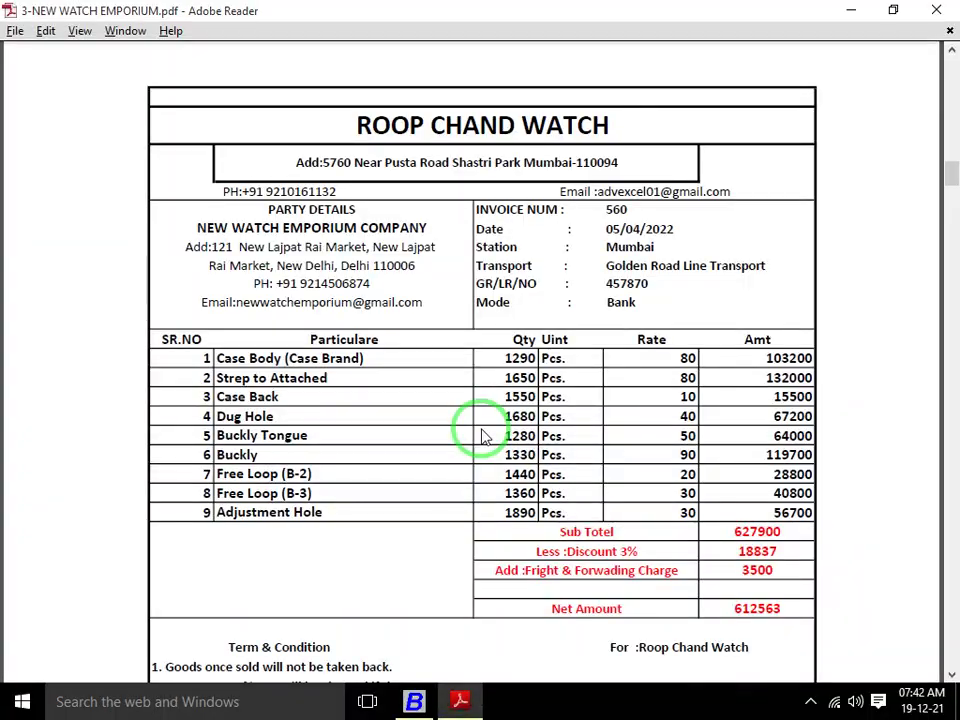
# Enter quantity 1890 and price 30 for the ADJUSMENT HOLE line, matching the PDF invoice, and finish the item list
pyautogui.hotkey('alt', 'Tab')
pyautogui.write('1890')
pyautogui.press('Return')
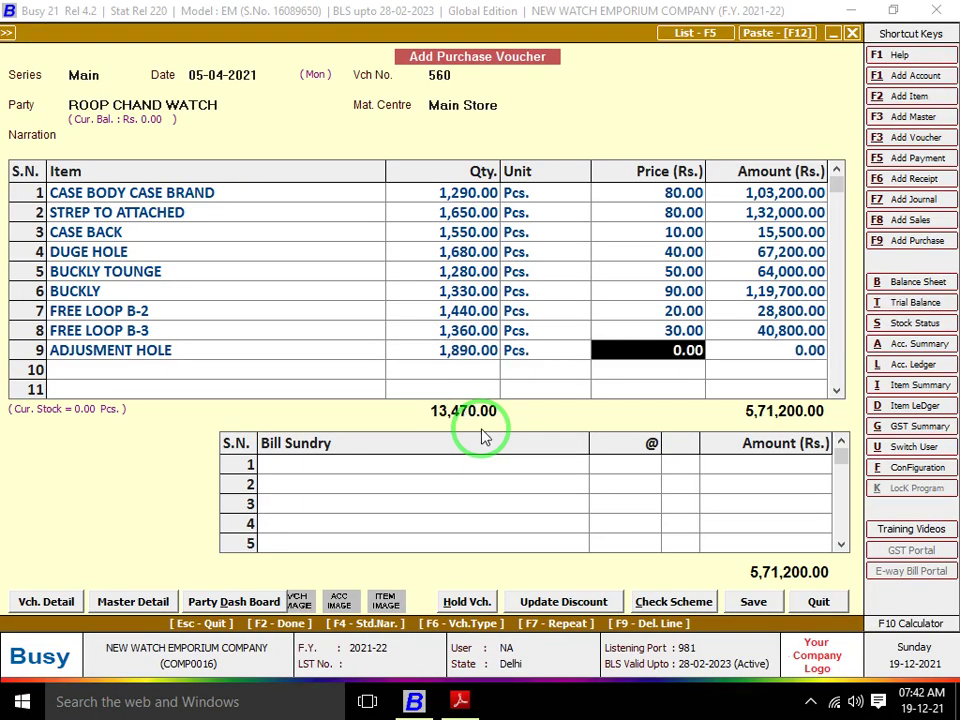
pyautogui.hotkey('alt', 'Tab')
pyautogui.hotkey('alt', 'Tab')
pyautogui.write('3')
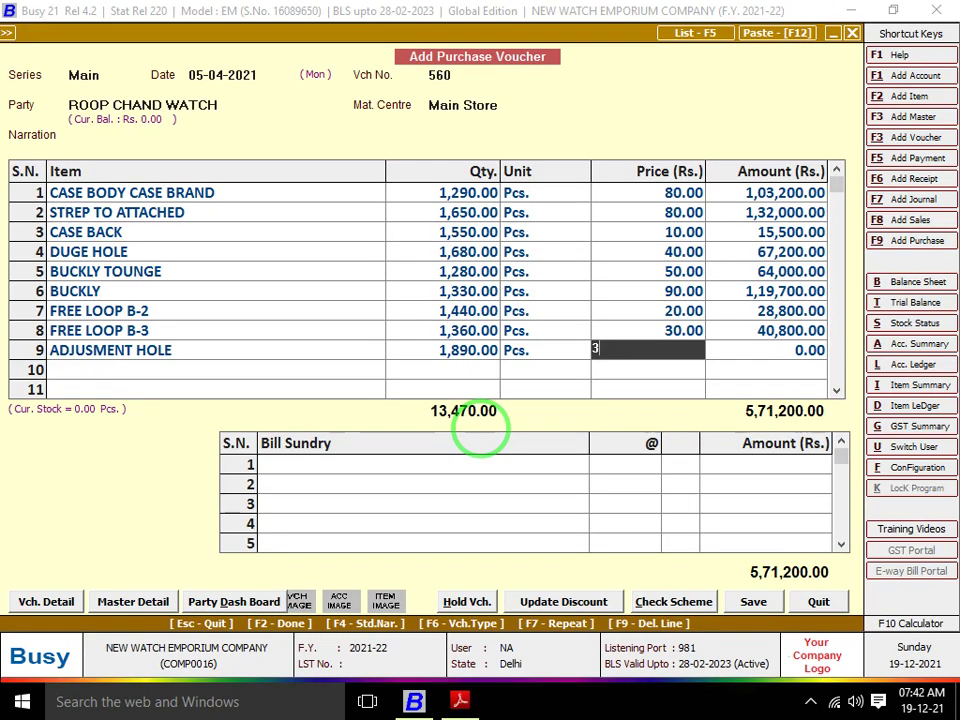
pyautogui.write('0')
pyautogui.press('Return')
pyautogui.press('Return')
pyautogui.press('Return')
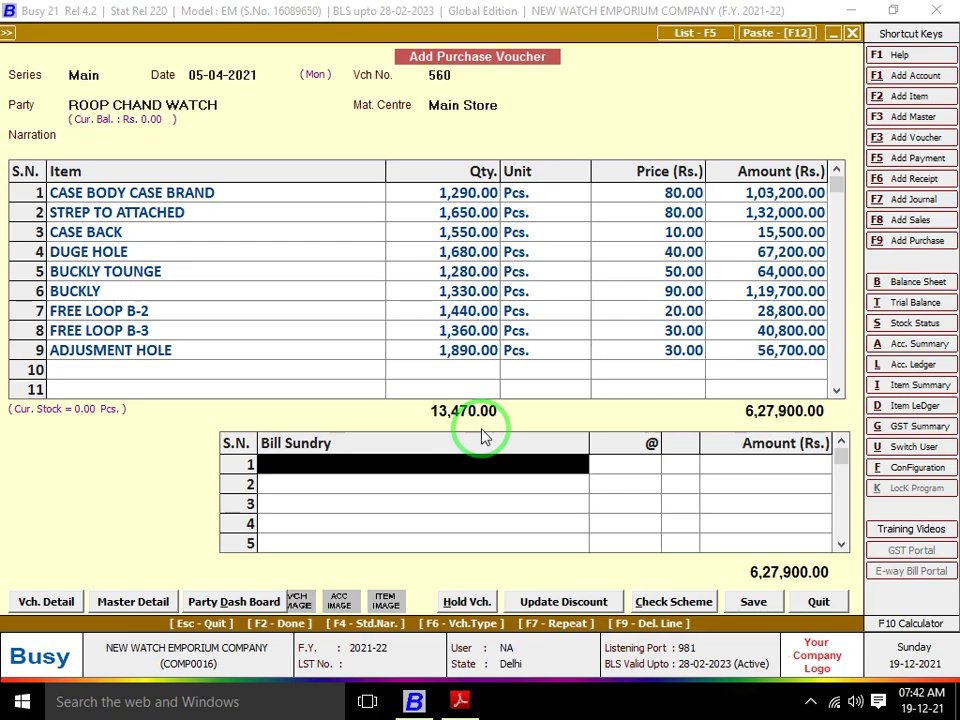
# Add Discount as the first bill sundry of the purchase voucher at the invoice's rate of 3%
pyautogui.hotkey('alt', 'Tab')
pyautogui.hotkey('alt', 'Tab')
pyautogui.write('di')
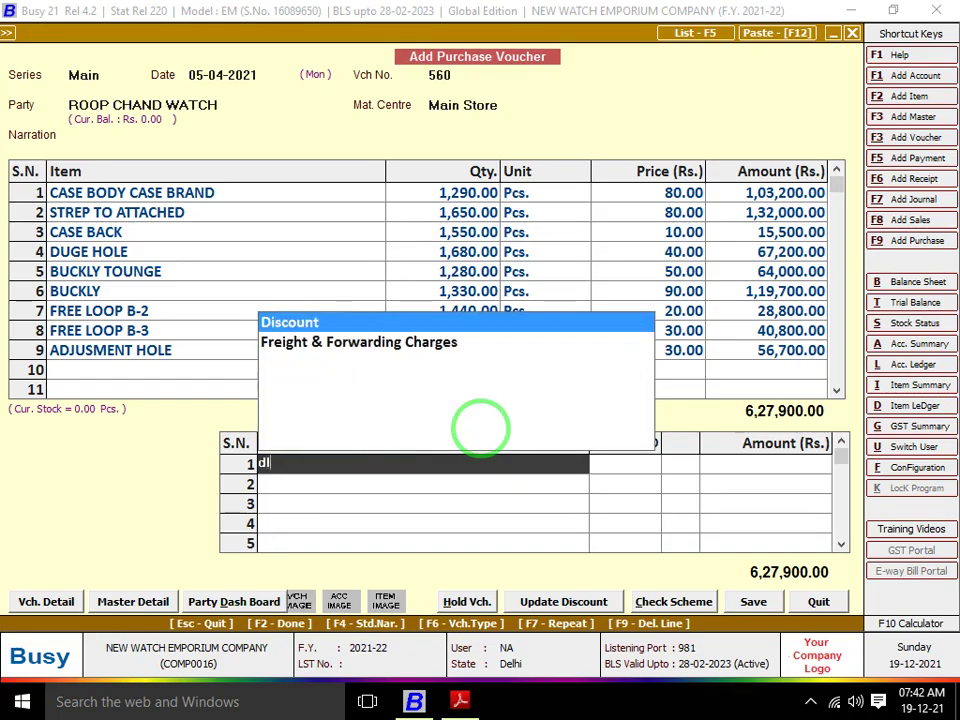
pyautogui.press('Return')
pyautogui.press('Return')
pyautogui.hotkey('alt', 'Tab')
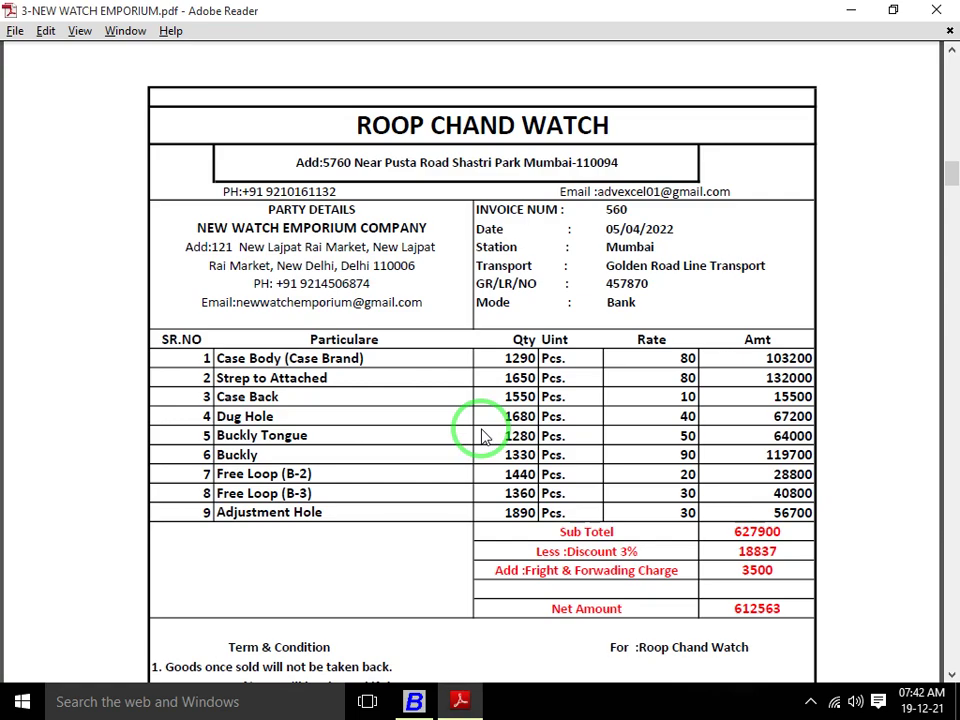
pyautogui.hotkey('alt', 'Tab')
pyautogui.write('3')
pyautogui.press('Return')
pyautogui.press('Return')
# Add Freight & Forwarding Charges of 3500 as the second bill sundry
pyautogui.write('f')
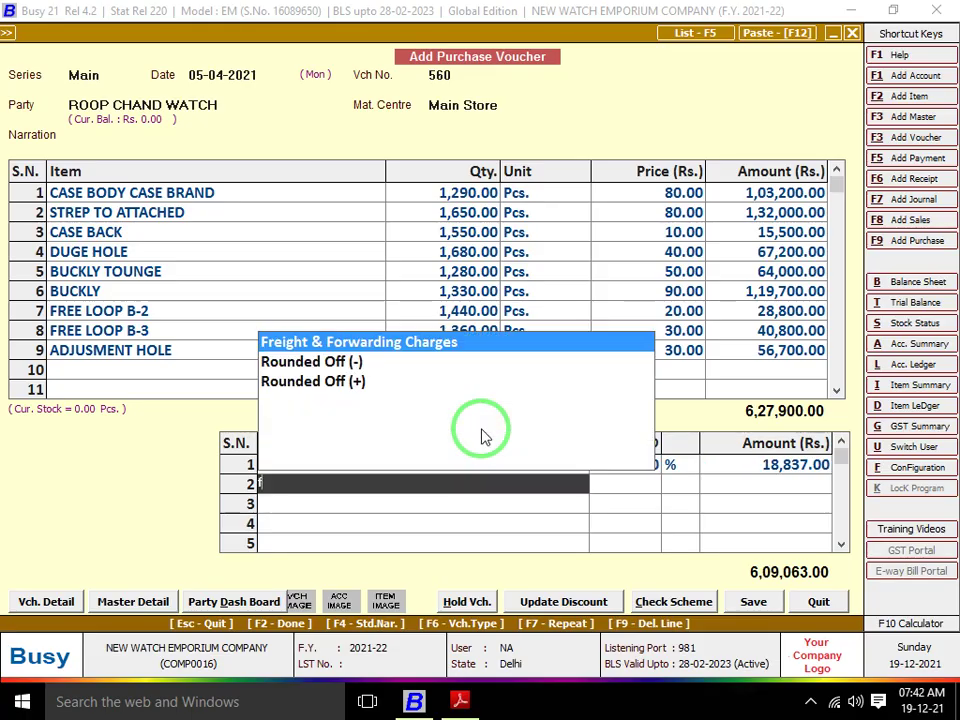
pyautogui.write('r')
pyautogui.press('Return')
pyautogui.hotkey('alt', 'Tab')
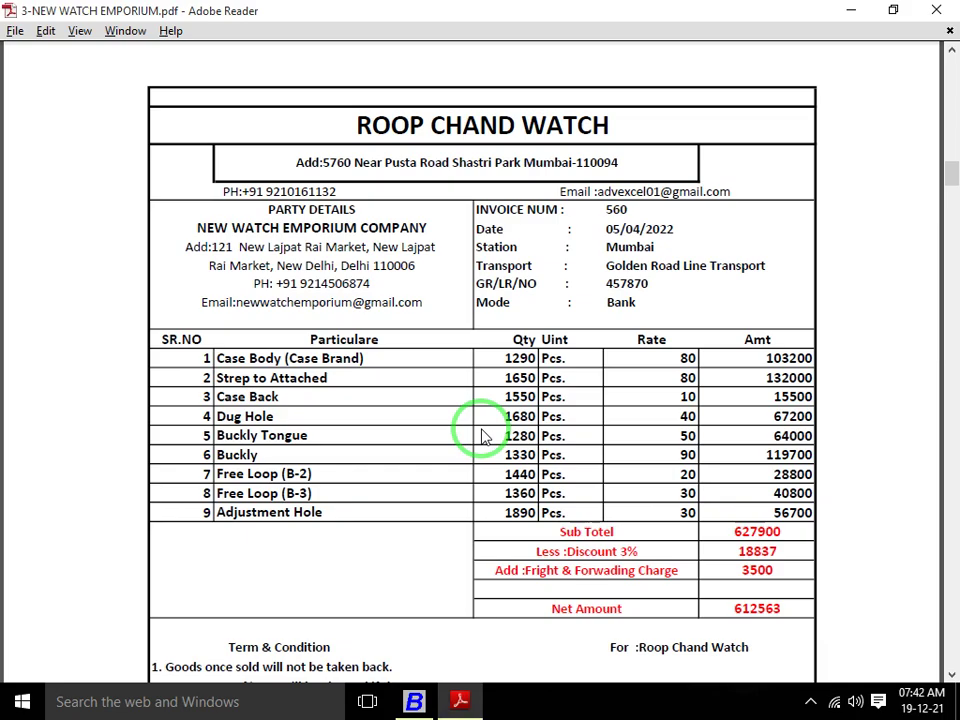
pyautogui.hotkey('alt', 'Tab')
pyautogui.write('3500')
pyautogui.press('Return')
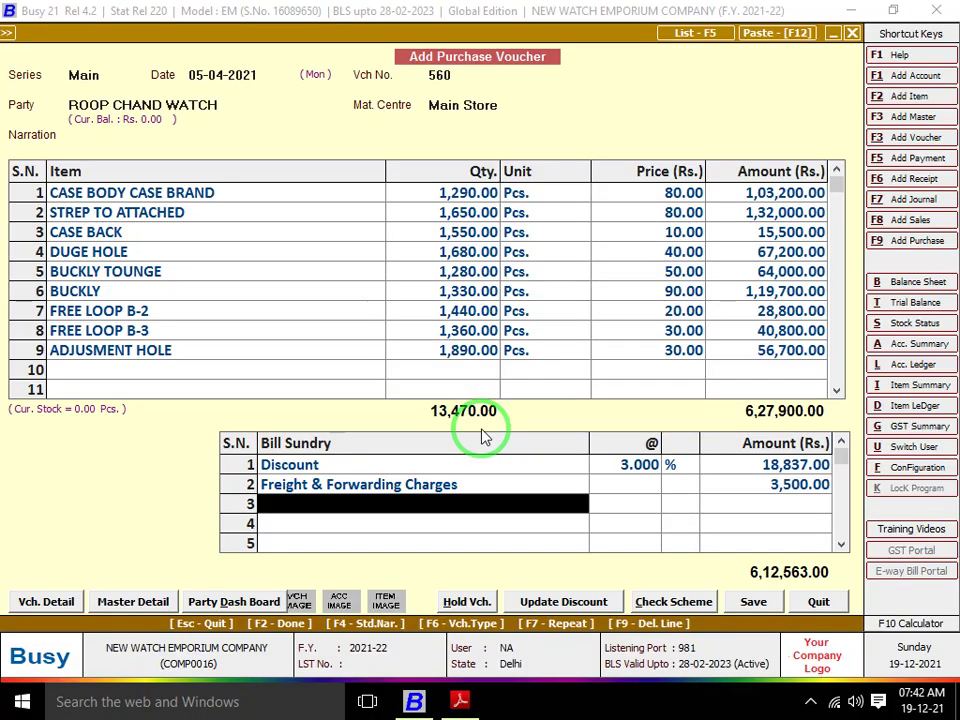
# Compare the voucher total with the invoice's net amount and save the purchase voucher, continuing without the party's PAN
pyautogui.hotkey('alt', 'Tab')
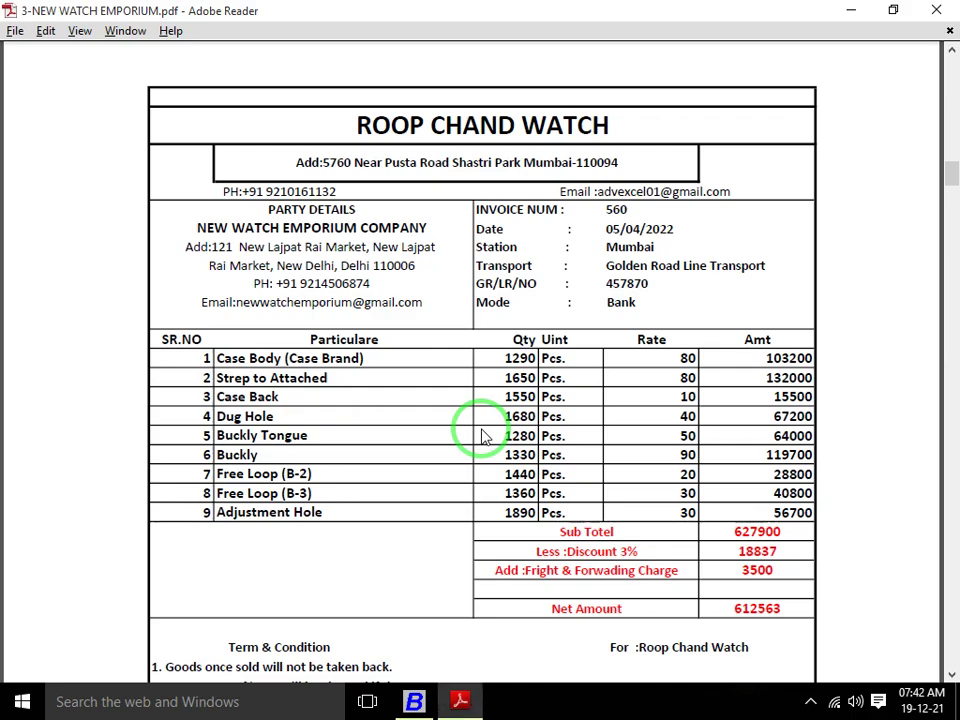
pyautogui.hotkey('alt', 'Tab')
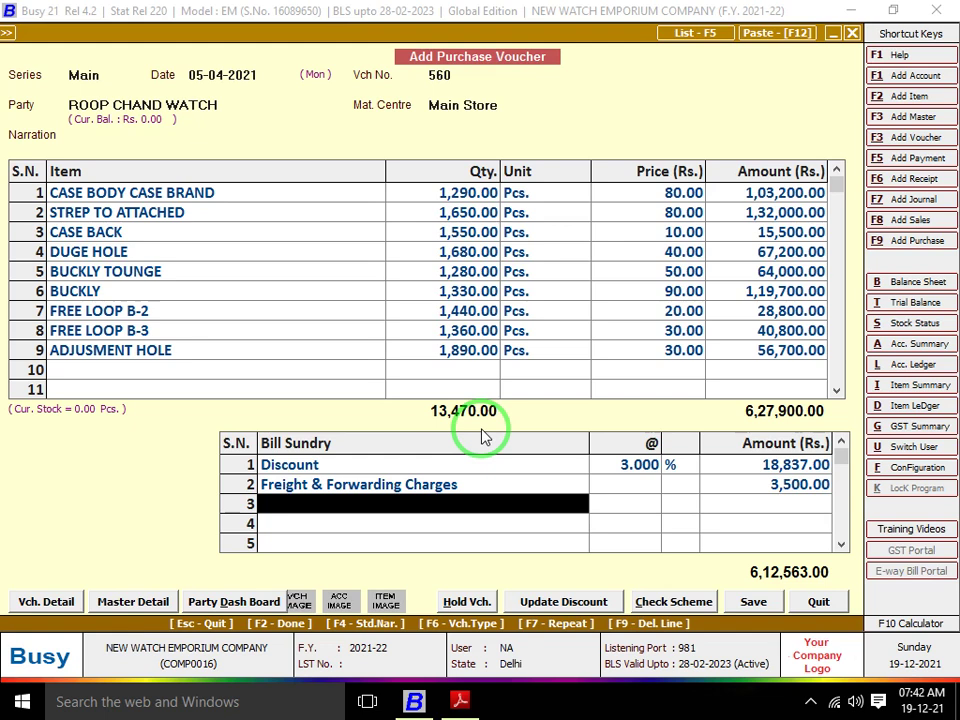
pyautogui.press('Return')
pyautogui.press('Return')
pyautogui.press('Left')
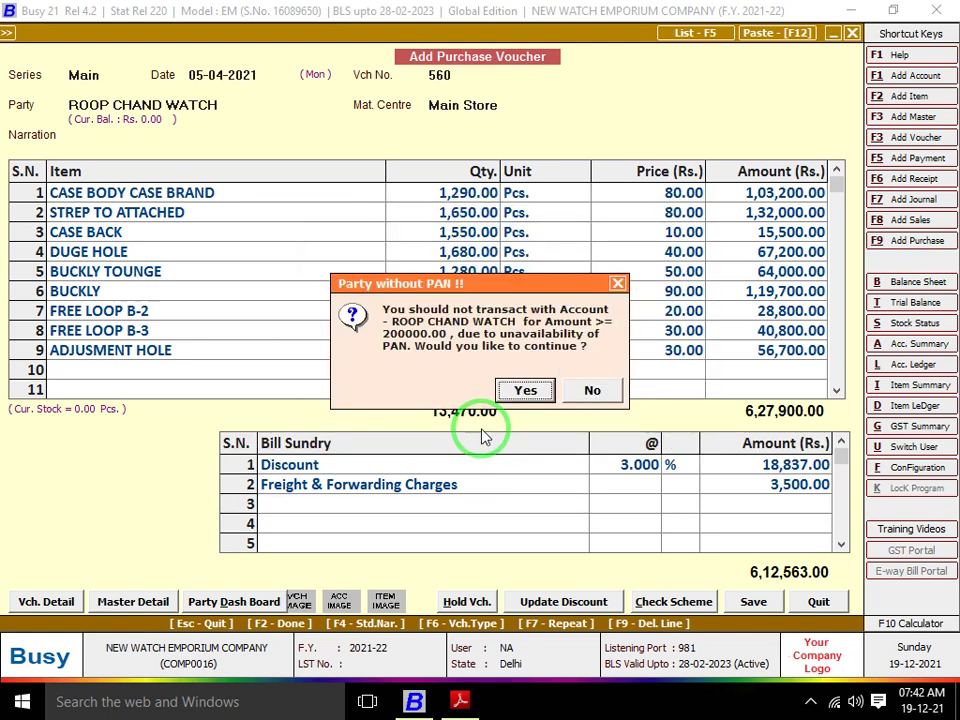
pyautogui.press('Return')
pyautogui.press('Return')
# Consult the Style Watch Private Limited invoice in Adobe Reader and date the new purchase voucher 06-04-2021
pyautogui.hotkey('alt', 'Tab')
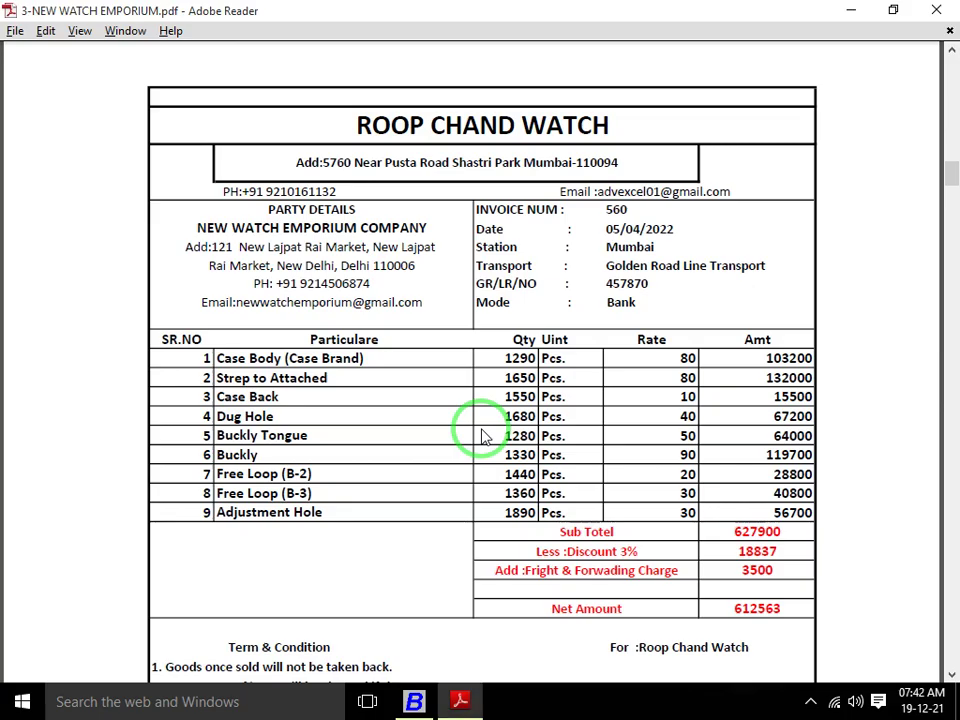
pyautogui.scroll(-3, 481, 435)
pyautogui.scroll(-2, 481, 430)
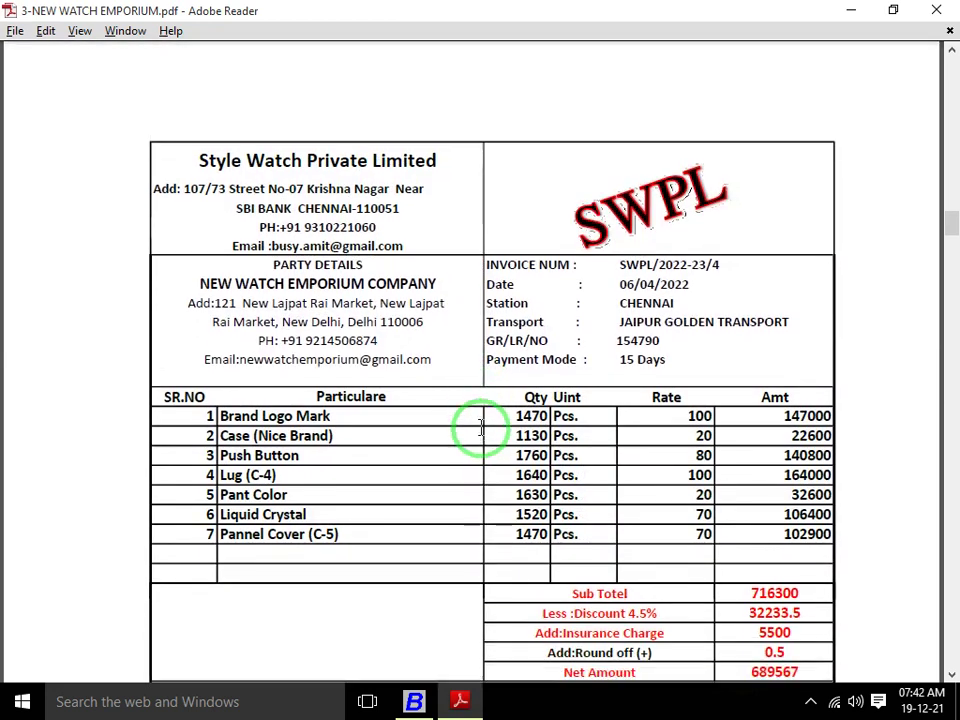
pyautogui.scroll(-1, 481, 428)
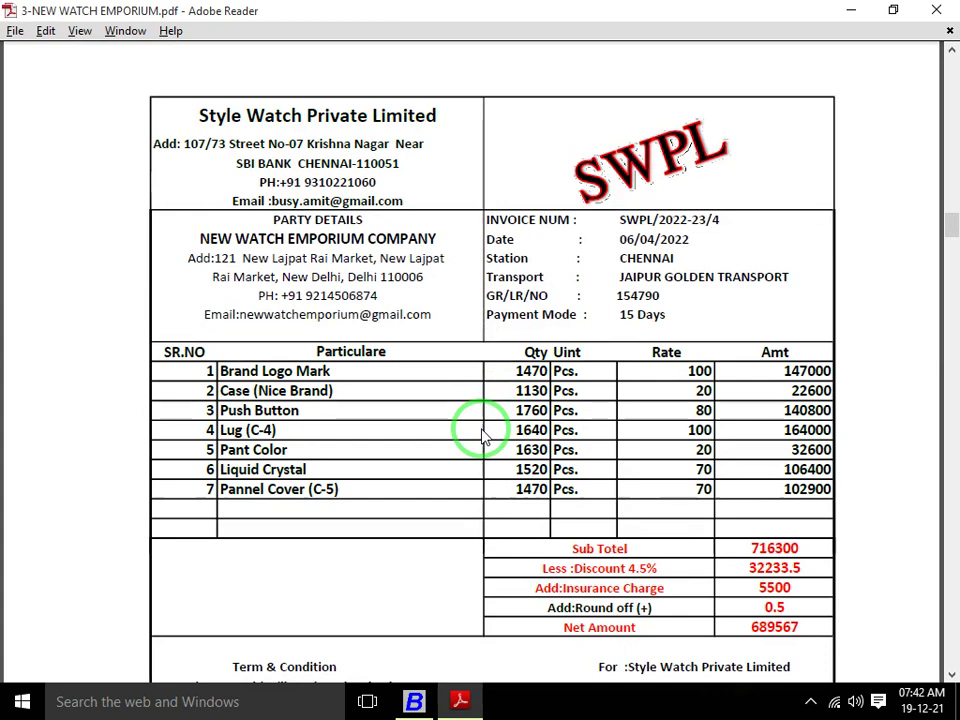
pyautogui.hotkey('alt', 'Tab')
pyautogui.press('Return')
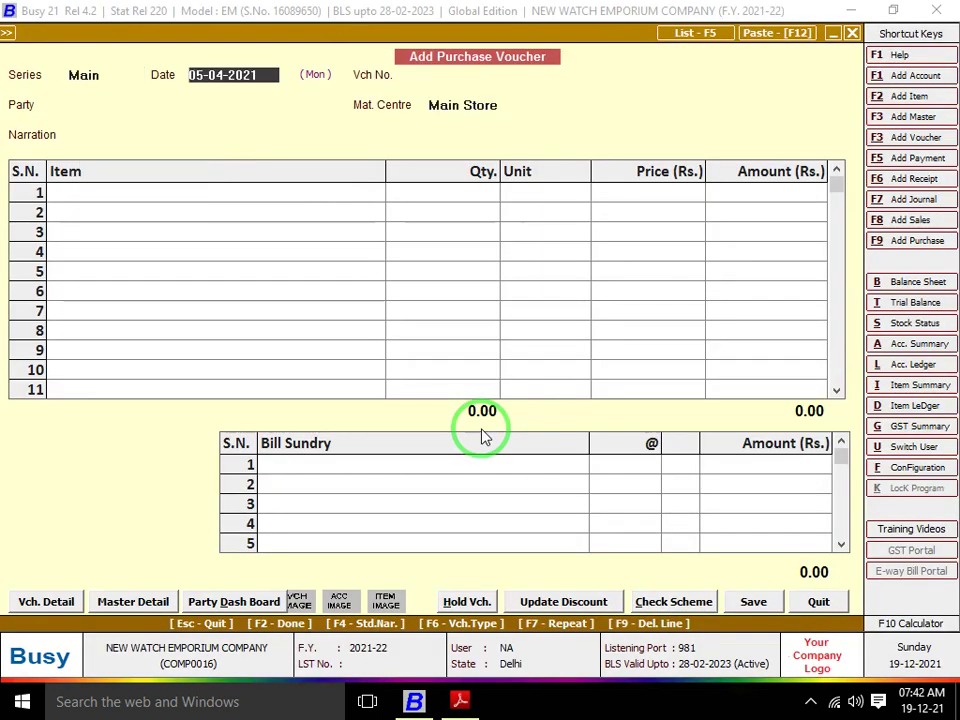
pyautogui.hotkey('alt', 'Tab')
pyautogui.hotkey('alt', 'Tab')
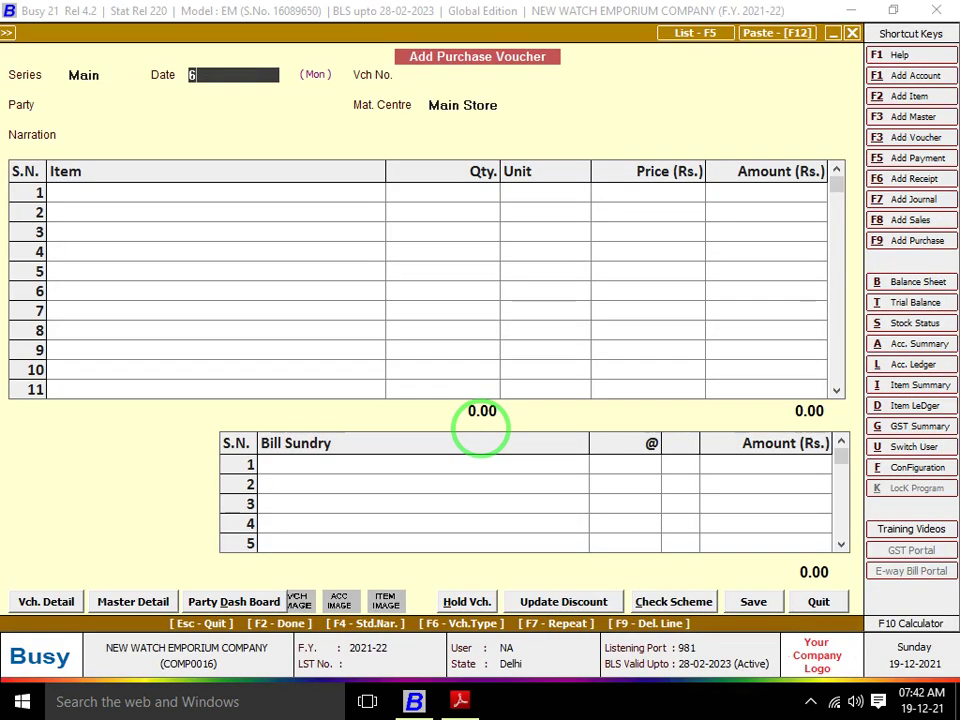
pyautogui.write('6.4')
pyautogui.press('Return')
# Set the voucher number to 4, following the ending of the Style Watch invoice number
pyautogui.hotkey('alt', 'Tab')
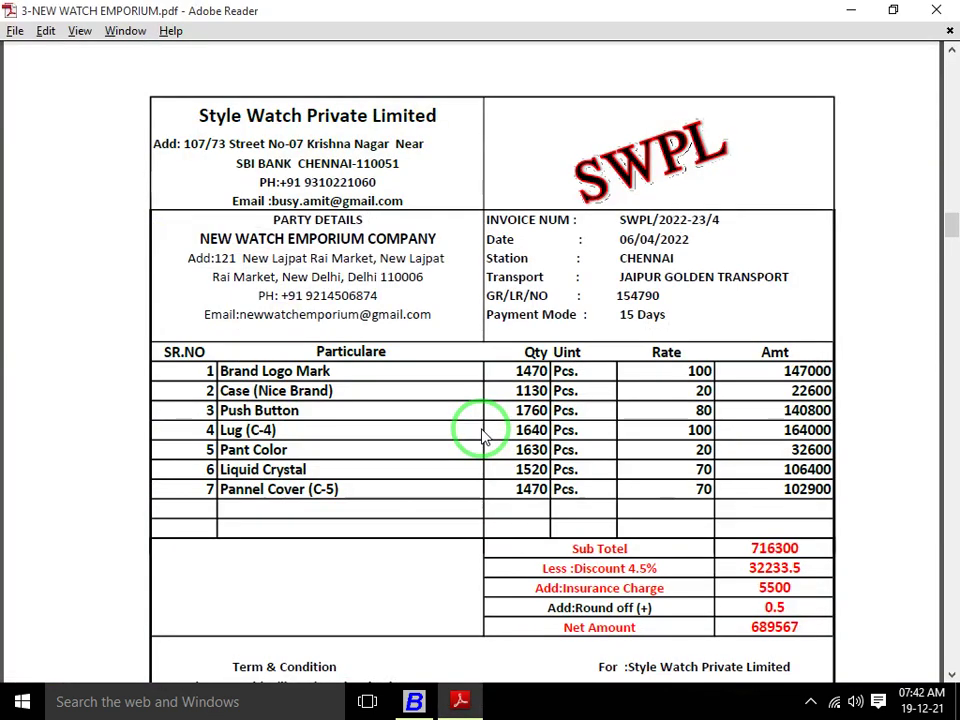
pyautogui.hotkey('alt', 'Tab')
pyautogui.hotkey('alt', 'Tab')
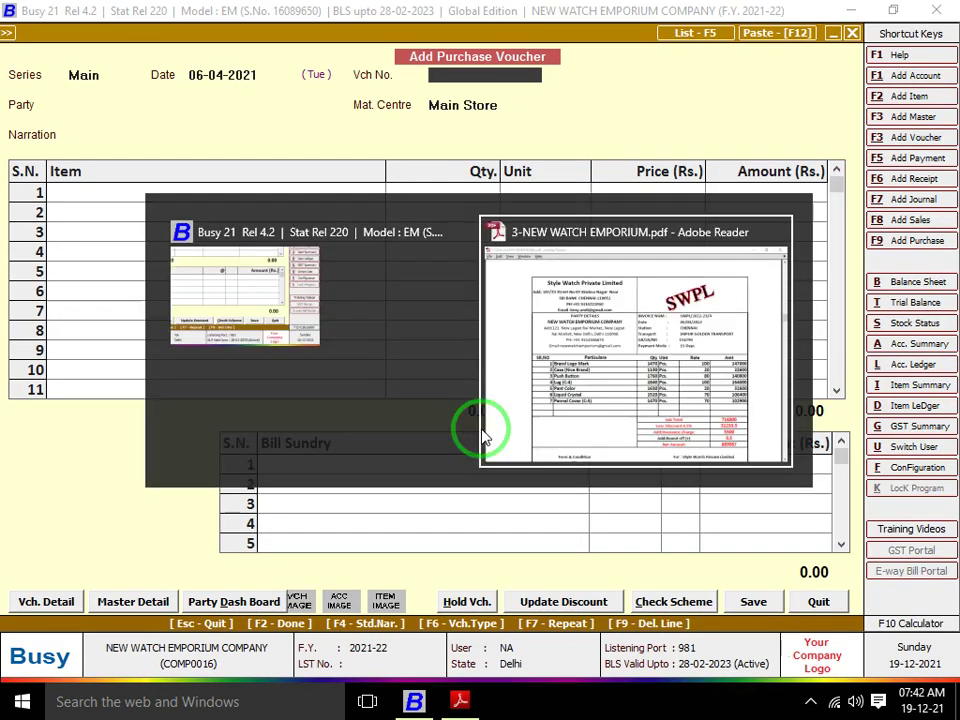
pyautogui.hotkey('alt', 'Tab')
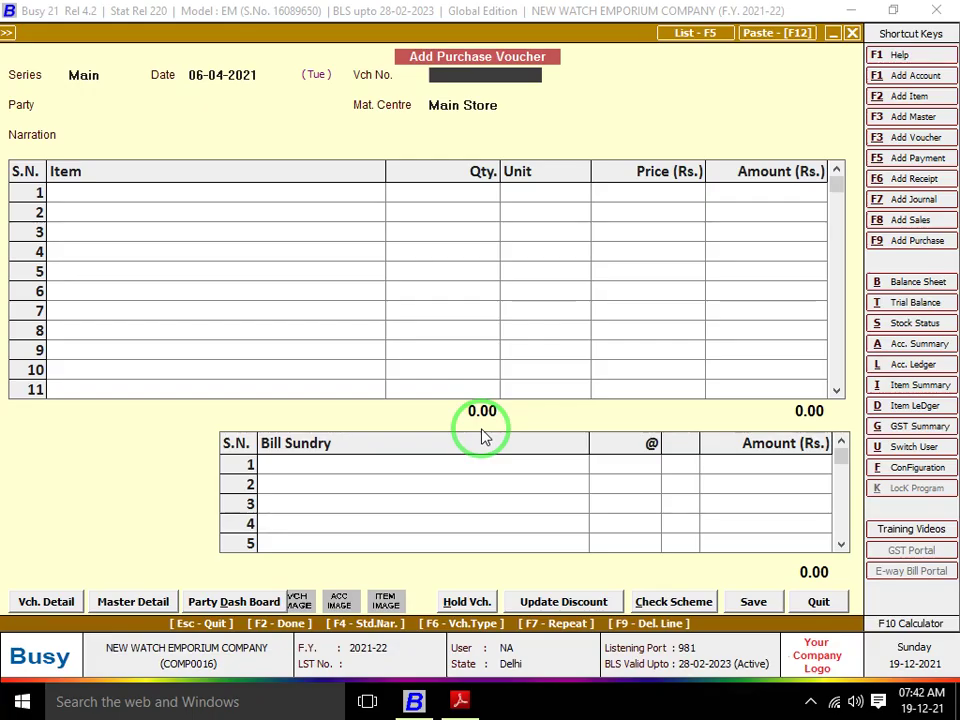
pyautogui.press('Return')
pyautogui.press('Return')
pyautogui.hotkey('alt', 'Tab')
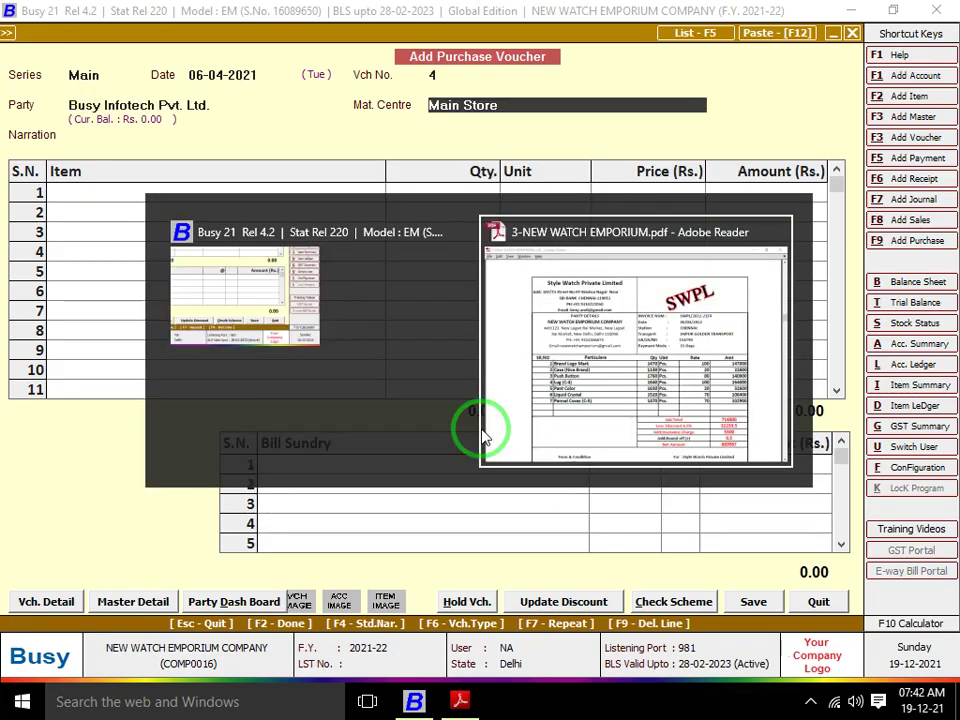
pyautogui.hotkey('alt', 'Tab')
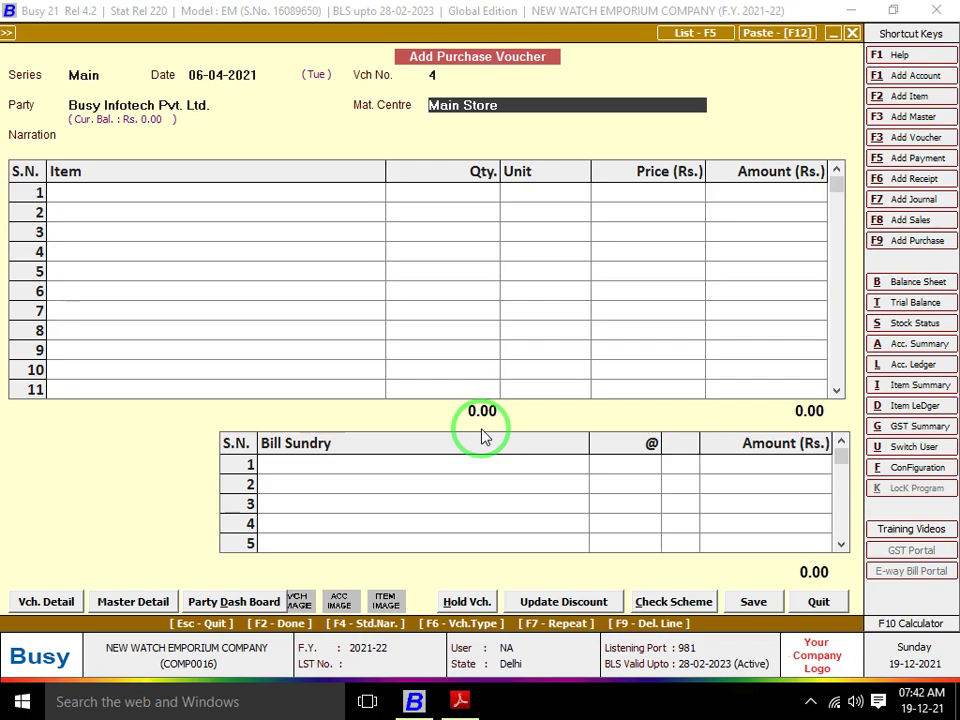
# Return to the voucher's party and start a new account master named STYLE WATCH PVT LTD for the supplier
pyautogui.press('Up')
pyautogui.hotkey('alt', 'Tab')
pyautogui.hotkey('alt', 'Tab')
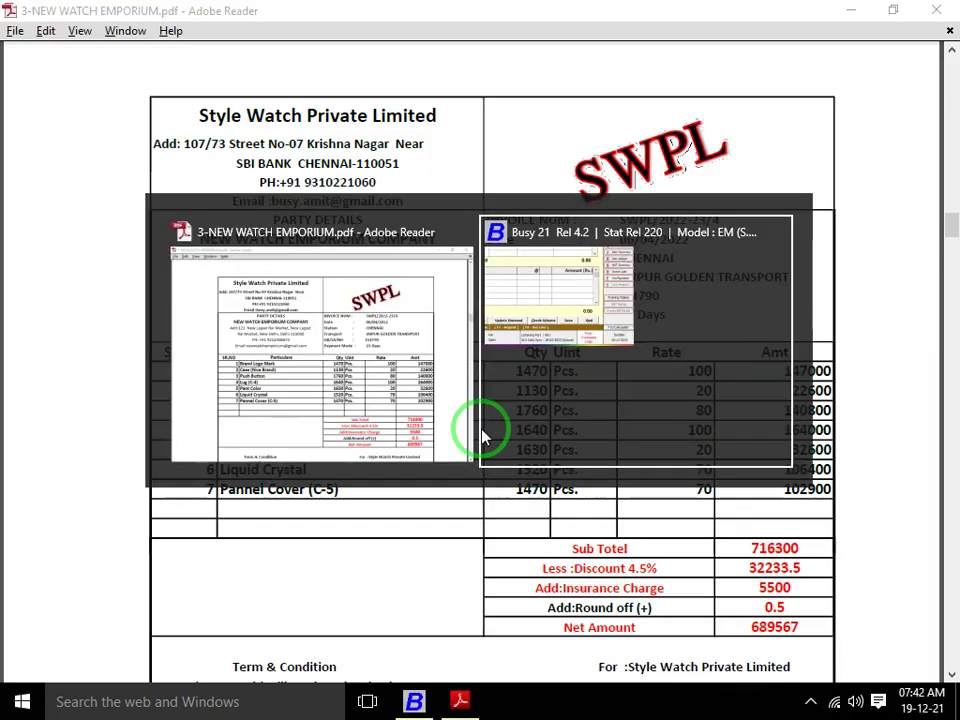
pyautogui.hotkey('alt', 'Tab')
pyautogui.hotkey('alt', 'Tab')
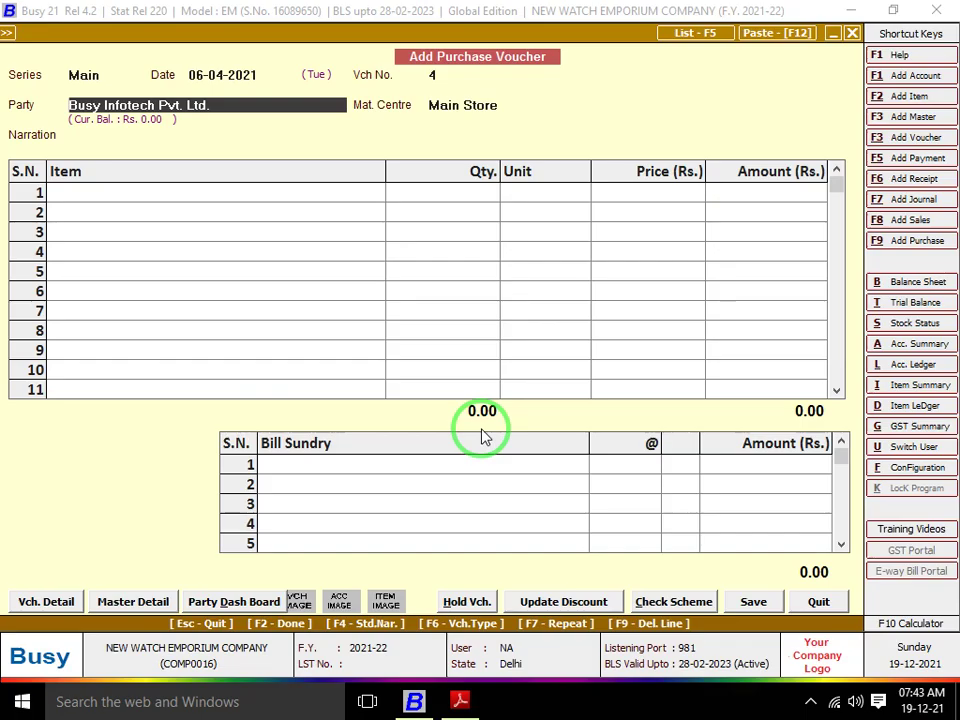
pyautogui.hotkey('alt', 'F1')
pyautogui.write('STY')
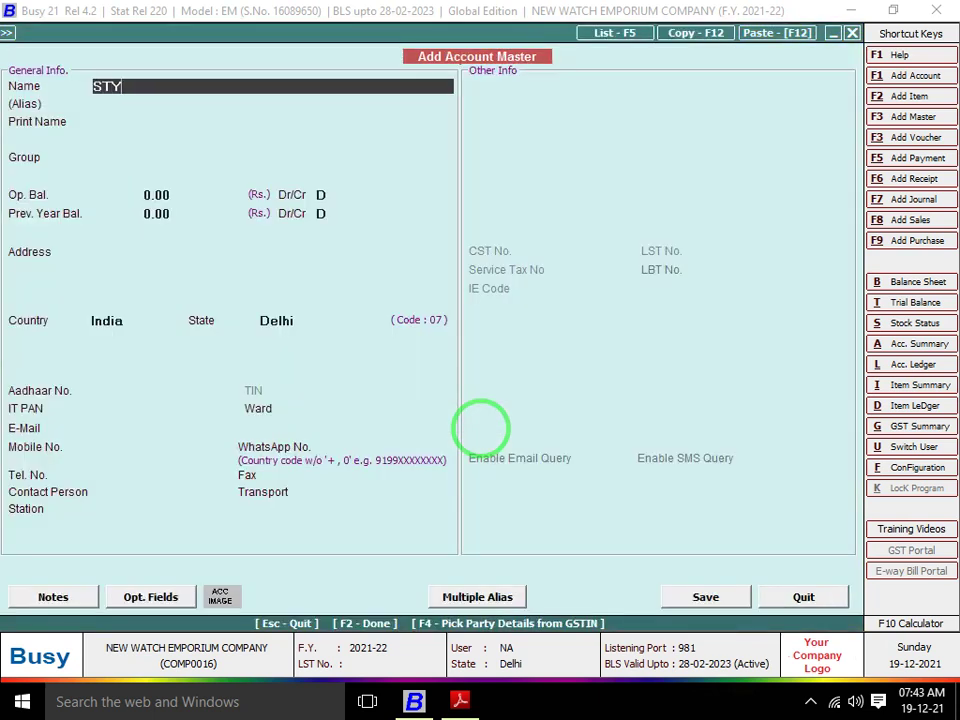
pyautogui.write('LE WATCH PVT TL')
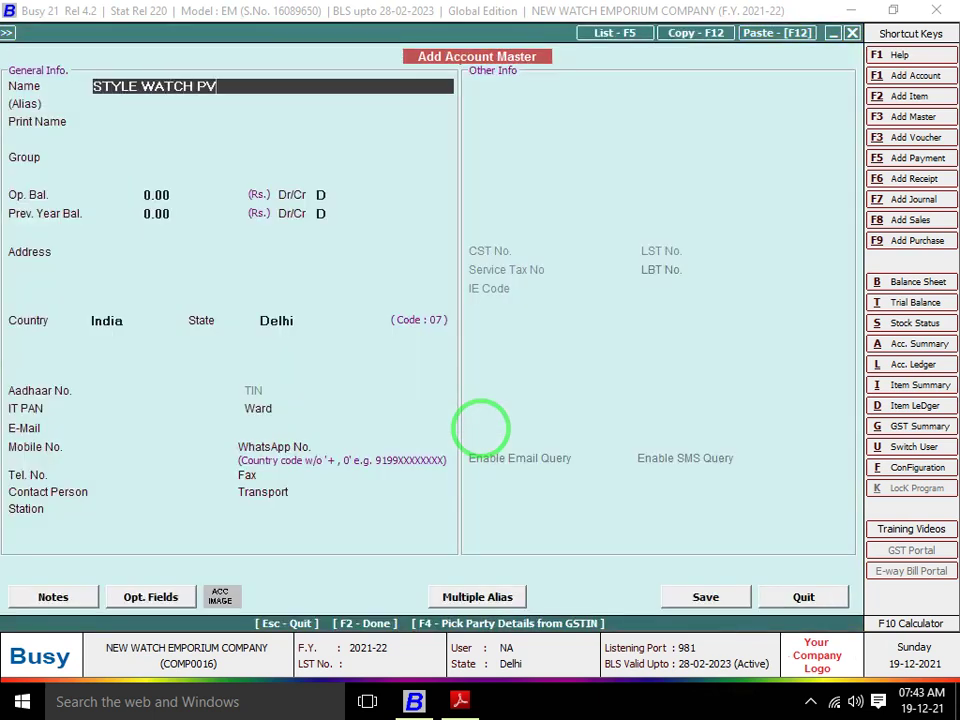
pyautogui.press('BackSpace')
pyautogui.write('LTD')
pyautogui.press('Return')
pyautogui.press('Return')
# Assign the new account to the Sundry Creditors group and save it as the voucher's party
pyautogui.write('SUN')
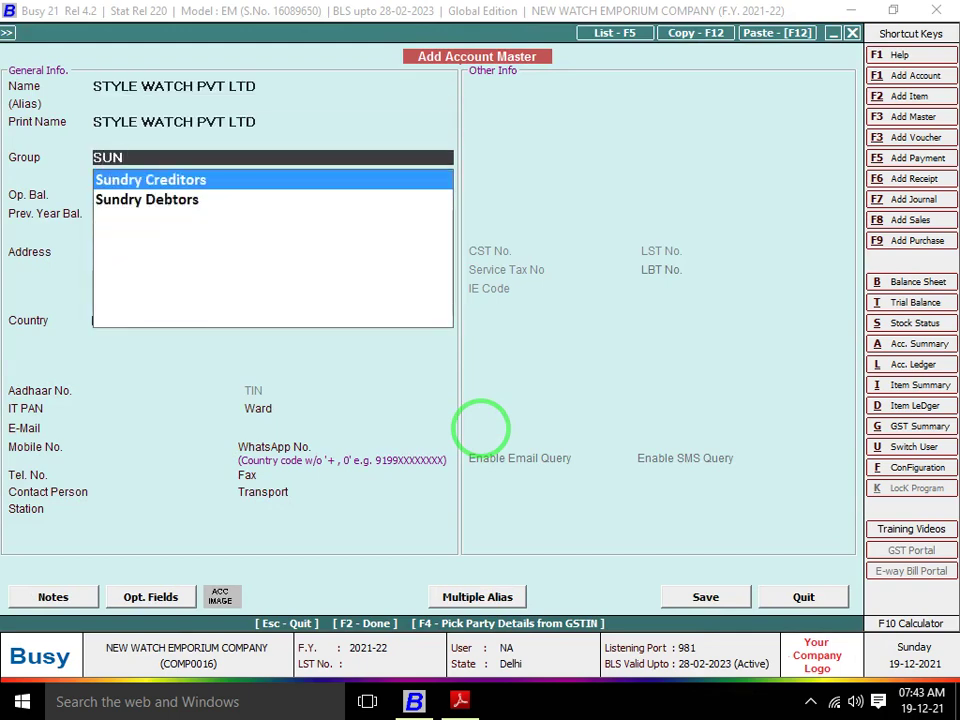
pyautogui.press('Return')
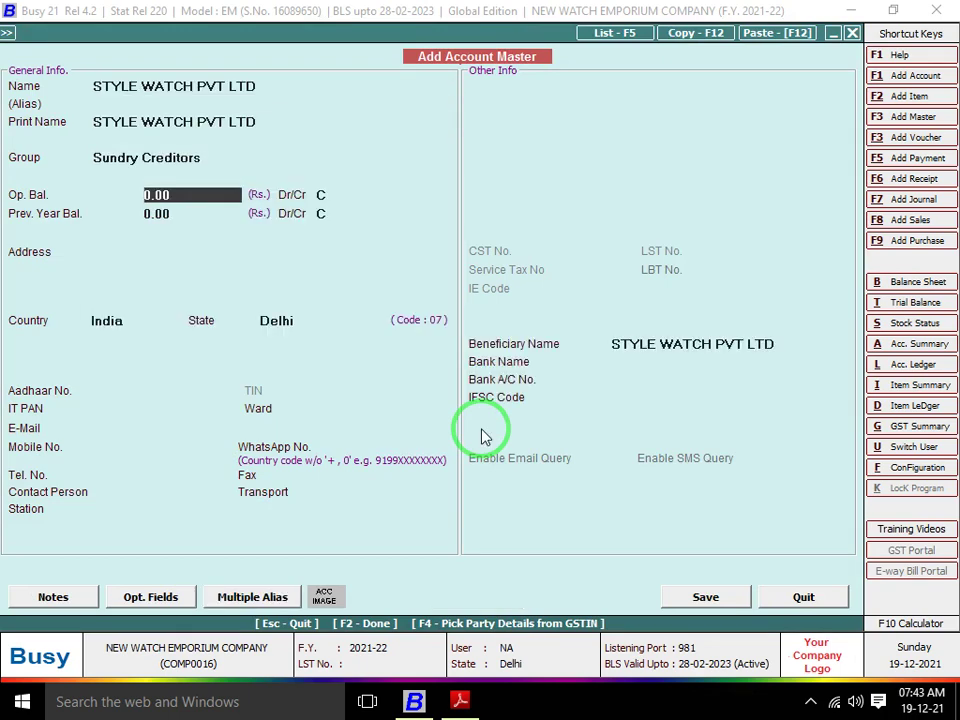
pyautogui.press('Return')
pyautogui.press('F2')
pyautogui.press('Return')
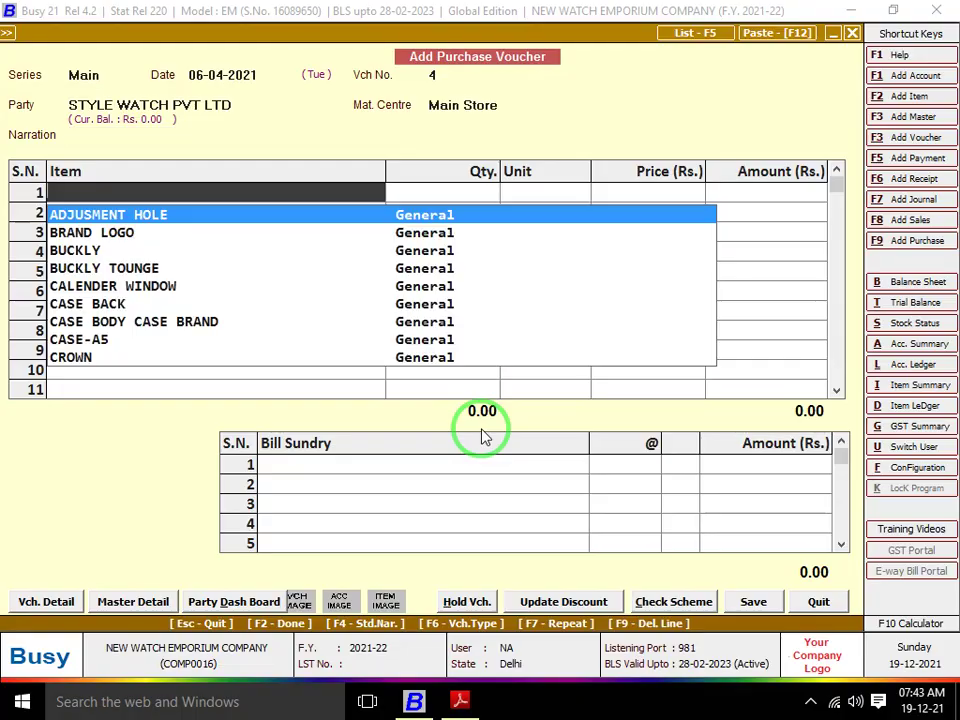
# Check the Style Watch invoice's item lines and start a new item master named BRAND LOGO MARK
pyautogui.hotkey('alt', 'Tab')
pyautogui.scroll(-4, 481, 436)
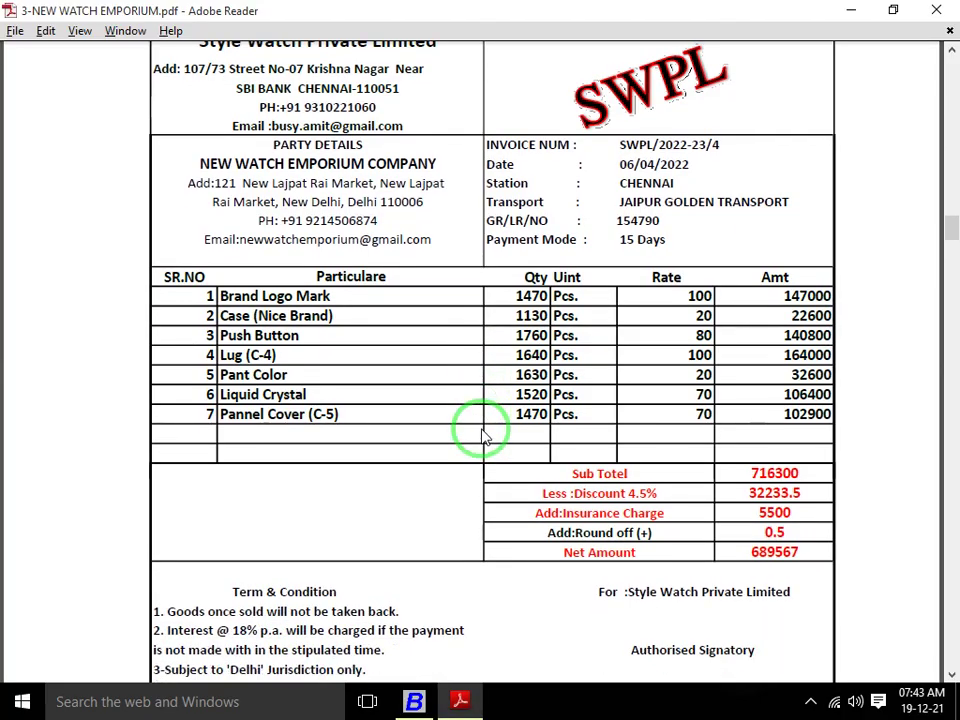
pyautogui.scroll(-1, 481, 436)
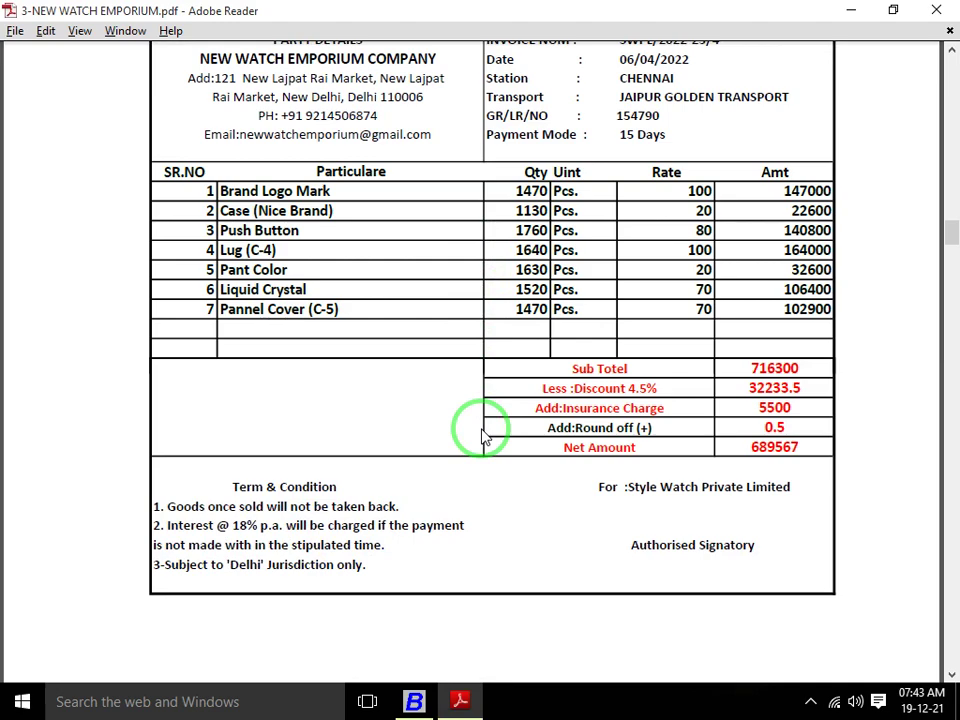
pyautogui.hotkey('alt', 'Tab')
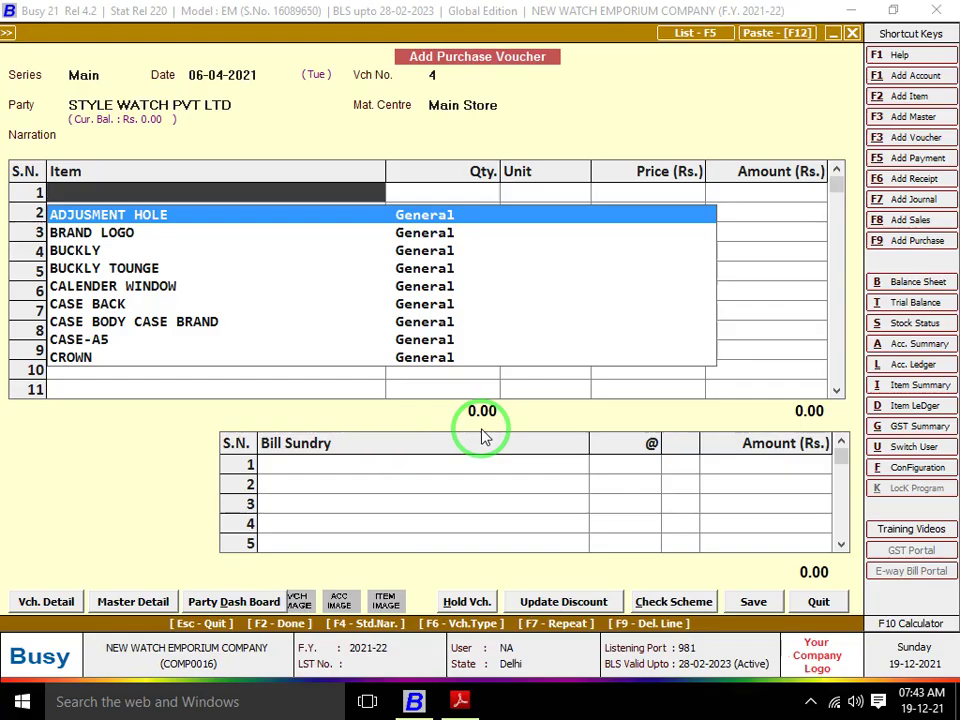
pyautogui.press('F2')
pyautogui.write('BRAND')
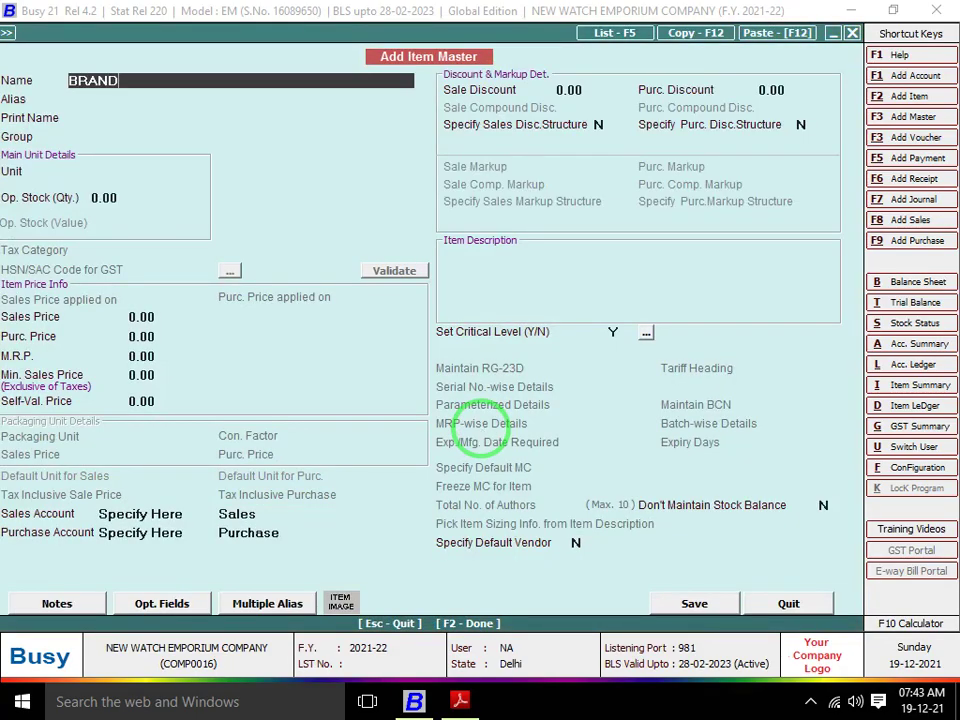
pyautogui.write(' LOGO MARK')
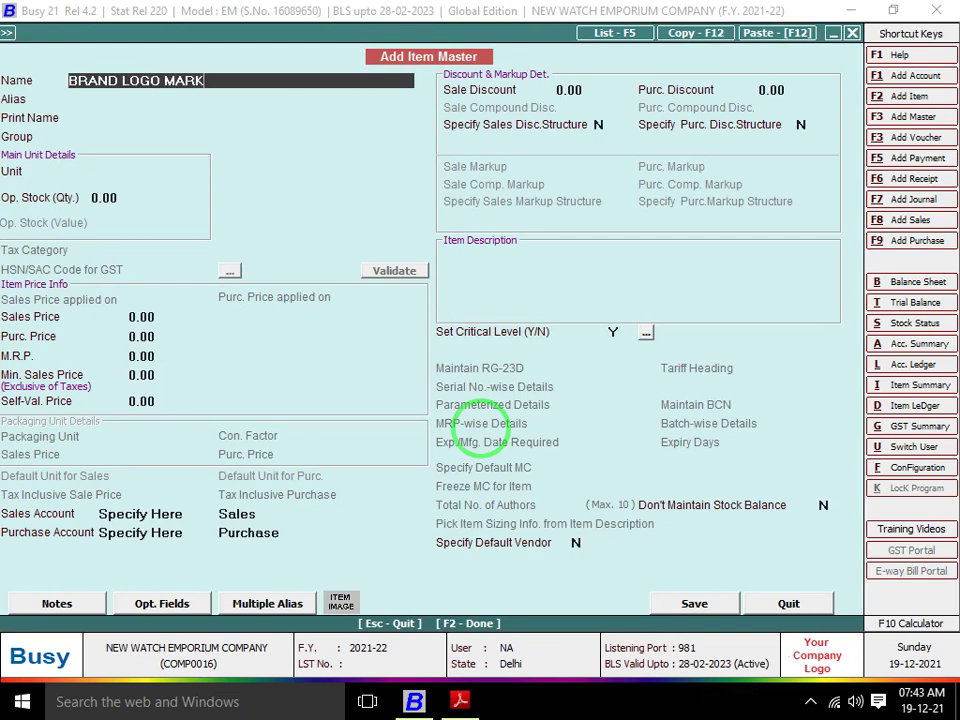
pyautogui.hotkey('alt', 'Tab')
pyautogui.hotkey('alt', 'Tab')
# Put the BRAND LOGO MARK item in the General group with Pcs. as its main unit
pyautogui.press('Return')
pyautogui.press('Return')
pyautogui.press('Return')
pyautogui.press('Return')
pyautogui.write('pc')
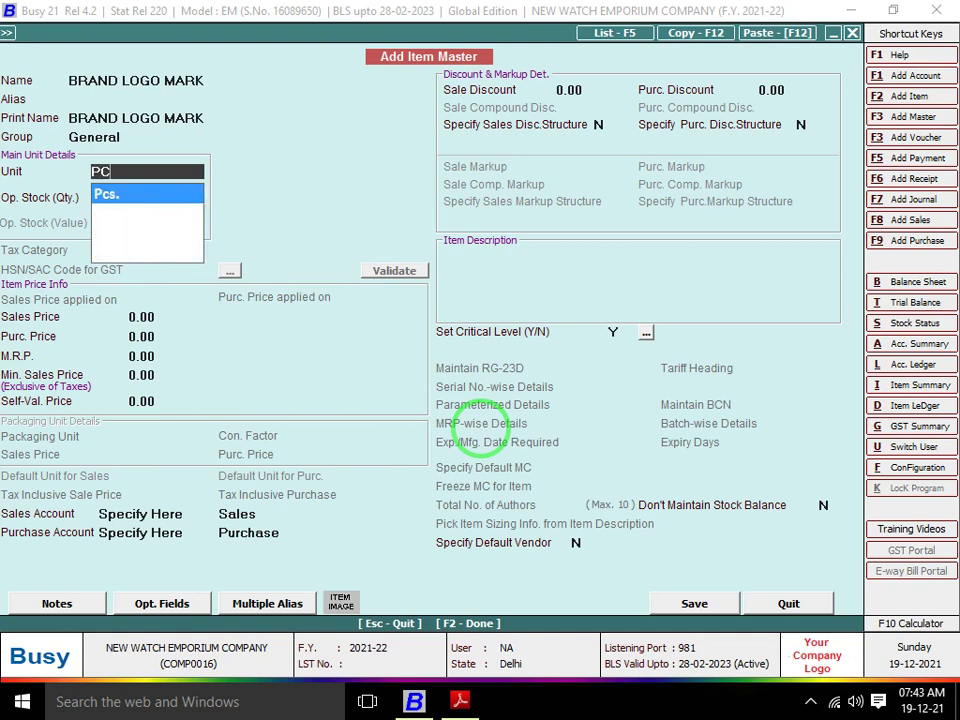
pyautogui.press('Return')
pyautogui.press('Return')
pyautogui.press('Return')
pyautogui.press('Up')
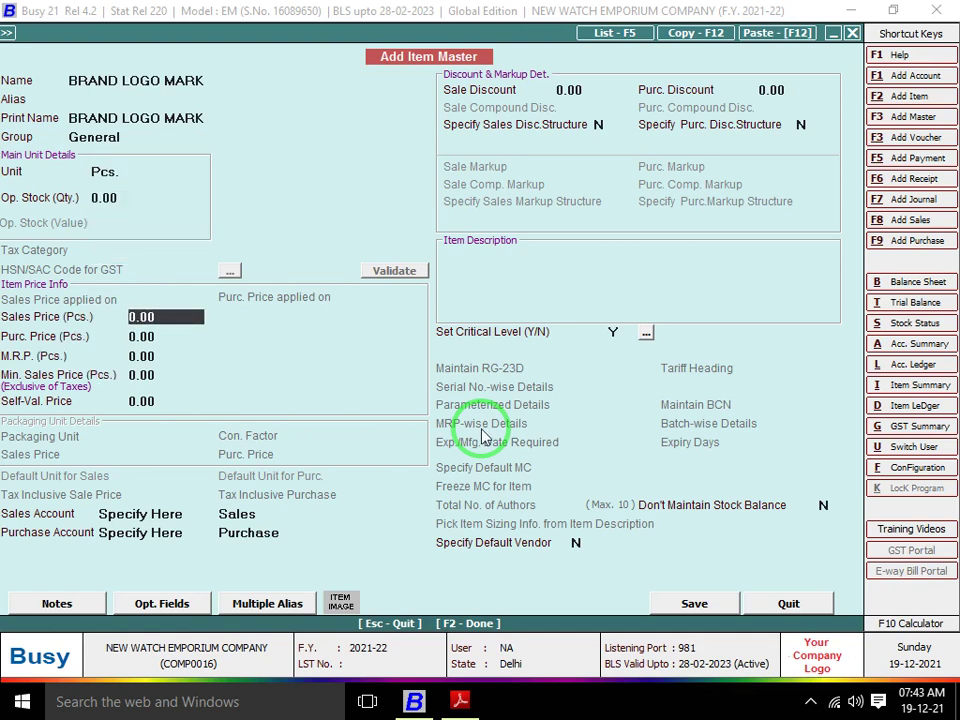
# Save the BRAND LOGO MARK item master with its price fields left at their defaults
pyautogui.press('Return')
pyautogui.press('Return')
pyautogui.press('Return')
pyautogui.press('F2')
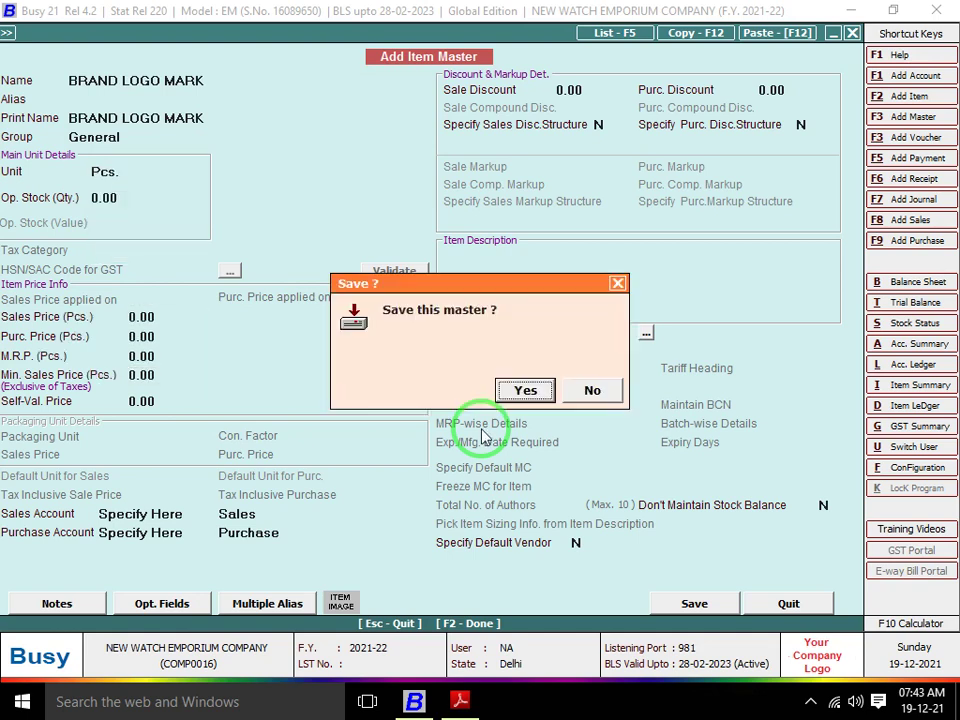
pyautogui.press('Return')
# Enter a quantity of 1470 Pcs. for BRAND LOGO MARK on the voucher's first line, leaving its price empty
pyautogui.hotkey('alt', 'Tab')
pyautogui.hotkey('alt', 'Tab')
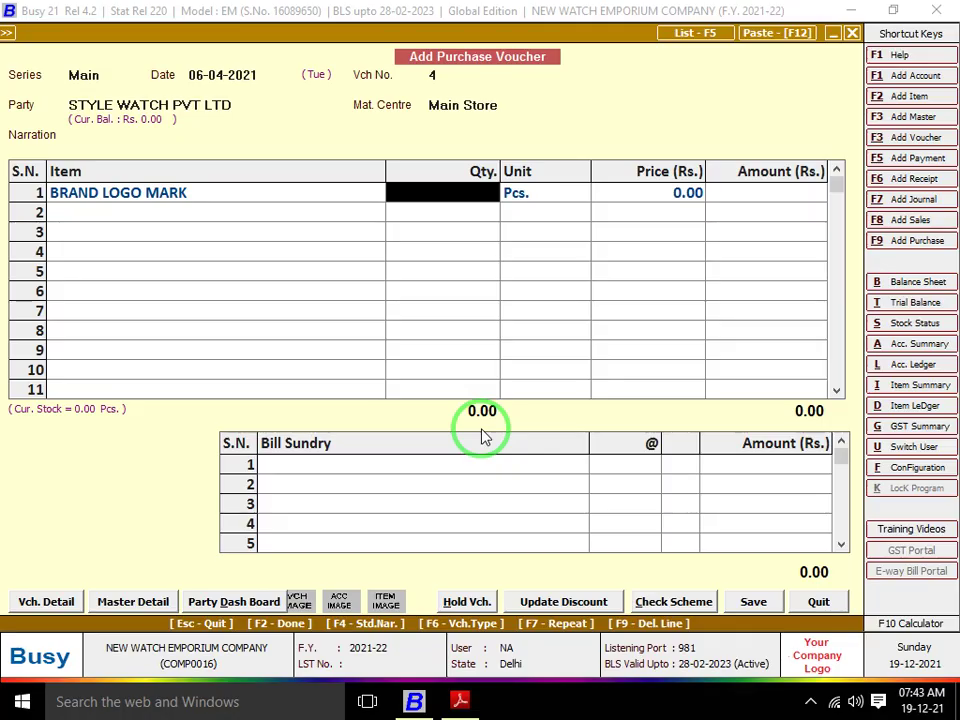
pyautogui.write('1470')
pyautogui.press('Return')
pyautogui.press('Return')
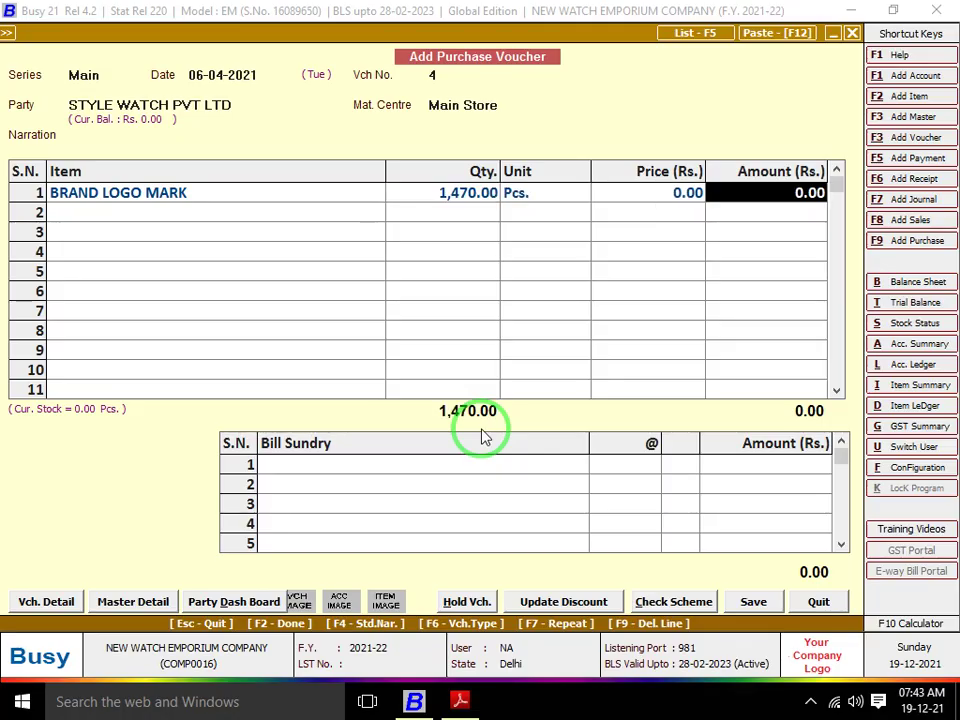
pyautogui.press('Return')
# Start a new item master from the voucher's second line and name it CASE NICE BRAND, as on the invoice
pyautogui.press('F2')
pyautogui.hotkey('alt', 'Tab')
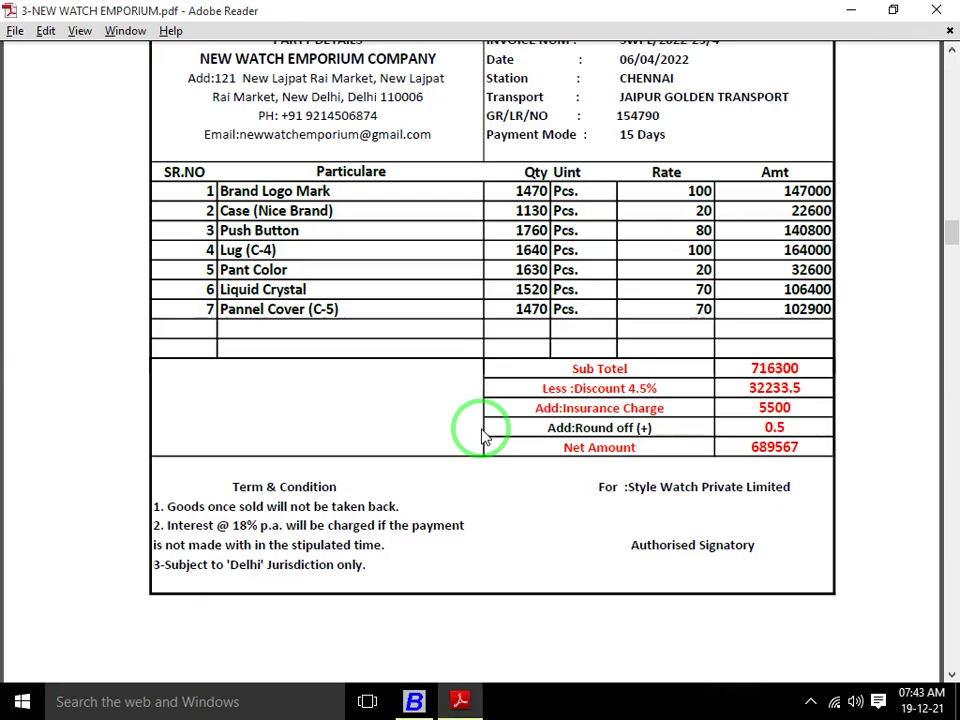
pyautogui.hotkey('alt', 'Tab')
pyautogui.write('C')
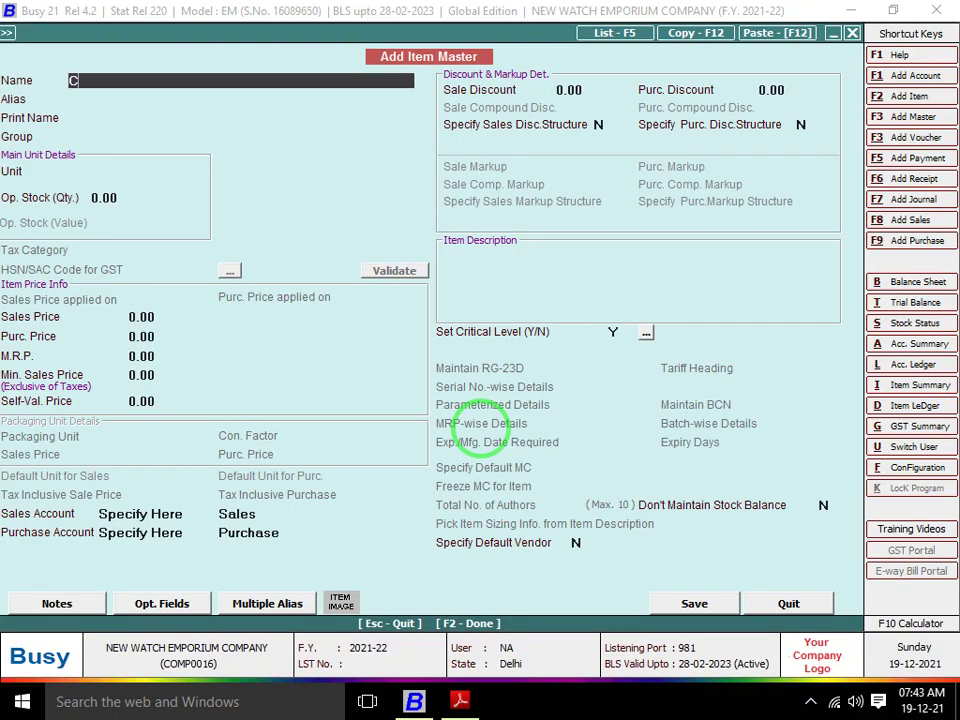
pyautogui.write('ASE NICE')
pyautogui.hotkey('alt', 'Tab')
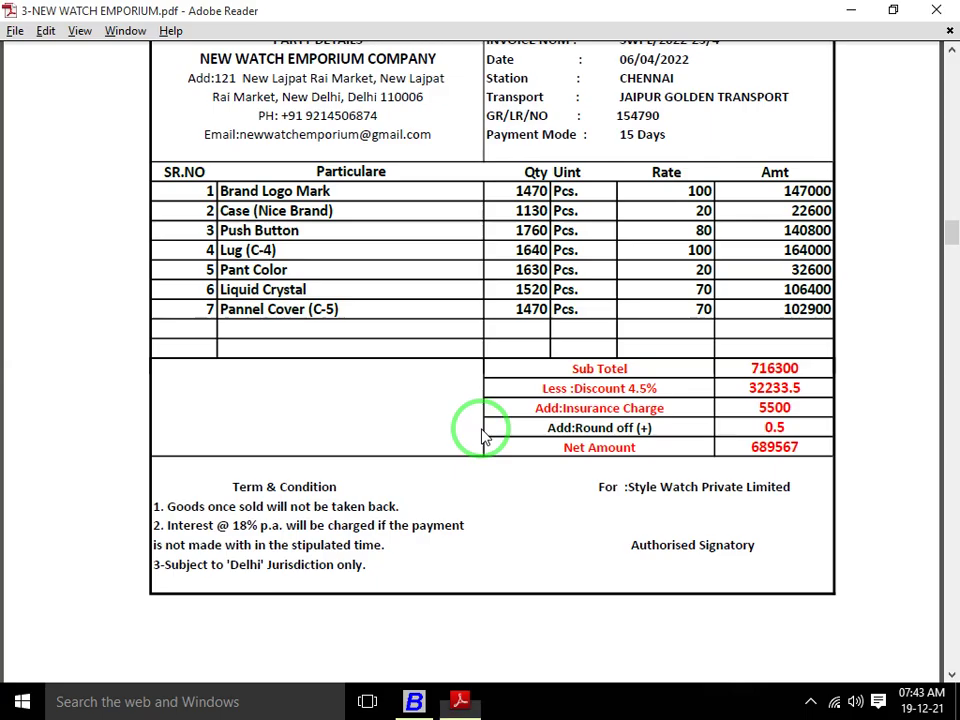
pyautogui.hotkey('alt', 'Tab')
pyautogui.write('BRAND')
pyautogui.press('Return')
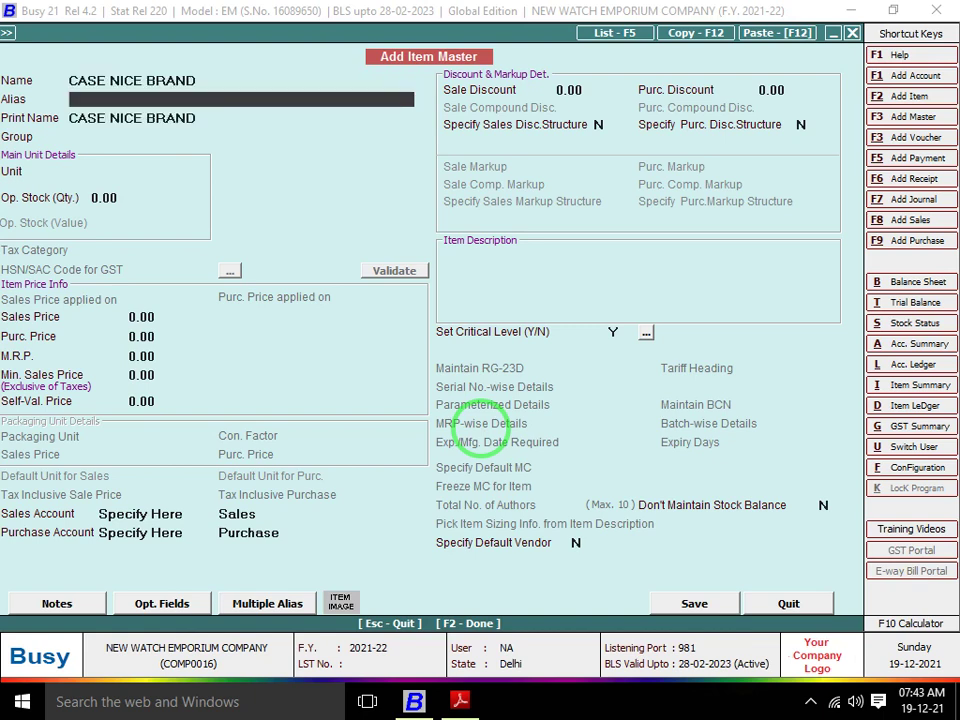
# Put CASE NICE BRAND in the General group with Pcs. as its unit and save the item
pyautogui.press('Return')
pyautogui.press('Return')
pyautogui.press('Return')
pyautogui.write('PC')
pyautogui.press('Return')
pyautogui.press('Return')
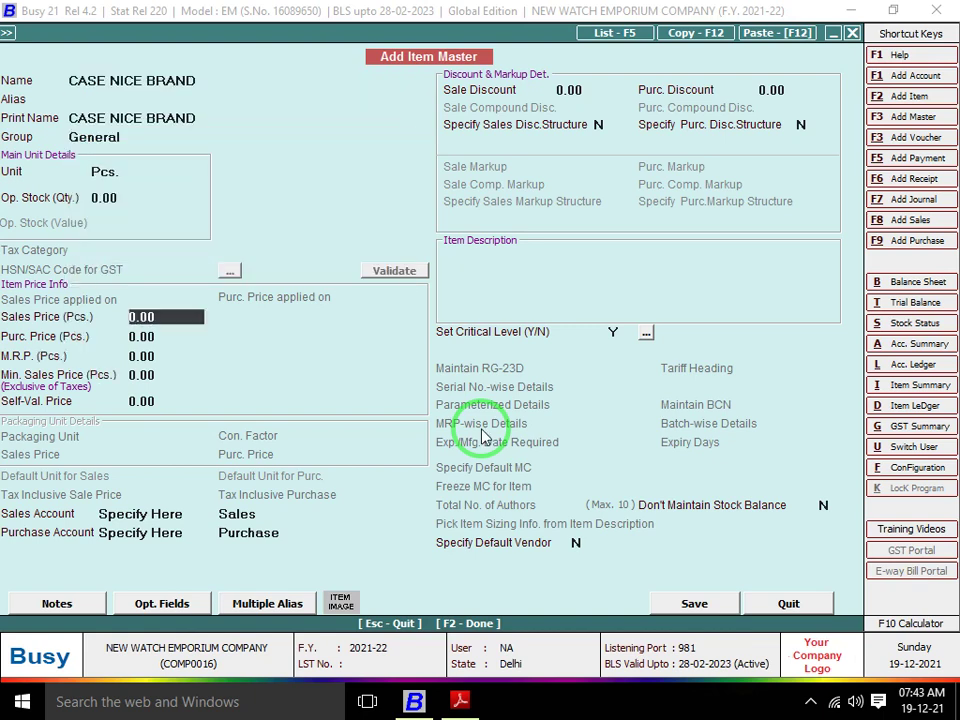
pyautogui.press('Return')
pyautogui.press('F2')
# Enter the invoice quantity of 1130 Pcs. for CASE NICE BRAND, leaving its price empty
pyautogui.hotkey('alt', 'Tab')
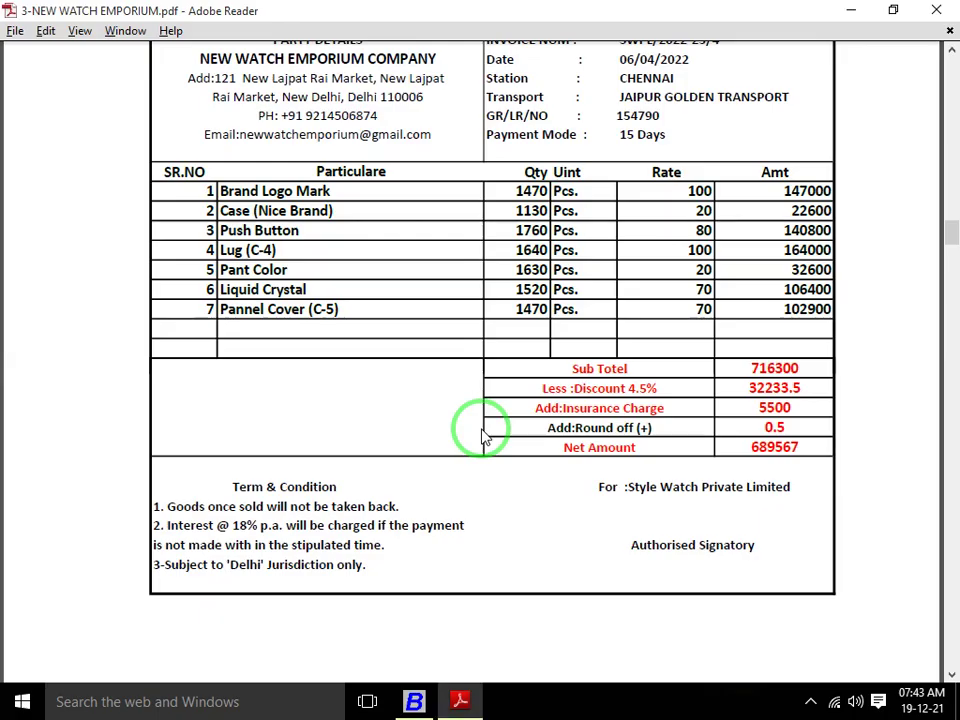
pyautogui.hotkey('alt', 'Tab')
pyautogui.write('1130')
pyautogui.press('Return')
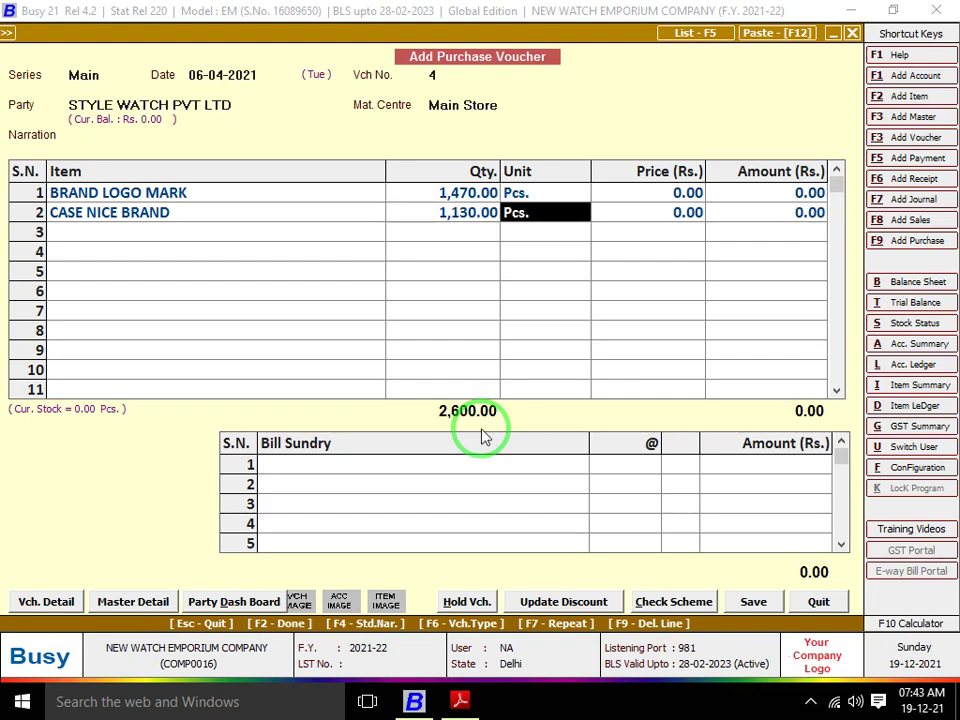
pyautogui.press('Return')
pyautogui.press('Return')
pyautogui.press('Return')
# Check the invoice's third item and start a new item master named PUSH BUTTON
pyautogui.hotkey('alt', 'Tab')
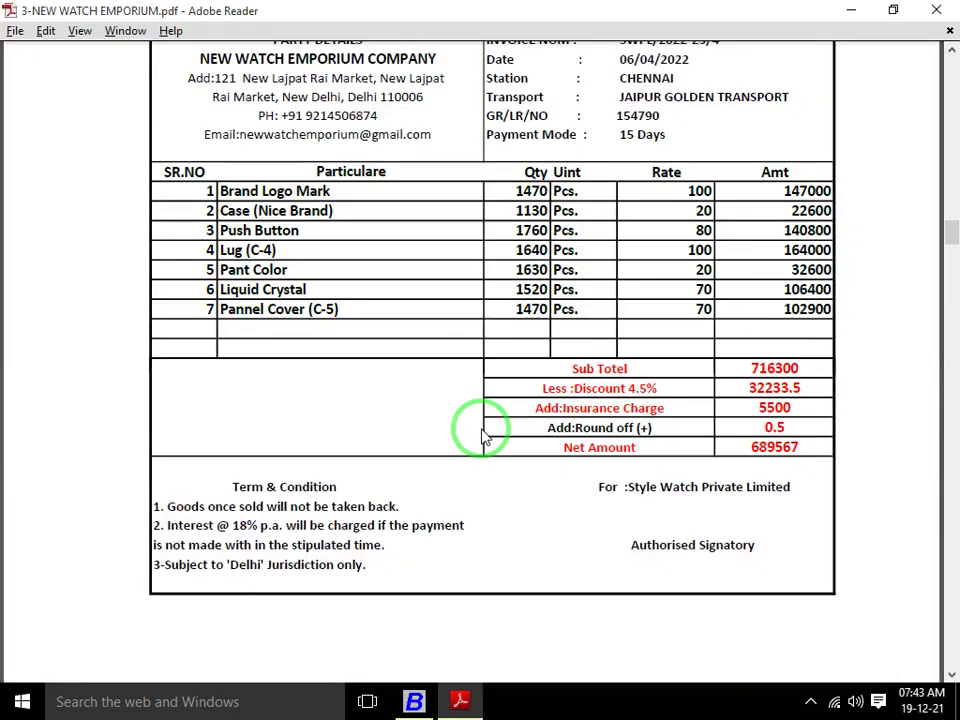
pyautogui.hotkey('alt', 'Tab')
pyautogui.press('F3')
pyautogui.hotkey('alt', 'Tab')
pyautogui.hotkey('alt', 'Tab')
pyautogui.write('PU')
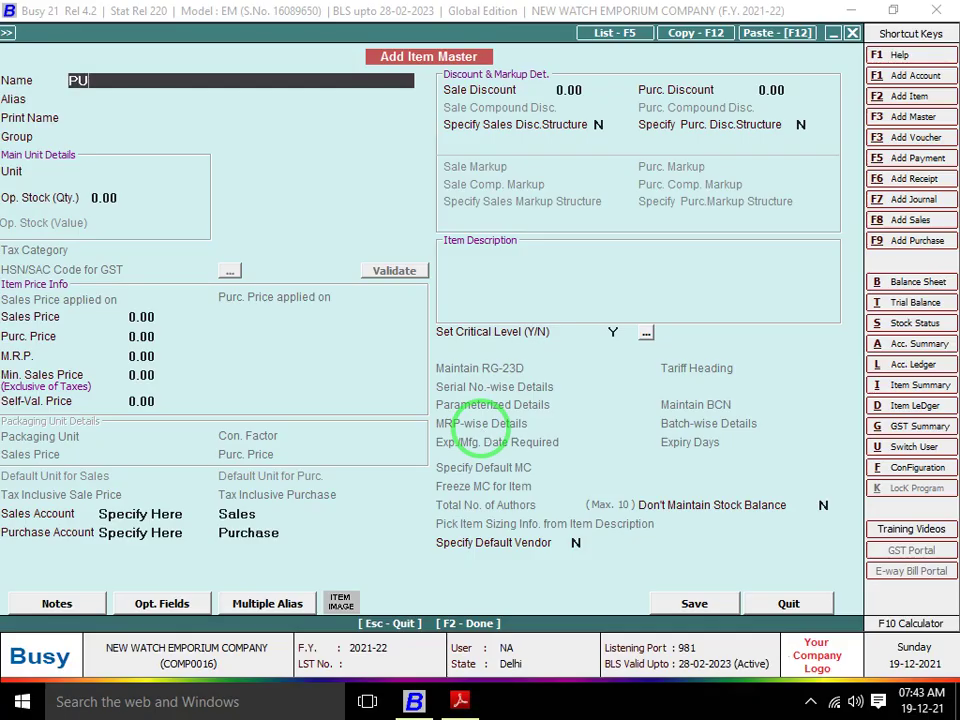
pyautogui.write('SH BUTTON')
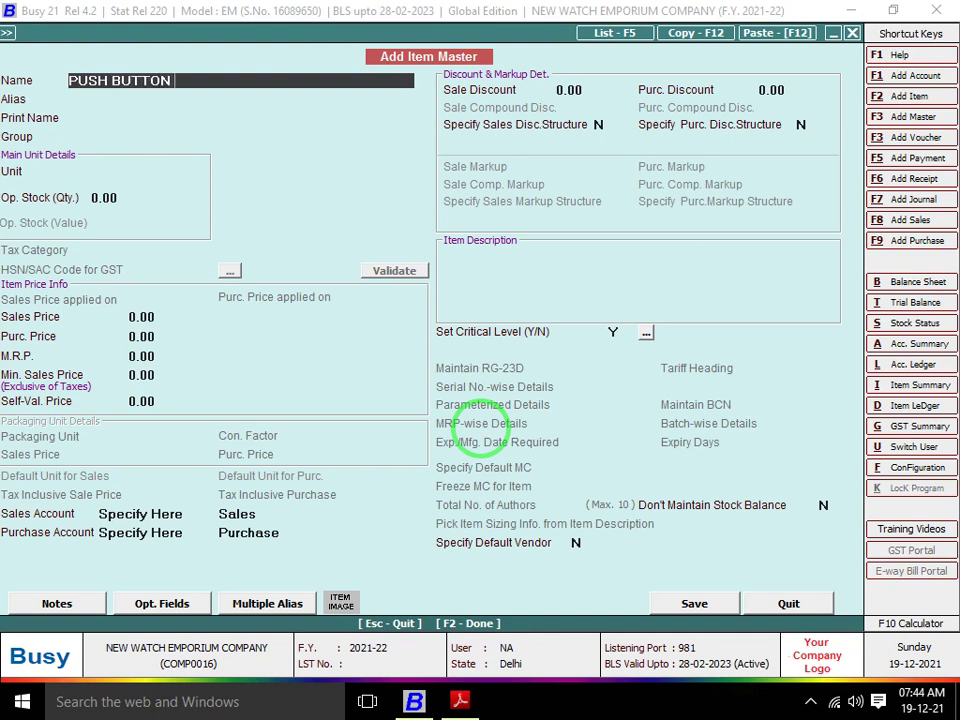
# Put PUSH BUTTON in the General group with Pcs. as its unit and save the item
pyautogui.press('Return')
pyautogui.press('Return')
pyautogui.press('Return')
pyautogui.write('PC')
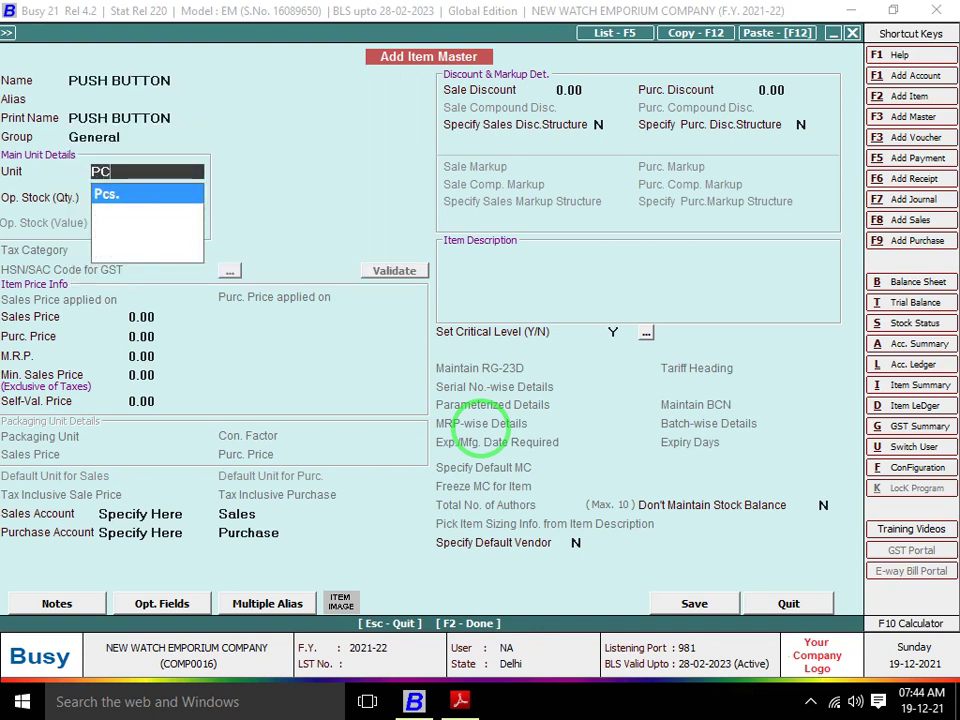
pyautogui.press('Return')
pyautogui.press('Return')
pyautogui.press('Return')
pyautogui.press('Return')
pyautogui.press('F2')
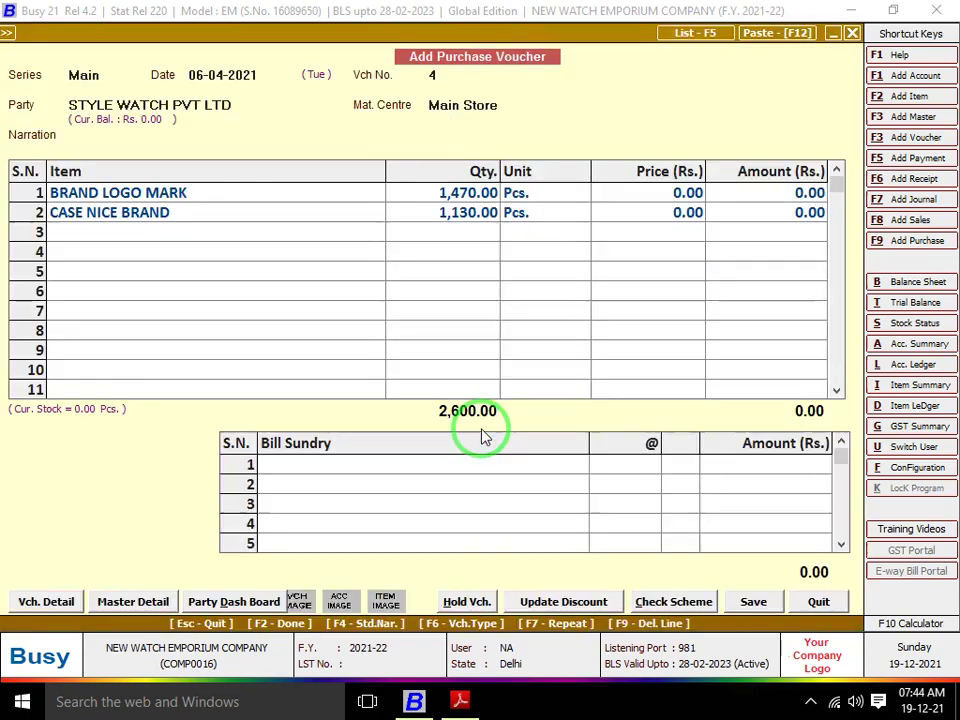
# Enter the invoice quantity of 1760 Pcs. for PUSH BUTTON, leaving its price empty
pyautogui.hotkey('alt', 'Tab')
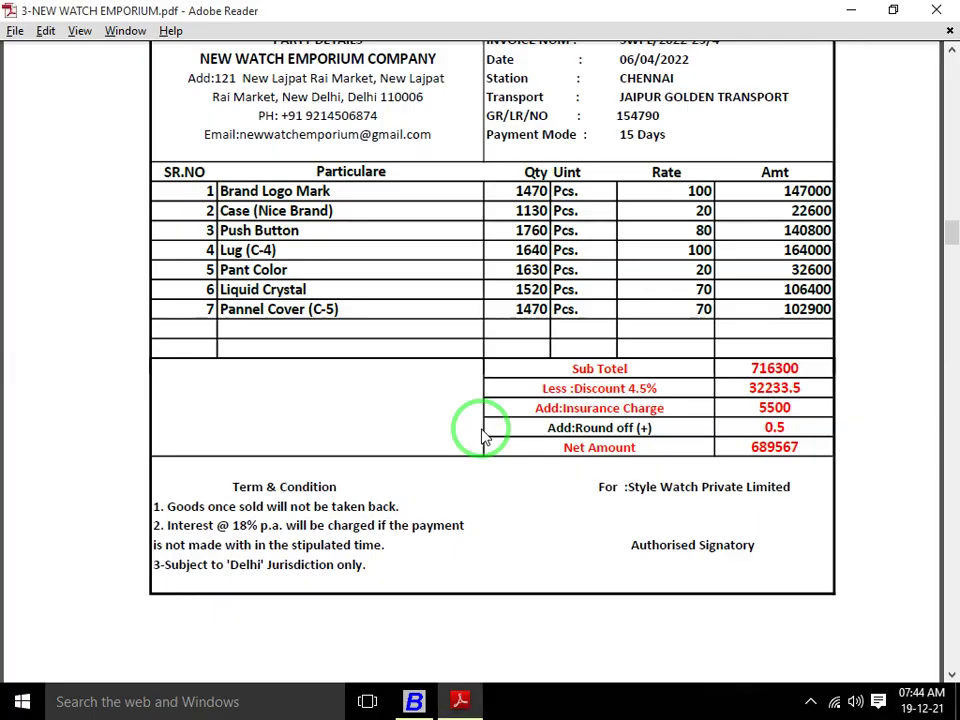
pyautogui.hotkey('alt', 'Tab')
pyautogui.write('1760')
pyautogui.press('Return')
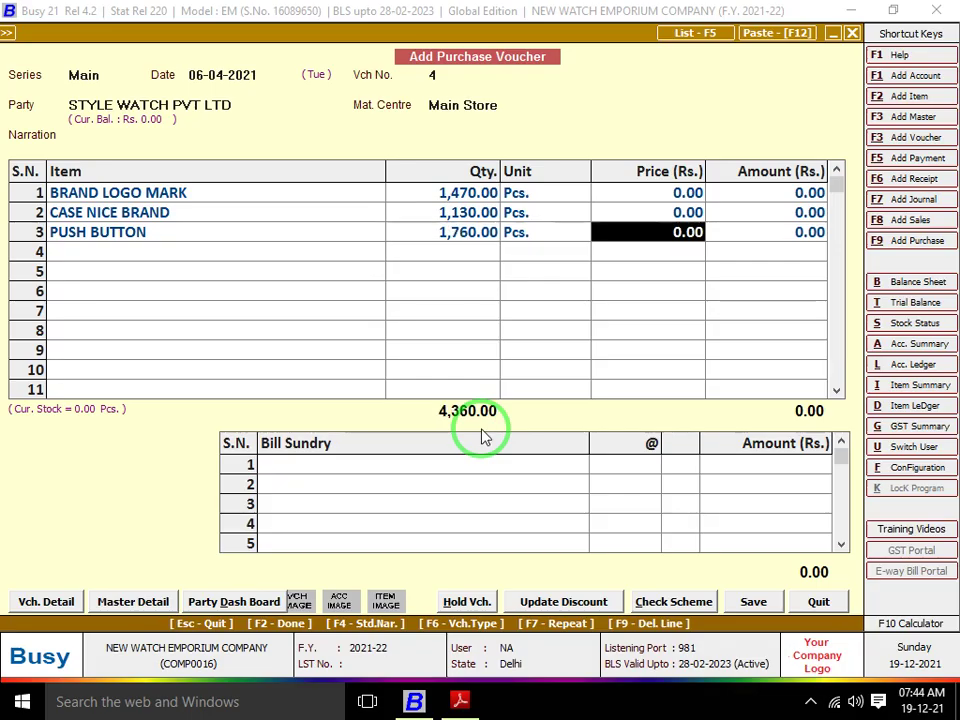
pyautogui.press('Return')
pyautogui.press('Return')
# Start a new item master for the invoice's fourth item and name it LUG C-4
pyautogui.press('F3')
pyautogui.hotkey('alt', 'Tab')
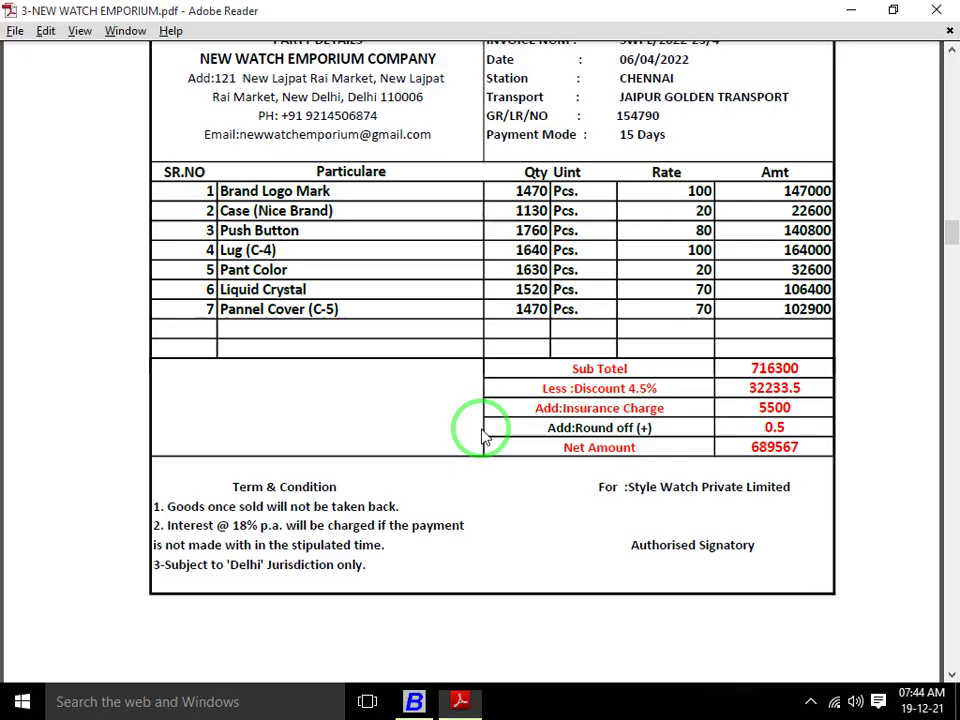
pyautogui.hotkey('alt', 'Tab')
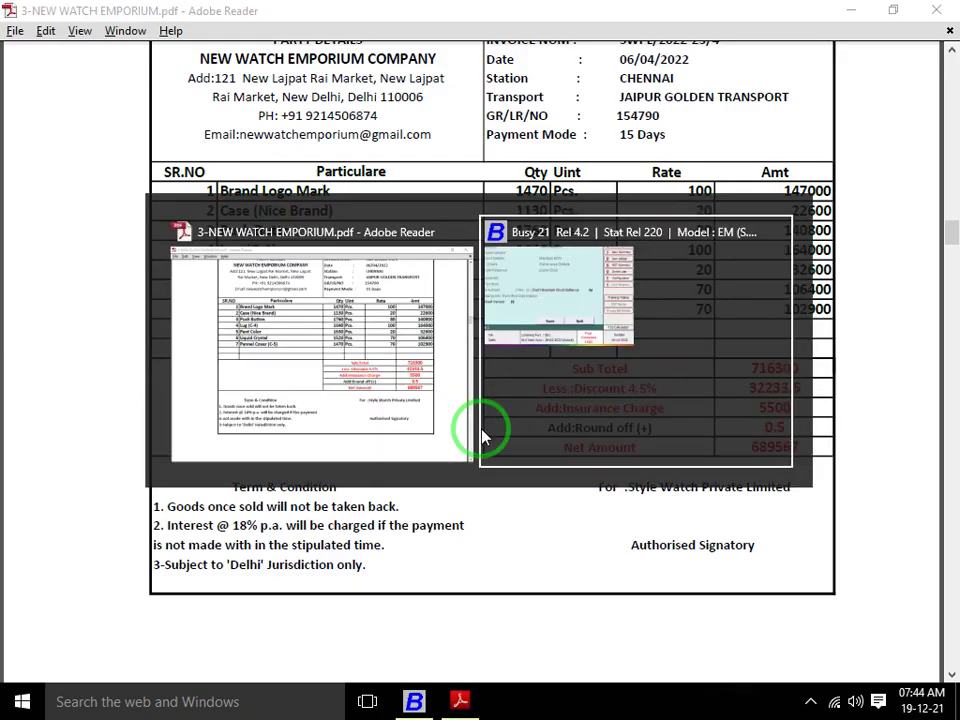
pyautogui.write('LUG')
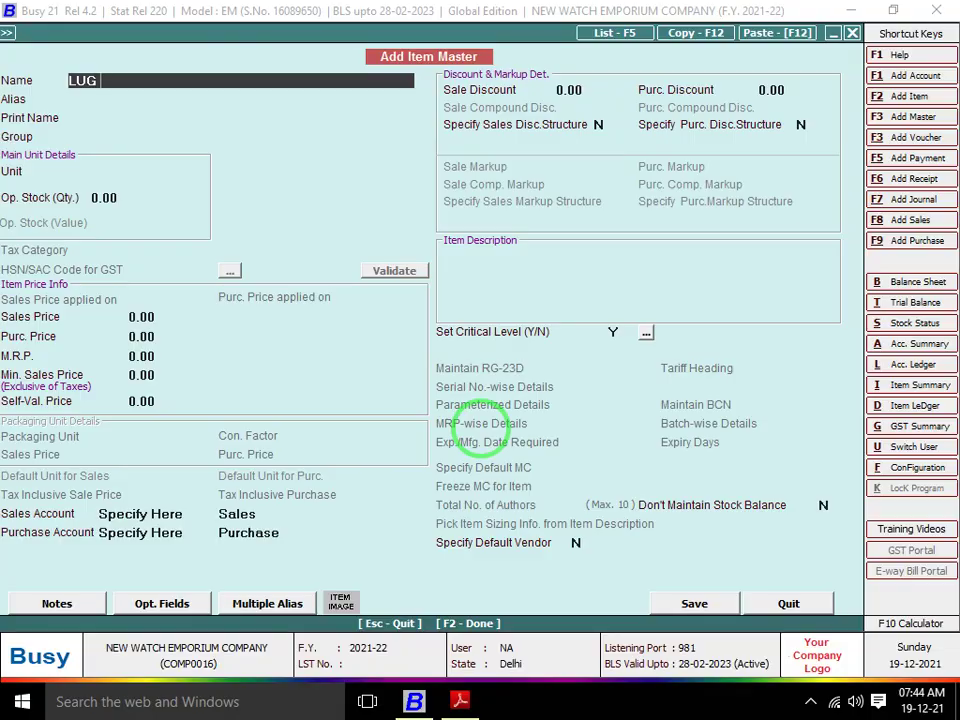
pyautogui.hotkey('alt', 'Tab')
pyautogui.hotkey('alt', 'Tab')
pyautogui.write('C-')
pyautogui.press('Return')
# Put LUG C-4 in the General group with Pcs. as its unit and save the item
pyautogui.press('Return')
pyautogui.press('Return')
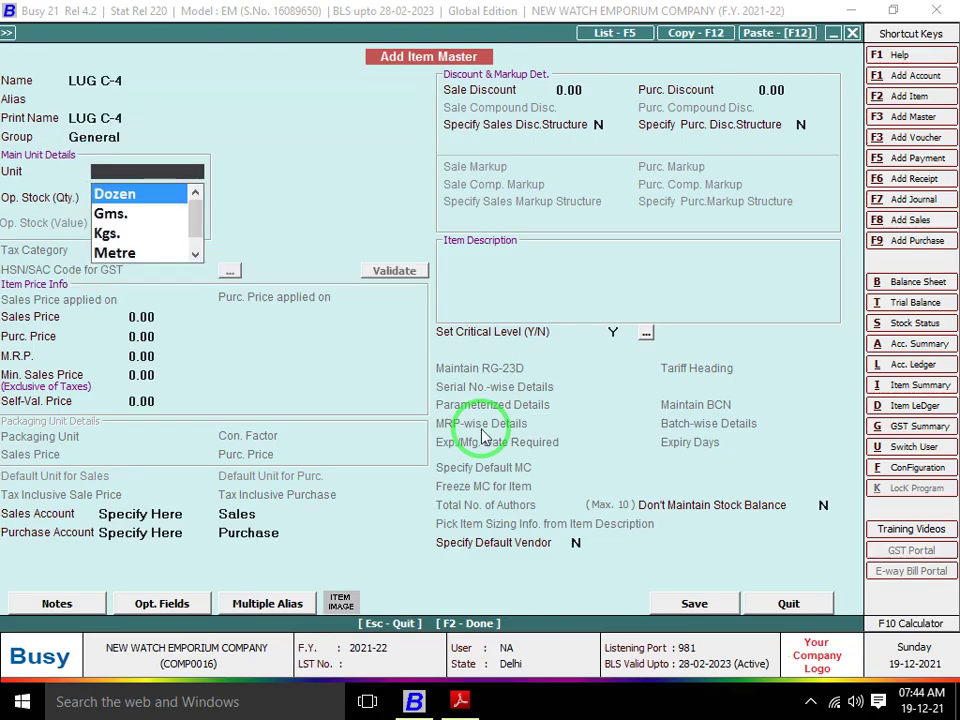
pyautogui.write('PC')
pyautogui.press('Return')
pyautogui.press('Return')
pyautogui.press('Return')
pyautogui.press('Return')
pyautogui.press('Return')
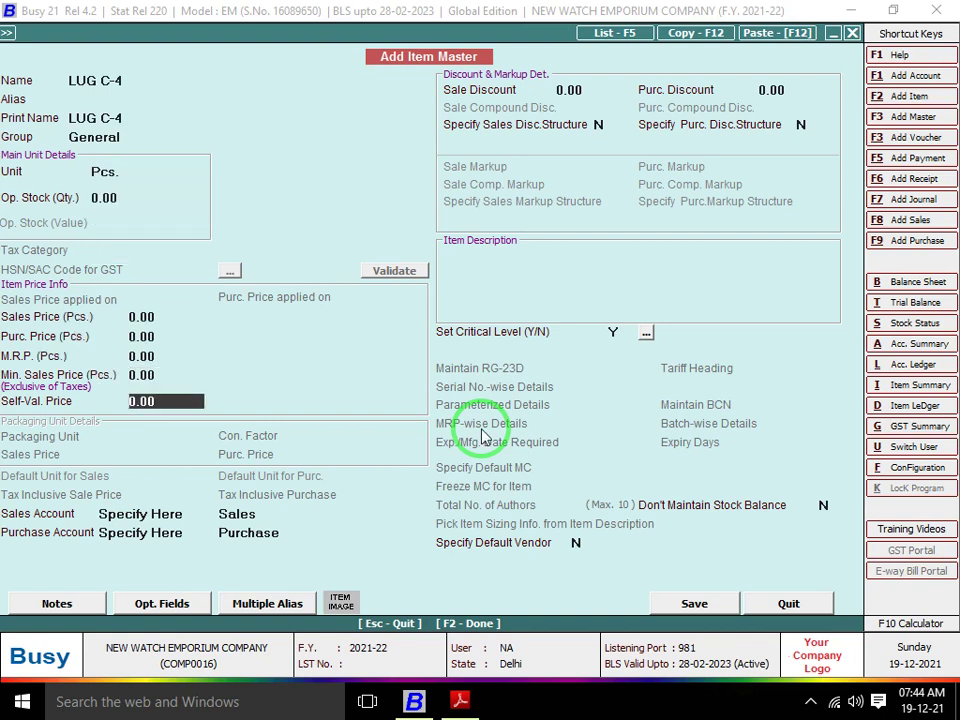
pyautogui.press('F2')
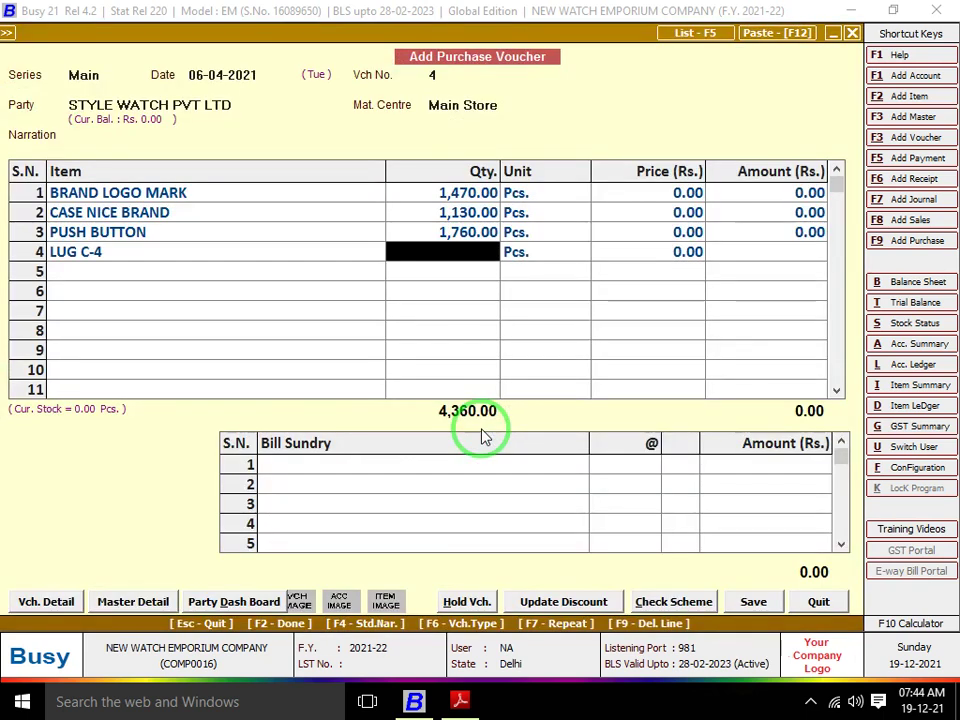
# Enter the invoice quantity of 1640 Pcs. for LUG C-4, leaving its price empty
pyautogui.hotkey('alt', 'Tab')
pyautogui.hotkey('alt', 'Tab')
pyautogui.write('1640')
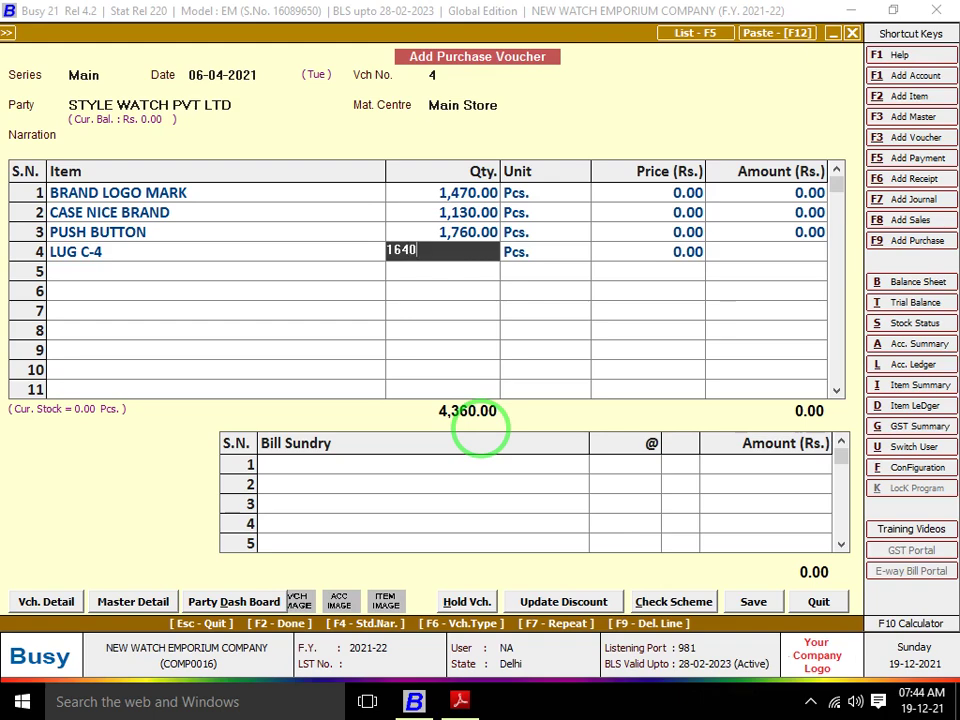
pyautogui.press('Return')
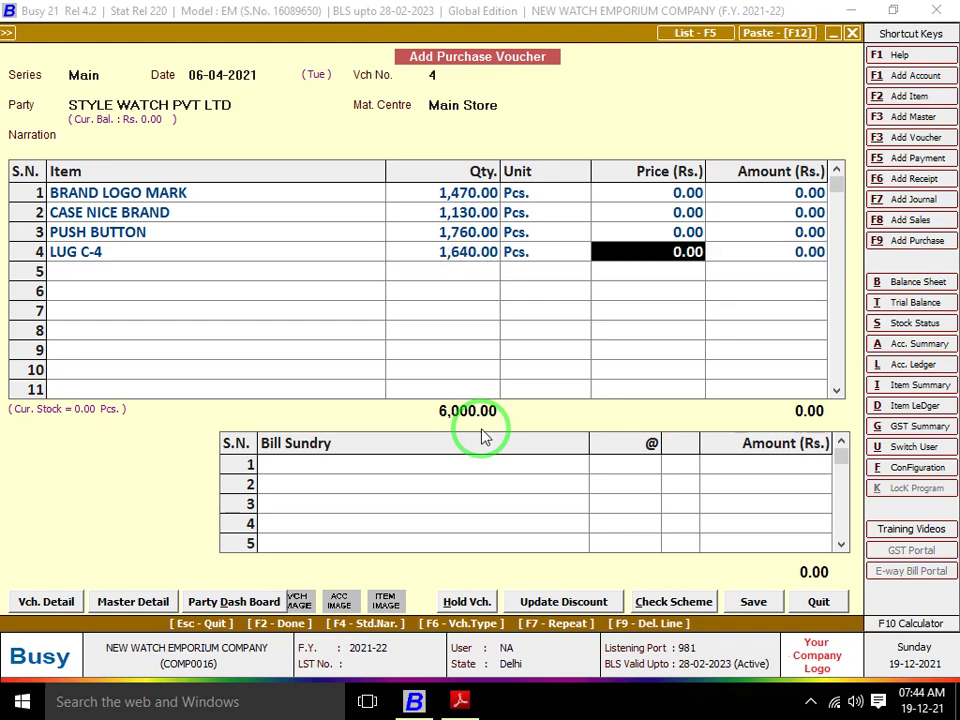
pyautogui.press('Return')
# Check the invoice's fifth item and start a new item master named PANT COLOUR
pyautogui.hotkey('alt', 'Tab')
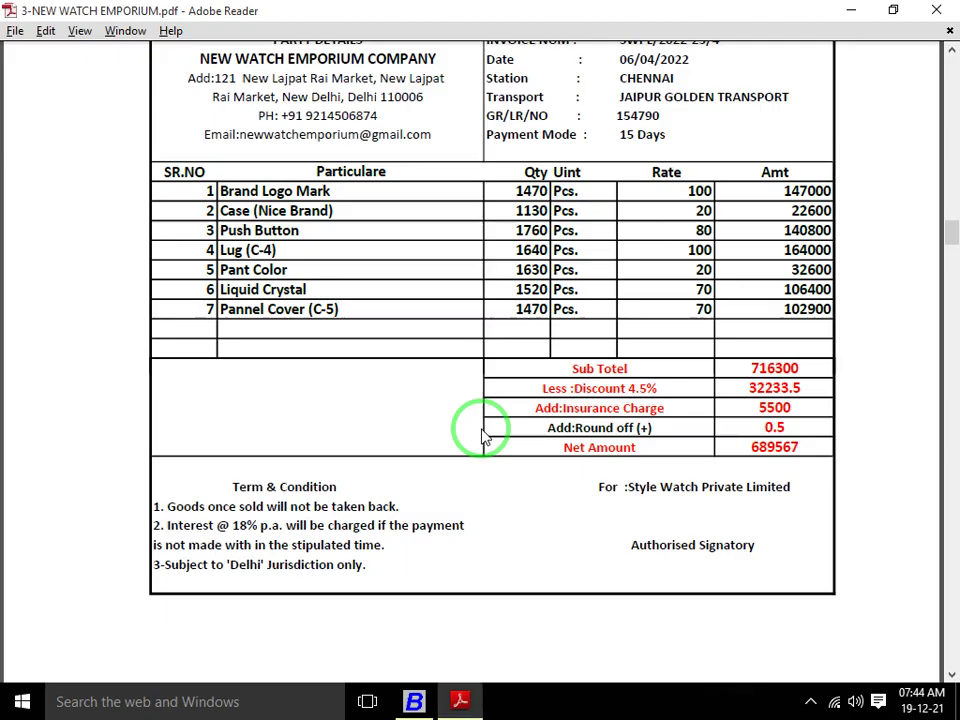
pyautogui.hotkey('alt', 'Tab')
pyautogui.write('p')
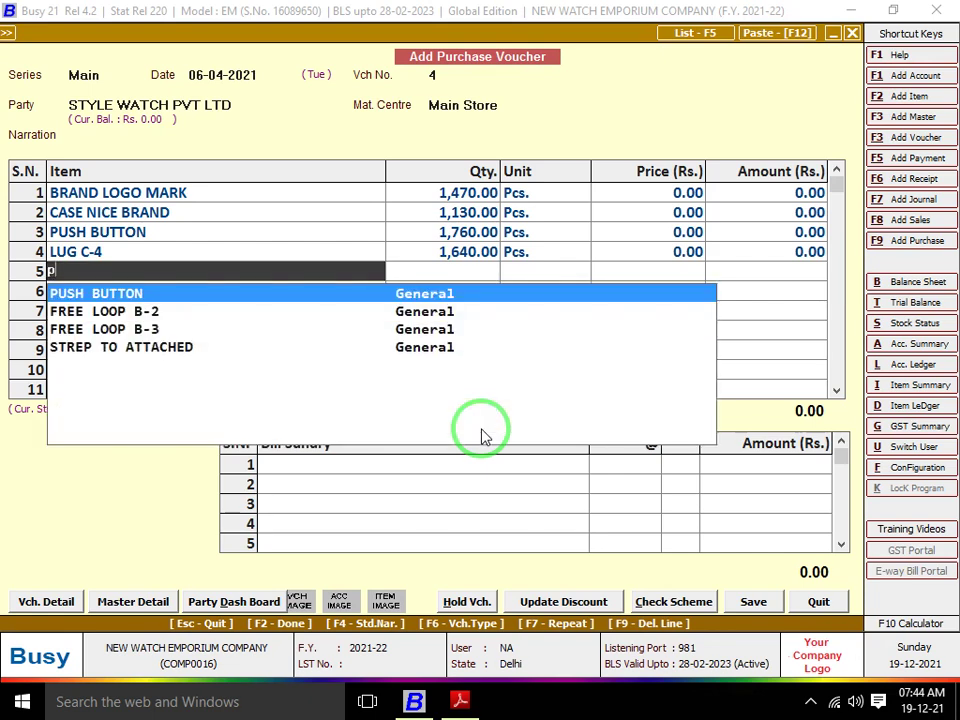
pyautogui.press('F2')
pyautogui.write('A')
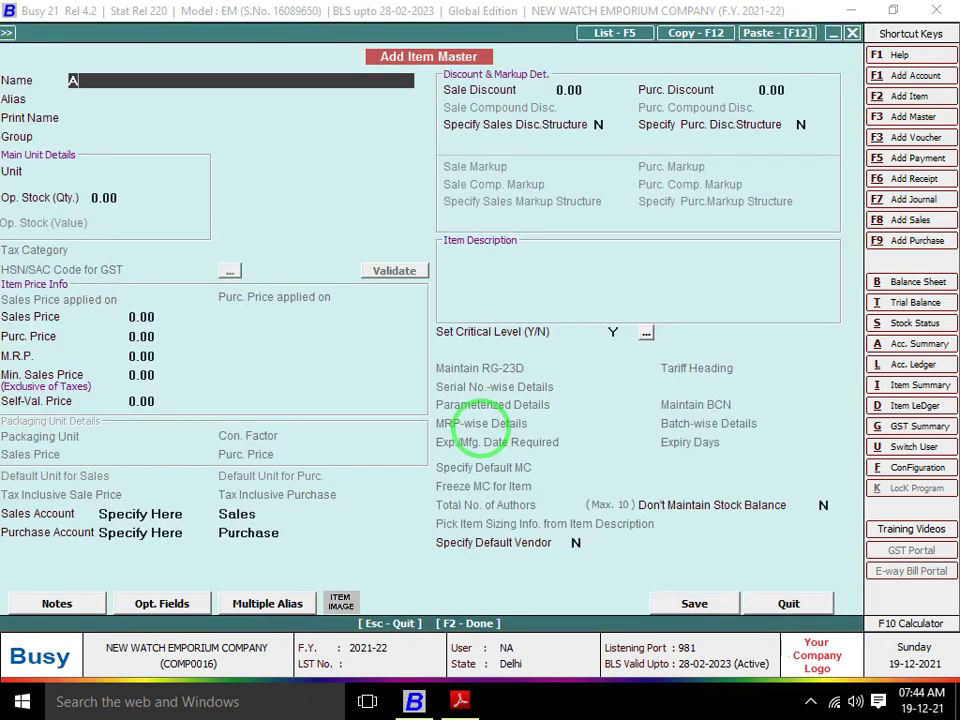
pyautogui.write('ANT COLOUR')
pyautogui.press('Return')
# Put PANT COLOUR in the General group with Pcs. as its unit and save the item
pyautogui.press('Return')
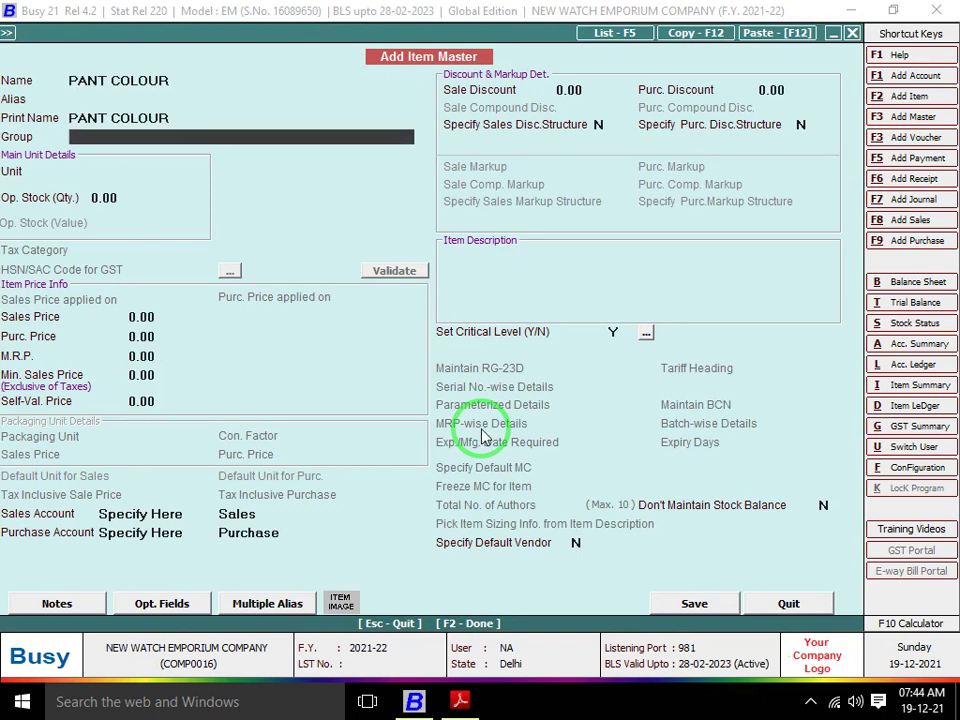
pyautogui.press('Return')
pyautogui.write('P')
pyautogui.press('Return')
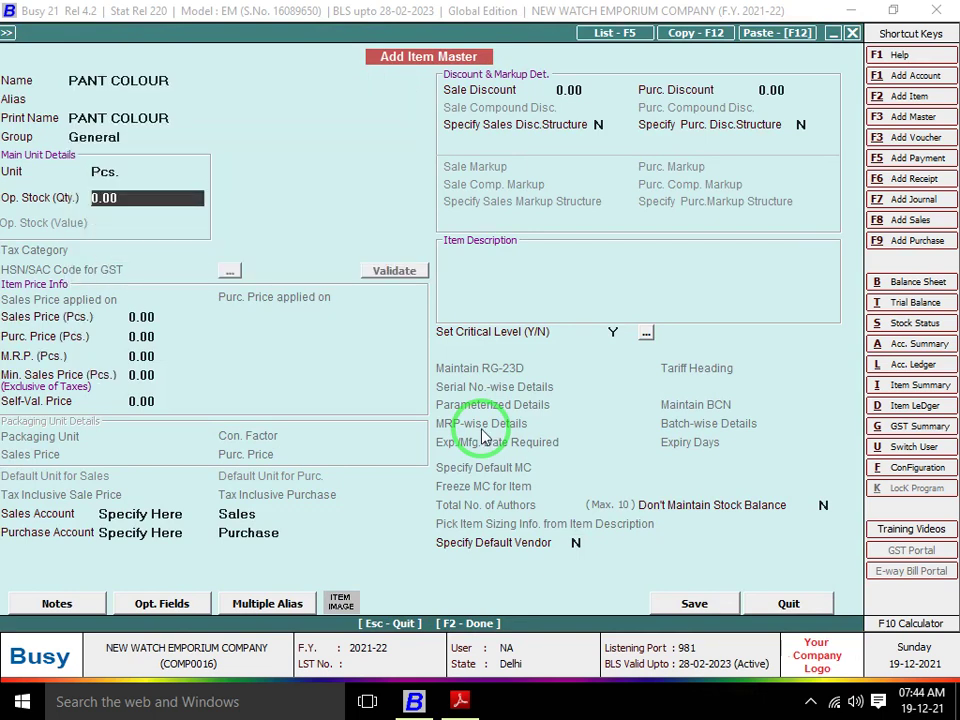
pyautogui.press('Return')
pyautogui.press('Return')
pyautogui.press('Return')
pyautogui.press('F2')
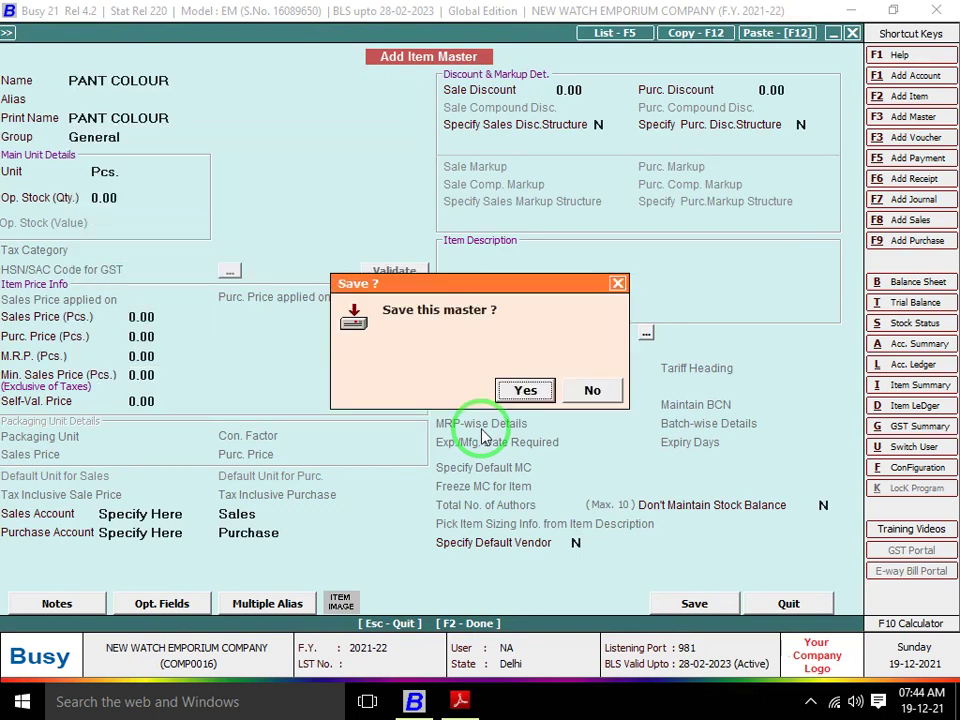
pyautogui.press('Return')
# Enter the invoice quantity of 1630 Pcs. for PANT COLOUR, leaving its price empty
pyautogui.hotkey('alt', 'Tab')
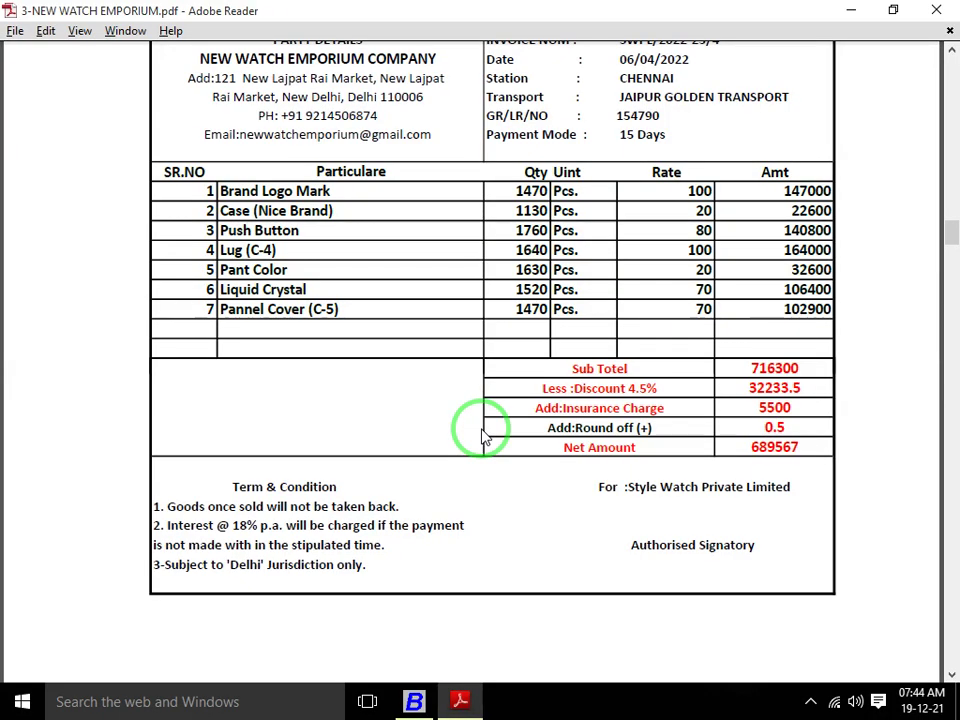
pyautogui.hotkey('alt', 'Tab')
pyautogui.write('1,630')
pyautogui.press('Return')
pyautogui.press('Return')
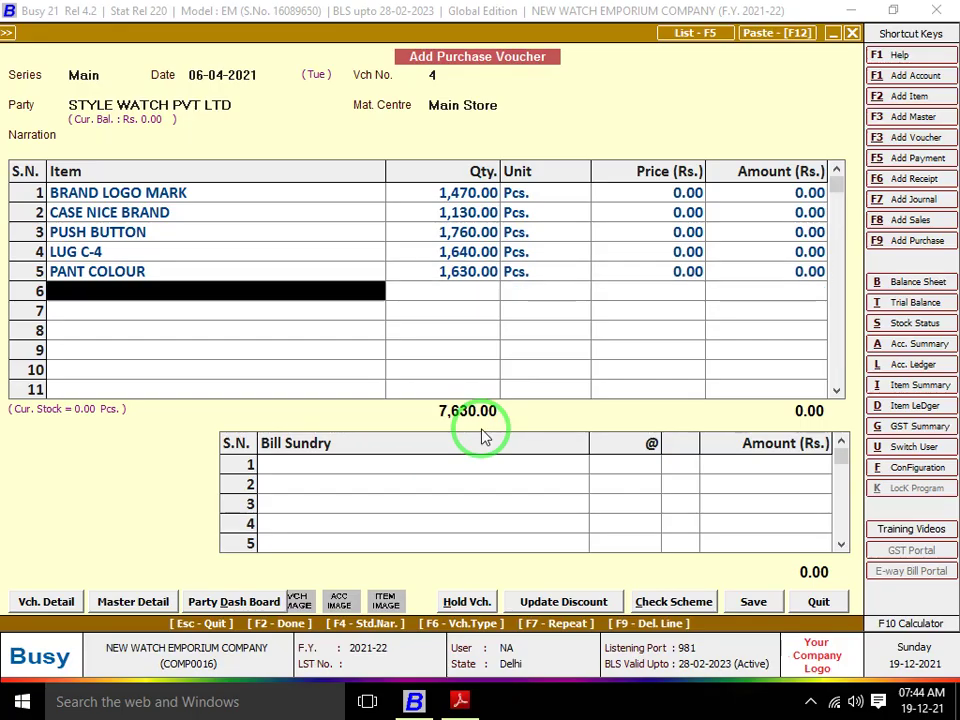
# Check the invoice's sixth item and start a new item master named LIQUID CRYSTAL
pyautogui.hotkey('alt', 'F2')
pyautogui.hotkey('alt', 'Tab')
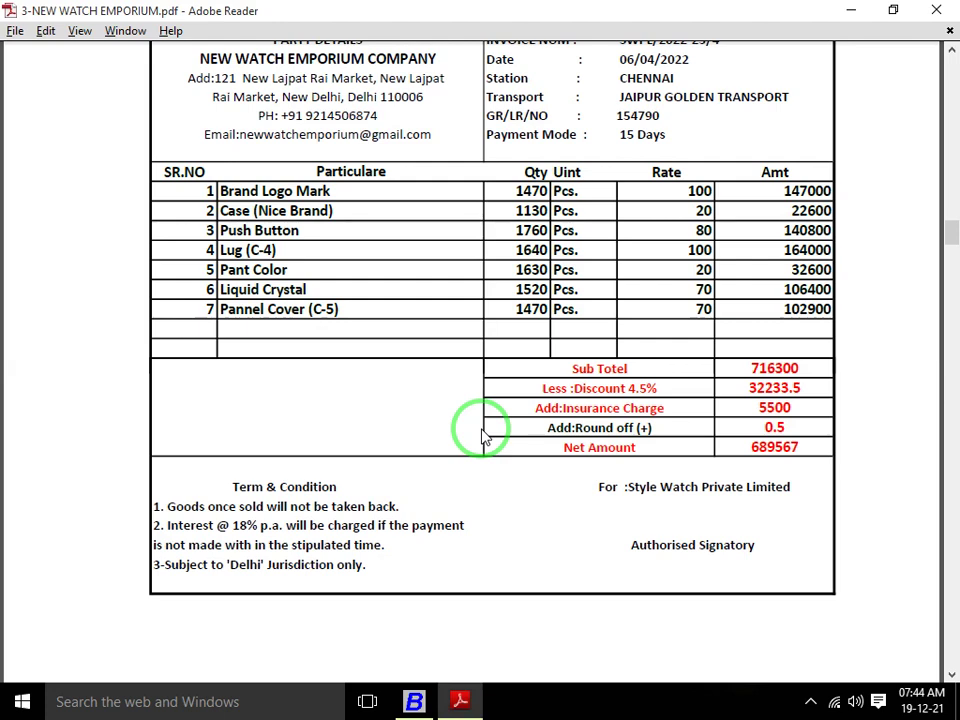
pyautogui.hotkey('alt', 'Tab')
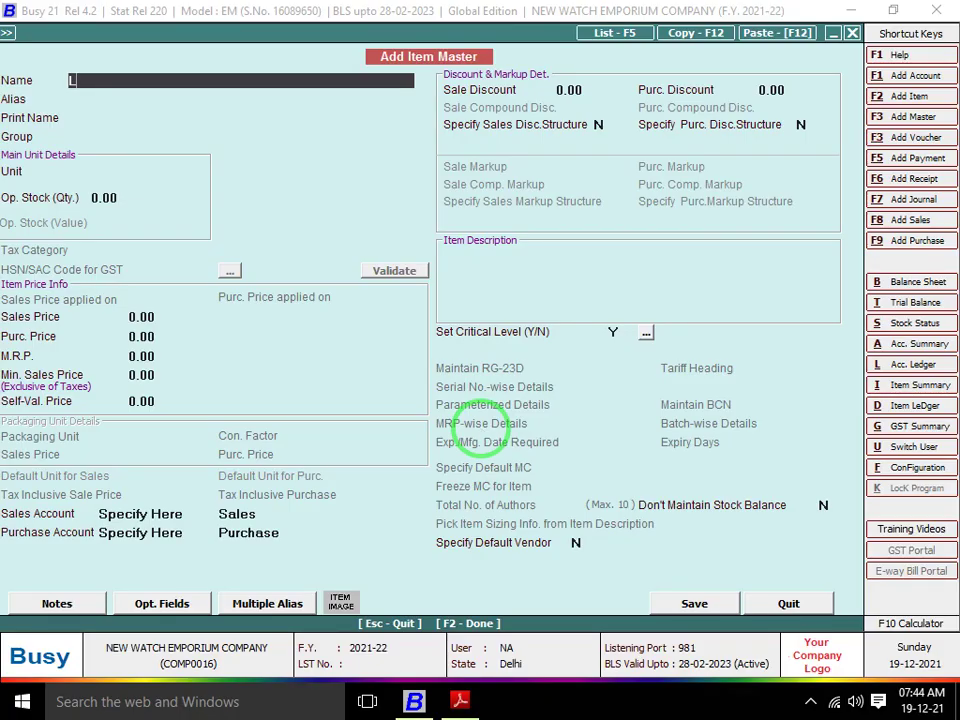
pyautogui.write('LIQY')
pyautogui.hotkey('alt', 'Tab')
pyautogui.hotkey('alt', 'Tab')
pyautogui.write('ID CRYSTAL')
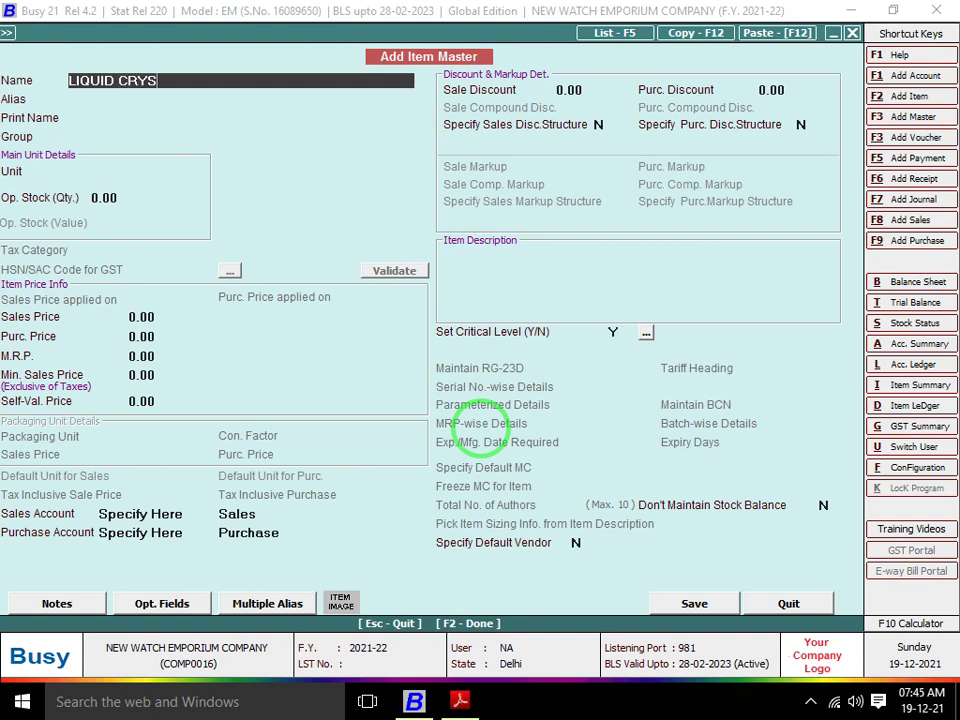
# Put LIQUID CRYSTAL in the General group with Pcs. as its unit and save the item
pyautogui.press('Return')
pyautogui.press('Return')
pyautogui.press('Return')
pyautogui.press('Return')
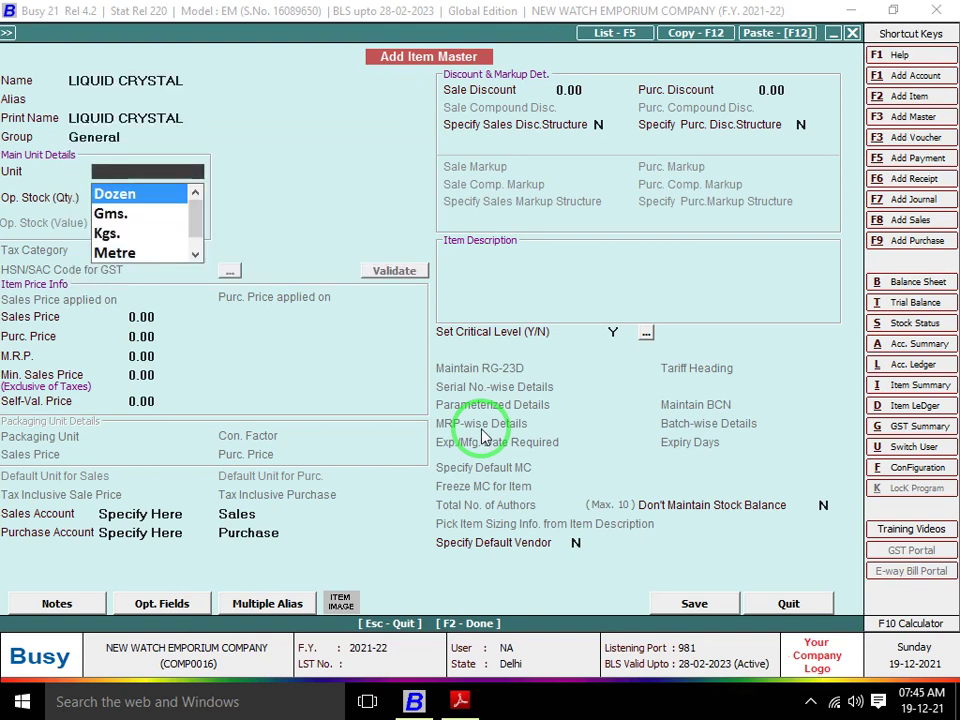
pyautogui.write('p')
pyautogui.press('Return')
pyautogui.press('Return')
pyautogui.press('Return')
pyautogui.press('Return')
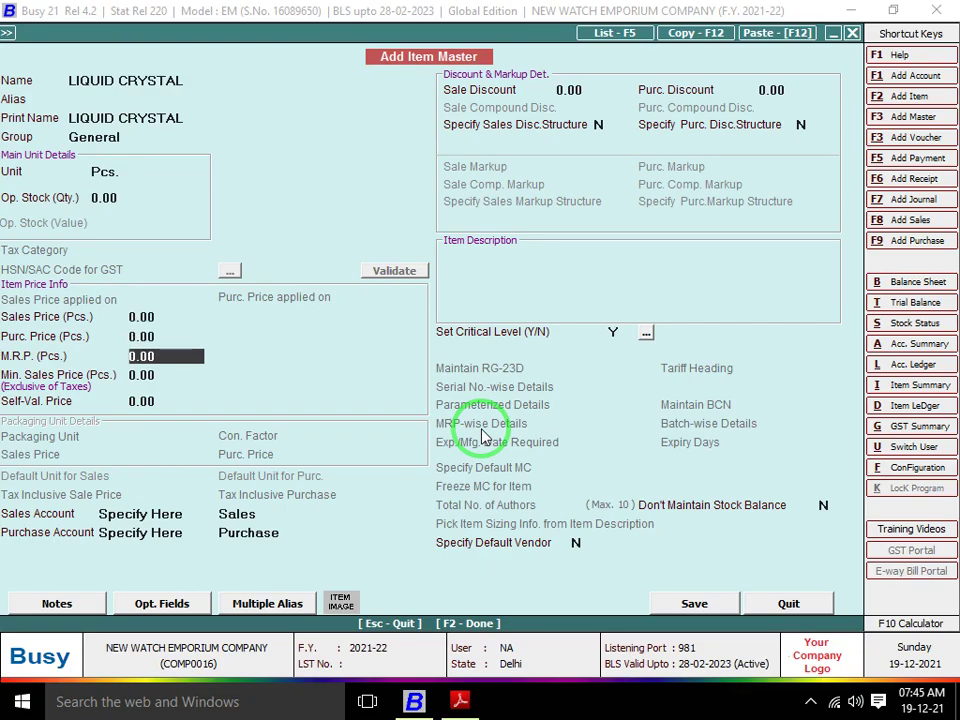
pyautogui.press('F2')
# Enter the invoice quantity of 1520 Pcs. for LIQUID CRYSTAL, leaving its price empty
pyautogui.hotkey('alt', 'Tab')
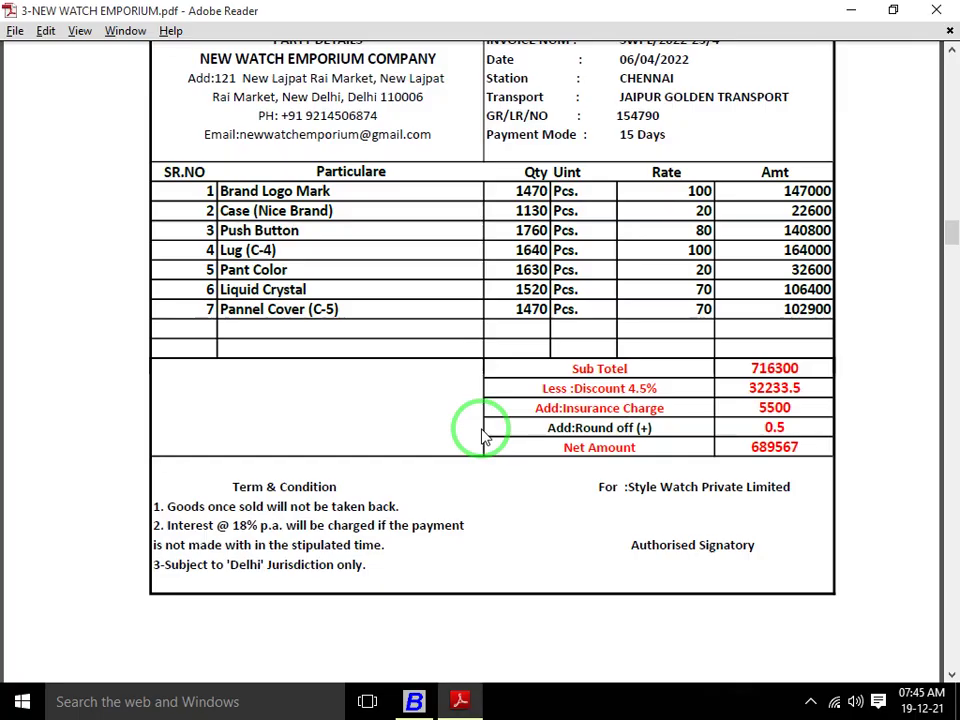
pyautogui.hotkey('alt', 'Tab')
pyautogui.write('1520')
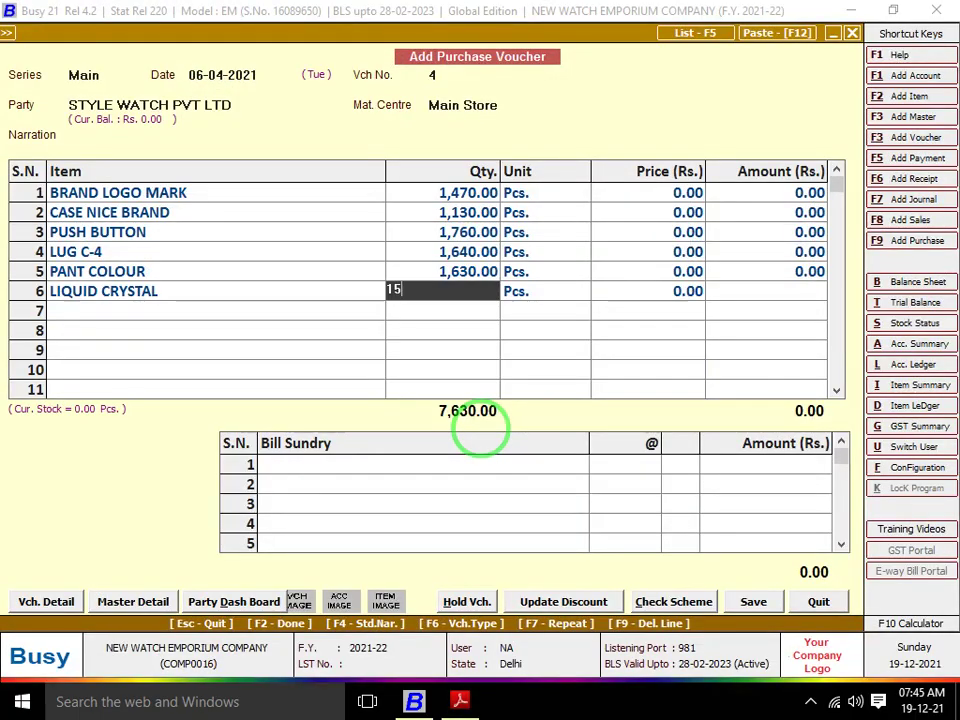
pyautogui.press('Return')
pyautogui.press('Return')
pyautogui.press('Return')
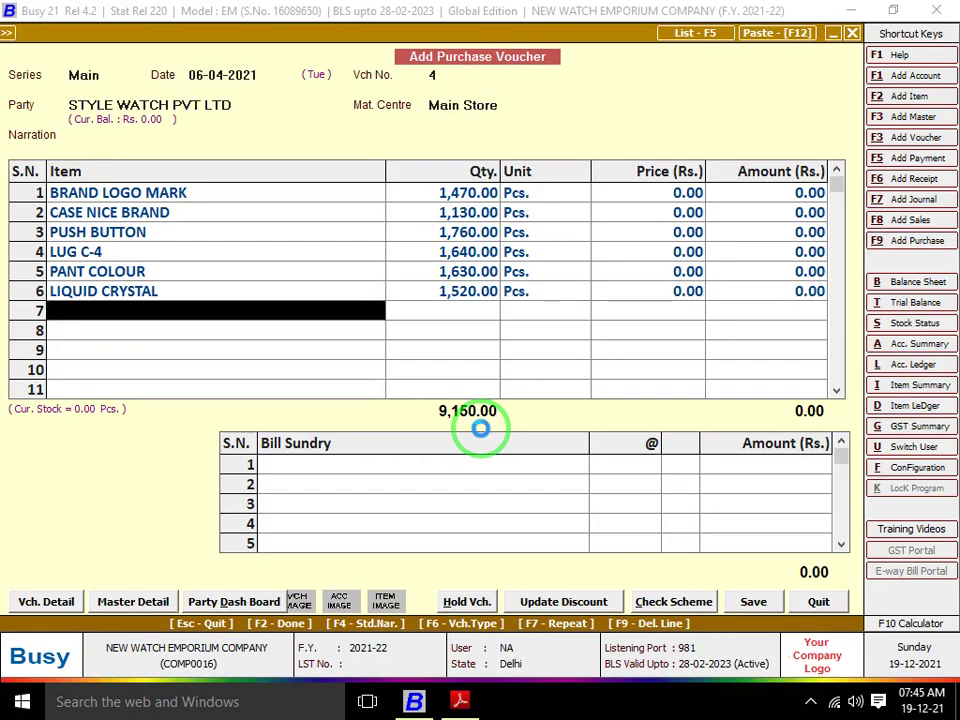
# Check the invoice's seventh item and start a new item master named PANNEL COVER C-5
pyautogui.hotkey('alt', 'F2')
pyautogui.hotkey('alt', 'Tab')
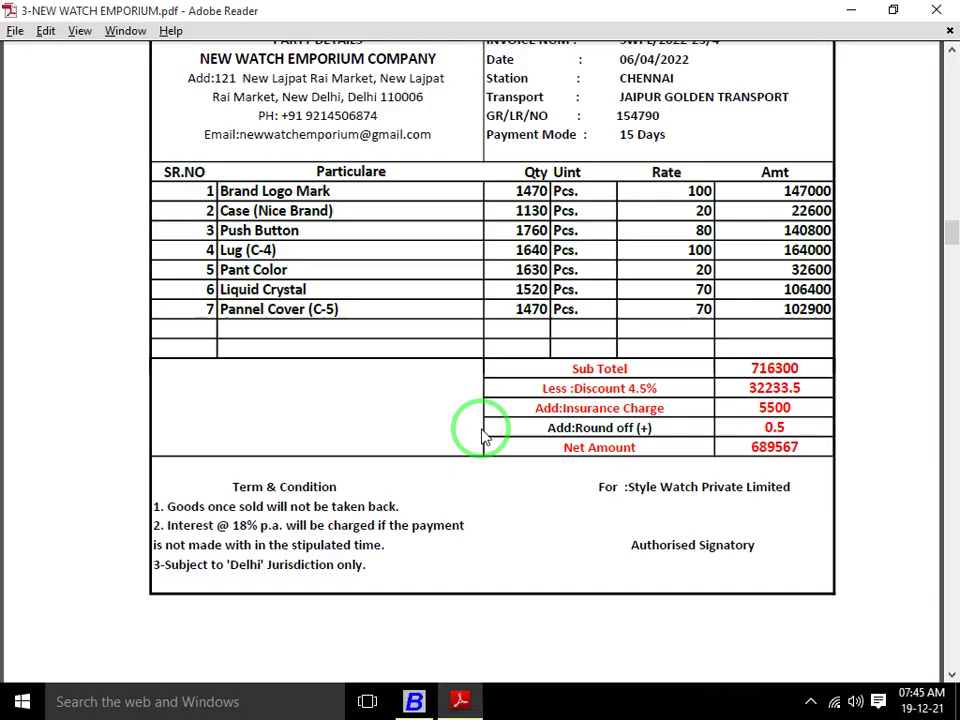
pyautogui.hotkey('alt', 'Tab')
pyautogui.write('PANNEL')
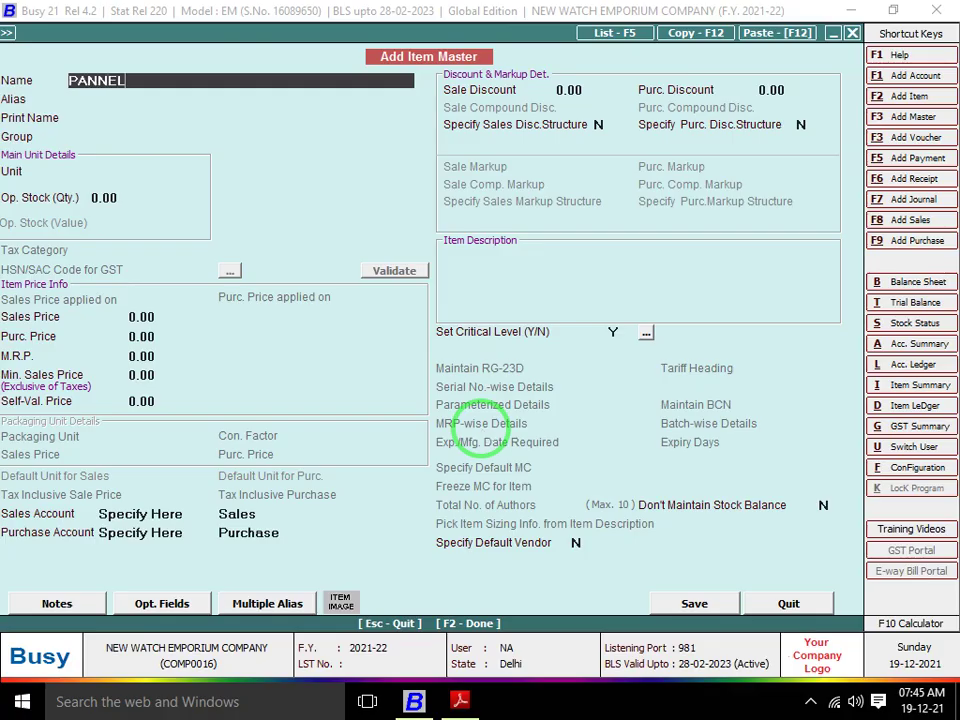
pyautogui.write(' CO')
pyautogui.write('VER')
pyautogui.press('BackSpace')
pyautogui.write('ER')
pyautogui.hotkey('alt', 'Tab')
pyautogui.hotkey('alt', 'Tab')
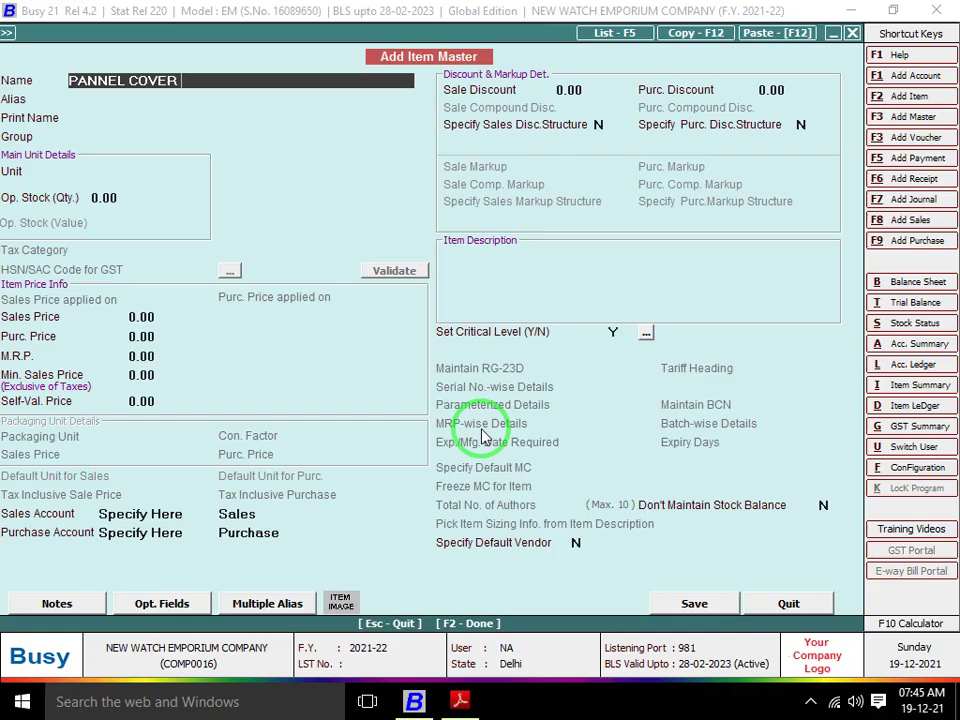
# Put PANNEL COVER C-5 in the General group with Pcs. as its unit and save the item
pyautogui.press('Return')
pyautogui.press('Return')
pyautogui.press('Return')
pyautogui.press('Return')
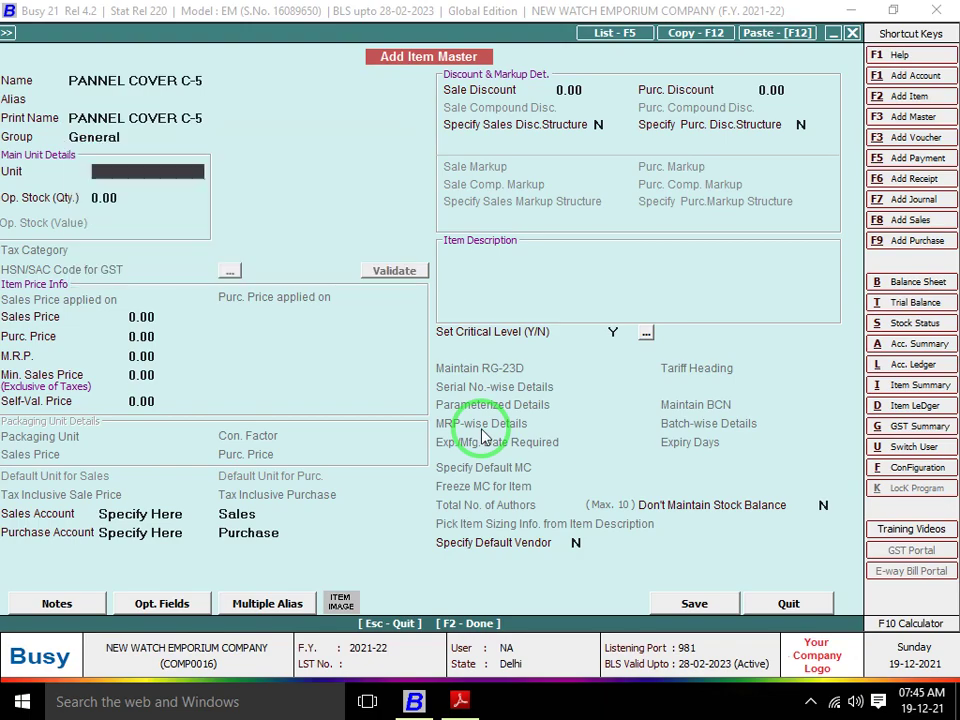
pyautogui.write('P')
pyautogui.press('Return')
pyautogui.press('Return')
pyautogui.press('Return')
pyautogui.press('Return')
pyautogui.hotkey('alt', 'Tab')
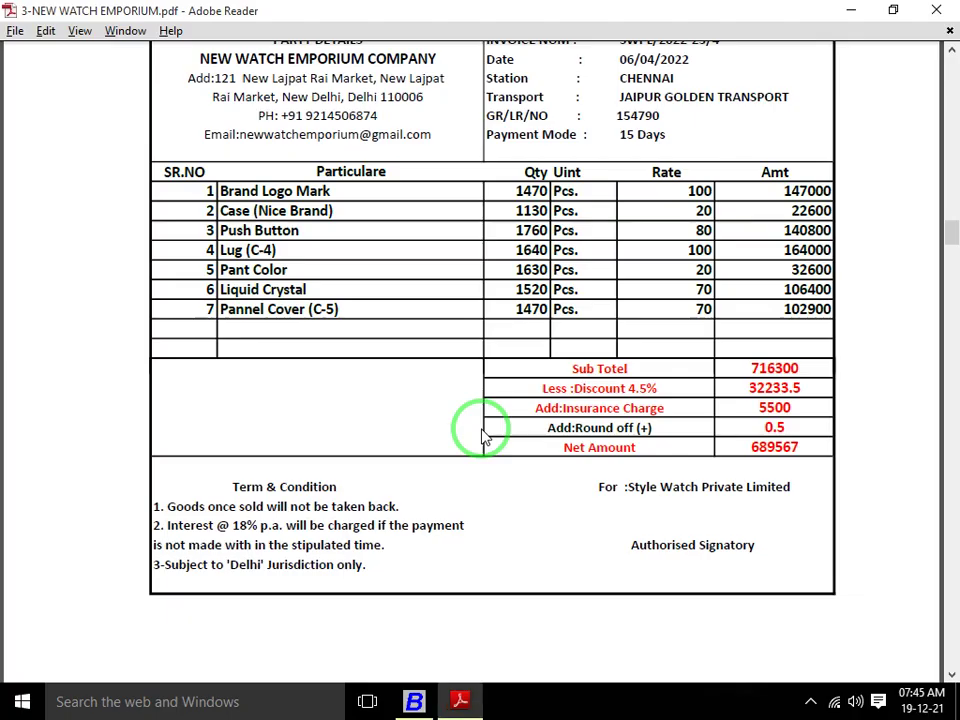
pyautogui.hotkey('alt', 'Tab')
pyautogui.press('Return')
pyautogui.press('Return')
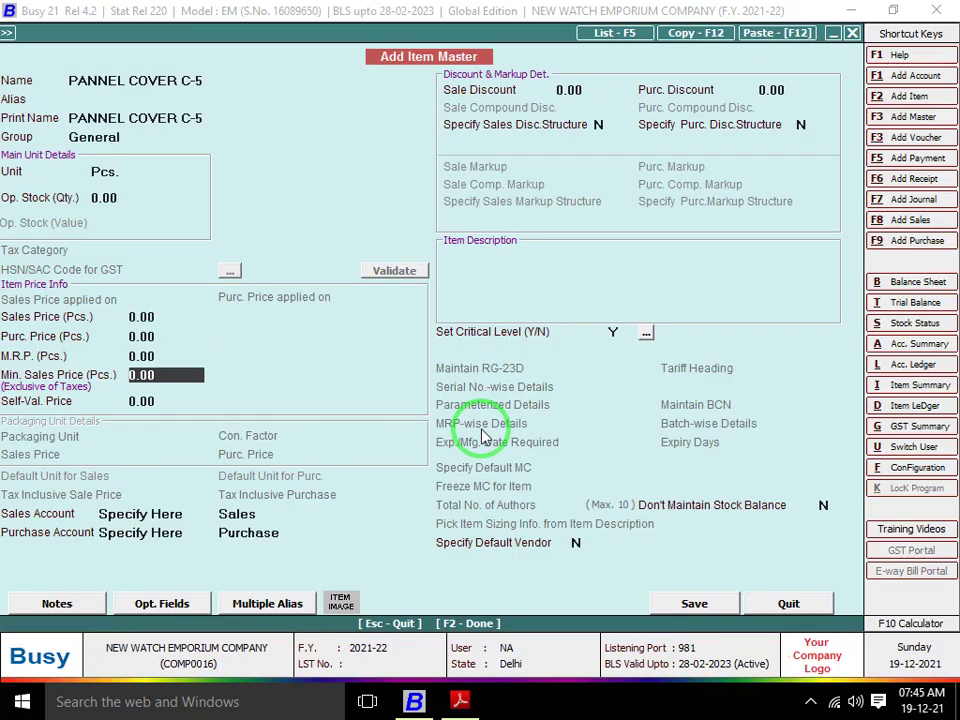
pyautogui.press('F2')
pyautogui.press('Return')
# Enter the invoice quantity of 1470 Pcs. for PANNEL COVER C-5
pyautogui.hotkey('alt', 'Tab')
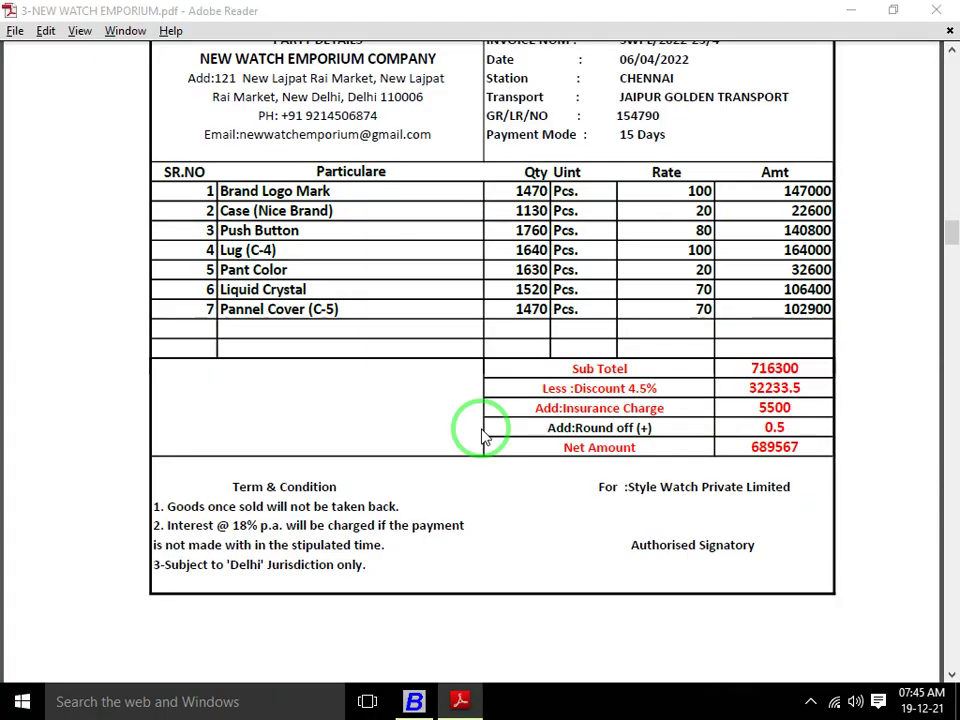
pyautogui.hotkey('alt', 'Tab')
pyautogui.write('1470')
# Enter the invoice rates as prices for the first two items: 100 for BRAND LOGO MARK and 20 for CASE NICE BRAND
pyautogui.press('Up')
pyautogui.press('Up')
pyautogui.press('Up')
pyautogui.press('Up')
pyautogui.press('Up')
pyautogui.press('Up')
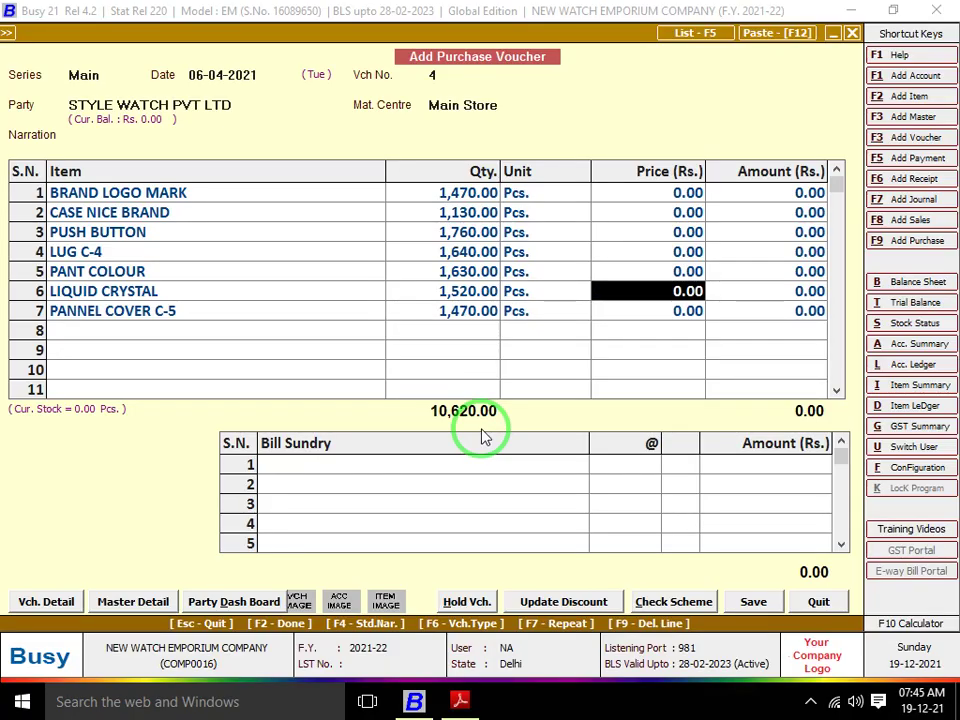
pyautogui.hotkey('alt', 'Tab')
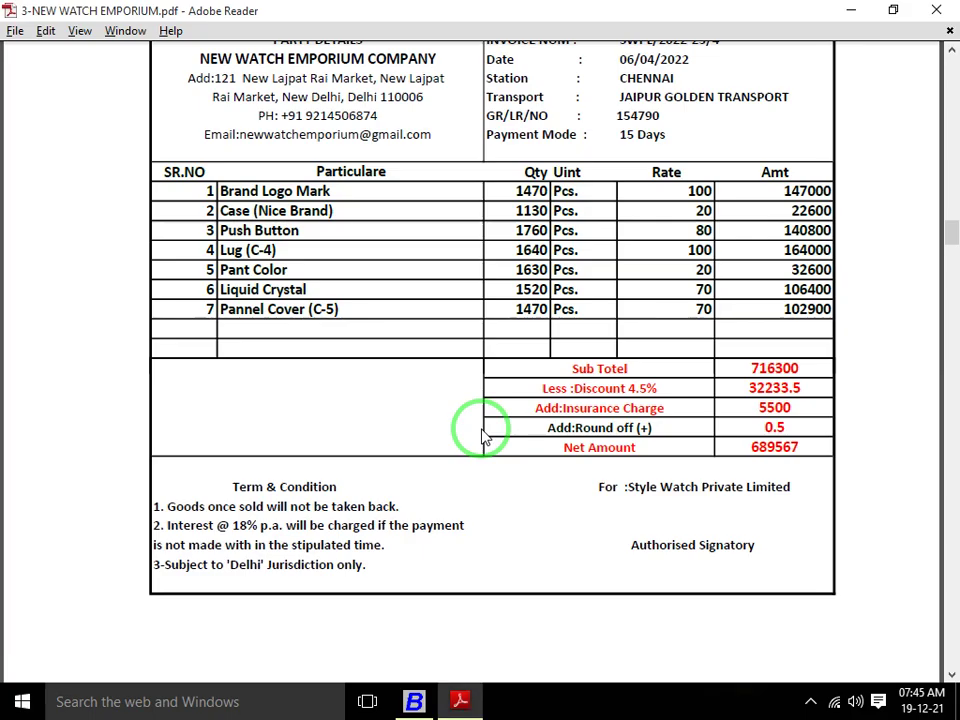
pyautogui.hotkey('alt', 'Tab')
pyautogui.write('100')
pyautogui.press('Return')
pyautogui.press('Return')
pyautogui.write('2')
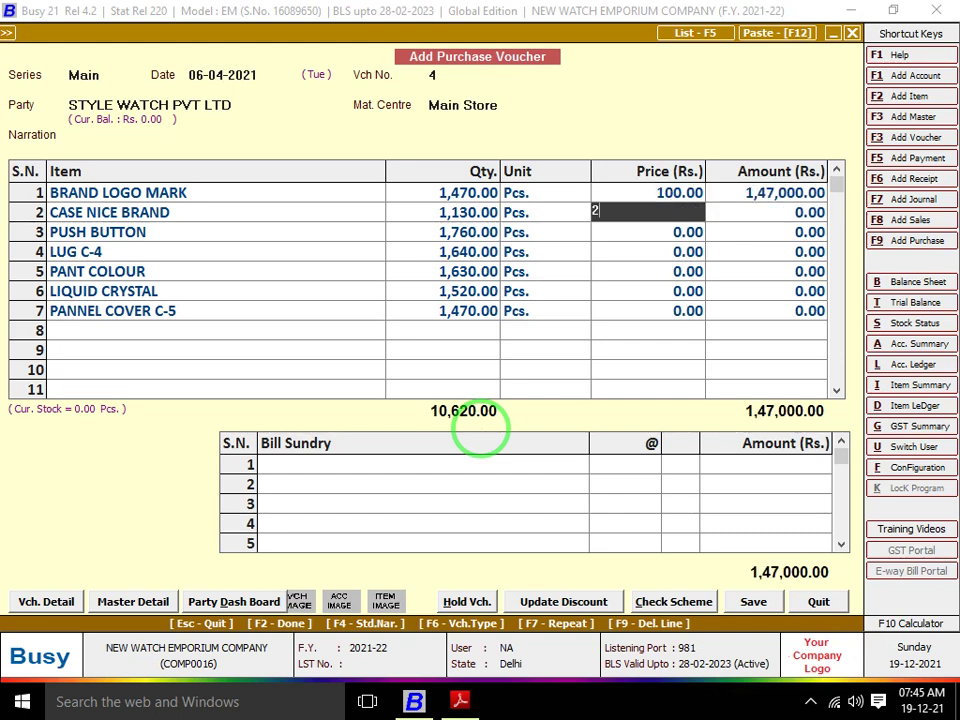
pyautogui.write('0')
pyautogui.press('Return')
pyautogui.press('Return')
# Set the prices from the invoice to 80 for PUSH BUTTON and 100 for LUG C-4
pyautogui.hotkey('alt', 'Tab')
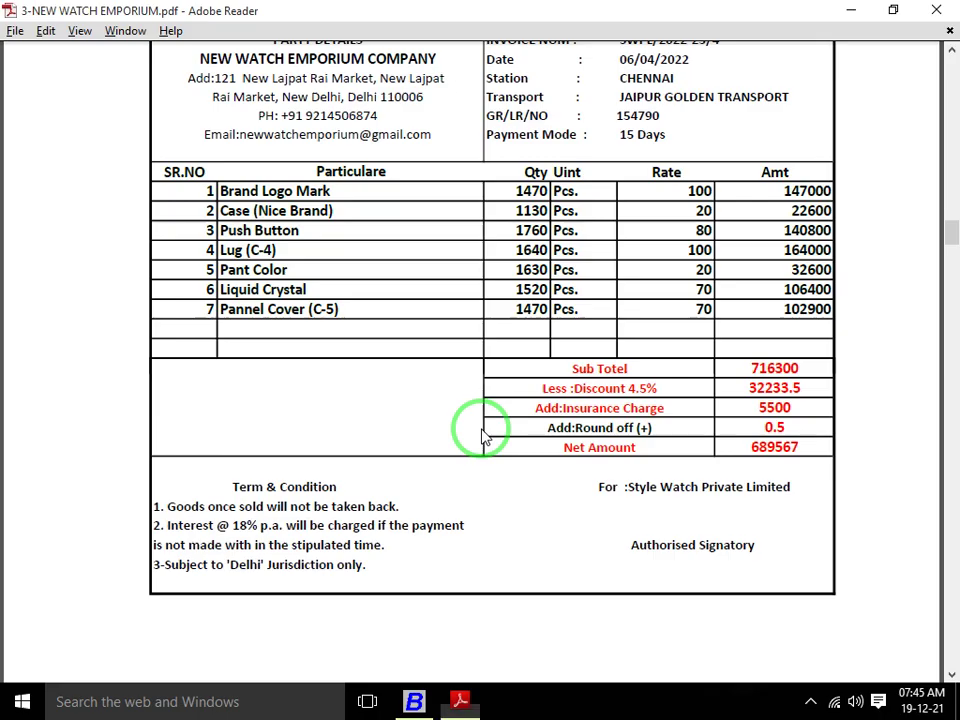
pyautogui.hotkey('alt', 'Tab')
pyautogui.write('80')
pyautogui.press('Return')
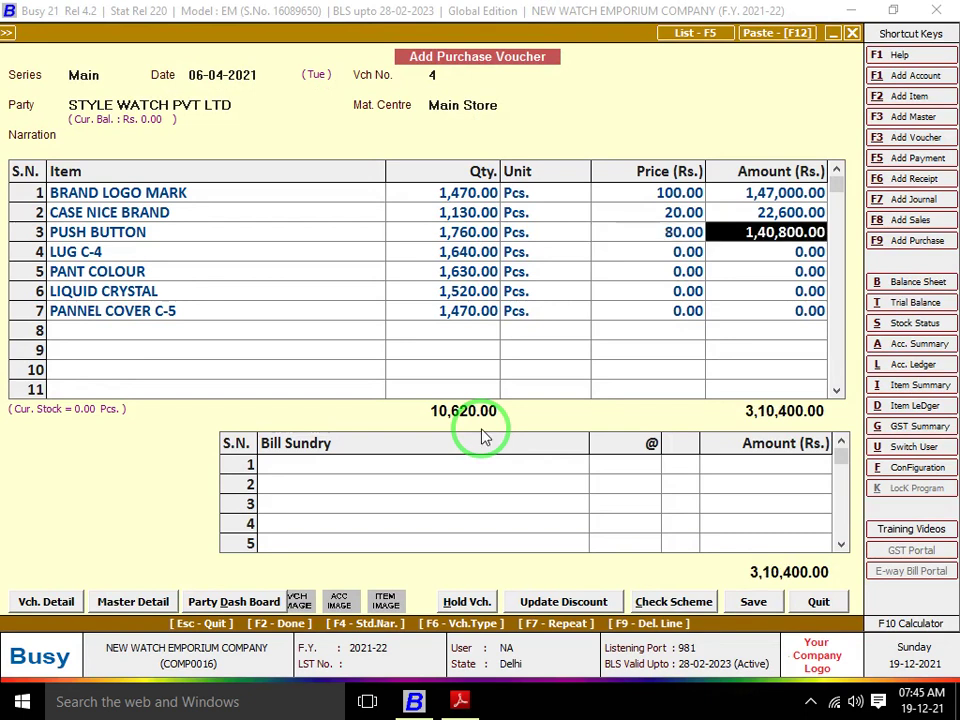
pyautogui.press('Return')
pyautogui.press('Return')
pyautogui.press('Return')
pyautogui.press('Return')
pyautogui.write('100')
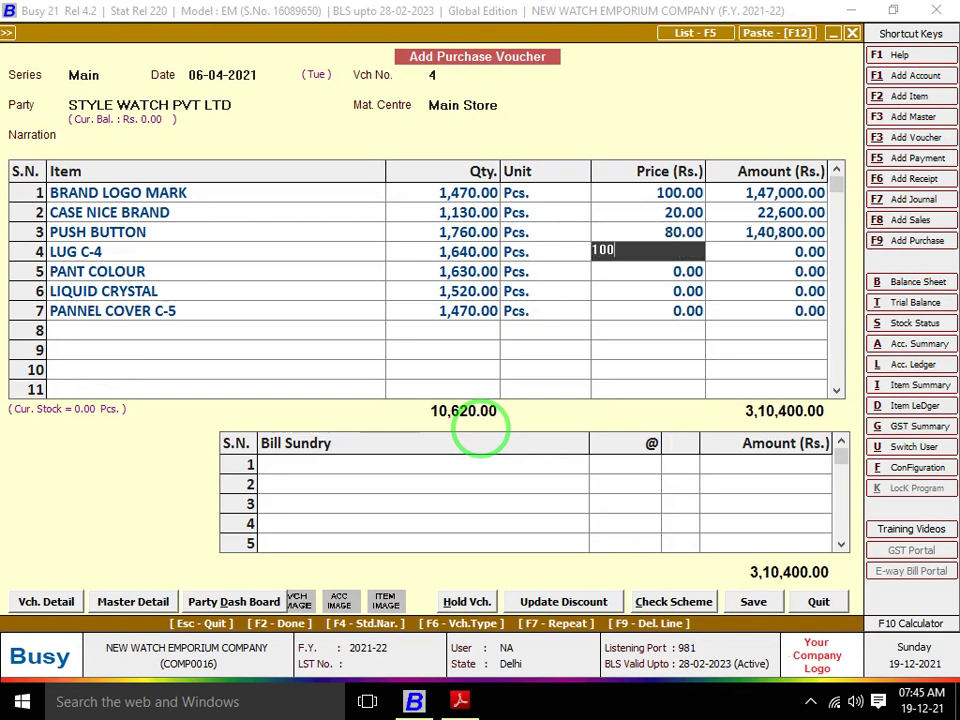
pyautogui.press('Return')
pyautogui.press('Return')
pyautogui.press('Return')
pyautogui.press('Return')
# Set the prices from the invoice to 20 for PANT COLOUR and 70 for LIQUID CRYSTAL
pyautogui.hotkey('alt', 'Tab')
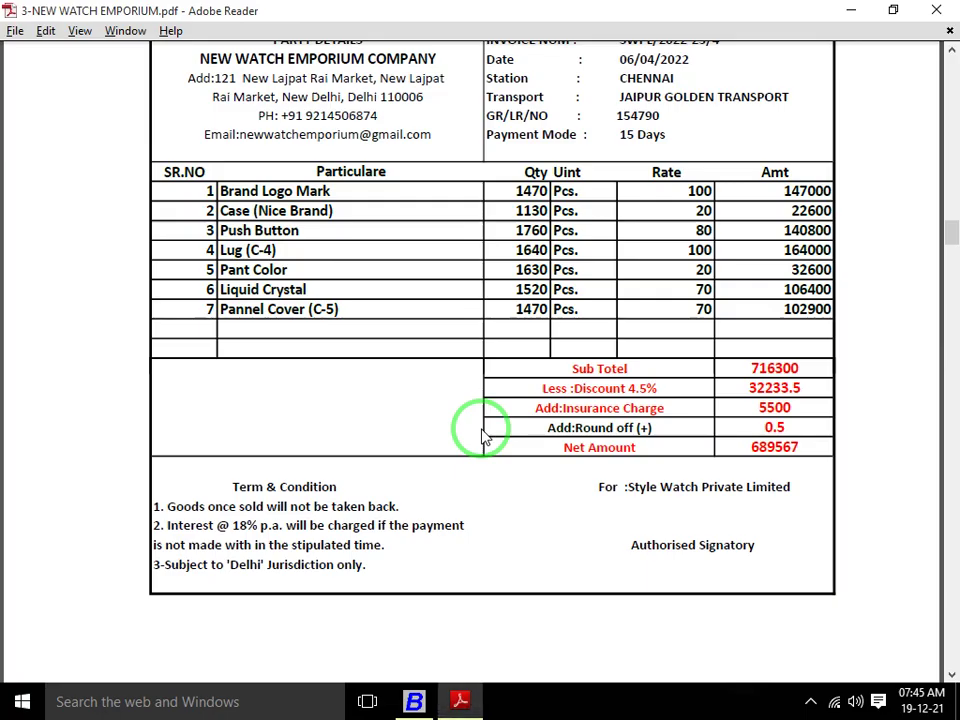
pyautogui.hotkey('alt', 'Tab')
pyautogui.write('20')
pyautogui.press('Return')
pyautogui.press('Return')
pyautogui.press('Return')
pyautogui.press('Return')
pyautogui.press('Return')
pyautogui.press('Return')
pyautogui.write('7')
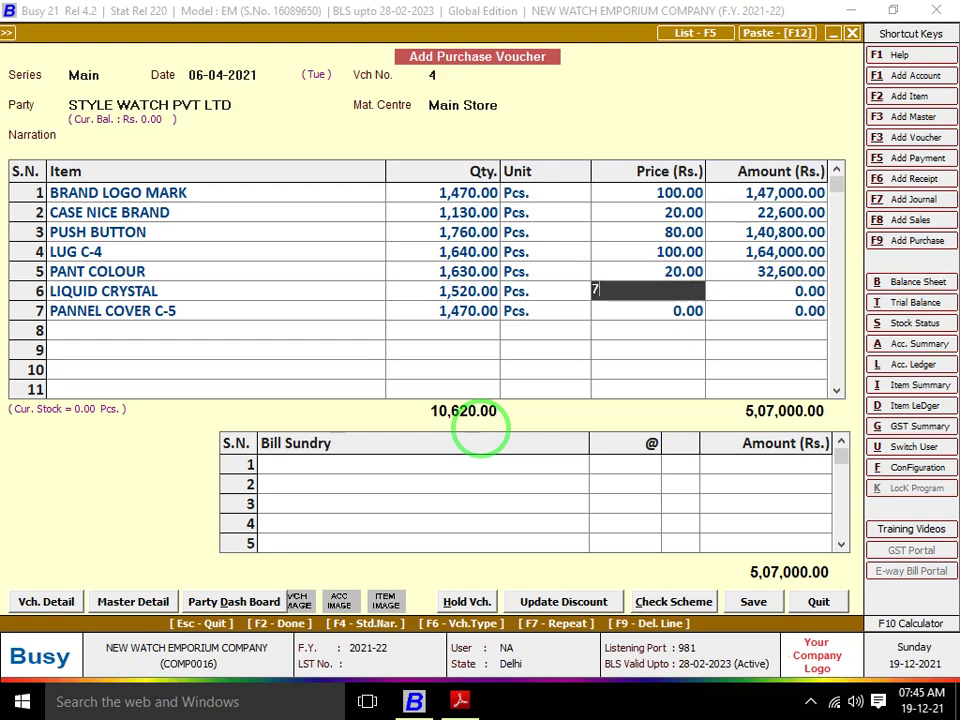
pyautogui.write('0')
pyautogui.press('Return')
pyautogui.press('Return')
pyautogui.press('Return')
pyautogui.press('Return')
pyautogui.press('Return')
pyautogui.press('Return')
# Set the price of PANNEL COVER C-5 to 70 and finish the item list, moving on to the bill sundries
pyautogui.hotkey('alt', 'Tab')
pyautogui.hotkey('alt', 'Tab')
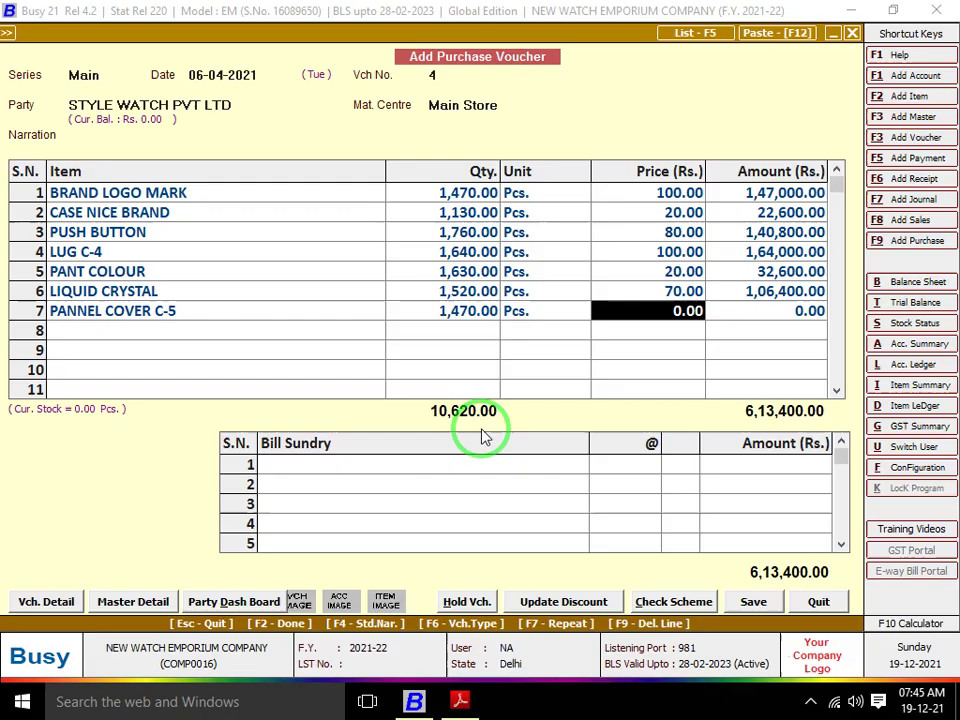
pyautogui.write('70')
pyautogui.press('Return')
pyautogui.press('Return')
pyautogui.press('Return')
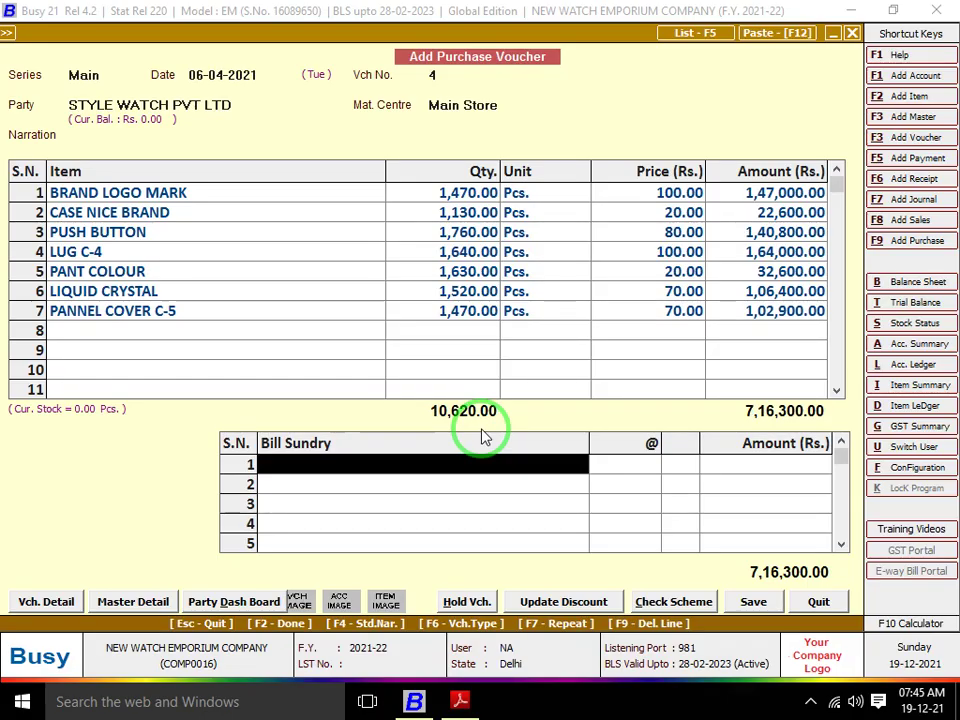
# Check the invoice's deductions and add a Discount bill sundry of 4.5%
pyautogui.hotkey('alt', 'Tab')
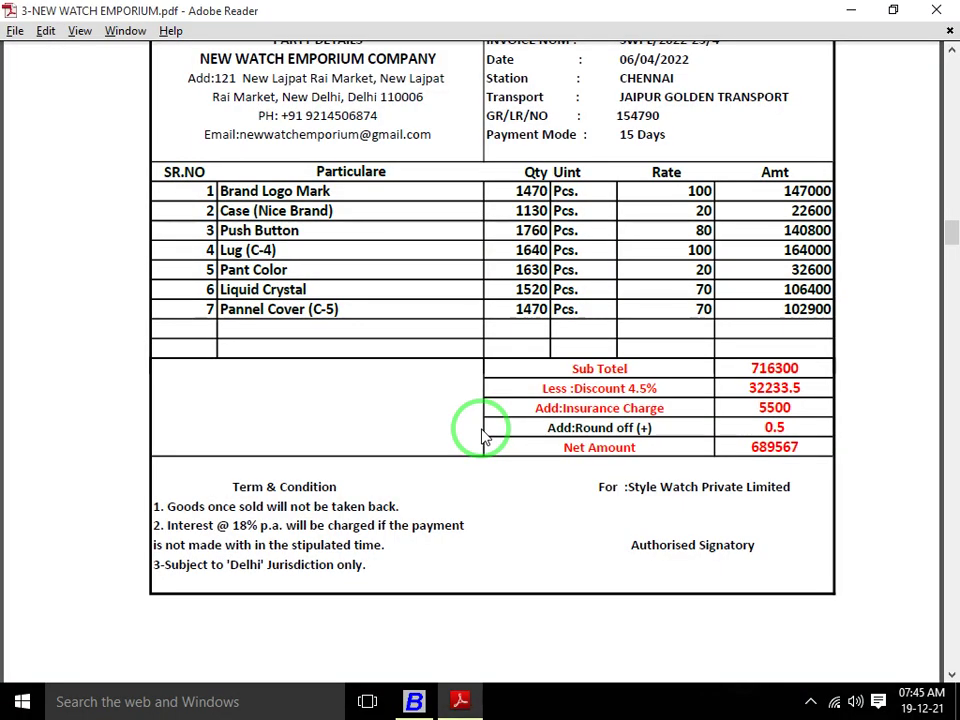
pyautogui.hotkey('alt', 'Tab')
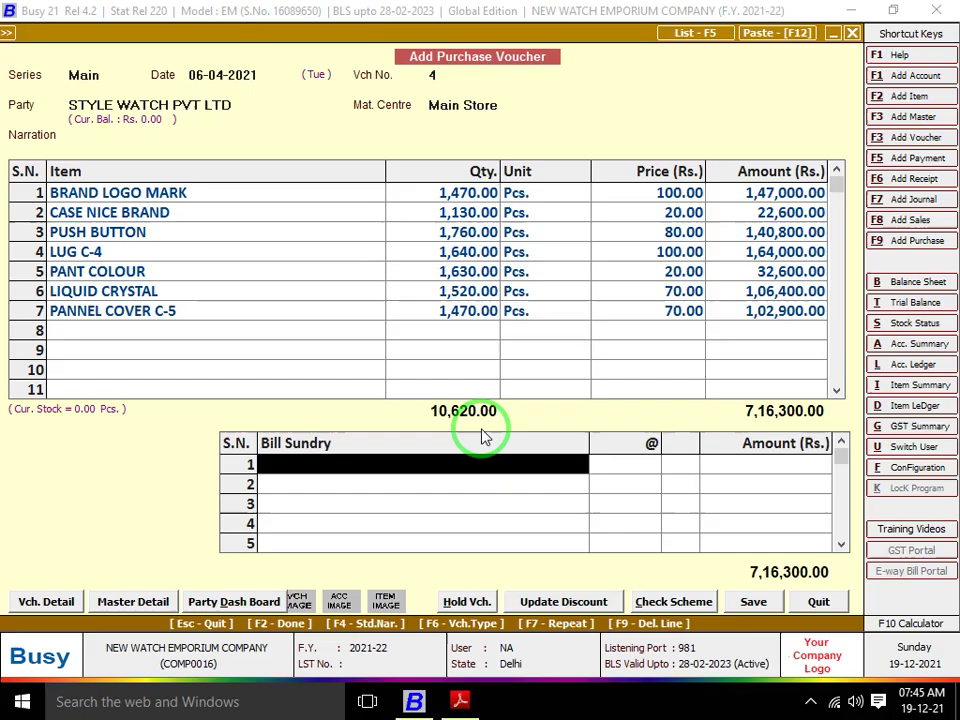
pyautogui.write('dIS')
pyautogui.press('Return')
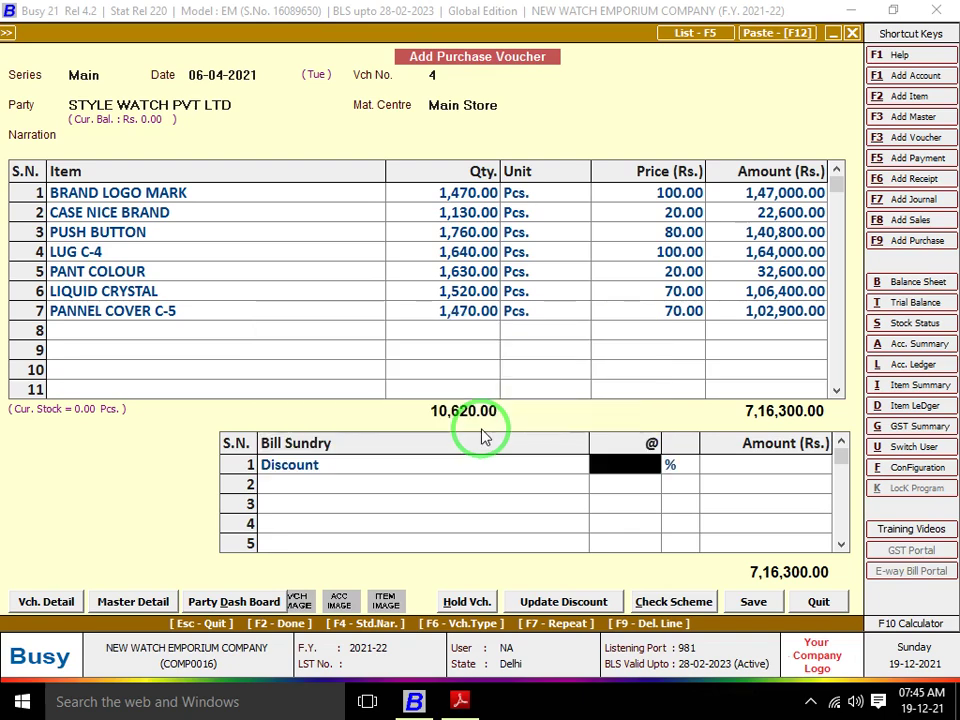
pyautogui.write('4.5')
pyautogui.press('Return')
pyautogui.press('Return')
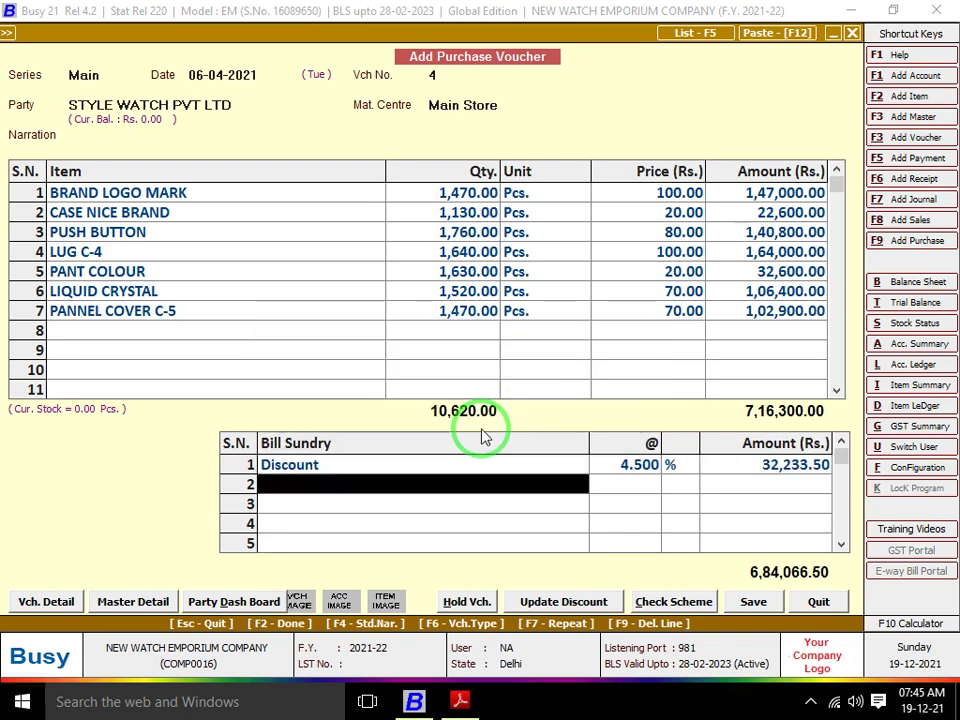
# Add the invoice's INSURANCE CHARGE as the second bill sundry with an amount of 5500
pyautogui.hotkey('alt', 'Tab')
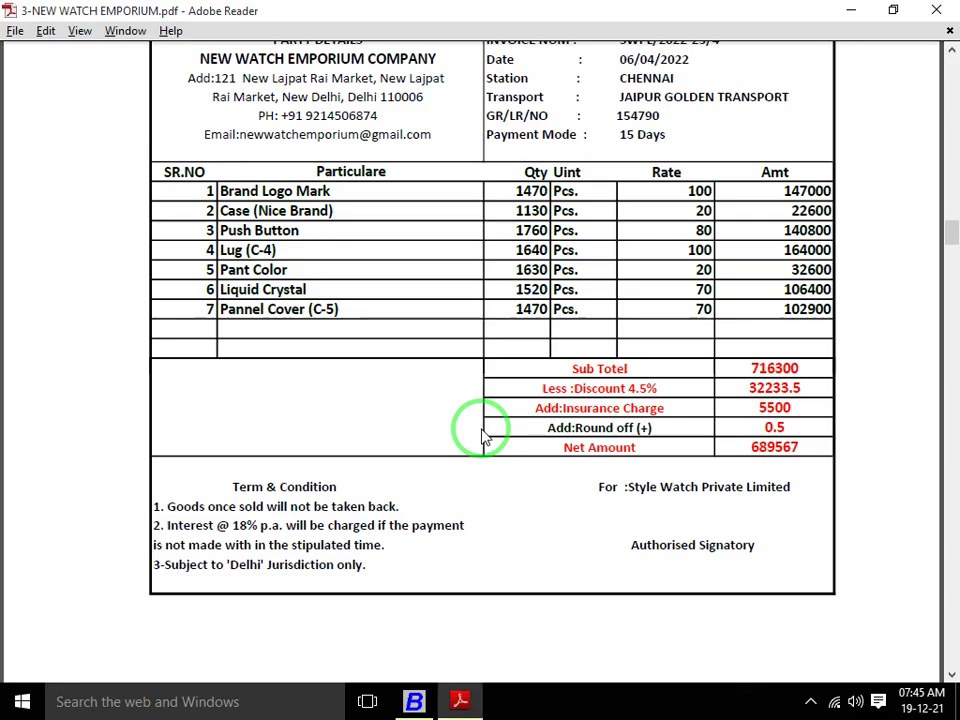
pyautogui.hotkey('alt', 'Tab')
pyautogui.write('iN')
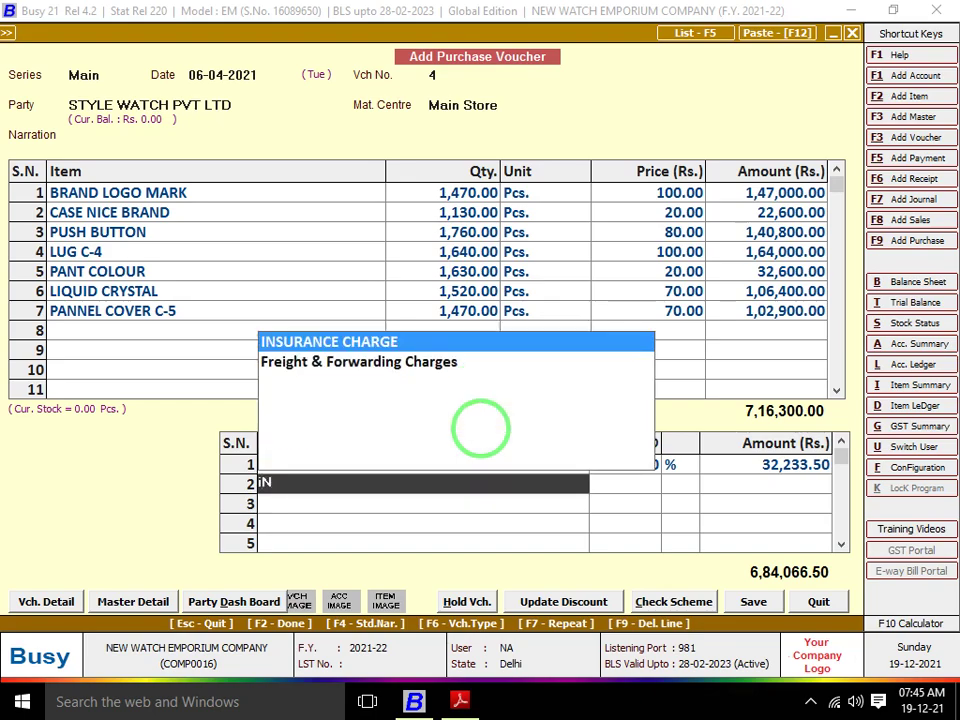
pyautogui.press('Return')
pyautogui.hotkey('alt', 'Tab')
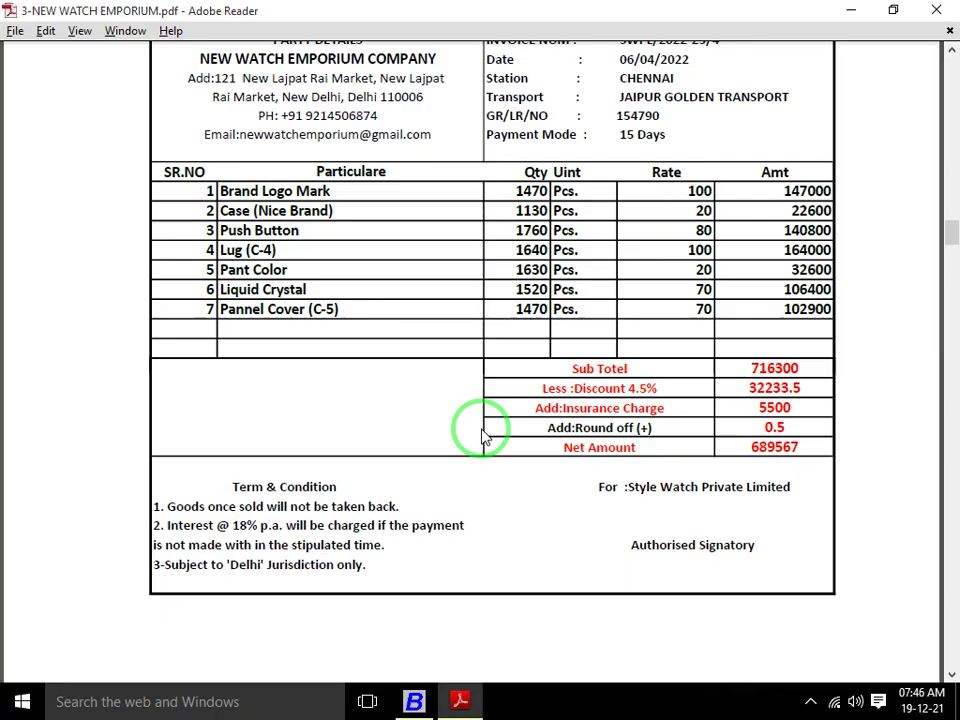
pyautogui.hotkey('alt', 'Tab')
pyautogui.write('5500')
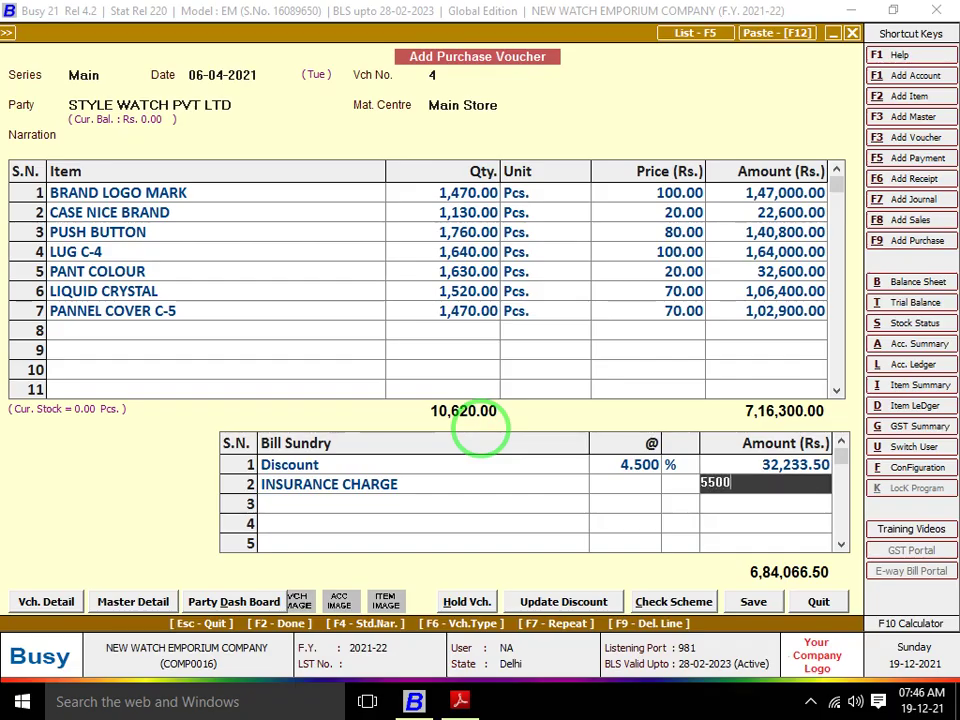
pyautogui.press('Return')
# Check the invoice's round-off line and add Rounded Off (+) as the third bill sundry with an amount of 0.5
pyautogui.hotkey('alt', 'Tab')
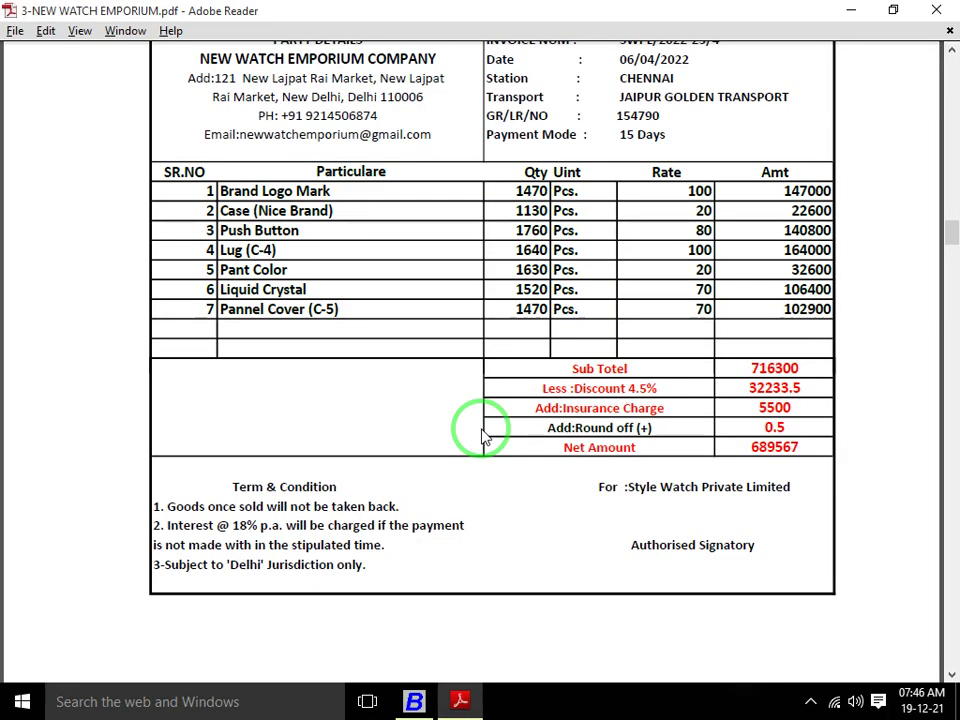
pyautogui.hotkey('alt', 'Tab')
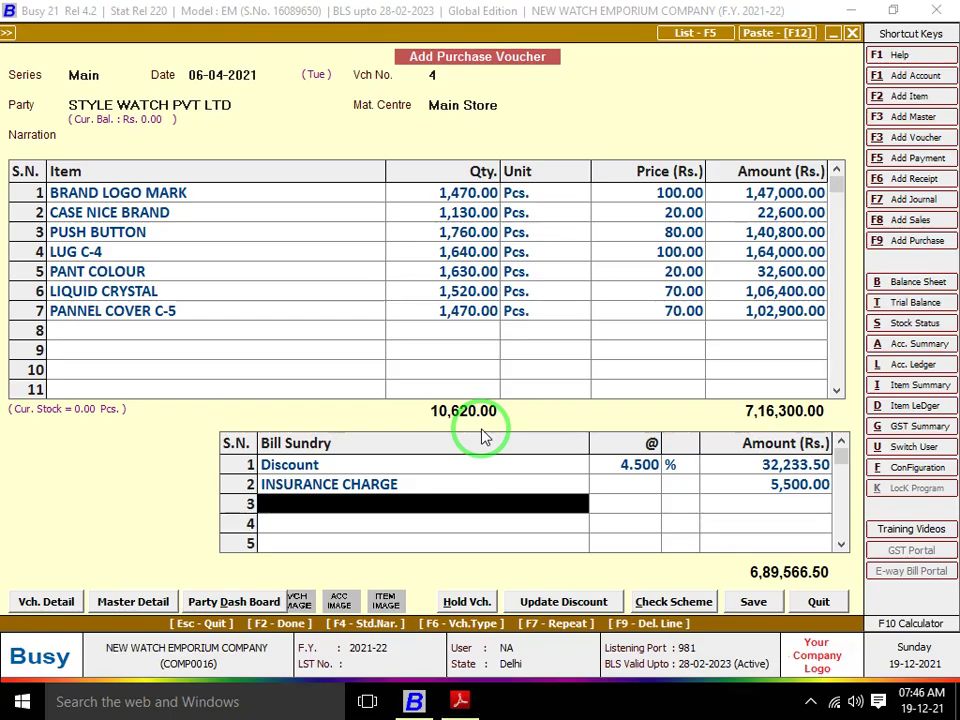
pyautogui.hotkey('alt', 'Tab')
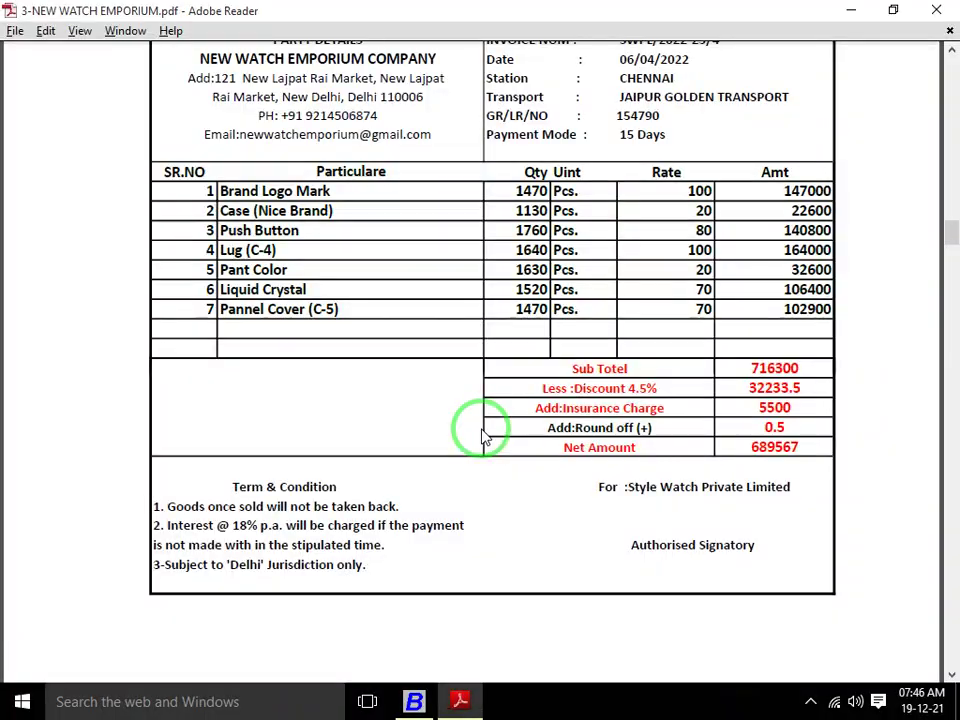
pyautogui.hotkey('alt', 'Tab')
pyautogui.write('rOU')
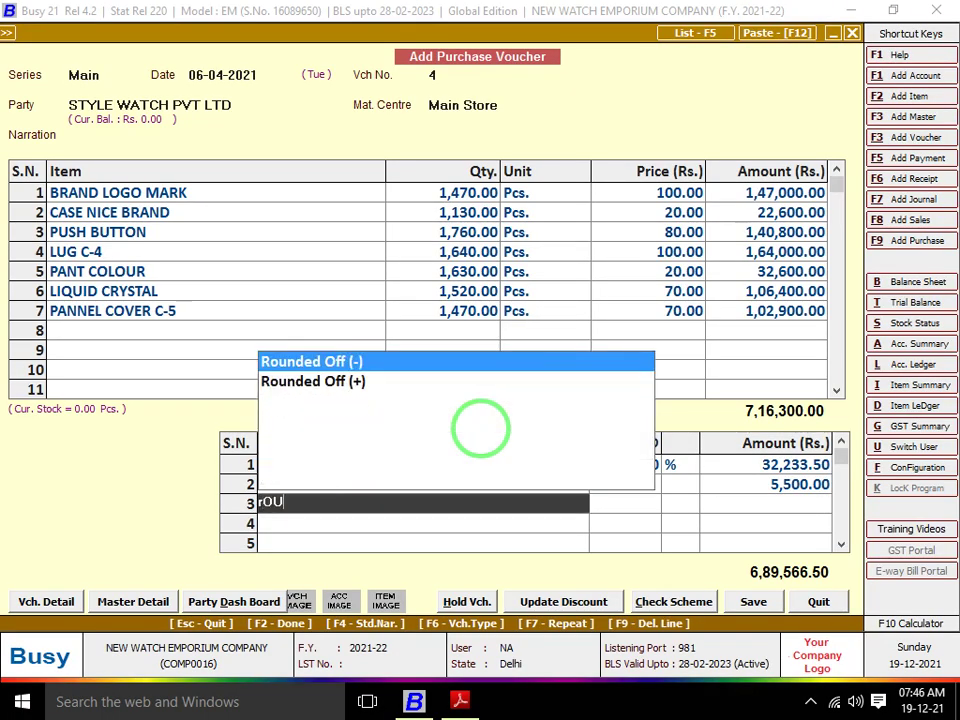
pyautogui.press('Down')
pyautogui.press('Return')
pyautogui.write('0.5')
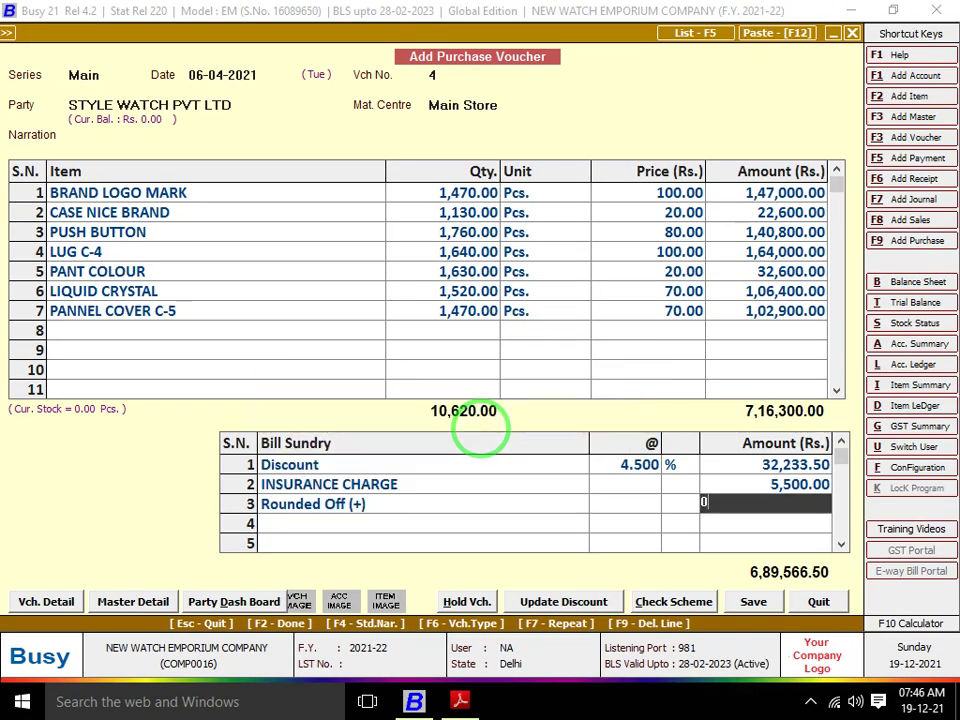
pyautogui.press('Return')
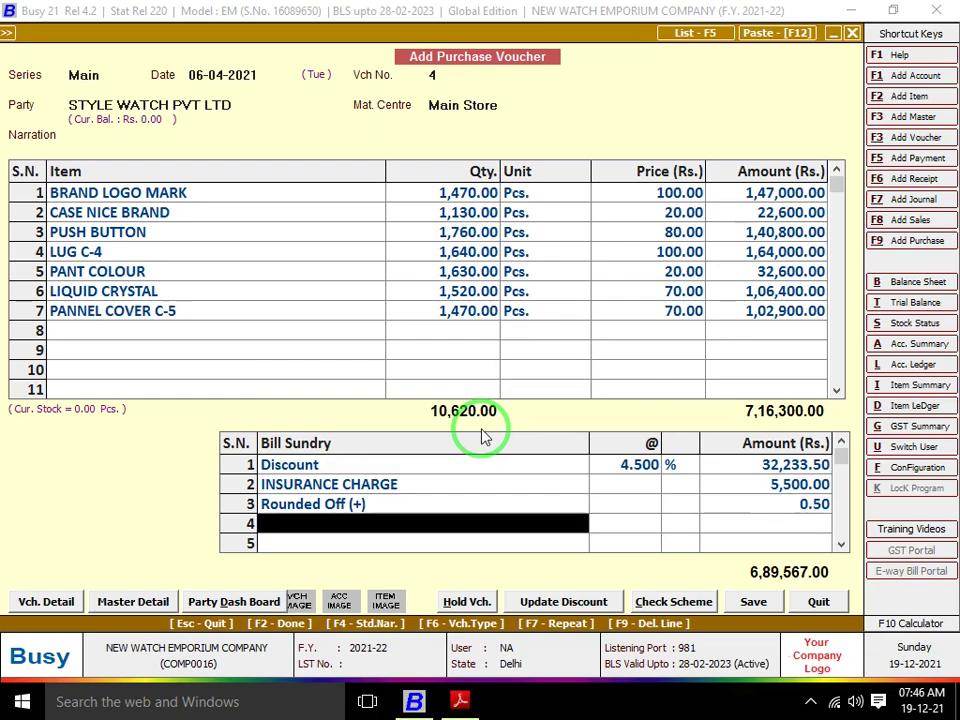
# Compare the voucher total with the invoice's net amount, then save the STYLE WATCH PVT LTD voucher, continuing despite the missing PAN
pyautogui.hotkey('alt', 'Tab')
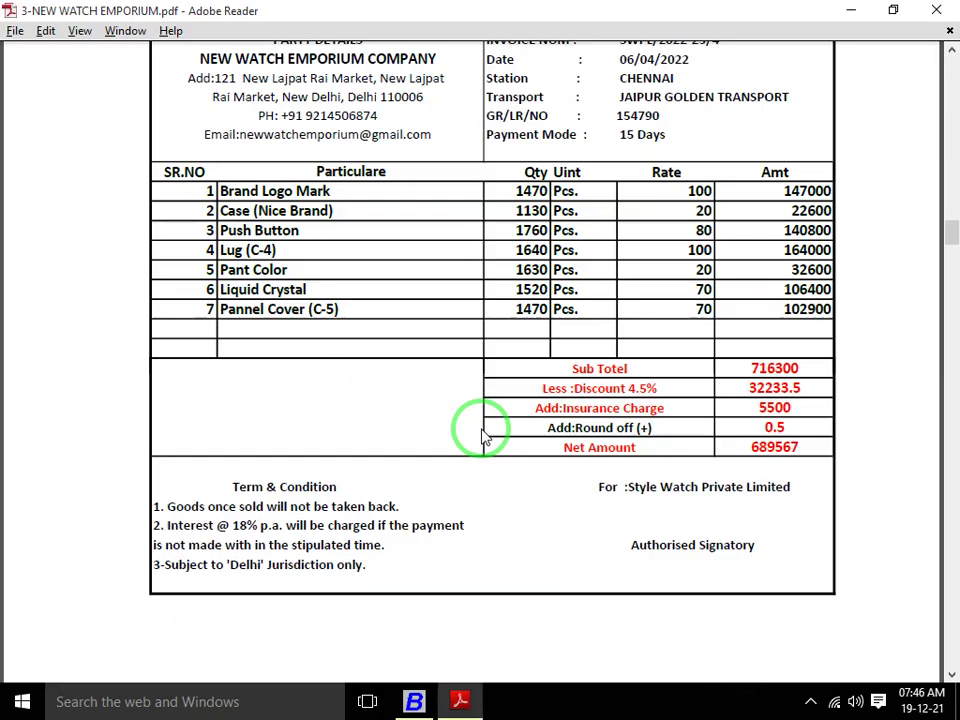
pyautogui.hotkey('alt', 'Tab')
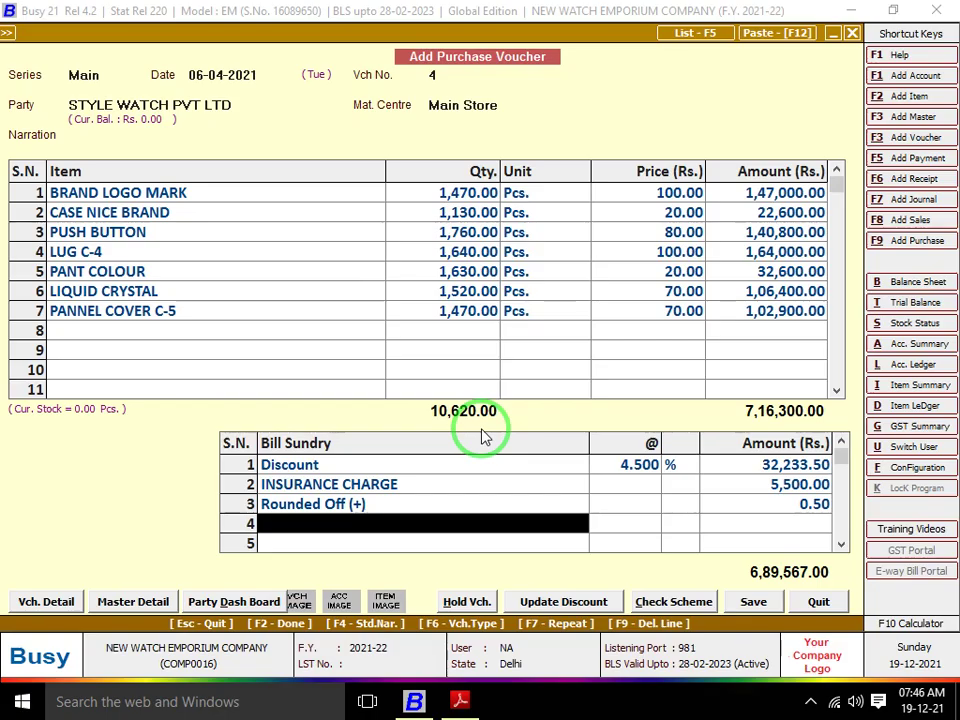
pyautogui.press('Return')
pyautogui.press('Return')
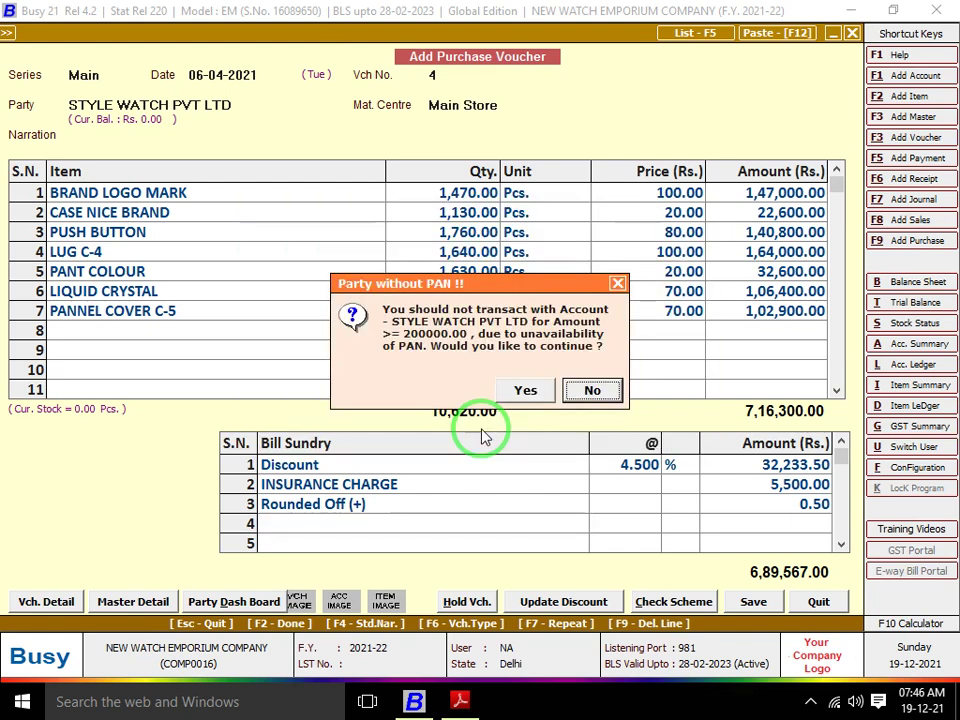
pyautogui.press('Left')
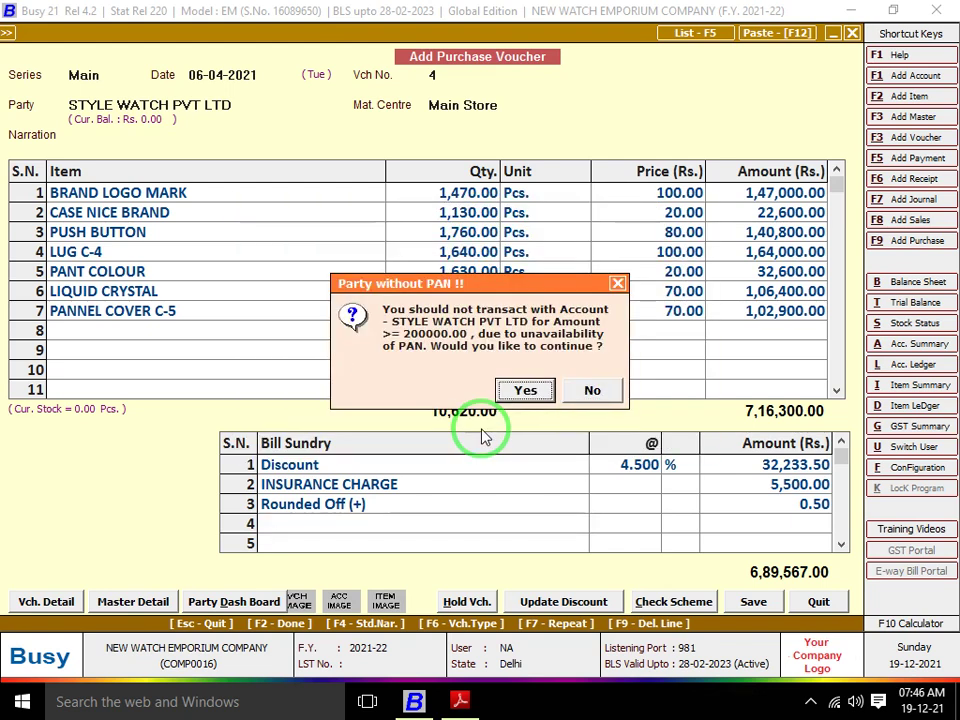
pyautogui.press('Return')
pyautogui.press('Return')
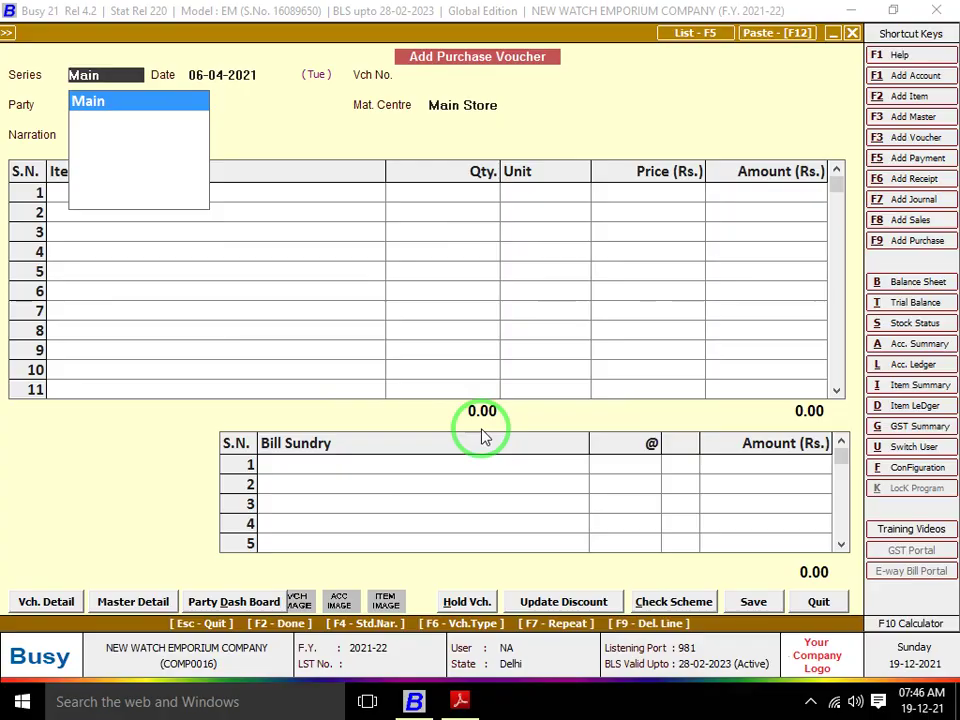
# Switch to the PDF in Adobe Reader and read the Production Manufacturing sheet for the Black Dial Leather Strap Watch
pyautogui.hotkey('alt', 'Tab')
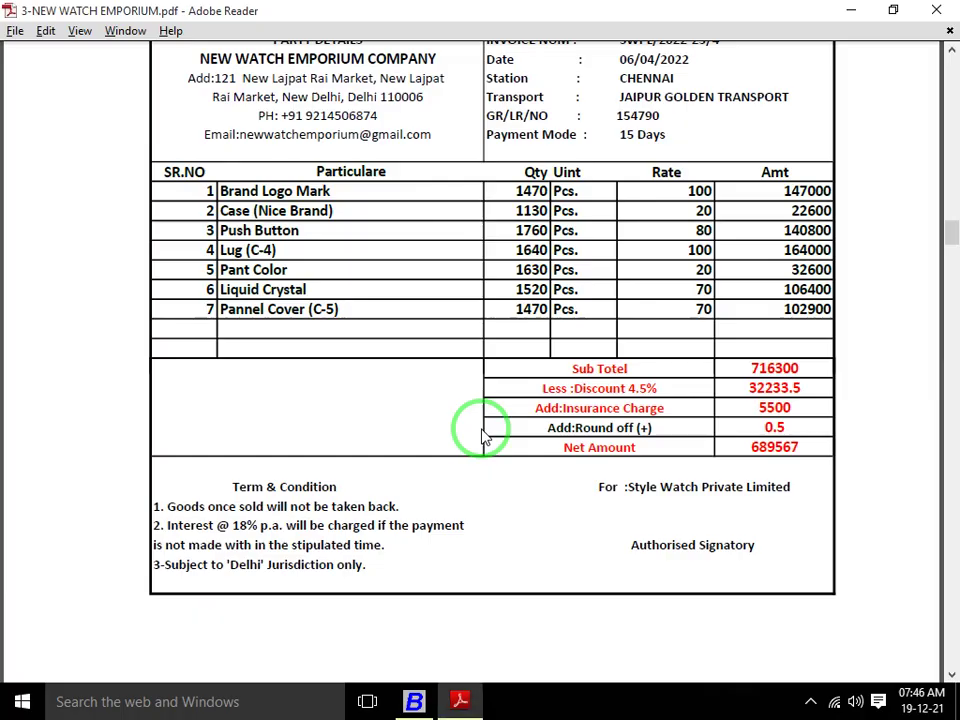
pyautogui.scroll(-5, 483, 436)
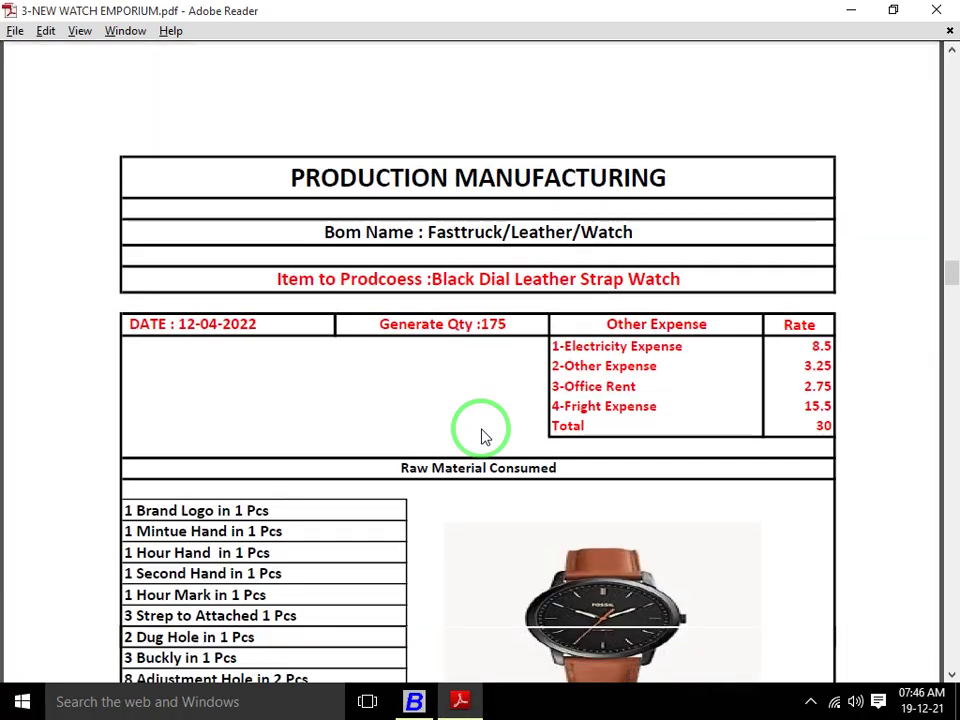
pyautogui.scroll(6, 483, 436)
pyautogui.scroll(-7, 481, 428)
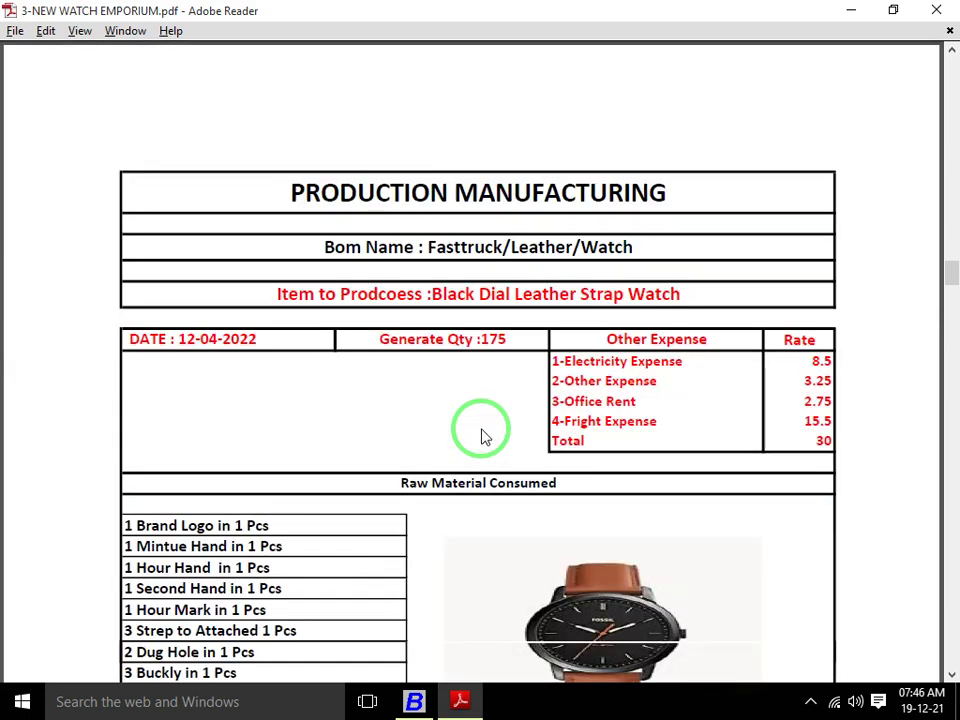
pyautogui.scroll(-1, 481, 437)
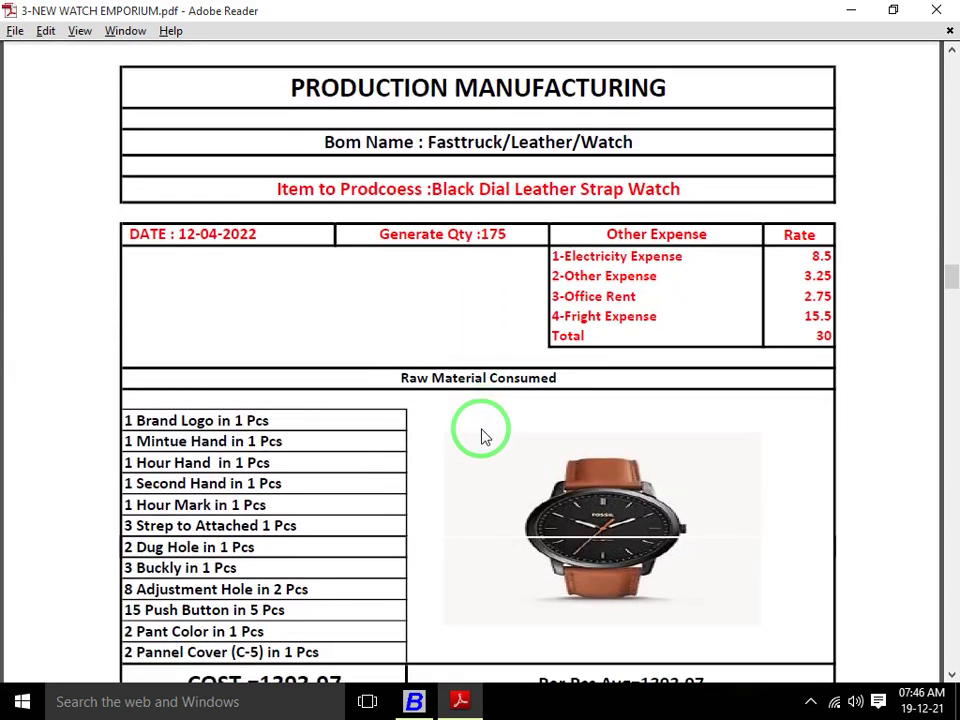
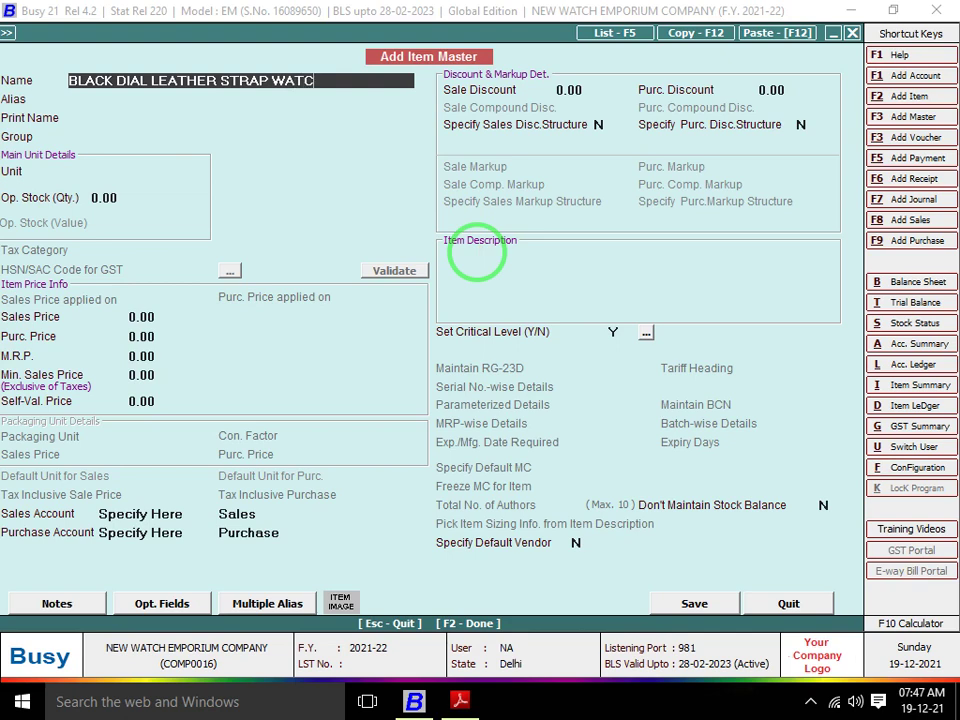
# Confirm BLACK DIAL LEATHER STRAP WATCH as the item's name and create a FINISH GOODS item group under General for it
pyautogui.press('Return')
pyautogui.press('Return')
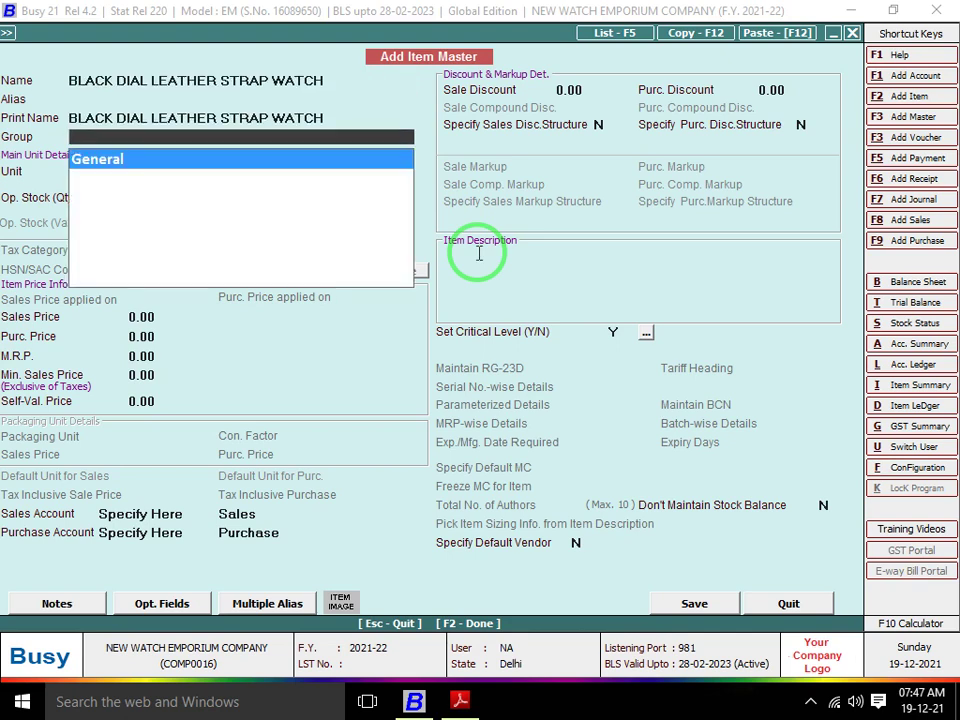
pyautogui.press('F3')
pyautogui.write('FINISH GOODS')
pyautogui.press('Return')
pyautogui.press('Return')
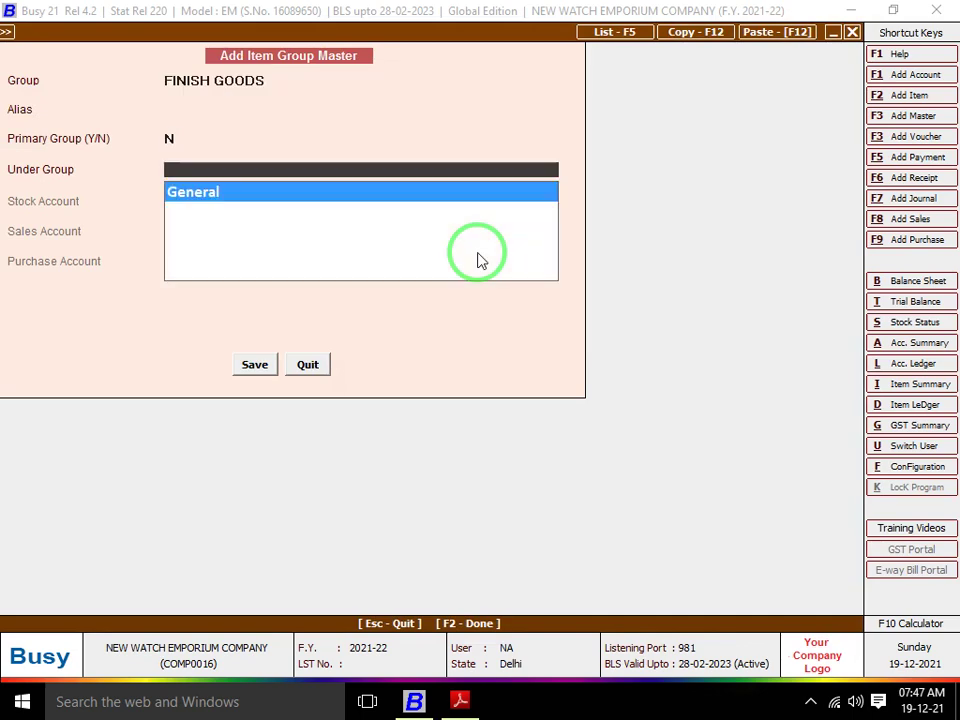
pyautogui.press('Return')
pyautogui.press('F2')
# Set the watch item's unit to Pcs. and save the item master
pyautogui.write('P')
pyautogui.press('Return')
pyautogui.press('Return')
pyautogui.press('Return')
pyautogui.press('Return')
pyautogui.press('Return')
pyautogui.press('Return')
pyautogui.press('Return')
pyautogui.press('Return')
pyautogui.press('F2')
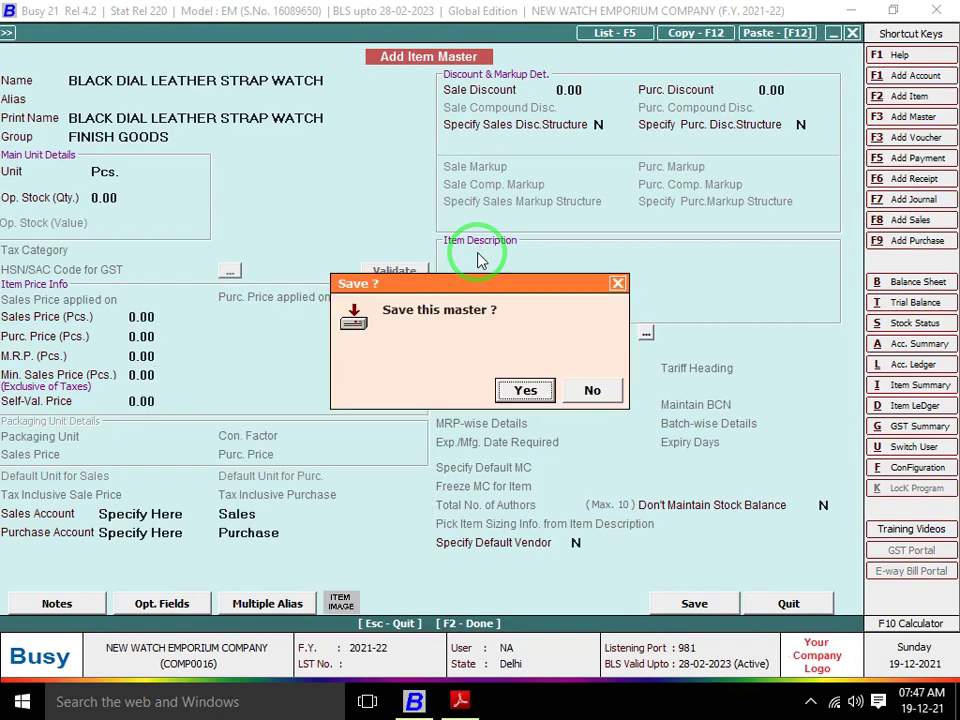
pyautogui.press('Return')
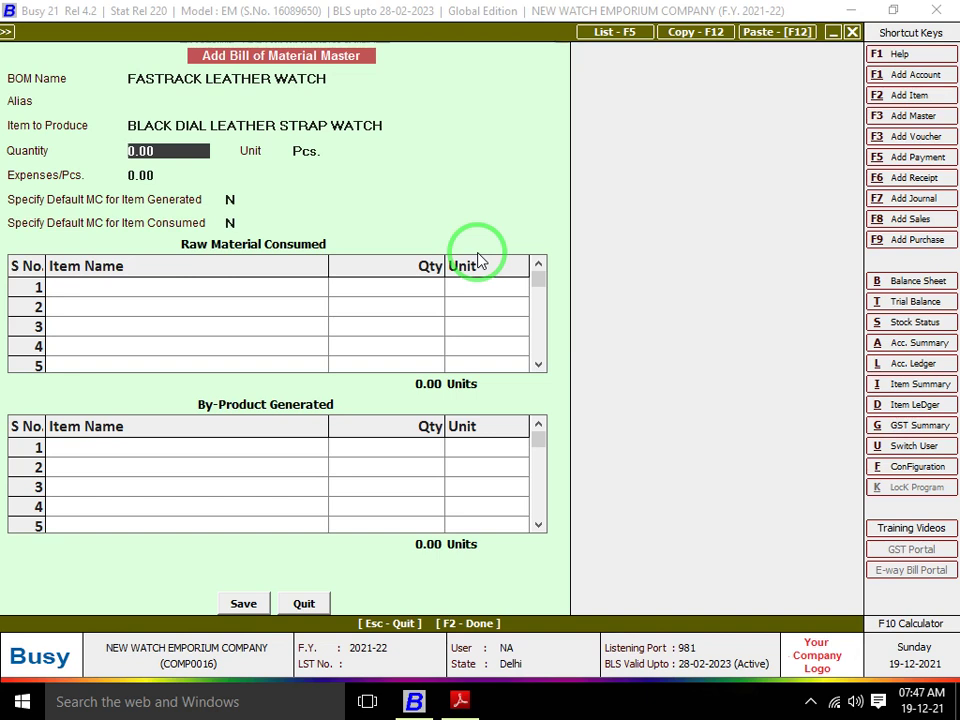
# Set the bill of material's quantity to 1 Pcs. and its expenses per piece to 175
pyautogui.write('1')
pyautogui.press('Return')
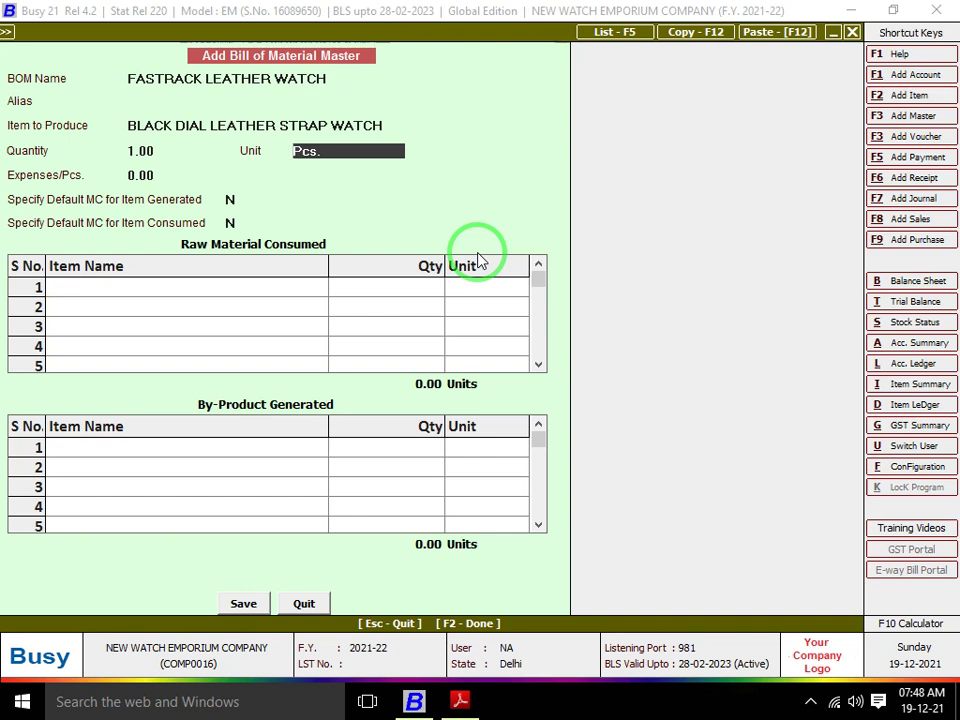
pyautogui.press('Return')
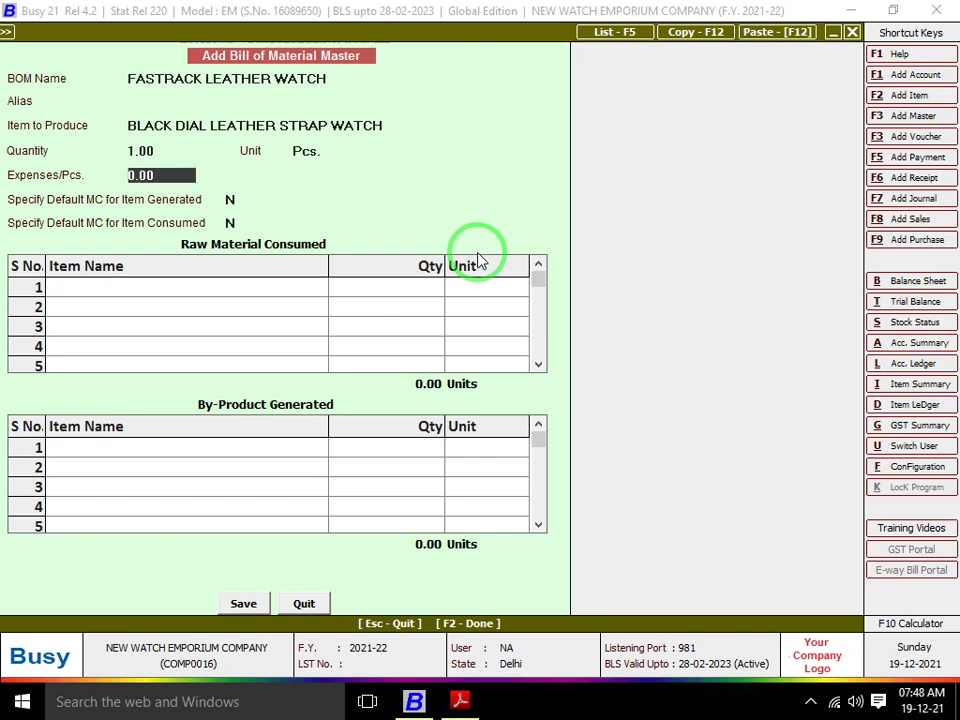
pyautogui.press('Return')
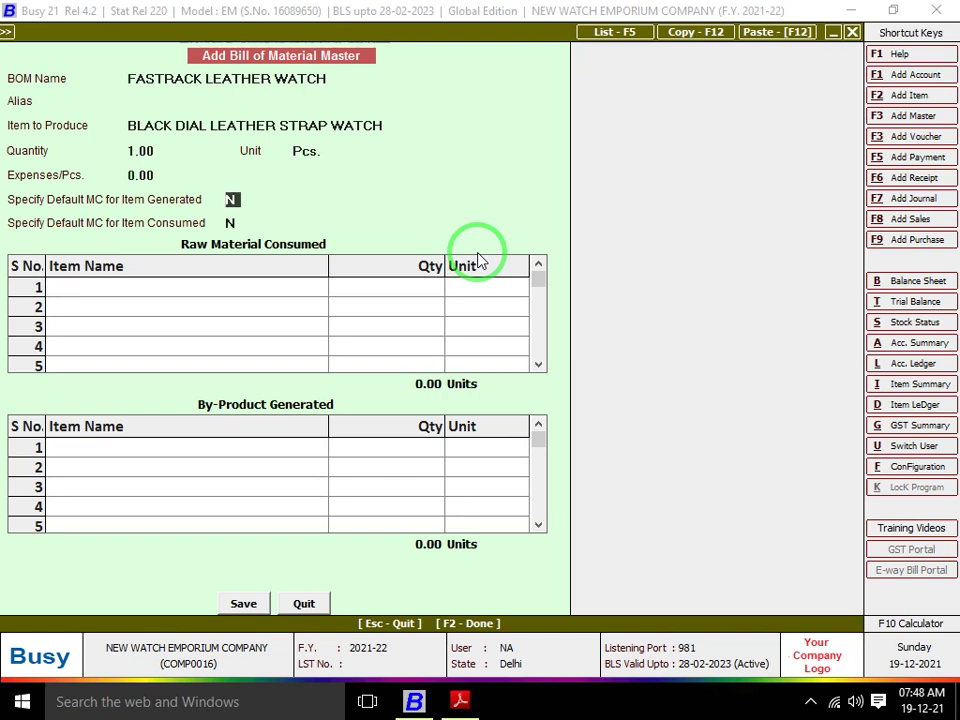
pyautogui.press('Up')
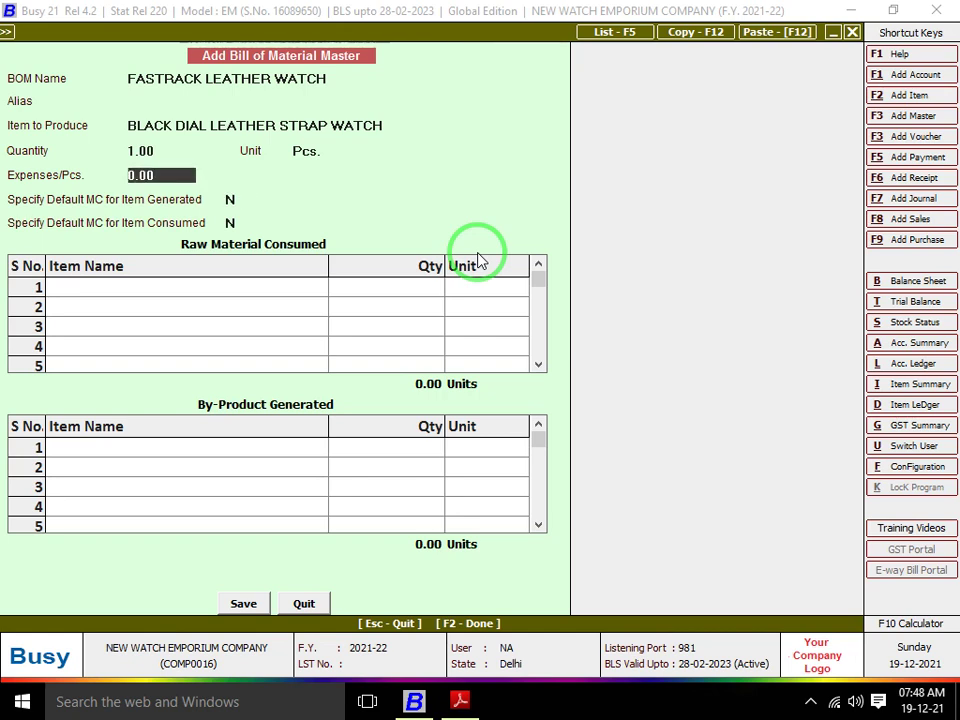
pyautogui.hotkey('alt', 'Tab')
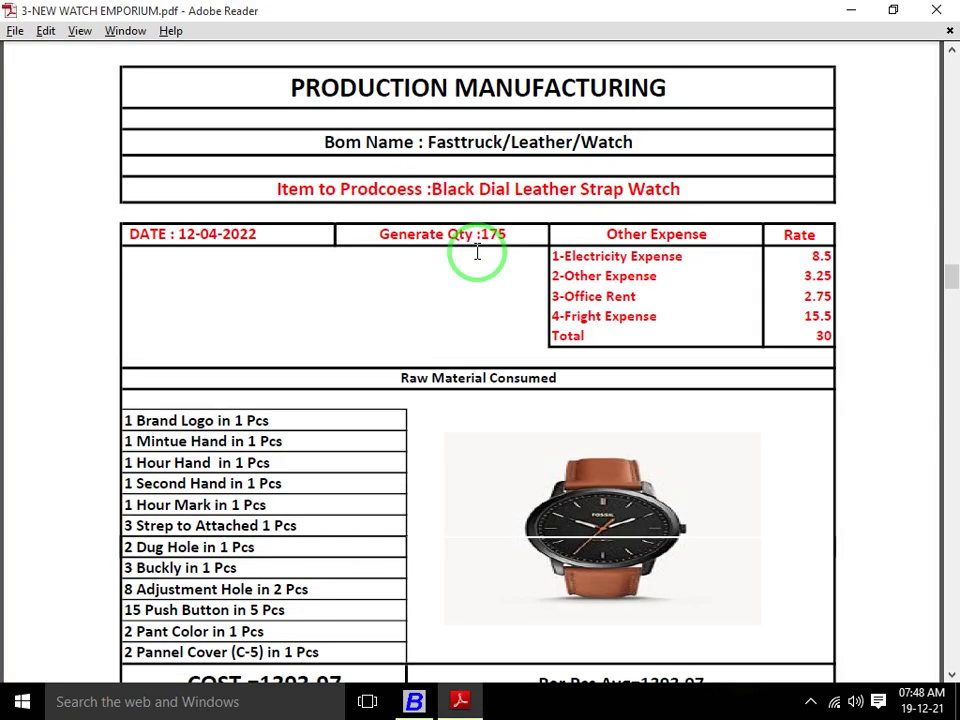
pyautogui.hotkey('alt', 'Tab')
pyautogui.write('175')
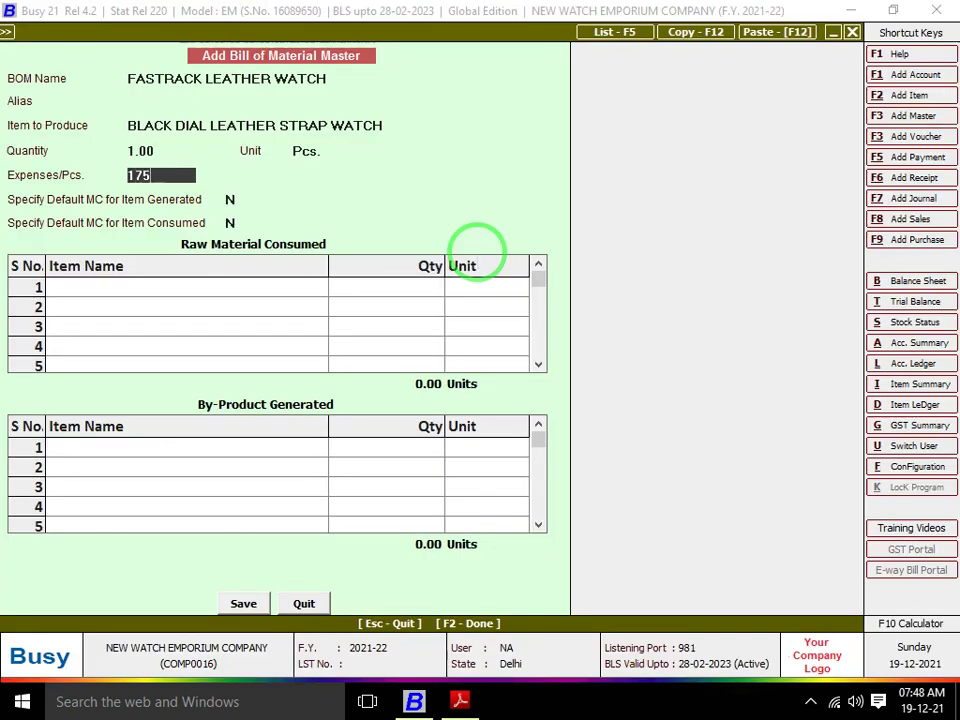
pyautogui.press('Return')
# Specify Main Store as the default material centre for both the item generated and the items consumed
pyautogui.write('Y')
pyautogui.press('Return')
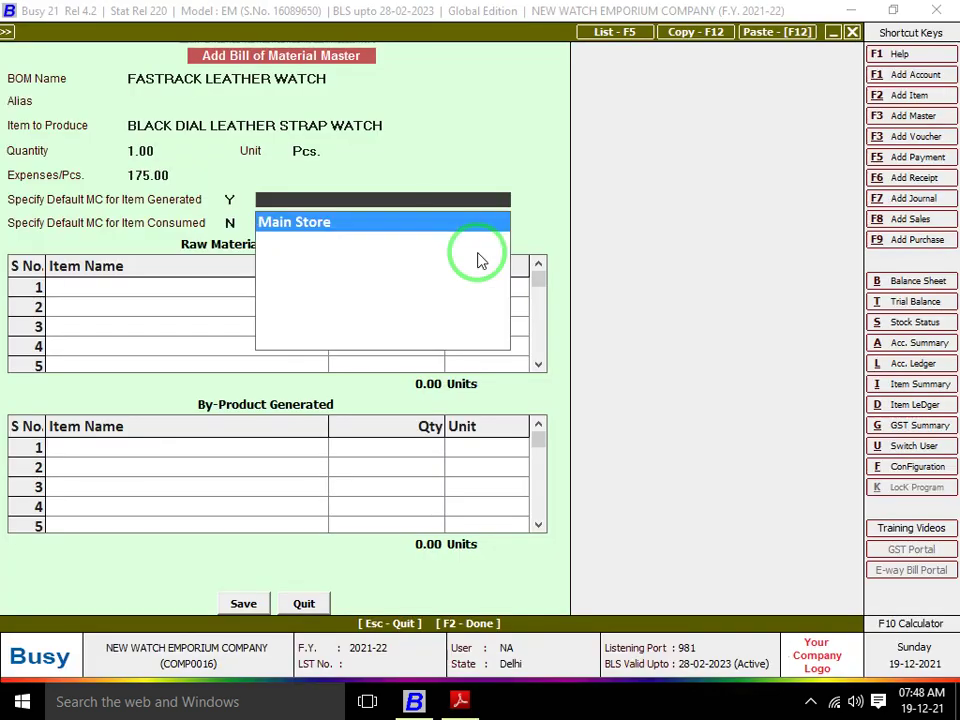
pyautogui.press('Return')
pyautogui.write('Y')
pyautogui.press('Return')
pyautogui.press('Return')
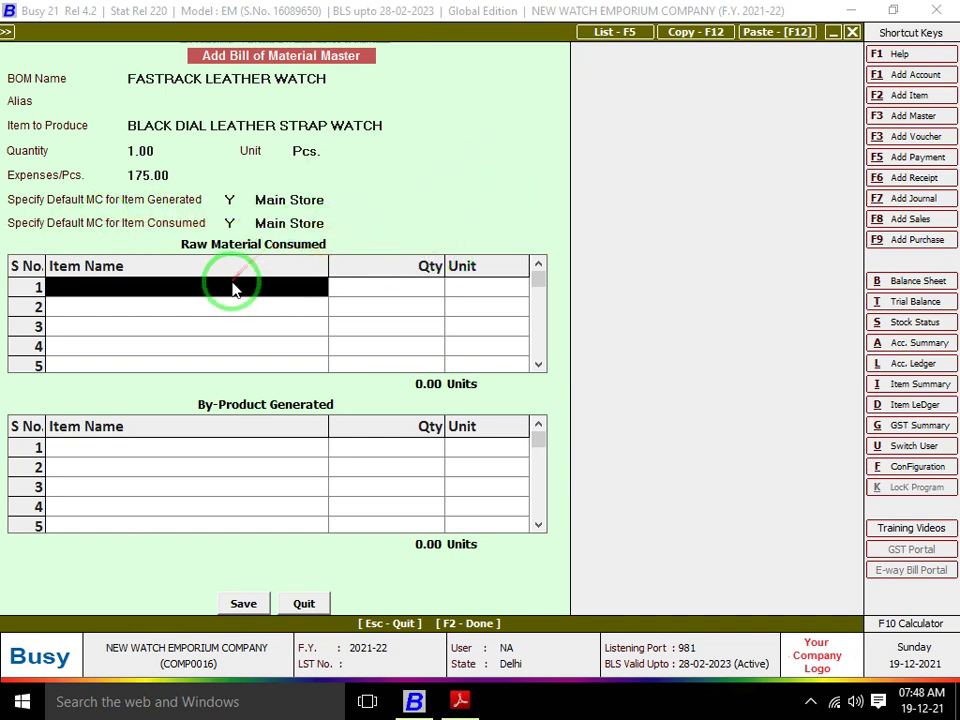
# Check the PDF's raw material list and add BRAND LOGO with quantity 1 Pcs. as the first raw material consumed
pyautogui.hotkey('alt', 'Tab')
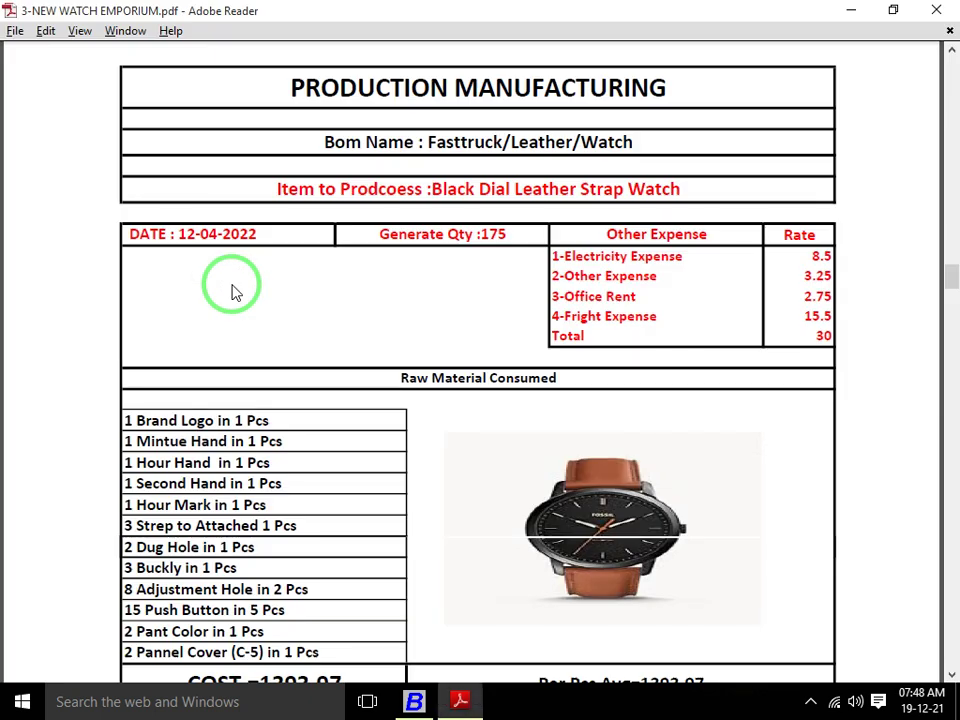
pyautogui.scroll(-3, 623, 525)
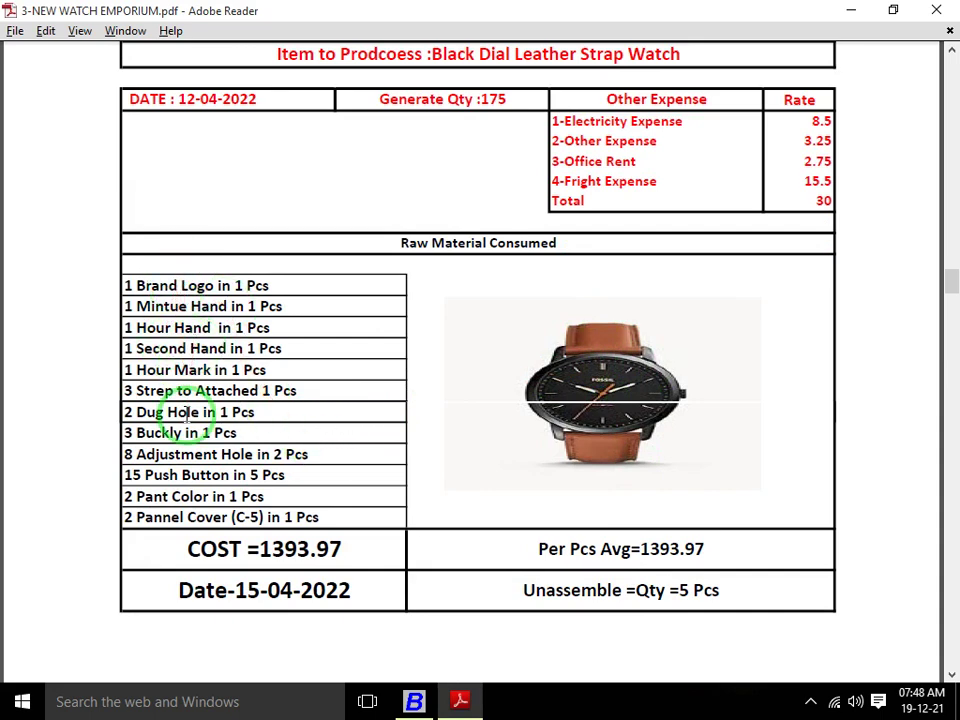
pyautogui.hotkey('alt', 'Tab')
pyautogui.write('bRA')
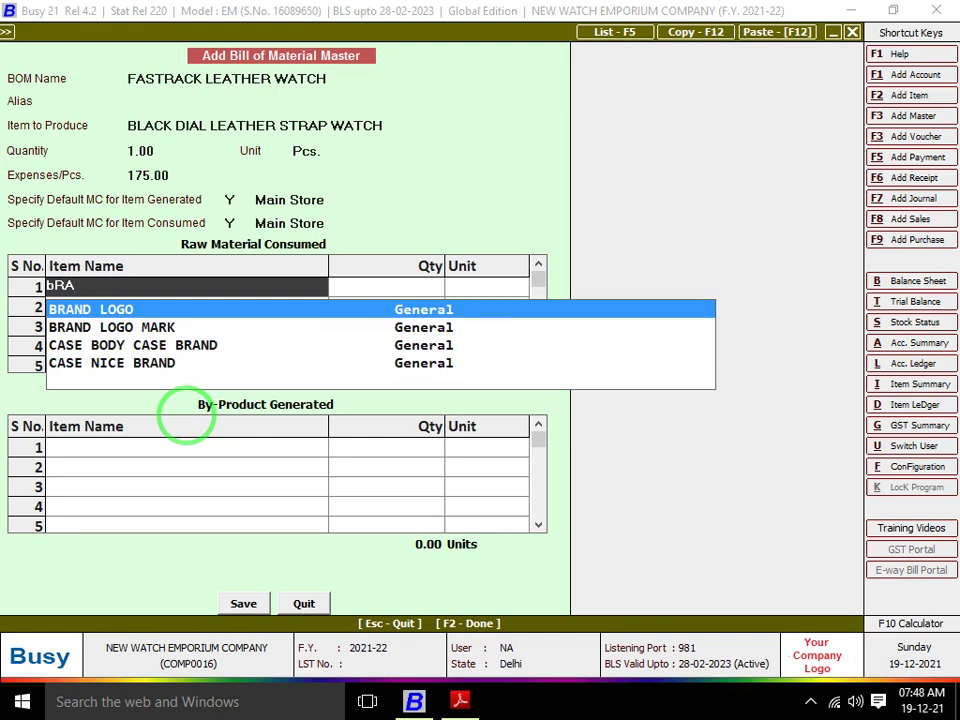
pyautogui.hotkey('alt', 'Tab')
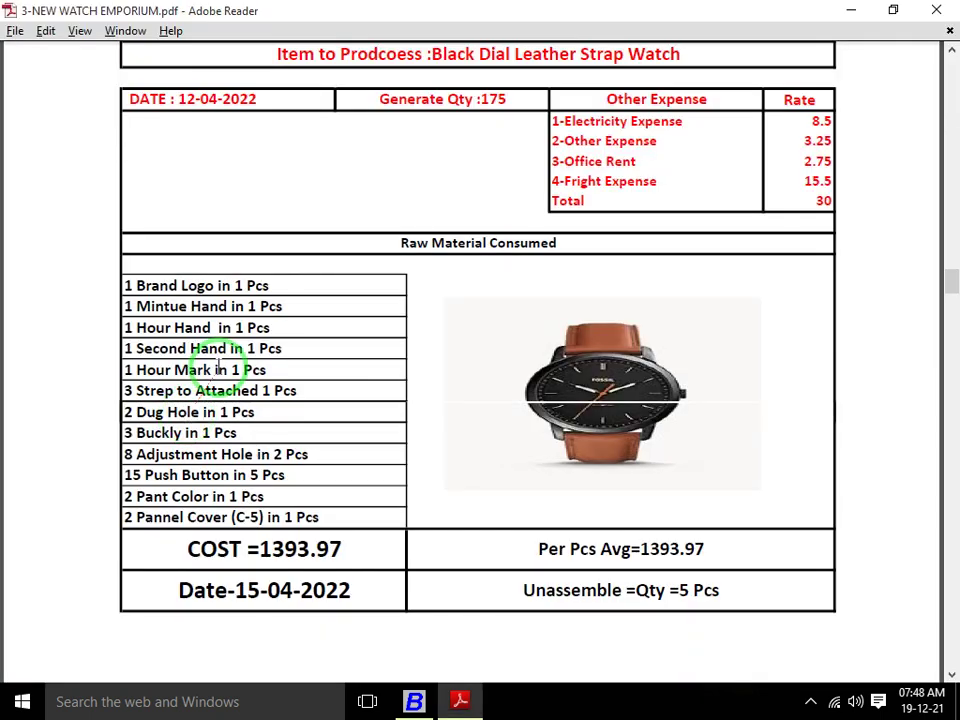
pyautogui.hotkey('alt', 'Tab')
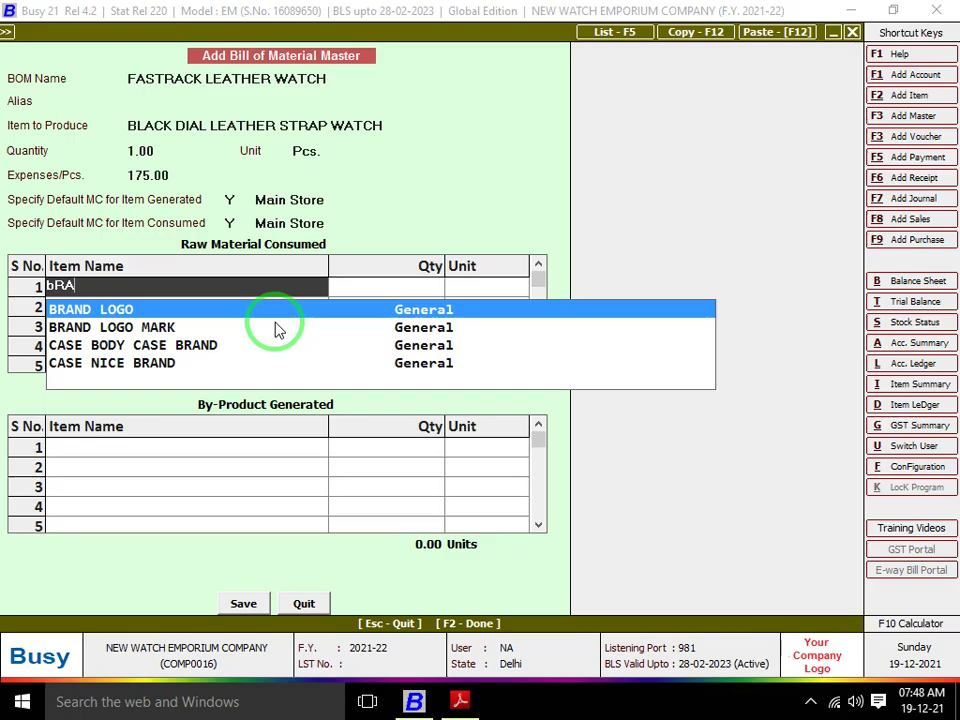
pyautogui.press('Return')
pyautogui.press('Return')
pyautogui.press('Return')
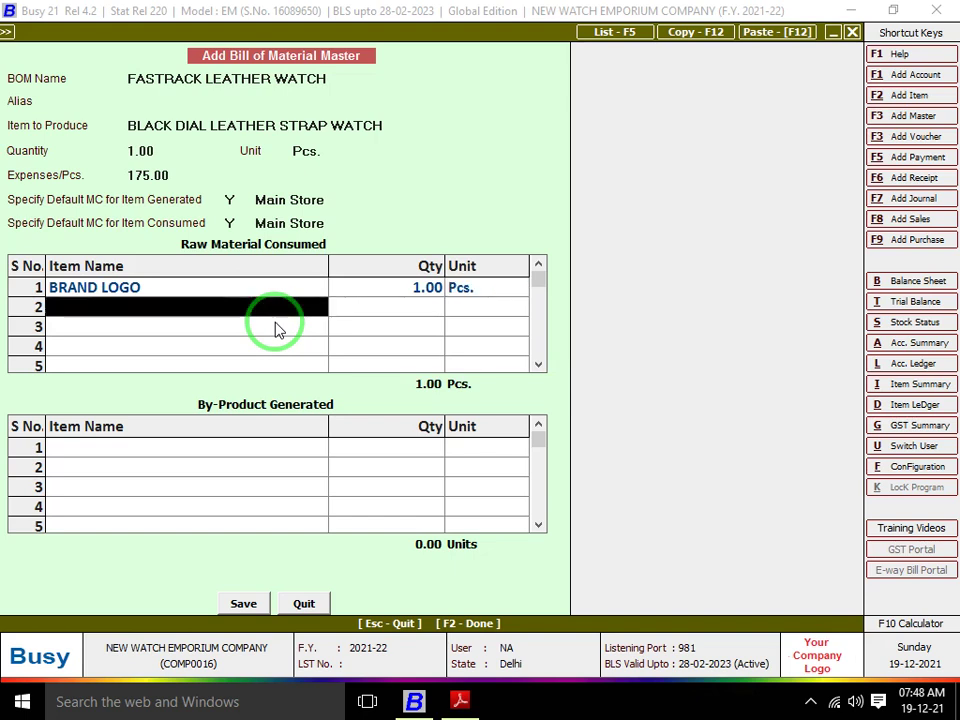
# Check the raw material list in the PDF and add MINUTE HAND with quantity 1 Pcs. as the second raw material consumed
pyautogui.hotkey('alt', 'Tab')
pyautogui.scroll(-1, 275, 322)
pyautogui.scroll(-2, 275, 322)
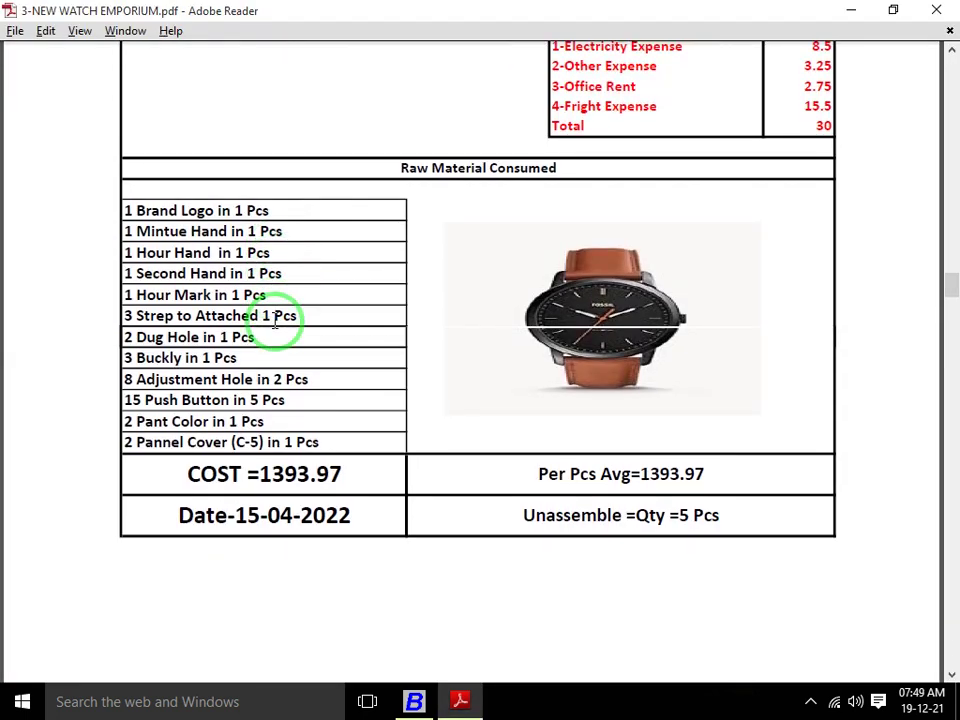
pyautogui.hotkey('alt', 'Tab')
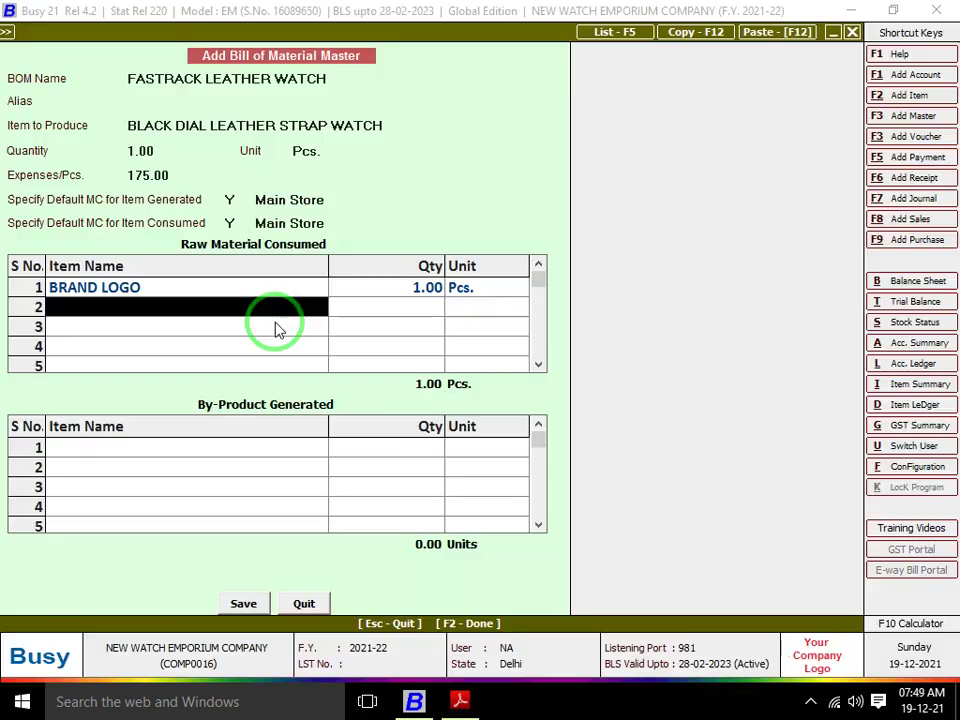
pyautogui.write('mIN')
pyautogui.press('Return')
pyautogui.press('Return')
pyautogui.press('Return')
# Consult the PDF's raw material list and add HOUR HAND with quantity 1 Pcs. as the third raw material consumed
pyautogui.hotkey('alt', 'Tab')
pyautogui.scroll(-1, 275, 320)
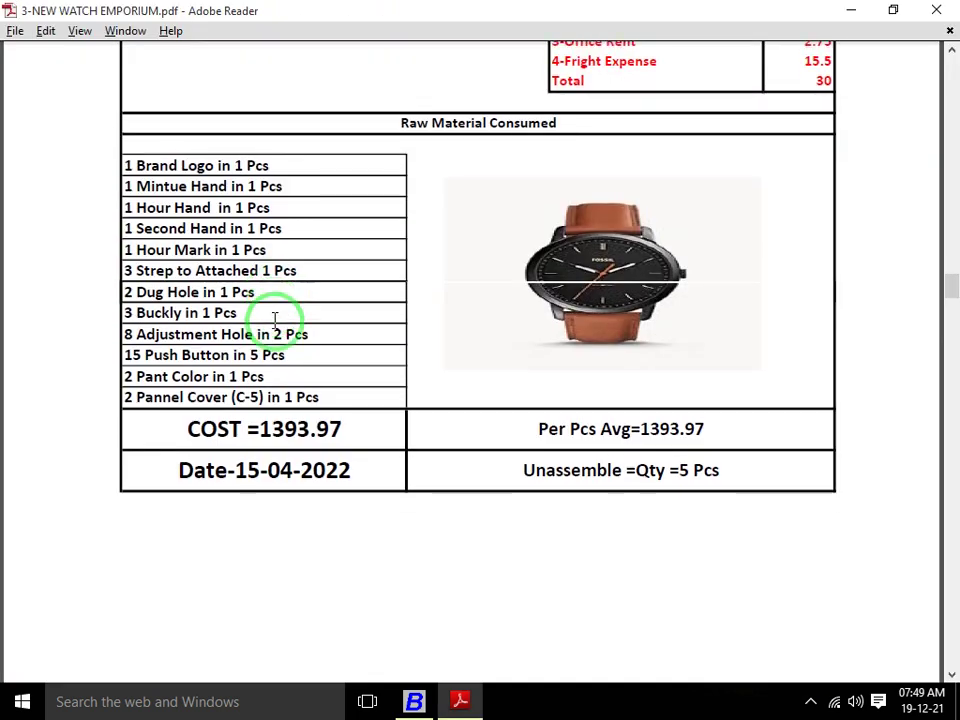
pyautogui.hotkey('alt', 'Tab')
pyautogui.write('hOU')
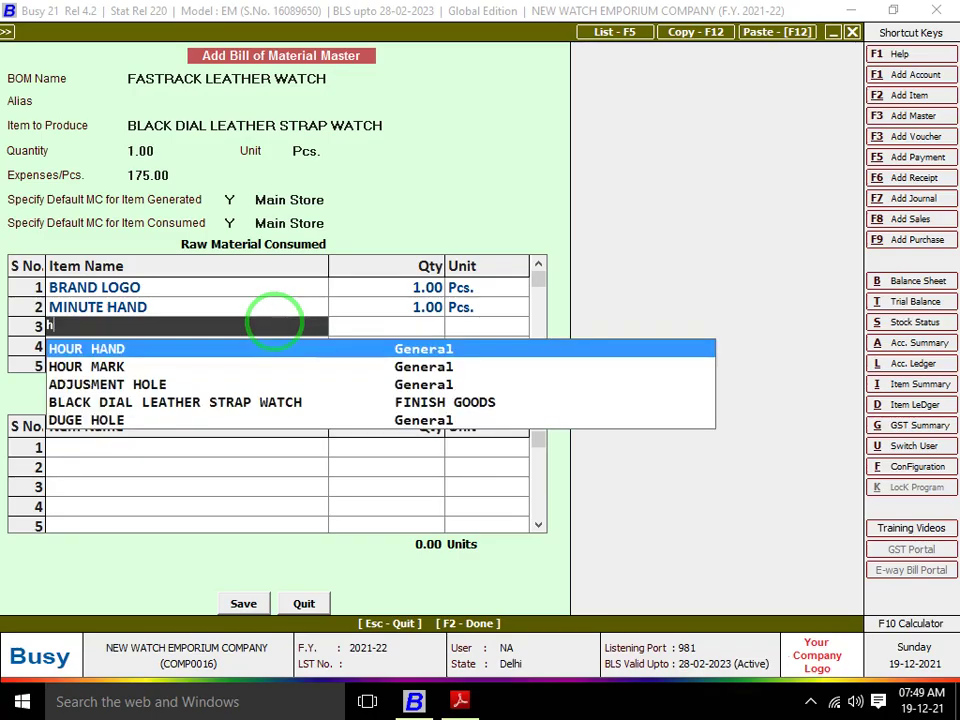
pyautogui.press('Return')
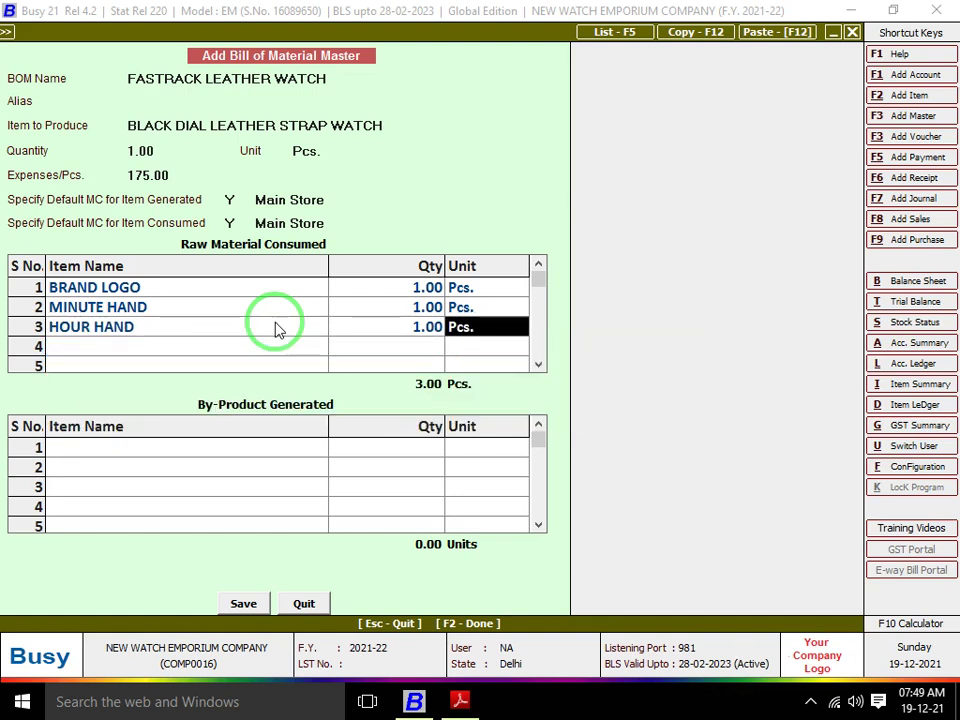
pyautogui.press('Return')
# Check the PDF for the fourth raw material and add SECOUND HAND with quantity 1 Pcs. to the bill of material
pyautogui.hotkey('alt', 'Tab')
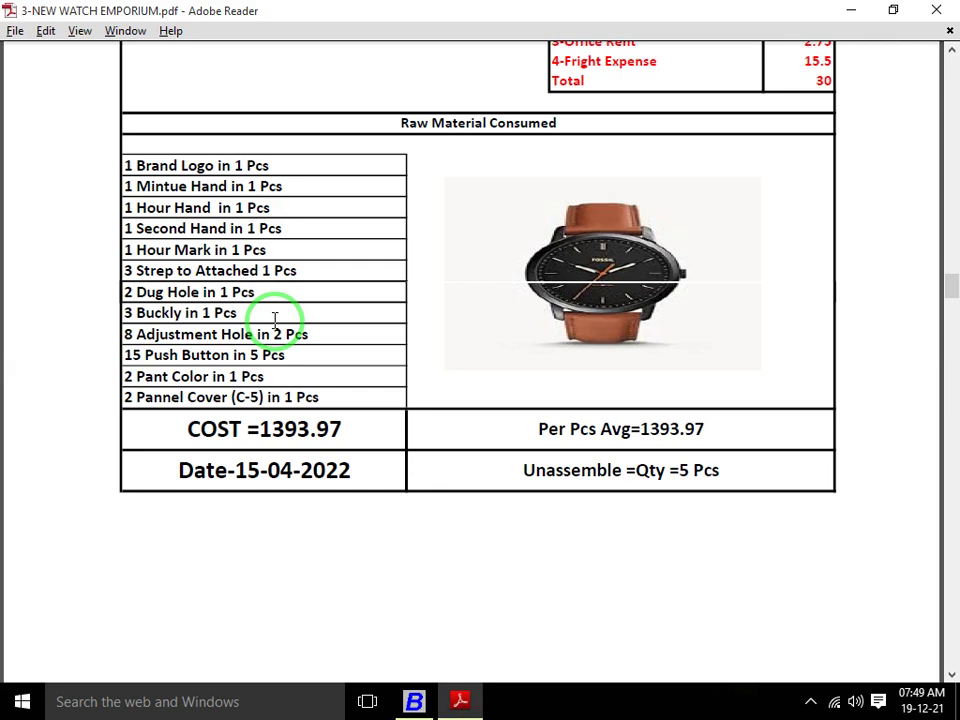
pyautogui.scroll(-1, 274, 318)
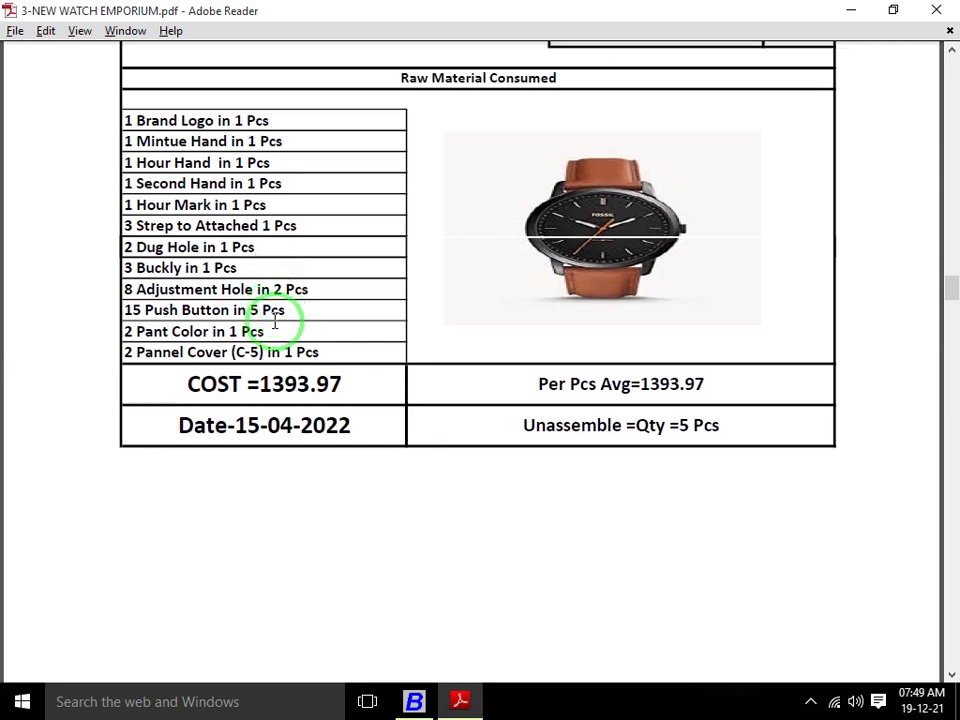
pyautogui.hotkey('alt', 'Tab')
pyautogui.write('se')
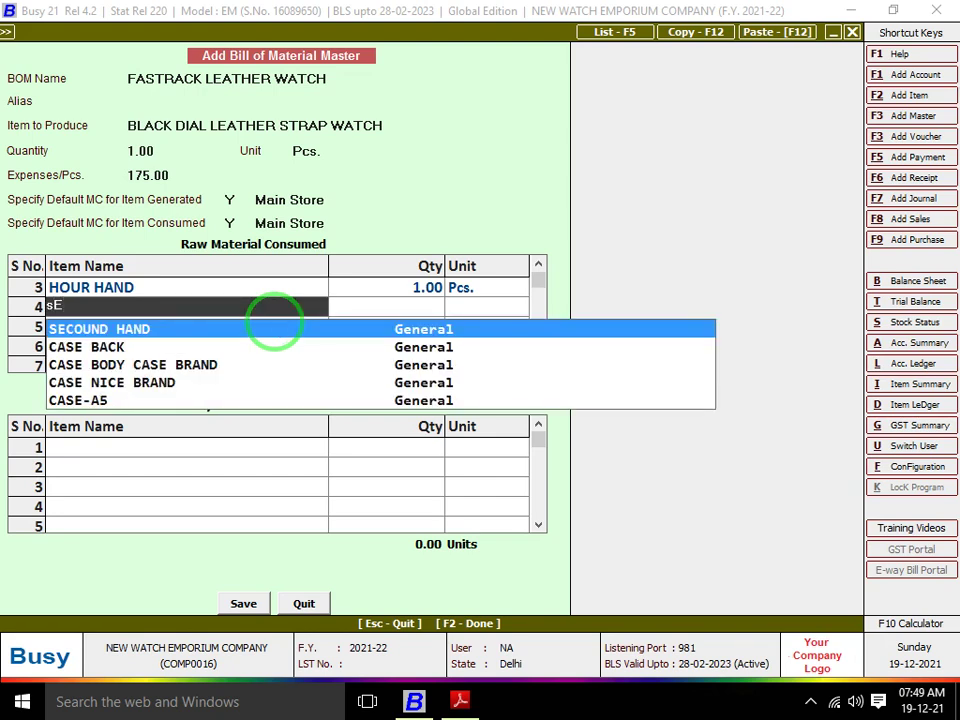
pyautogui.press('Return')
pyautogui.press('Return')
pyautogui.press('Return')
# Check the PDF for the fifth raw material and add HOUR MARK with quantity 1 Pcs. to the bill of material
pyautogui.hotkey('alt', 'Tab')
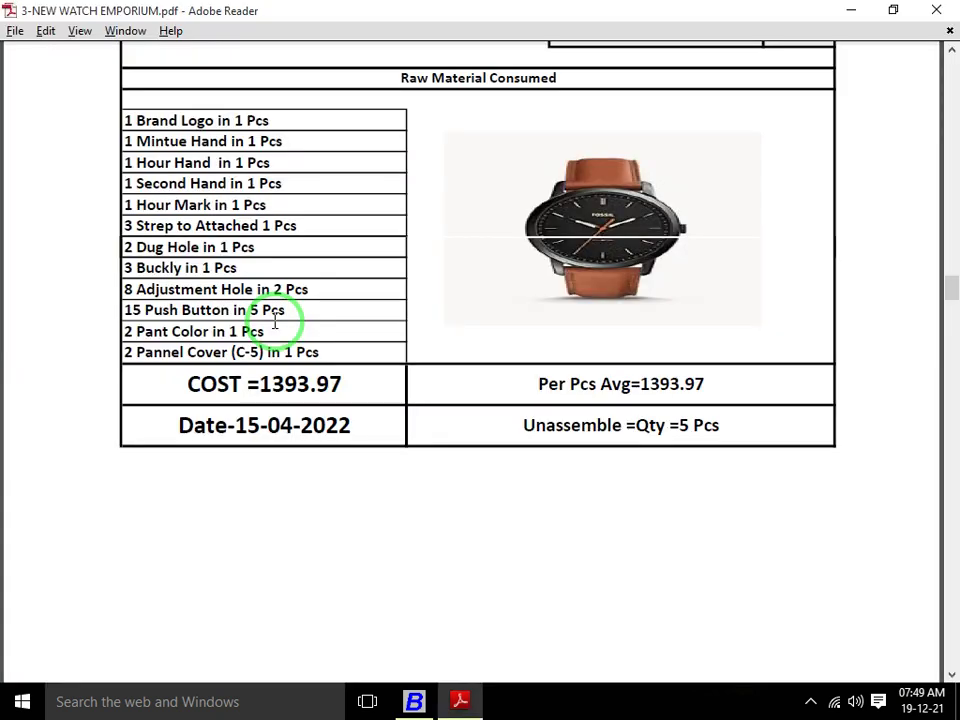
pyautogui.hotkey('alt', 'Tab')
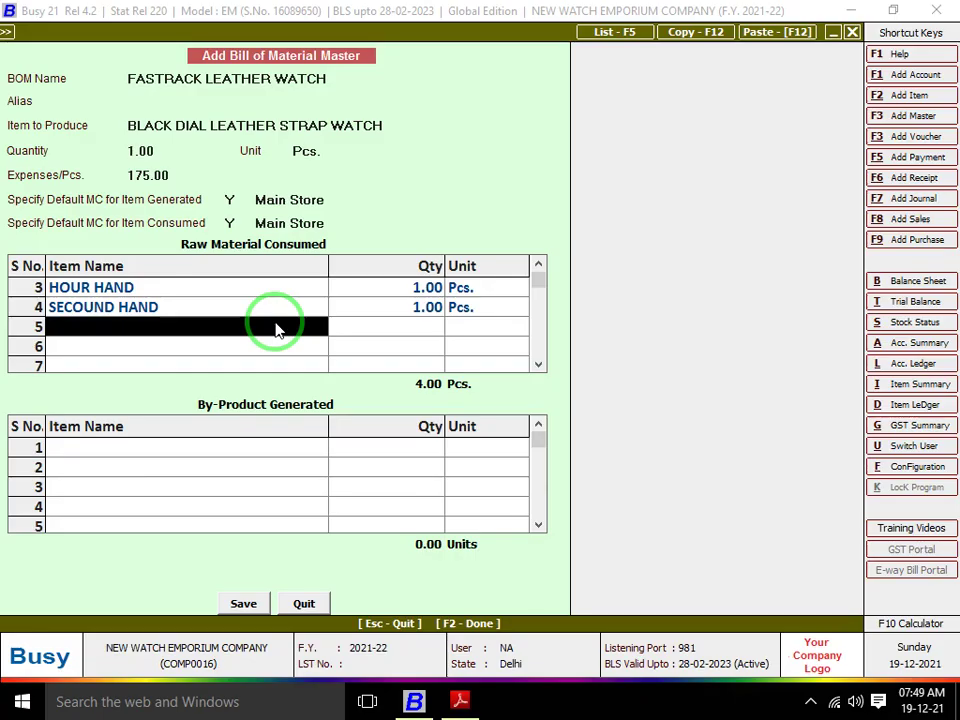
pyautogui.write('hou')
pyautogui.press('Down')
pyautogui.press('Return')
pyautogui.press('Return')
# Check the PDF's list and add STREP TO ATTACHED with quantity 3 Pcs. as the sixth raw material consumed
pyautogui.hotkey('alt', 'Tab')
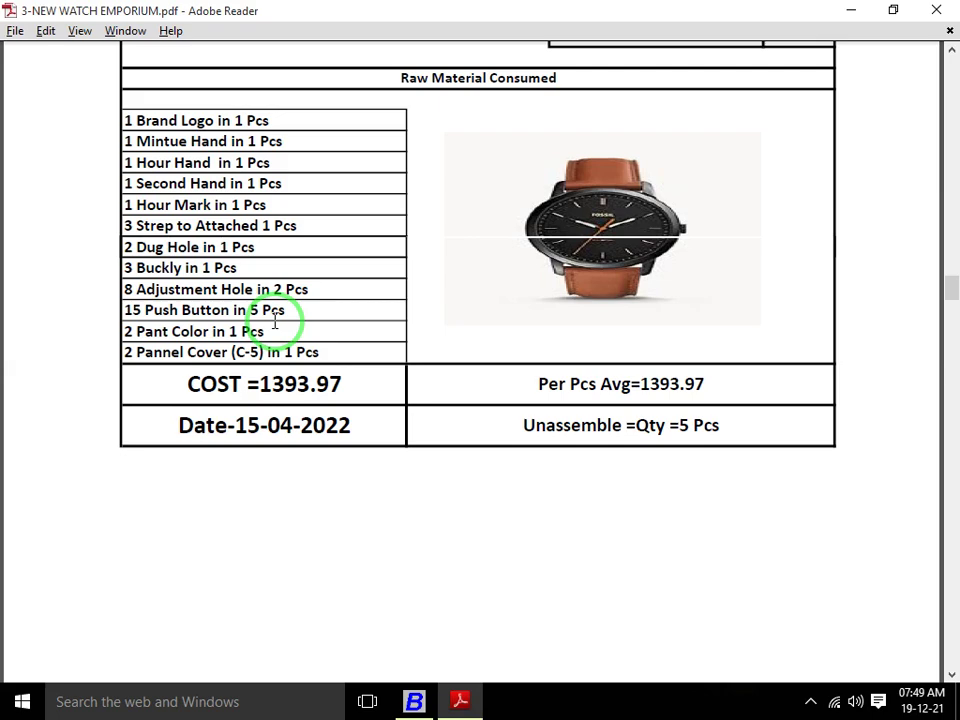
pyautogui.hotkey('alt', 'Tab')
pyautogui.write('st')
pyautogui.press('Return')
pyautogui.write('3')
pyautogui.press('Return')
pyautogui.press('Return')
# Check the PDF's list and add DUGE HOLE with quantity 2 Pcs. as the seventh raw material consumed
pyautogui.hotkey('alt', 'Tab')
pyautogui.hotkey('alt', 'Tab')
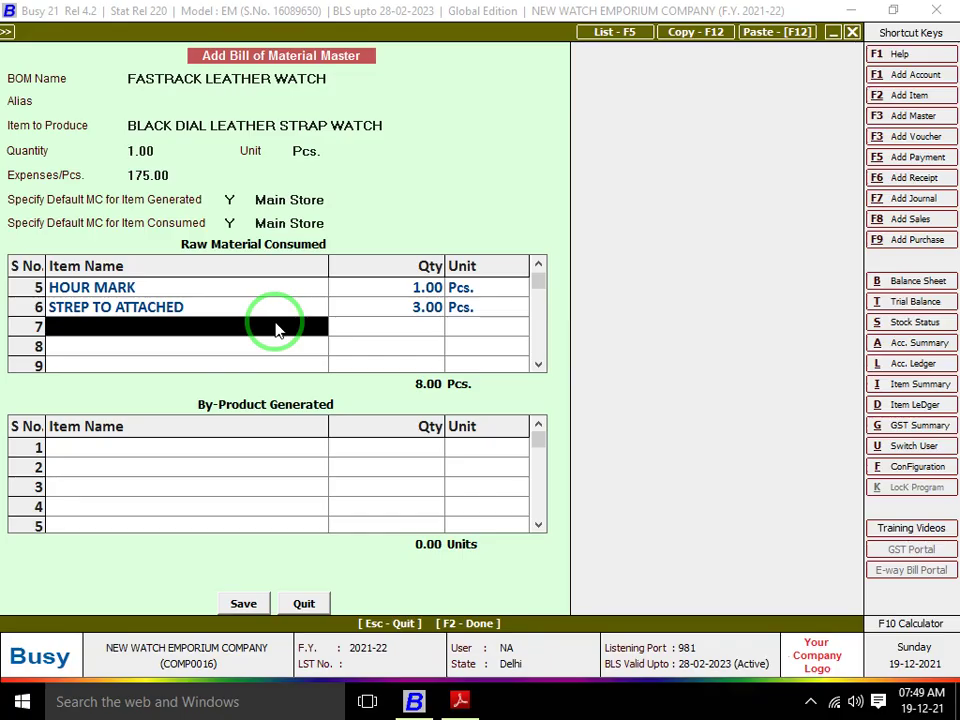
pyautogui.write('d')
pyautogui.press('Return')
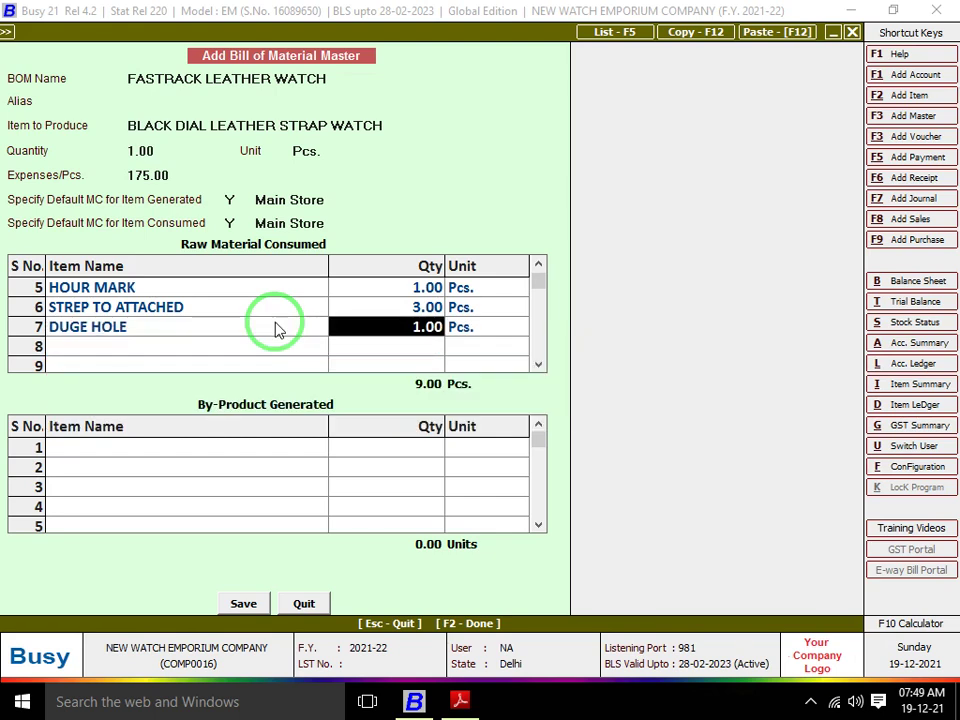
pyautogui.hotkey('alt', 'Tab')
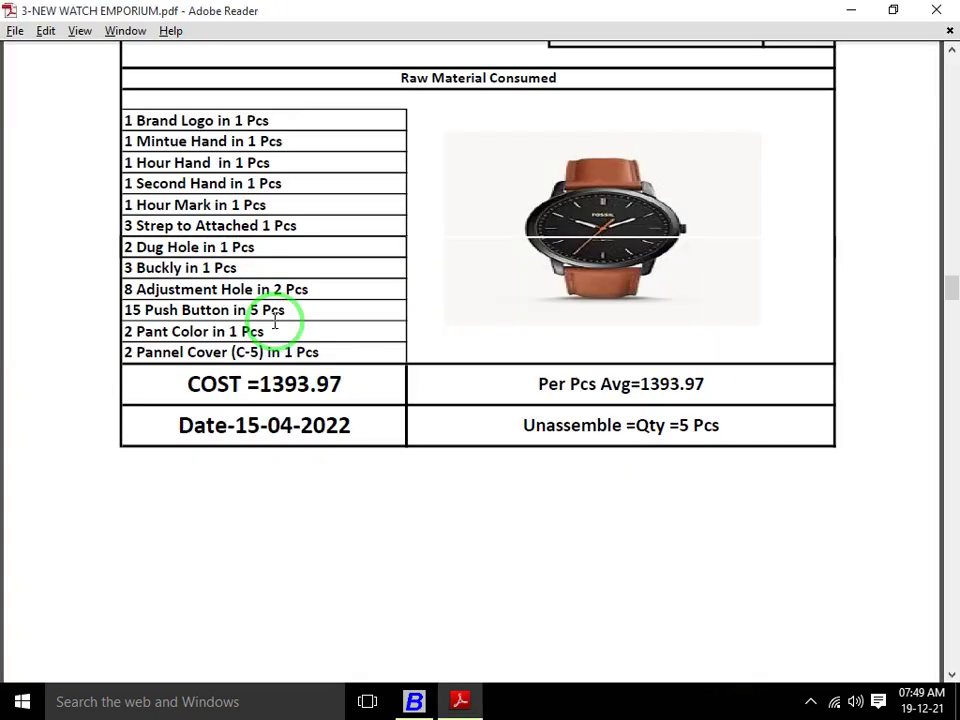
pyautogui.hotkey('alt', 'Tab')
pyautogui.write('2')
pyautogui.press('Return')
# Check the PDF's list and add BUCKLY with quantity 3 Pcs. as the eighth raw material consumed
pyautogui.hotkey('alt', 'Tab')
pyautogui.hotkey('alt', 'Tab')
pyautogui.write('b')
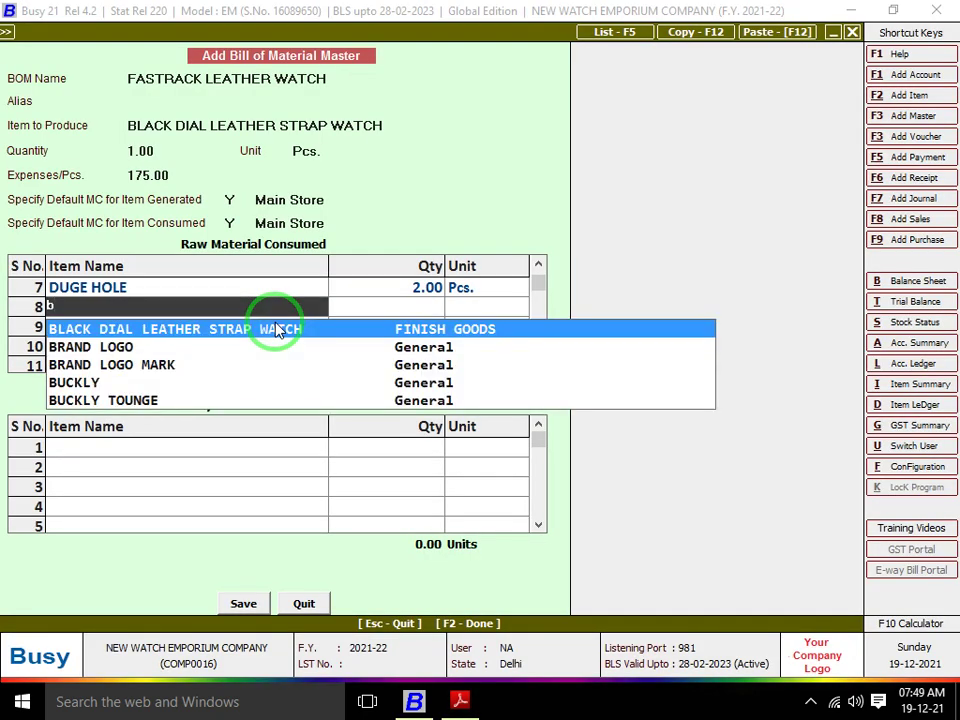
pyautogui.press('Down')
pyautogui.press('Down')
pyautogui.press('Down')
pyautogui.press('Return')
pyautogui.write('3')
pyautogui.press('Return')
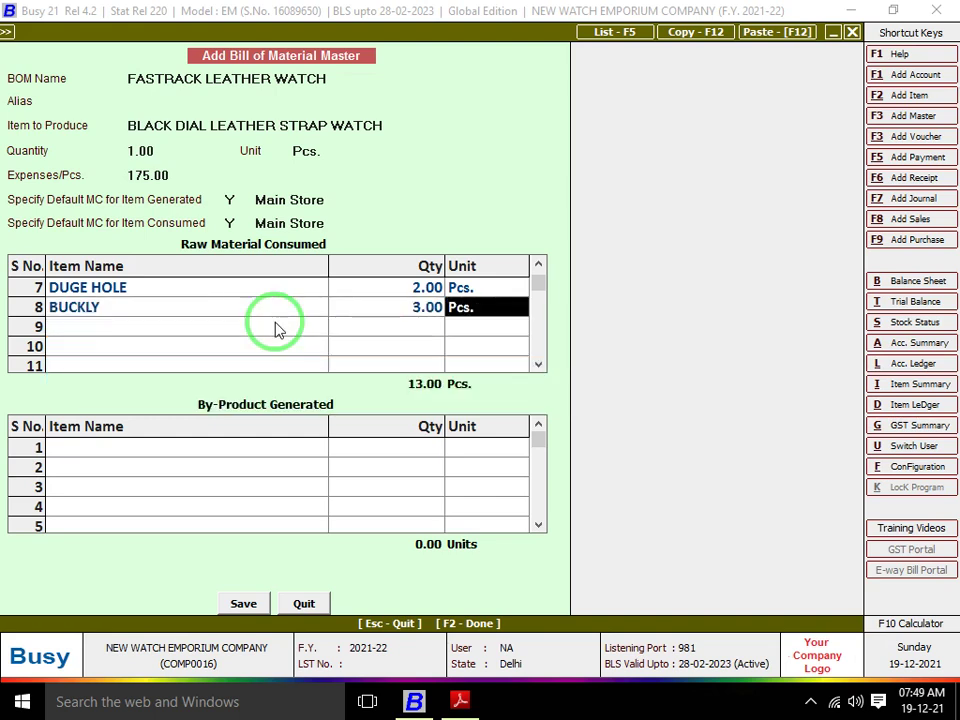
# Check the adjustment hole ratio in the PDF and add ADJUSMENT HOLE with quantity 4 Pcs. as the ninth raw material
pyautogui.hotkey('alt', 'Tab')
pyautogui.scroll(-1, 273, 318)
pyautogui.scroll(-2, 273, 318)
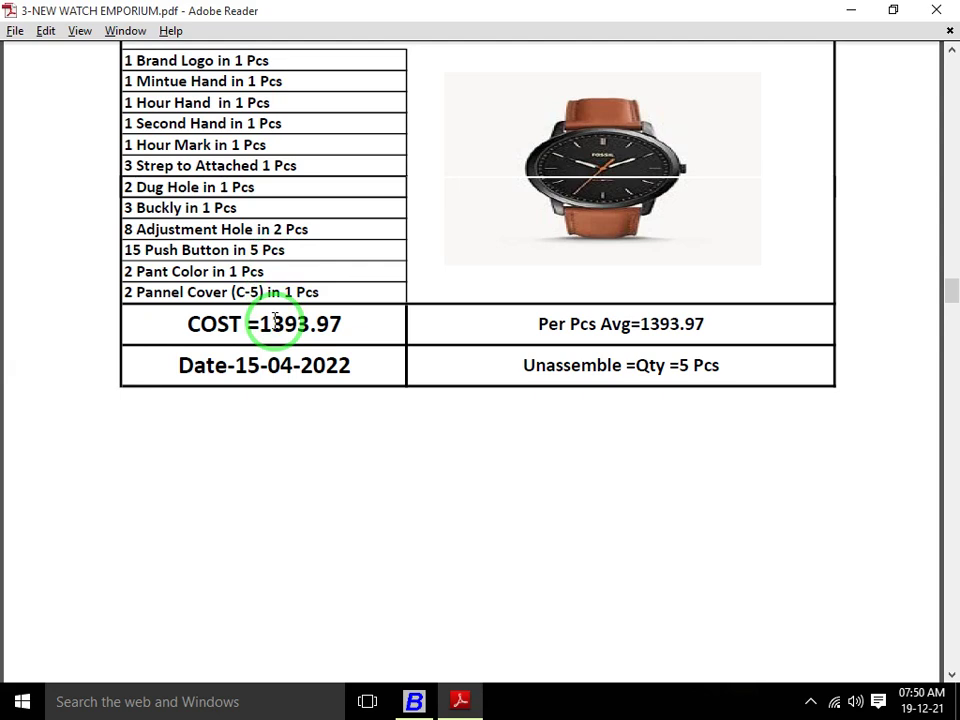
pyautogui.hotkey('alt', 'Tab')
pyautogui.write('ad')
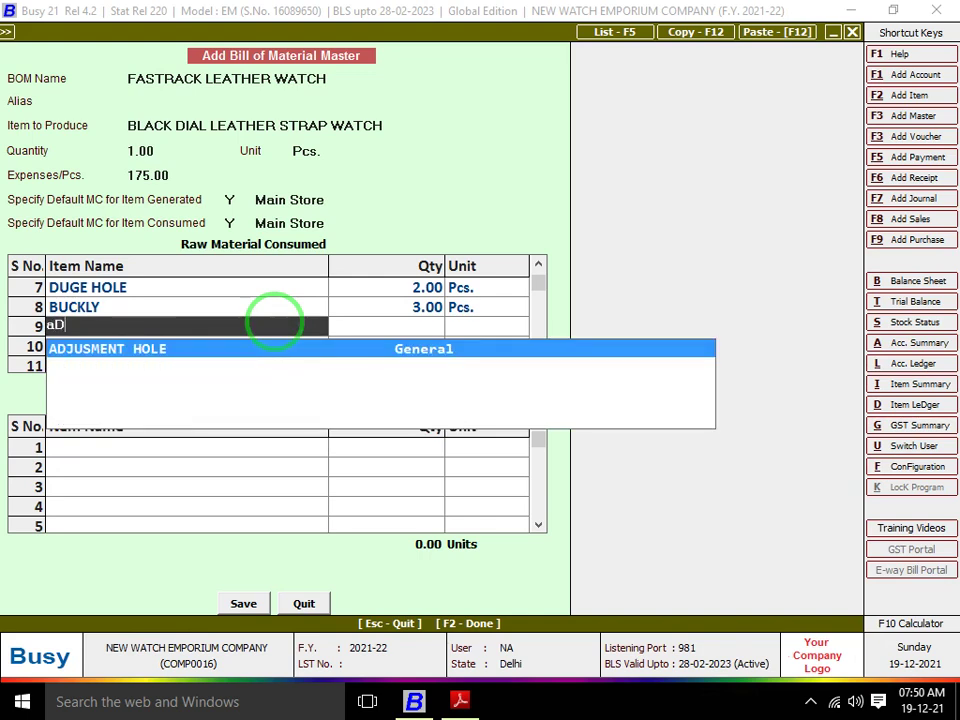
pyautogui.press('Return')
pyautogui.write('4')
pyautogui.press('Return')
pyautogui.press('Return')
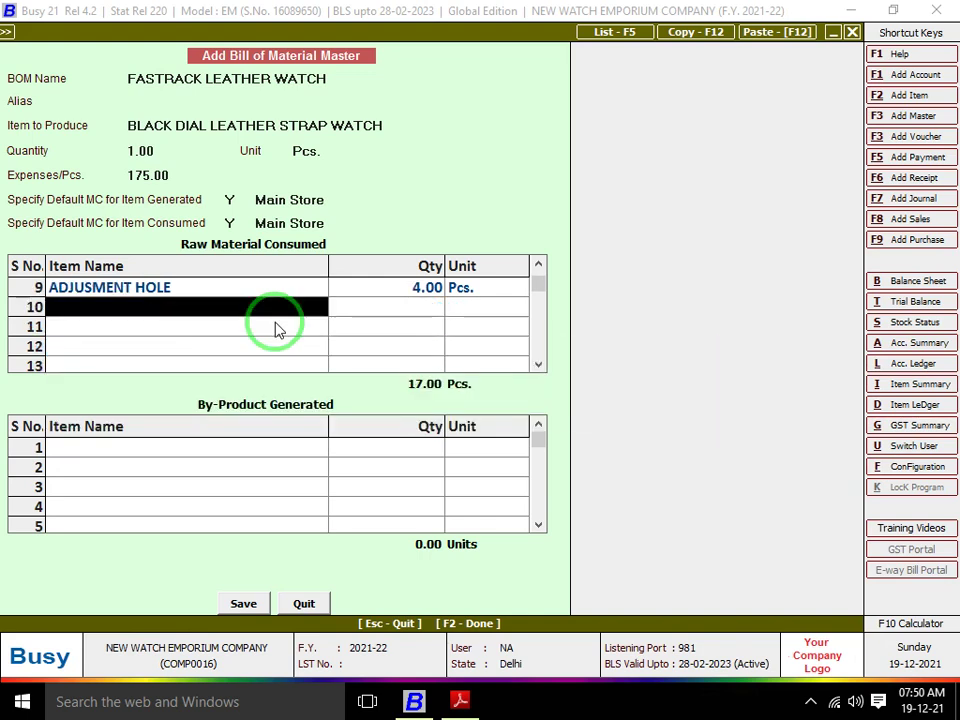
# Check the push button ratio in the PDF and add PUSH BUTTON with quantity 3 Pcs. as the tenth raw material
pyautogui.hotkey('alt', 'Tab')
pyautogui.scroll(-1, 274, 318)
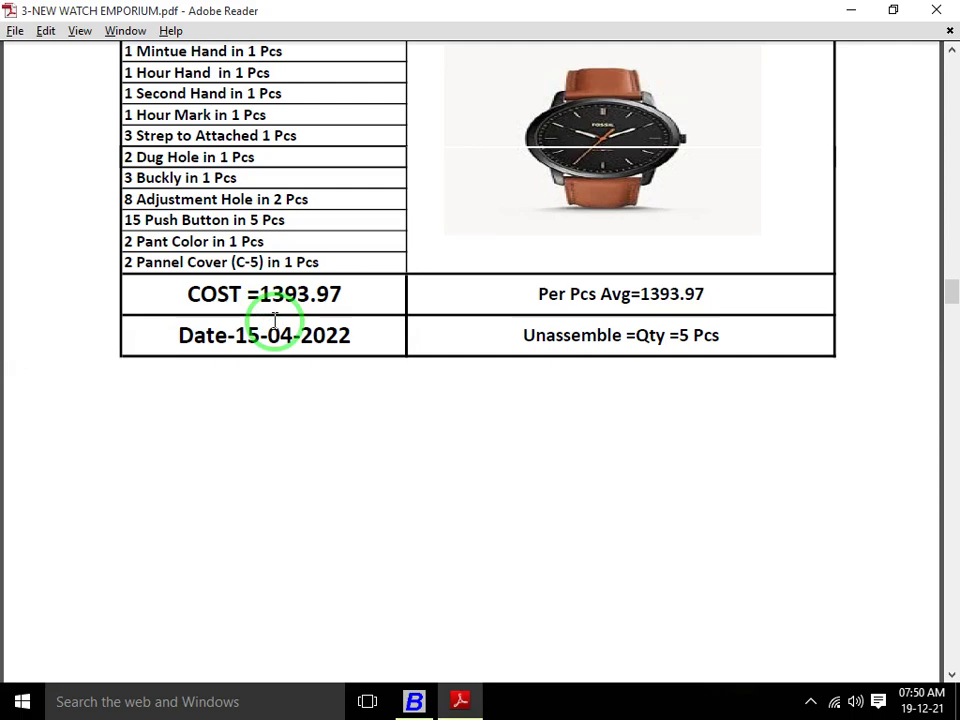
pyautogui.hotkey('alt', 'Tab')
pyautogui.write('P')
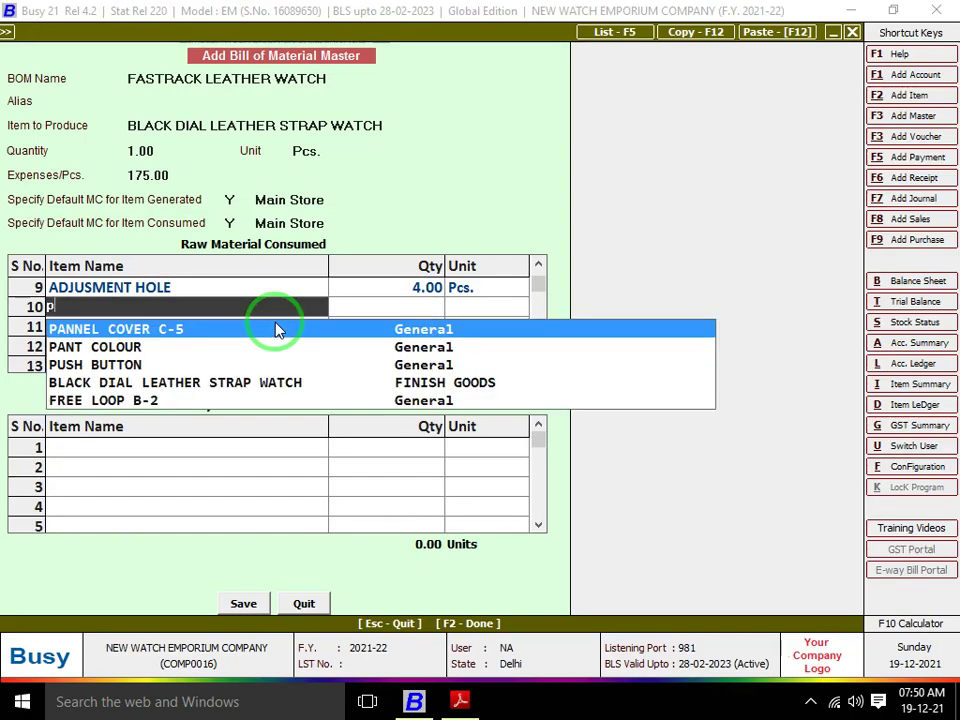
pyautogui.write('us')
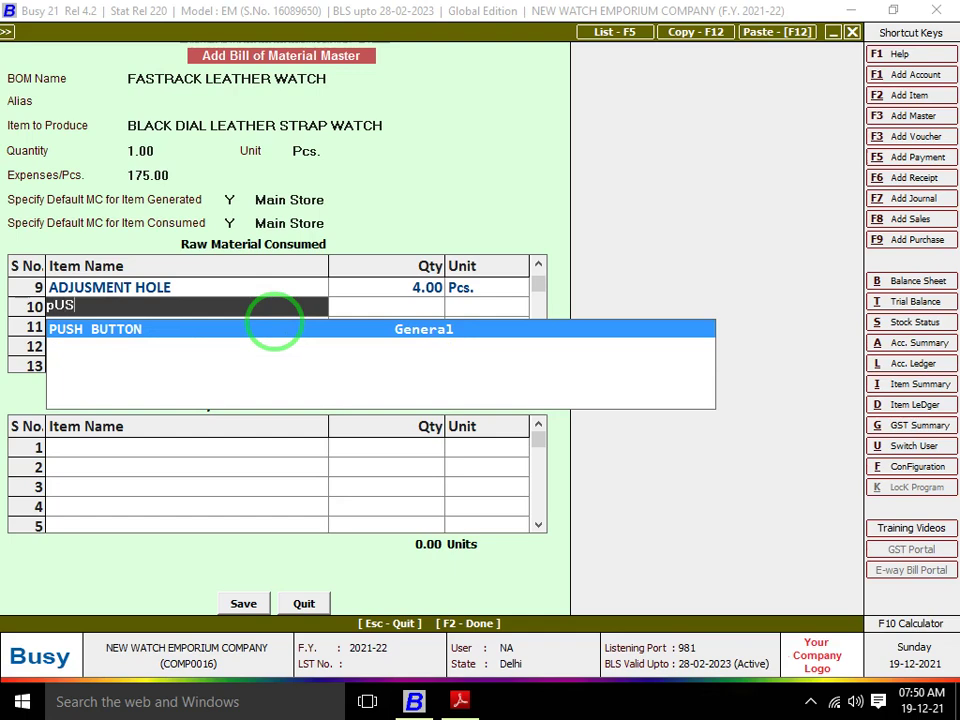
pyautogui.press('Return')
pyautogui.press('Return')
pyautogui.hotkey('alt', 'Tab')
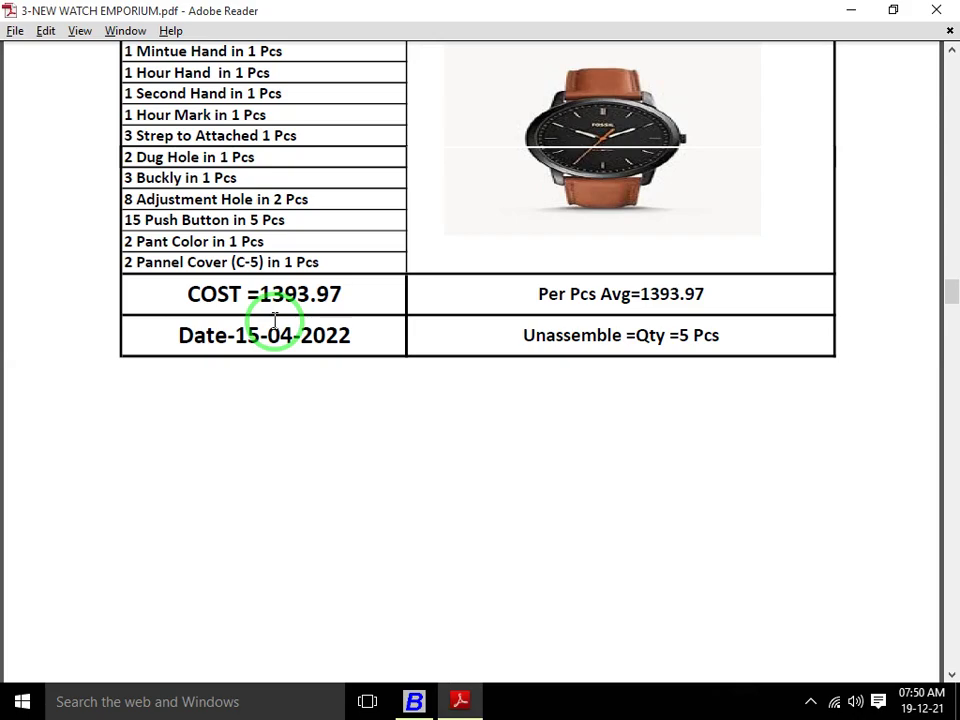
pyautogui.hotkey('alt', 'Tab')
pyautogui.write('3')
pyautogui.press('Return')
pyautogui.press('Return')
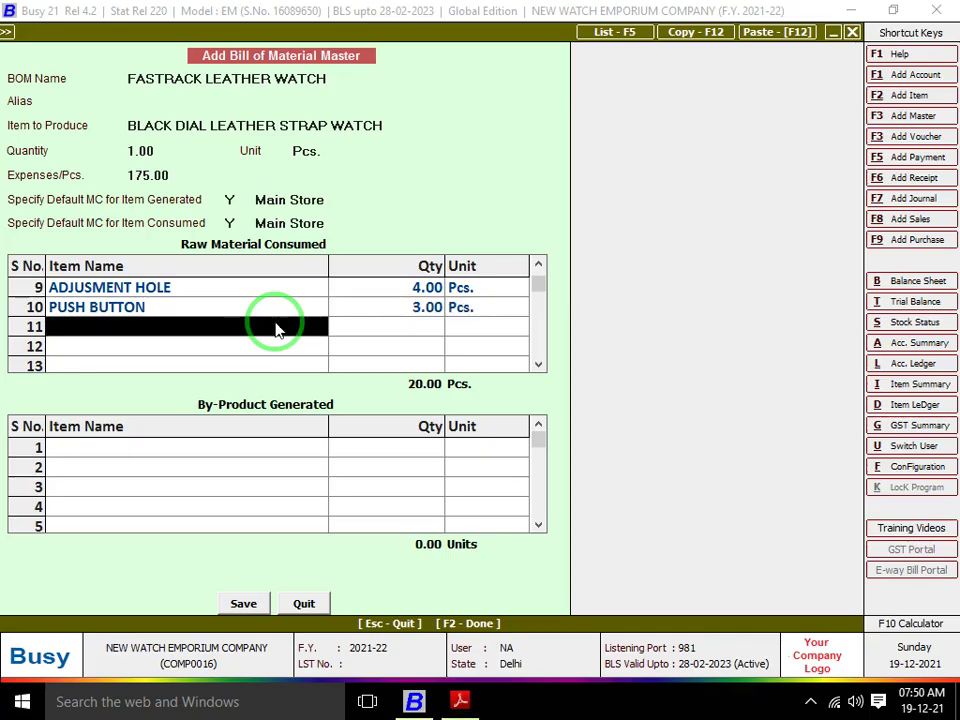
# Check the PDF's list and add PANT COLOUR with quantity 2 Pcs. as the eleventh raw material consumed
pyautogui.hotkey('alt', 'Tab')
pyautogui.scroll(-1, 275, 318)
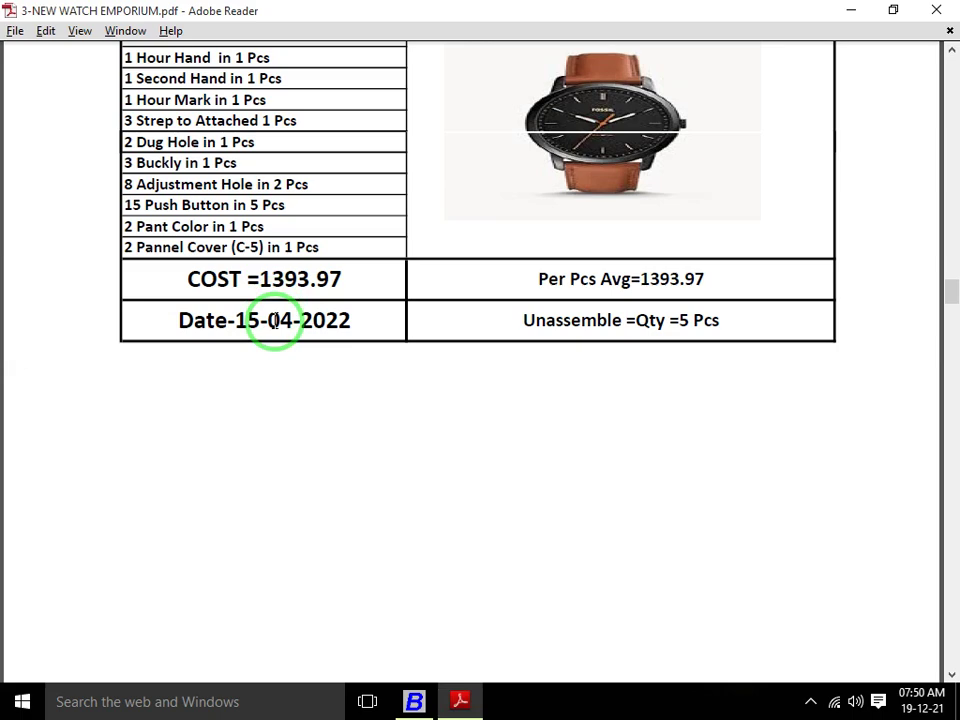
pyautogui.hotkey('alt', 'Tab')
pyautogui.write('pA')
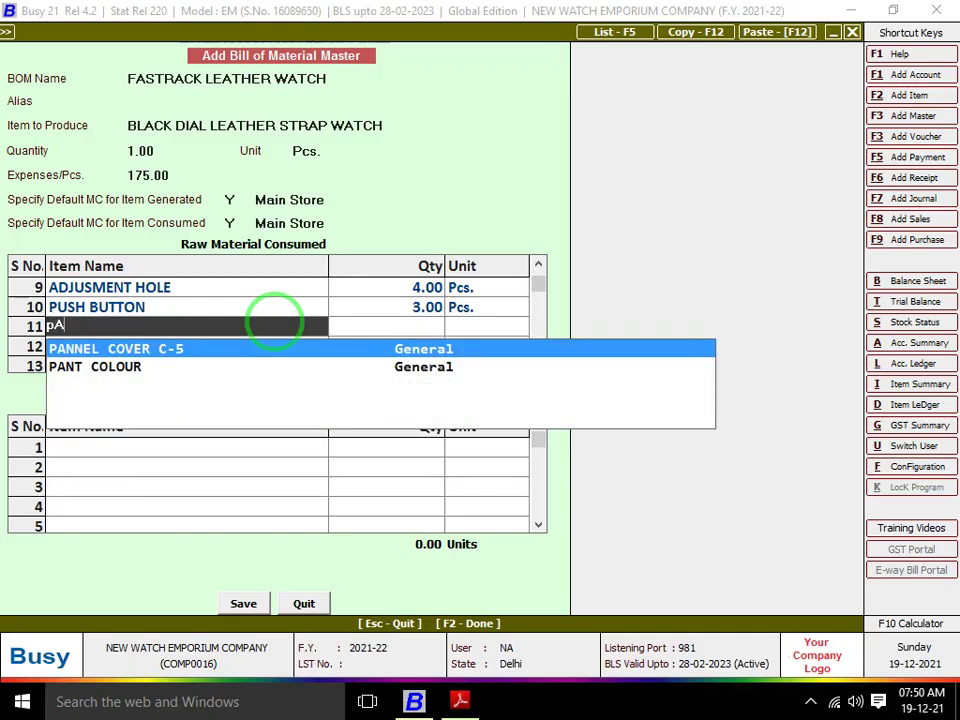
pyautogui.press('Down')
pyautogui.press('Return')
pyautogui.hotkey('alt', 'Tab')
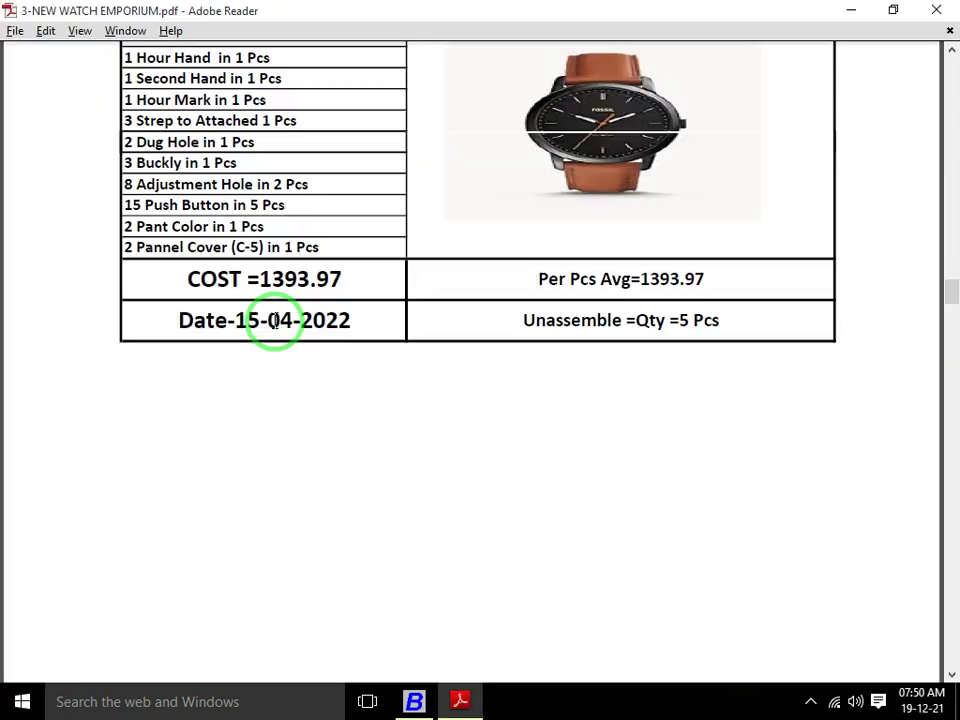
pyautogui.hotkey('alt', 'Tab')
pyautogui.write('2')
pyautogui.press('Return')
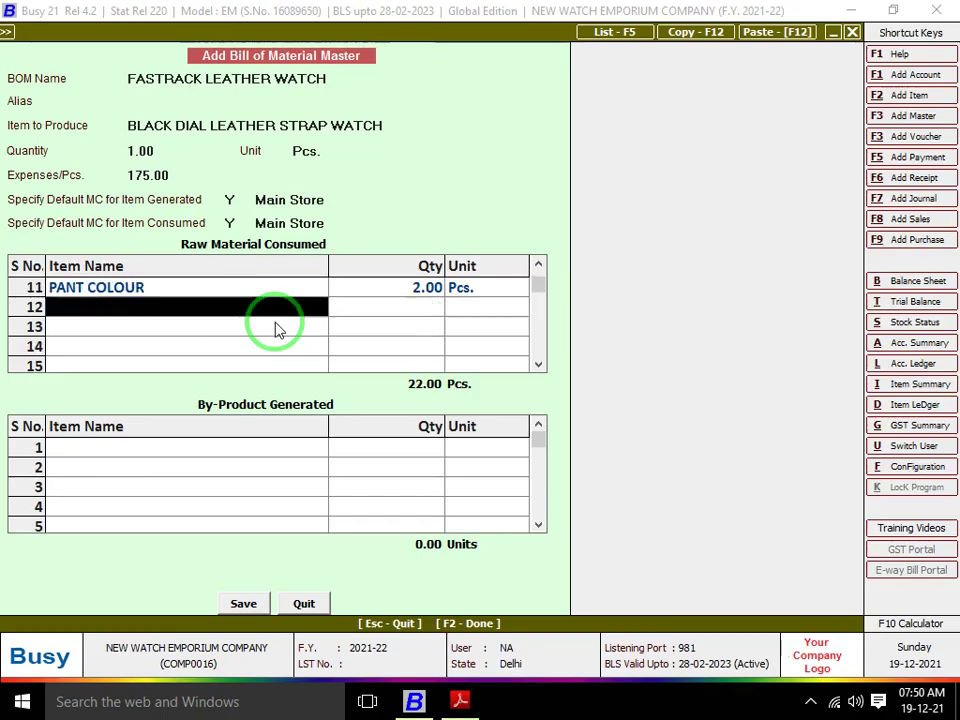
# Check the PDF's list and add PANNEL COVER C-5 with quantity 2 Pcs. as the twelfth raw material consumed
pyautogui.hotkey('alt', 'Tab')
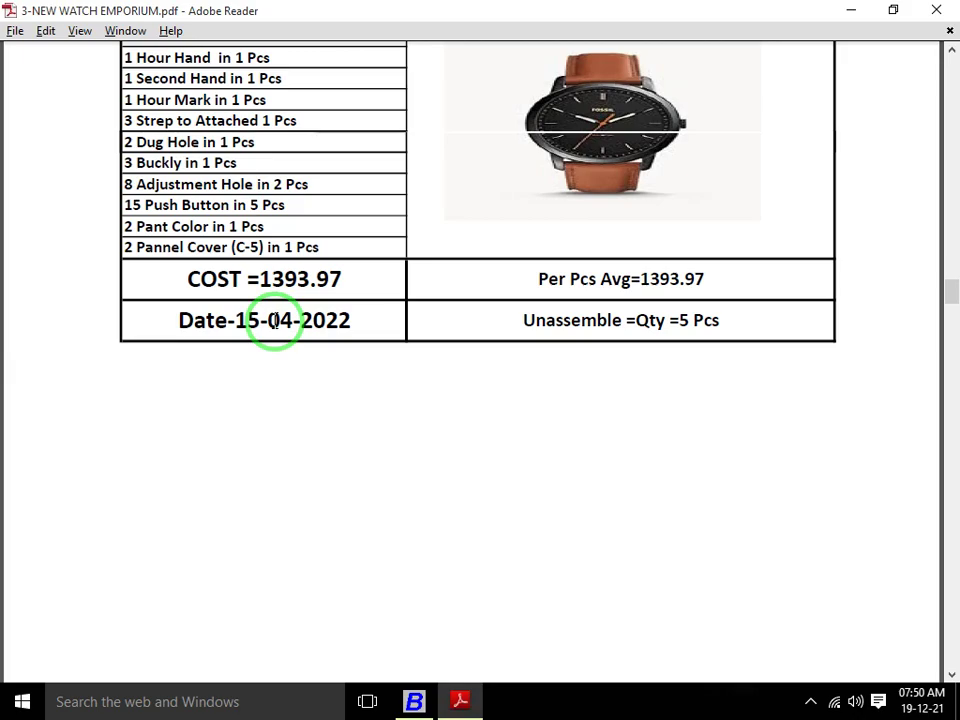
pyautogui.hotkey('alt', 'Tab')
pyautogui.write('PAN')
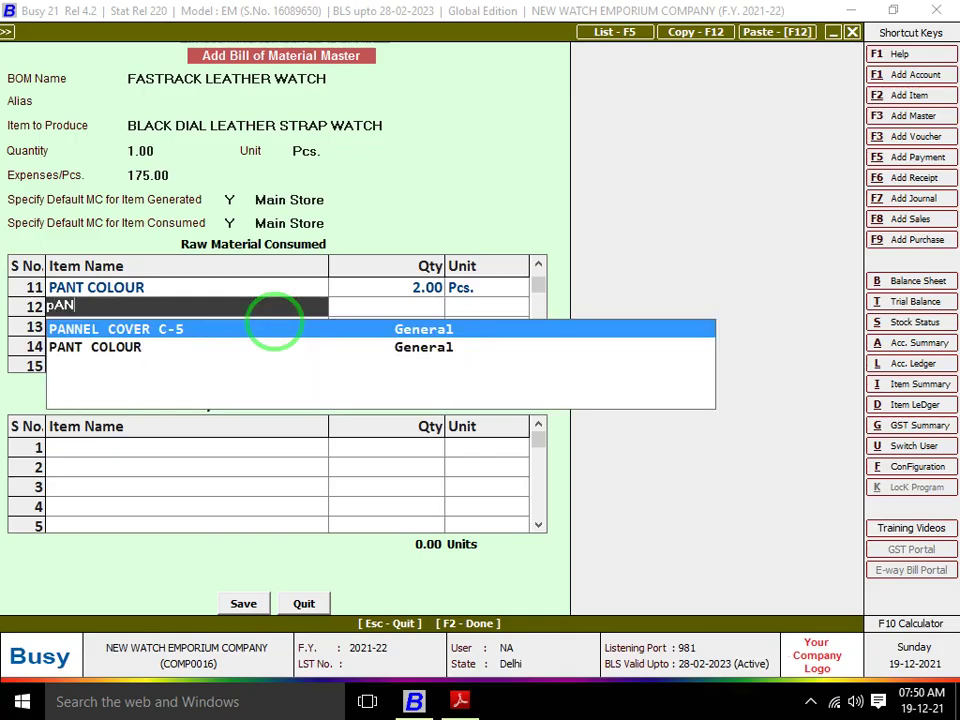
pyautogui.press('Down')
pyautogui.press('Return')
pyautogui.hotkey('shift', 'Tab')
pyautogui.write('pA')
pyautogui.press('Return')
pyautogui.write('2')
pyautogui.press('Return')
pyautogui.press('Return')
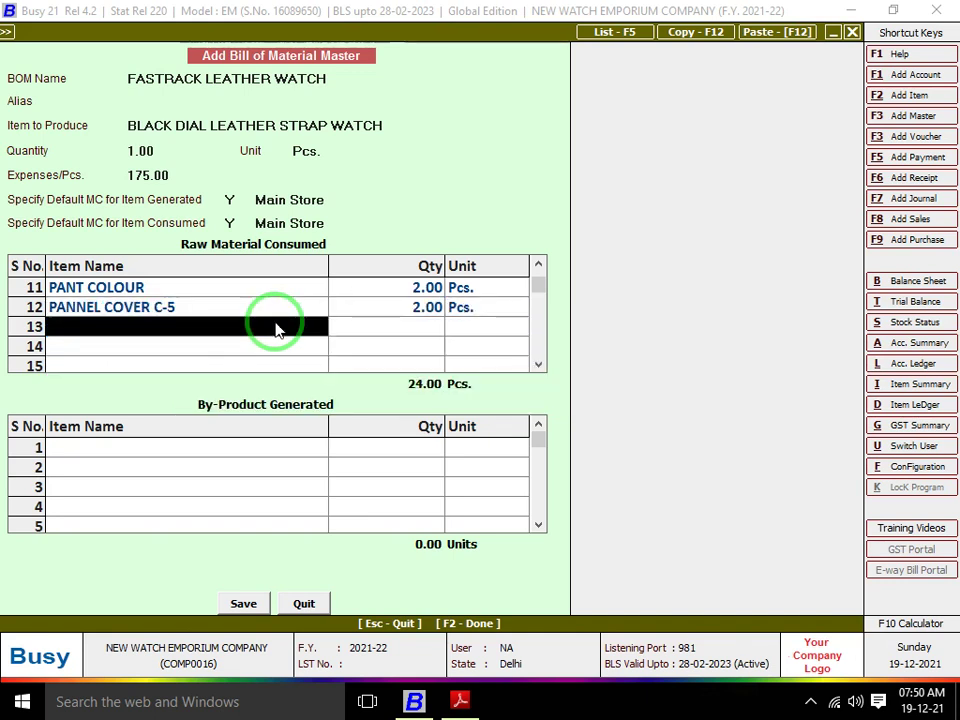
# Review the bill of material's raw material rows from the beginning and compare them with the PDF's raw material list
pyautogui.press('Up')
pyautogui.press('Up')
pyautogui.press('Up')
pyautogui.press('Up')
pyautogui.press('Up')
pyautogui.press('Up')
pyautogui.press('Up')
pyautogui.press('Up')
pyautogui.press('Up')
pyautogui.press('Up')
pyautogui.press('Up')
pyautogui.press('Up')
pyautogui.press('Up')
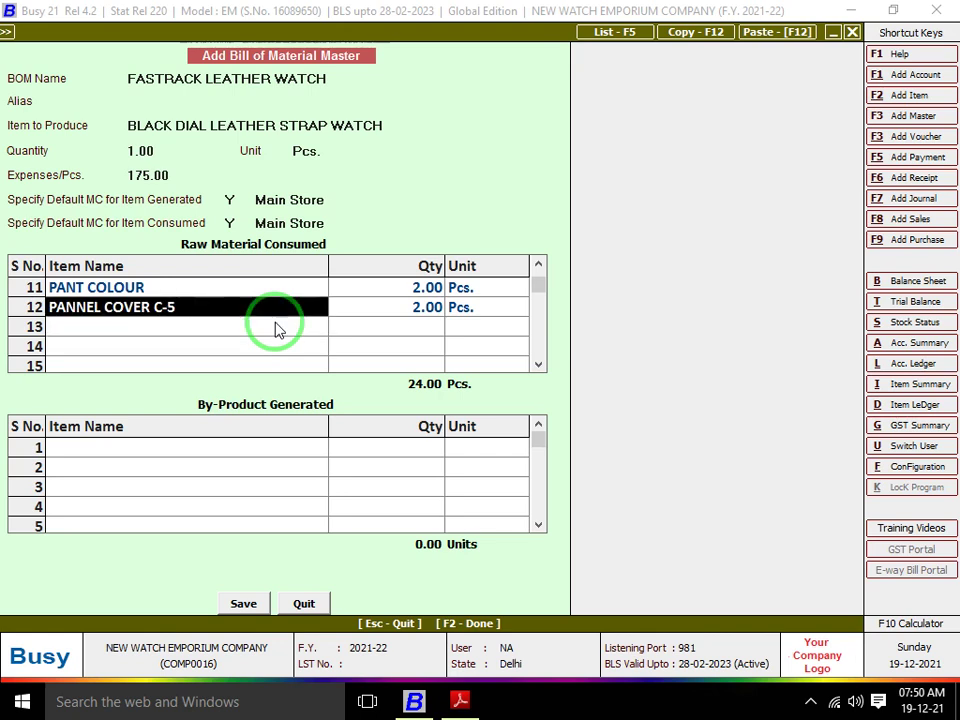
pyautogui.hotkey('alt', 'Tab')
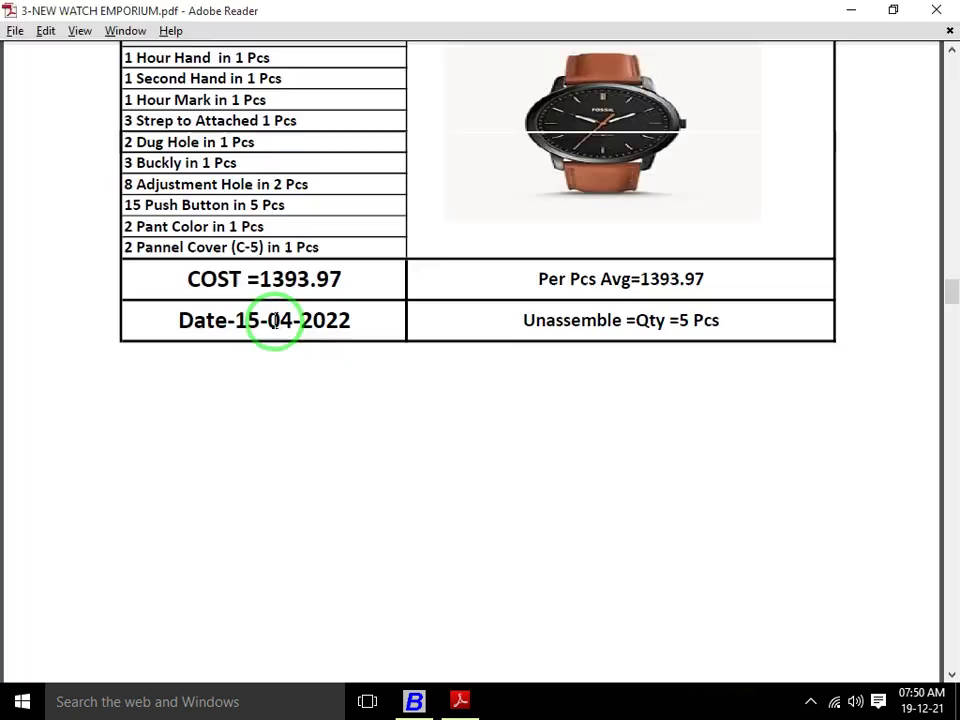
pyautogui.scroll(1, 578, 340)
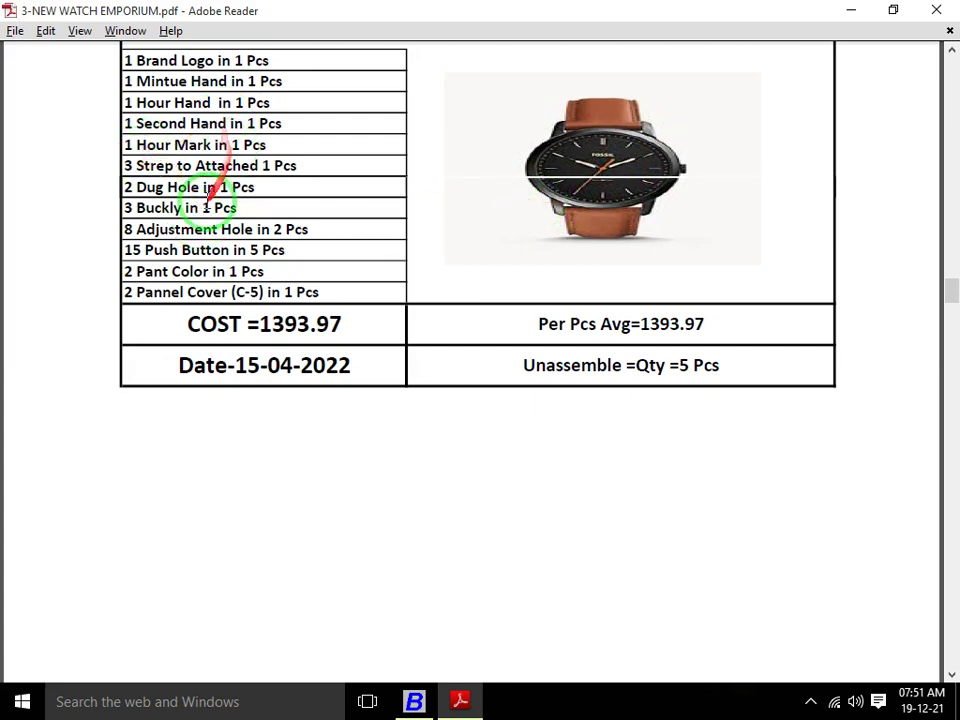
pyautogui.hotkey('alt', 'Tab')
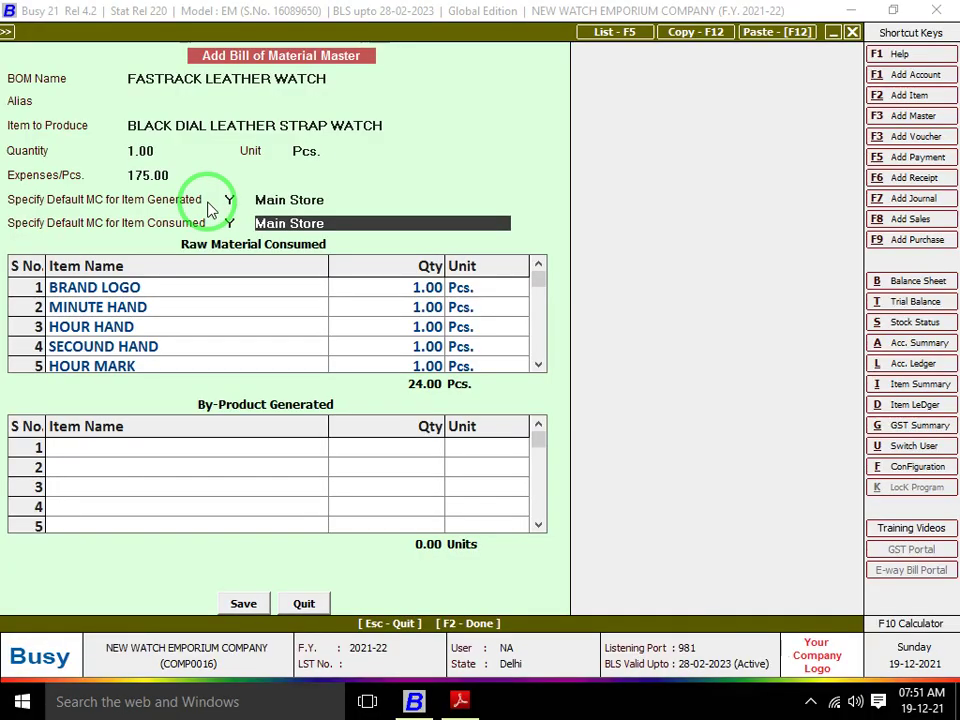
# Save the FASTRACK LEATHER WATCH bill of material, check the expense rates in the PDF, and cancel the production quantity entry
pyautogui.press('F2')
pyautogui.press('Return')
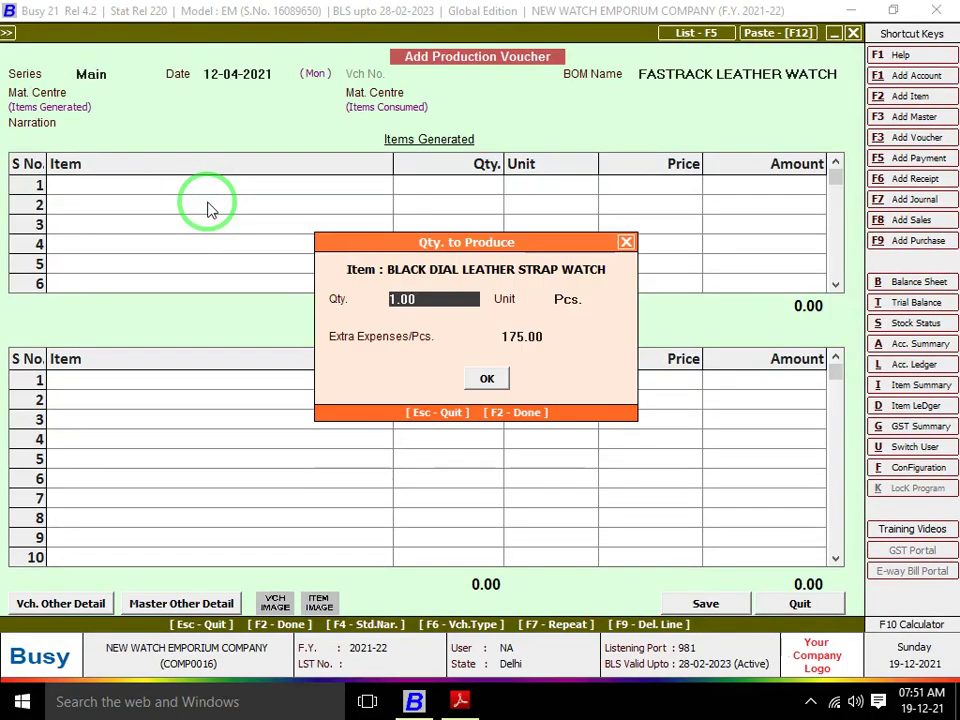
pyautogui.hotkey('alt', 'Tab')
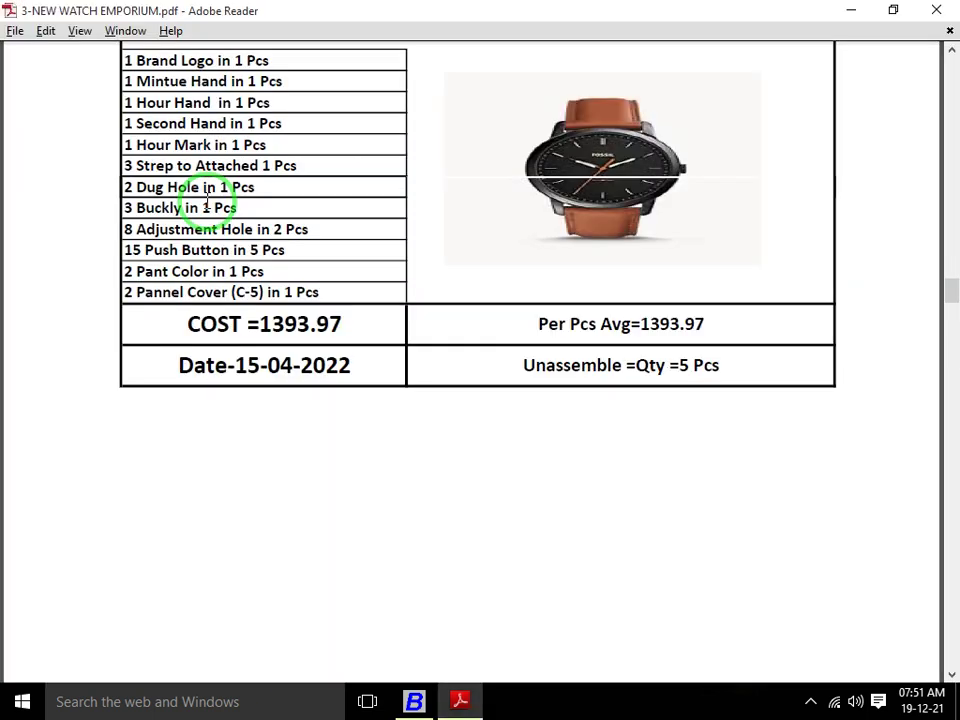
pyautogui.scroll(5, 207, 205)
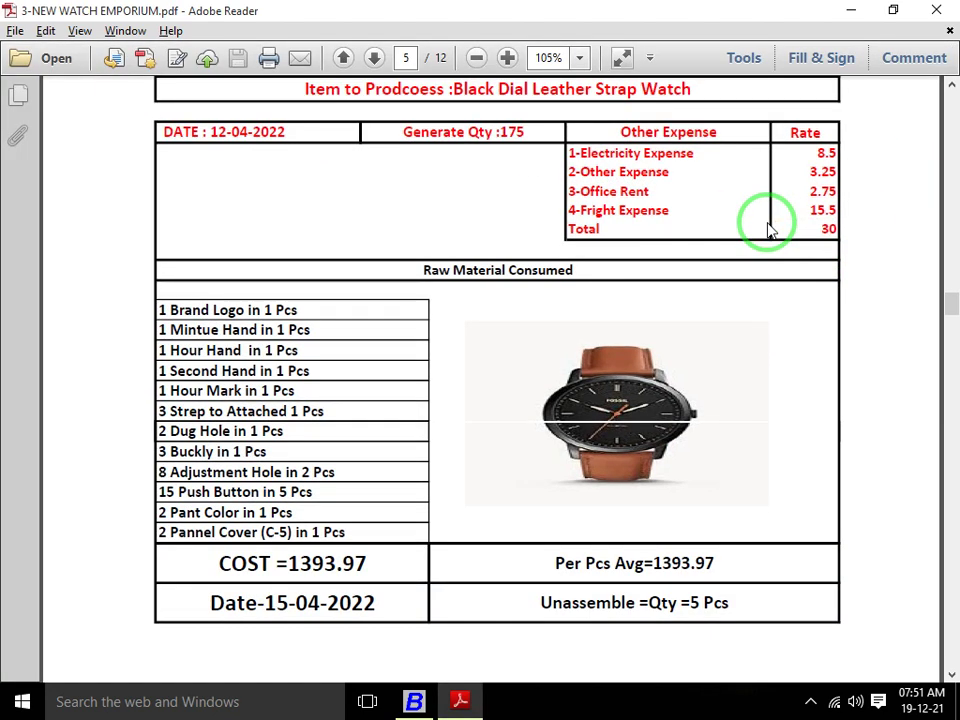
pyautogui.hotkey('alt', 'Tab')
pyautogui.press('Escape')
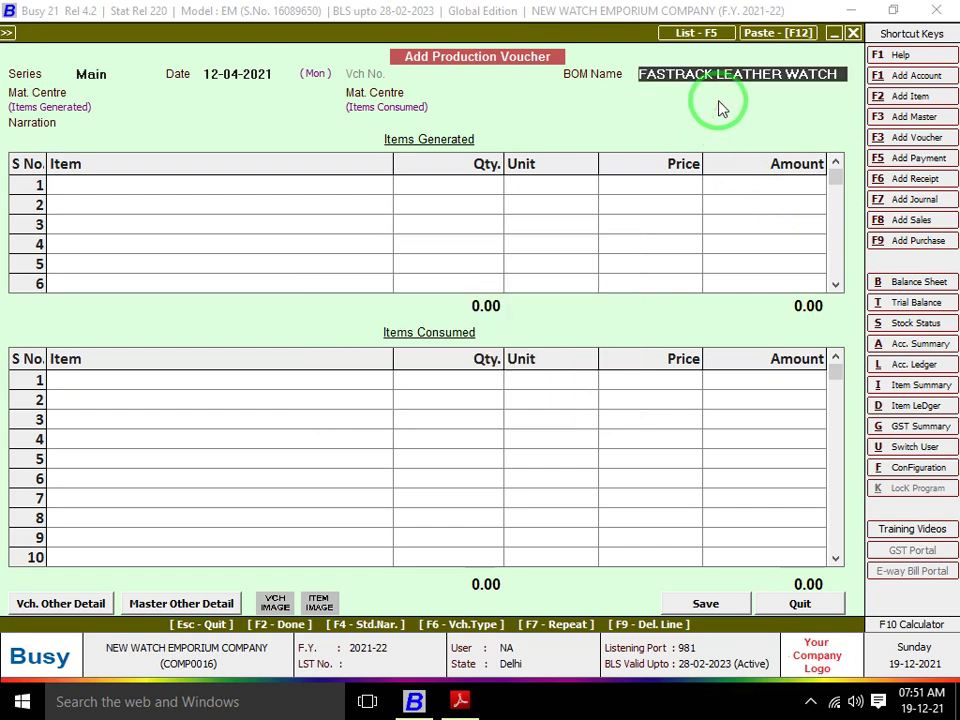
# Reopen the FASTRACK LEATHER WATCH bill of material, set its unit to Pcs. and expenses per piece to 30, and check against the PDF
pyautogui.hotkey('ctrl', 'Return')
pyautogui.press('Return')
pyautogui.press('Return')
pyautogui.press('Return')
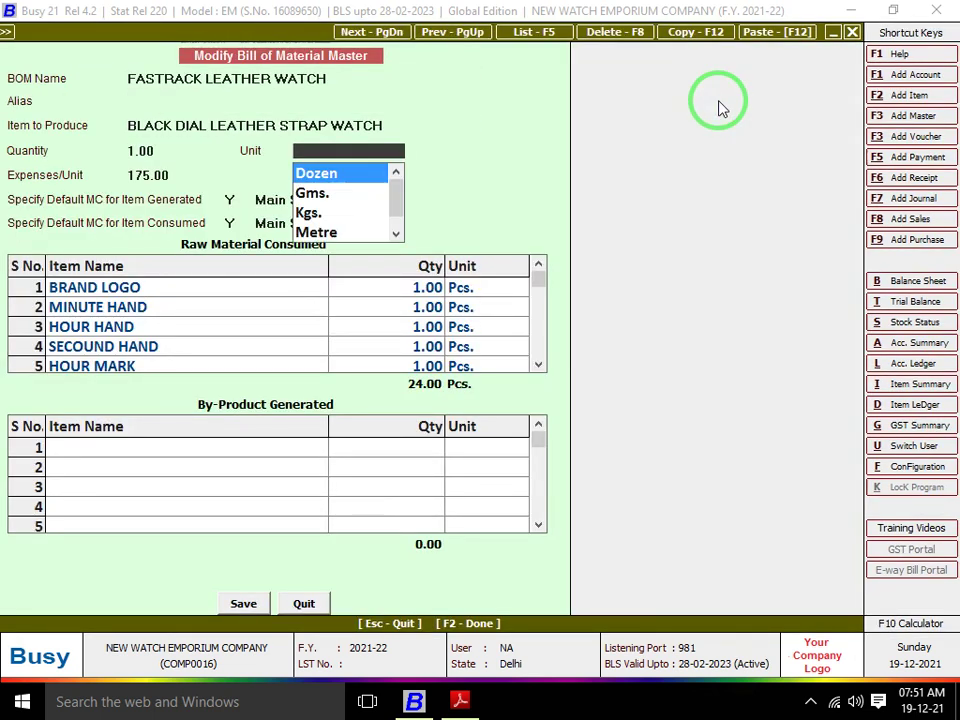
pyautogui.write('p')
pyautogui.press('Return')
pyautogui.write('30')
pyautogui.press('Return')
pyautogui.hotkey('alt', 'Tab')
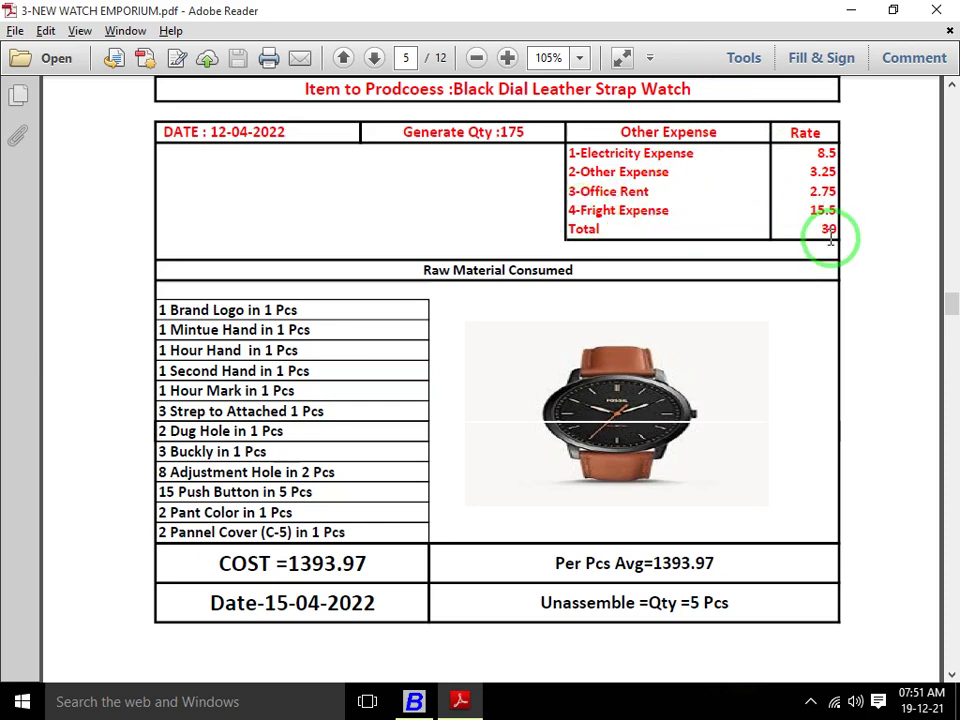
pyautogui.hotkey('alt', 'Tab')
# Review the bill's default material centres and first raw material rows, and compare them with the PDF's production sheet
pyautogui.press('Return')
pyautogui.press('Return')
pyautogui.press('Return')
pyautogui.press('Return')
pyautogui.press('Return')
pyautogui.press('Return')
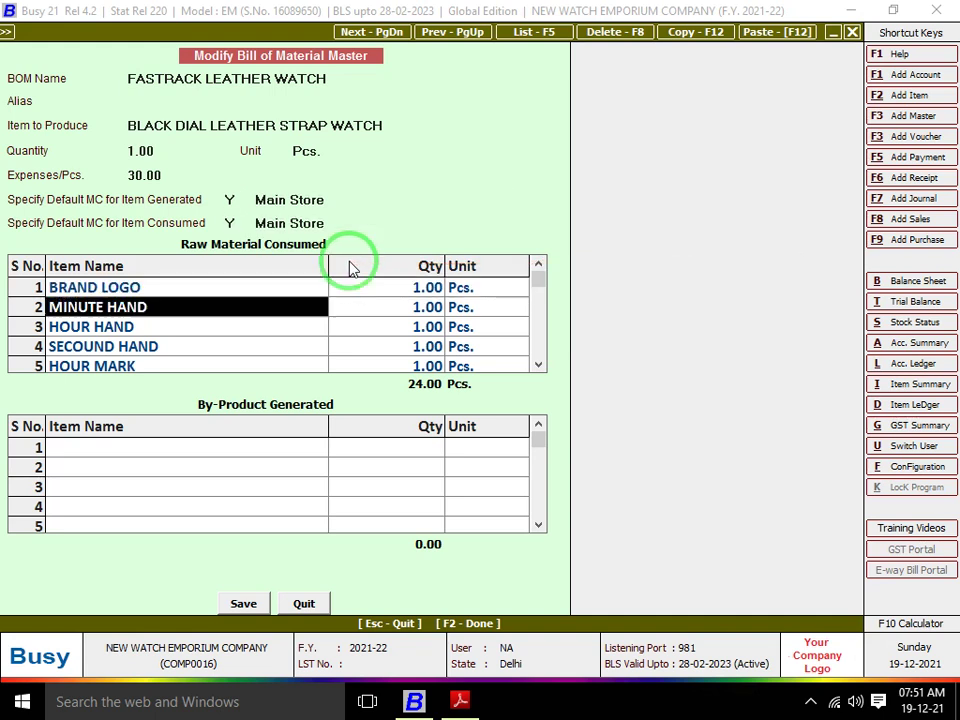
pyautogui.press('Return')
pyautogui.press('Return')
pyautogui.press('Return')
pyautogui.press('Return')
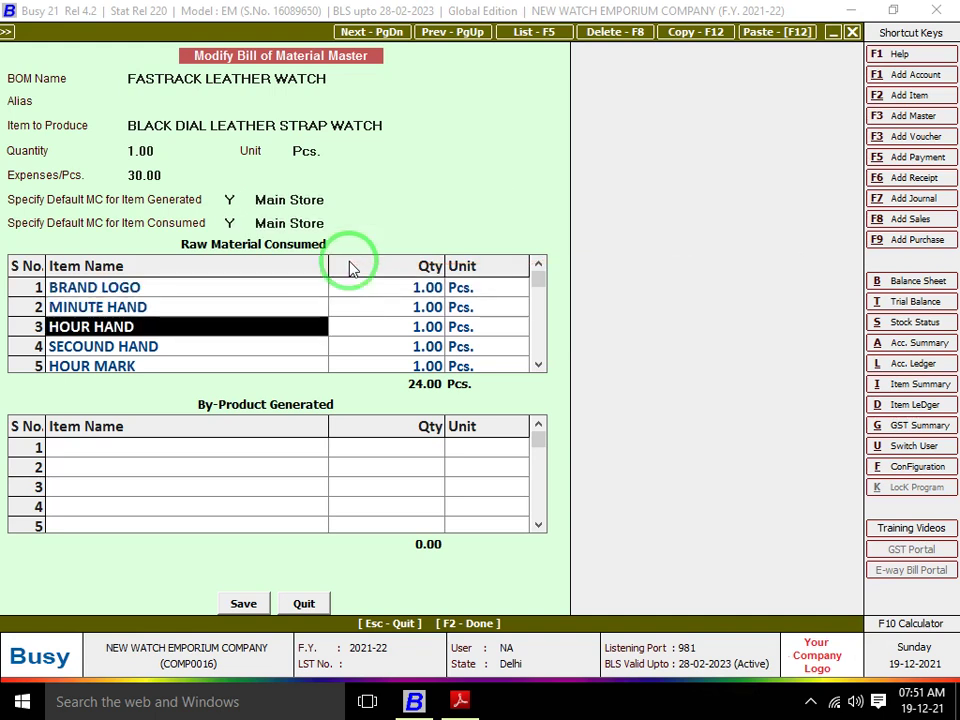
pyautogui.hotkey('alt', 'Tab')
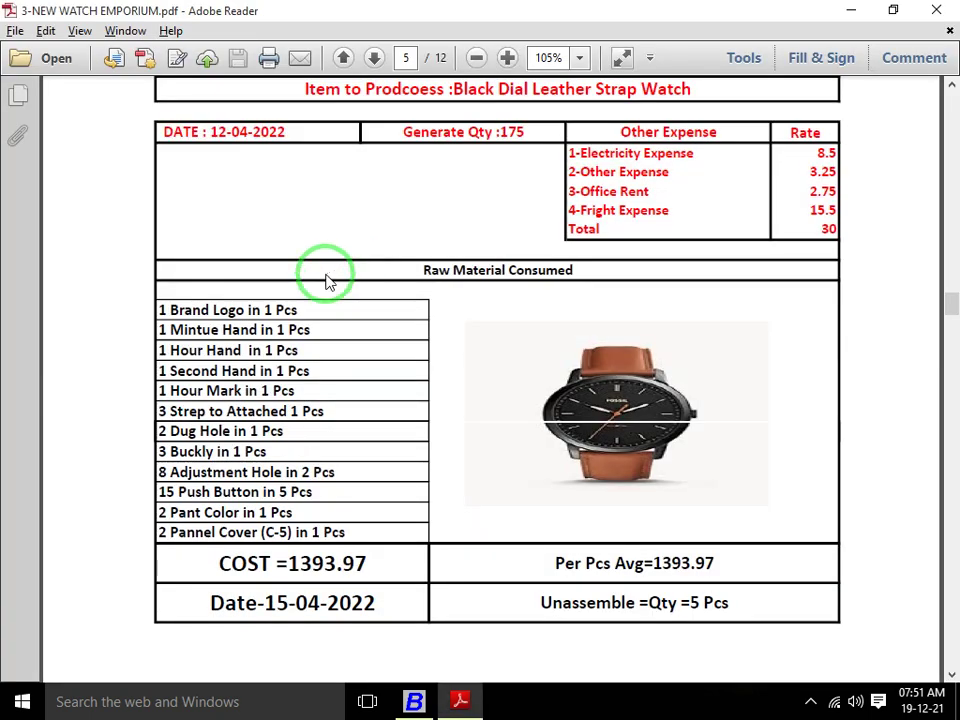
pyautogui.scroll(2, 326, 279)
pyautogui.scroll(-10, 326, 279)
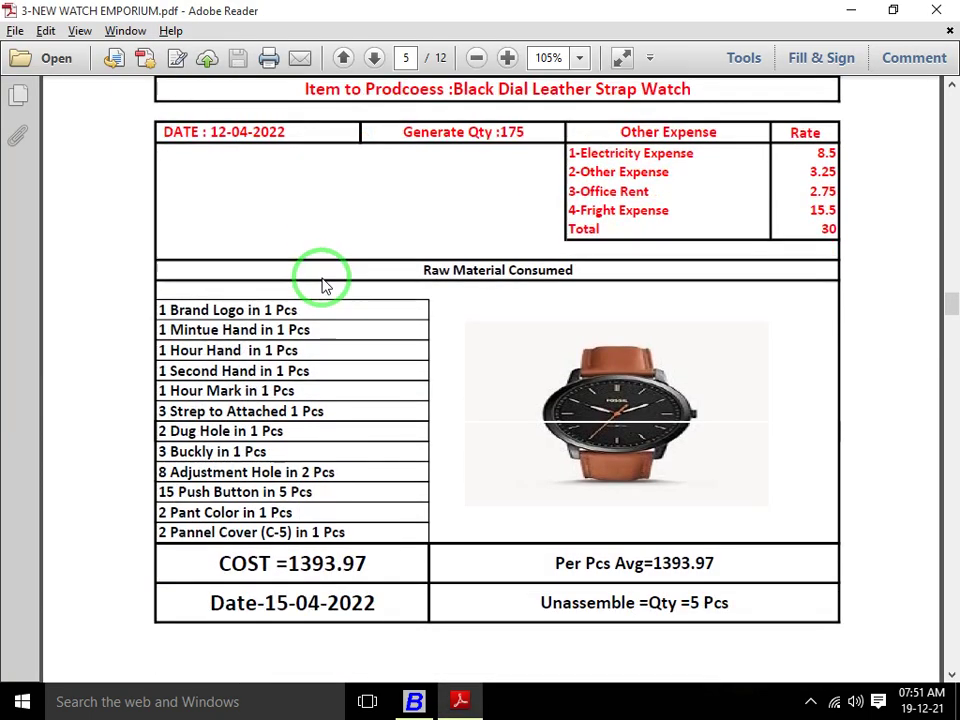
pyautogui.scroll(9, 321, 291)
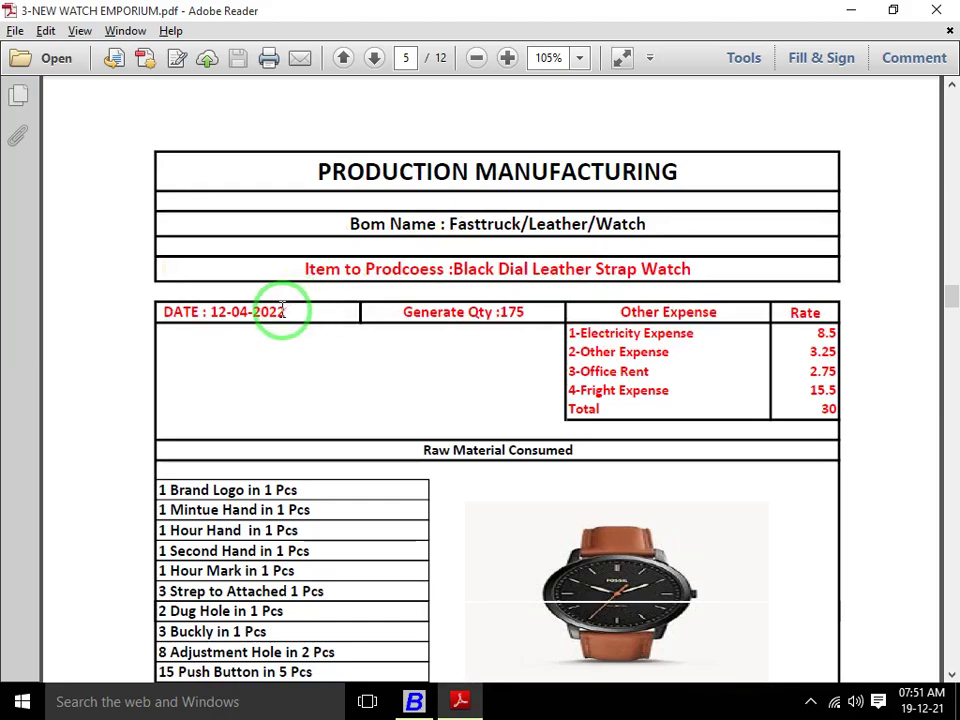
pyautogui.scroll(-5, 279, 311)
pyautogui.hotkey('alt', 'Tab')
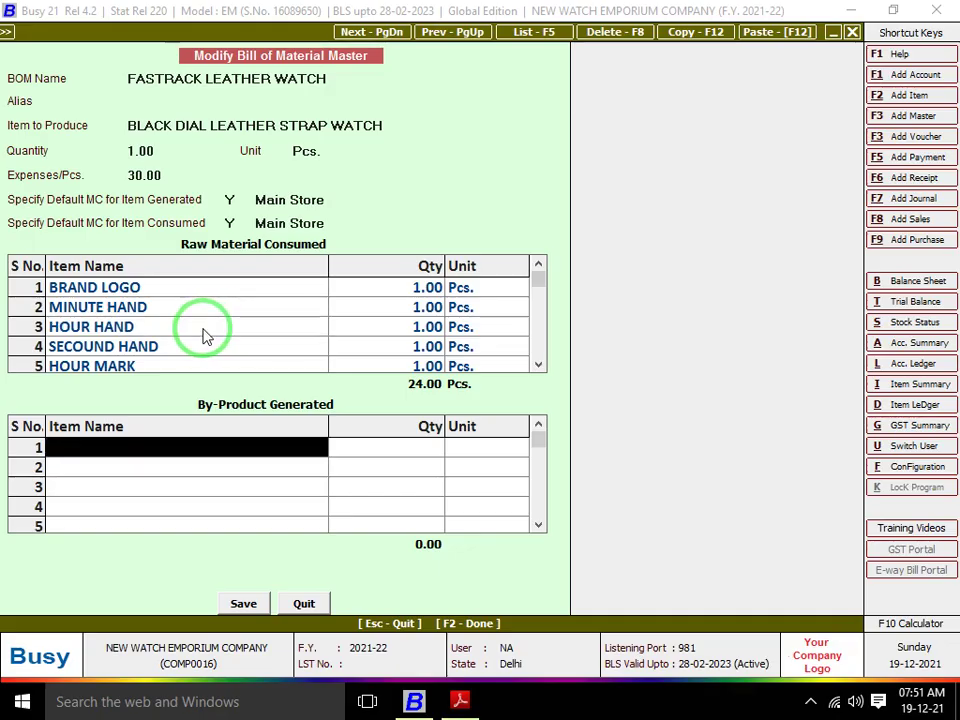
# Save the modified bill of material and continue with FASTRACK LEATHER WATCH in the production voucher
pyautogui.press('F2')
pyautogui.press('Return')
pyautogui.press('Return')
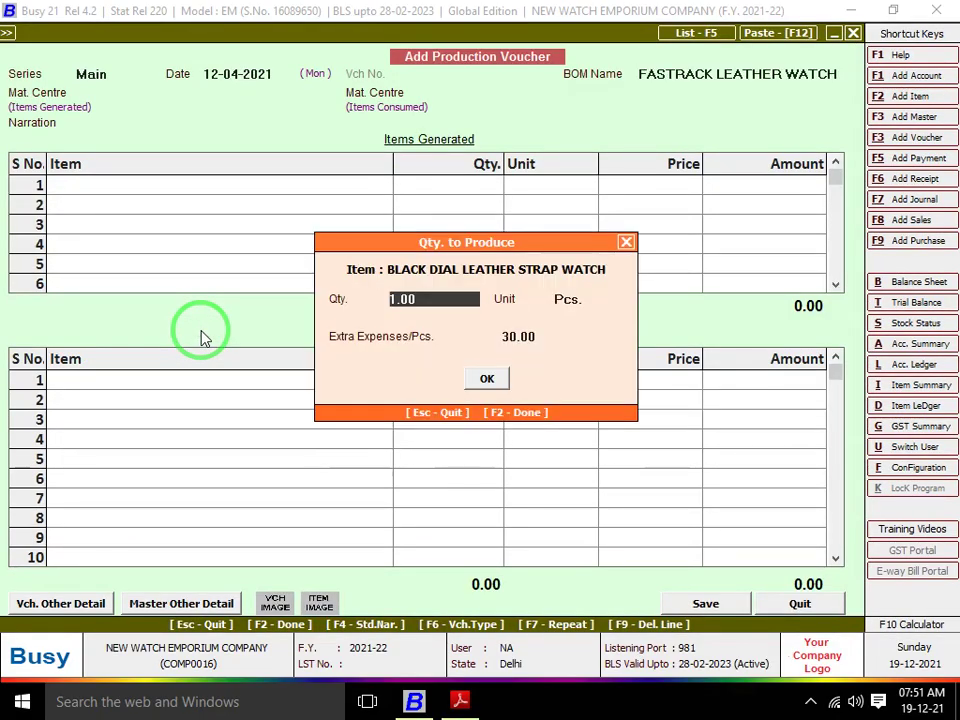
# Set the quantity to produce to 175 Pcs., keep the extra expenses per piece, and fill the voucher with generated and consumed items
pyautogui.write('175')
pyautogui.press('Return')
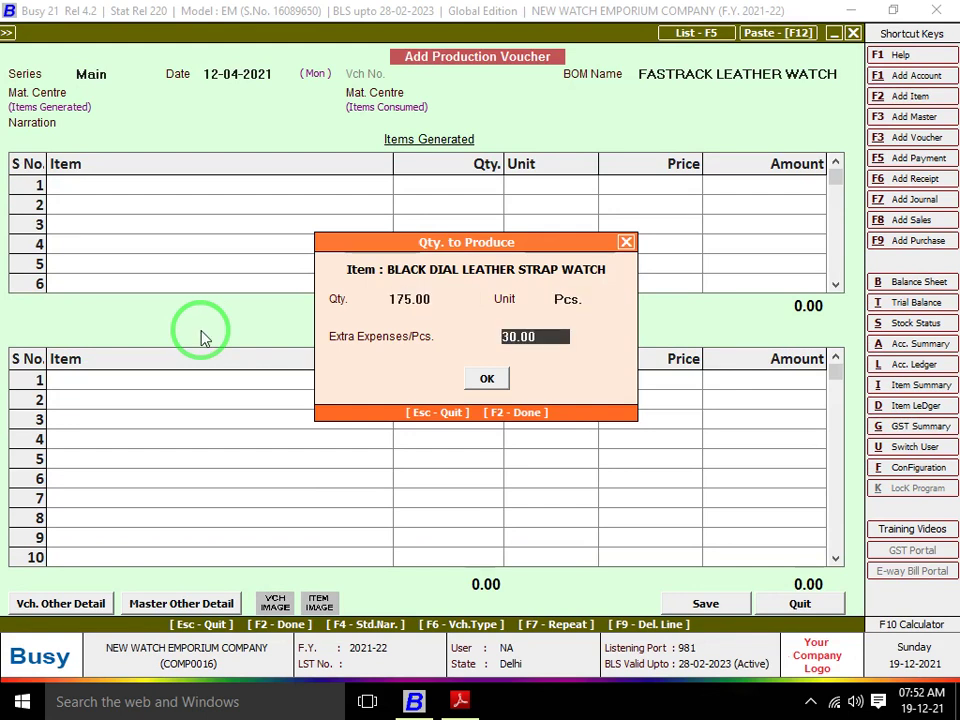
pyautogui.press('Return')
pyautogui.press('Return')
pyautogui.press('Return')
pyautogui.press('Return')
# Compare the generated watch's price with the cost in the PDF and save the production voucher
pyautogui.hotkey('alt', 'Tab')
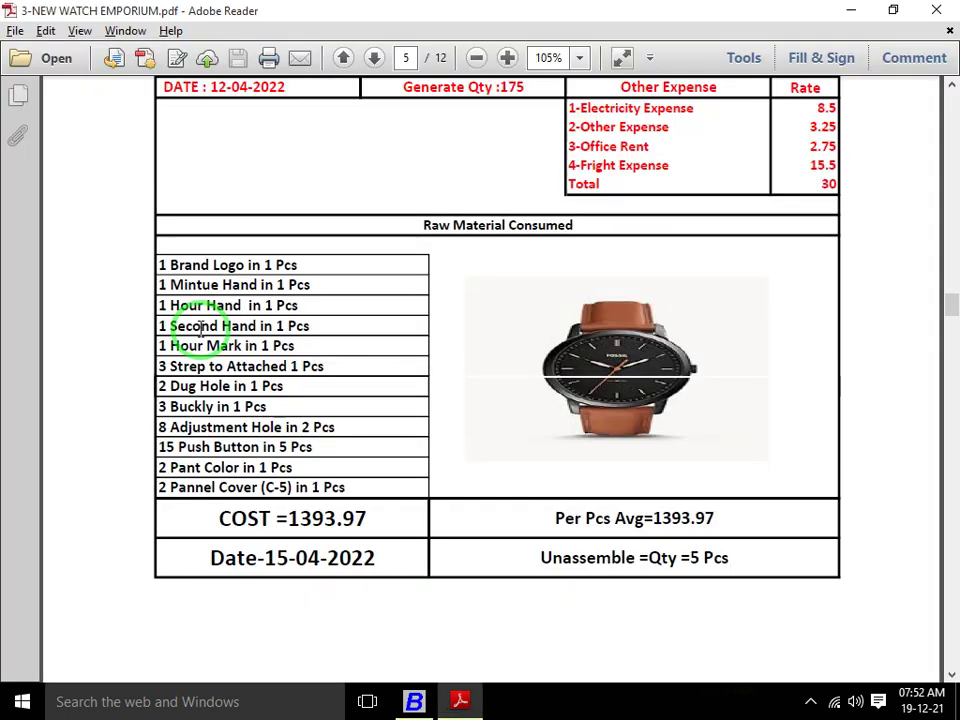
pyautogui.hotkey('alt', 'Tab')
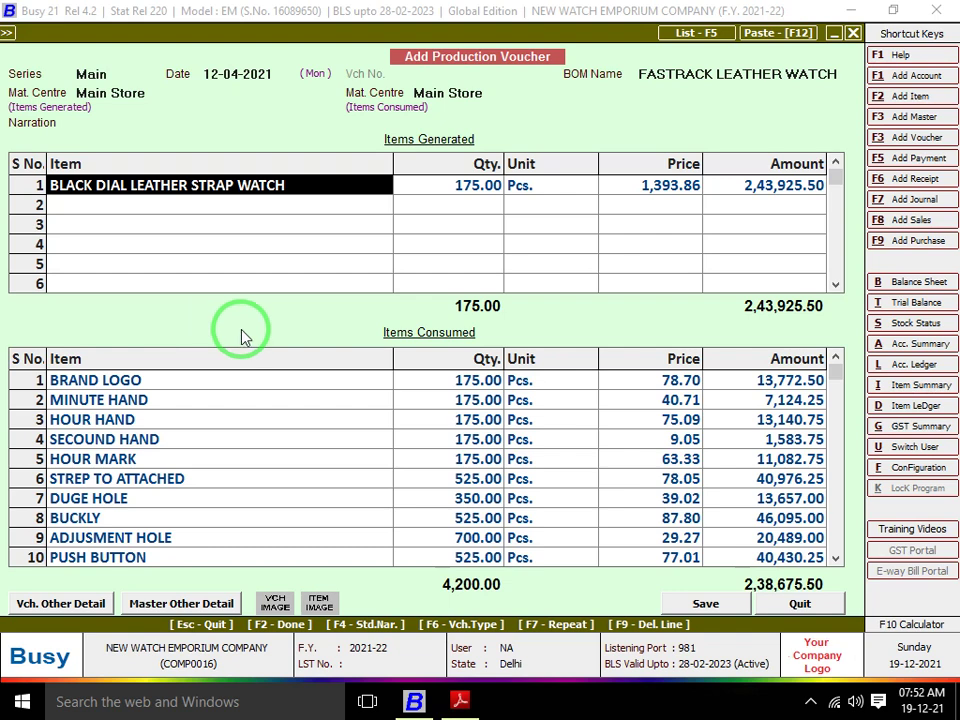
pyautogui.hotkey('alt', 'Tab')
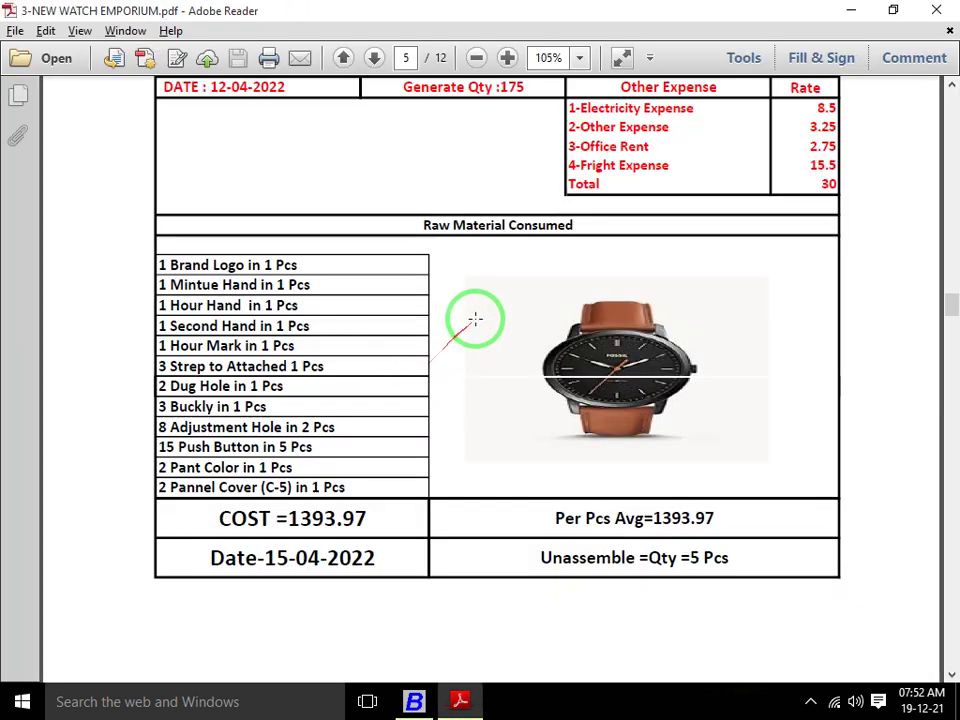
pyautogui.hotkey('alt', 'Tab')
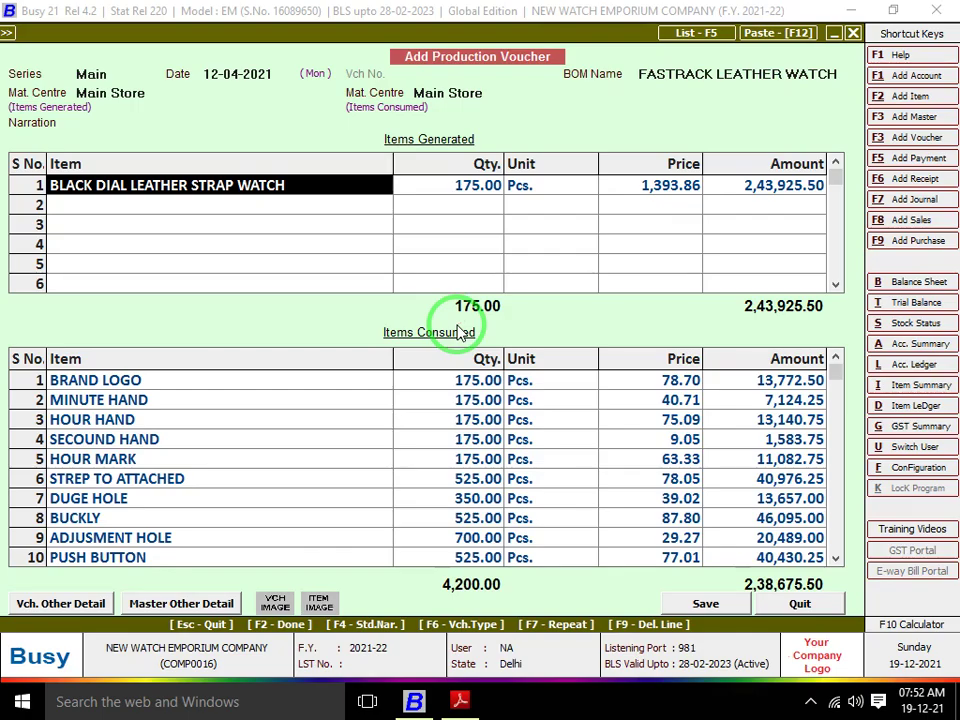
pyautogui.hotkey('alt', 'Tab')
pyautogui.hotkey('alt', 'Tab')
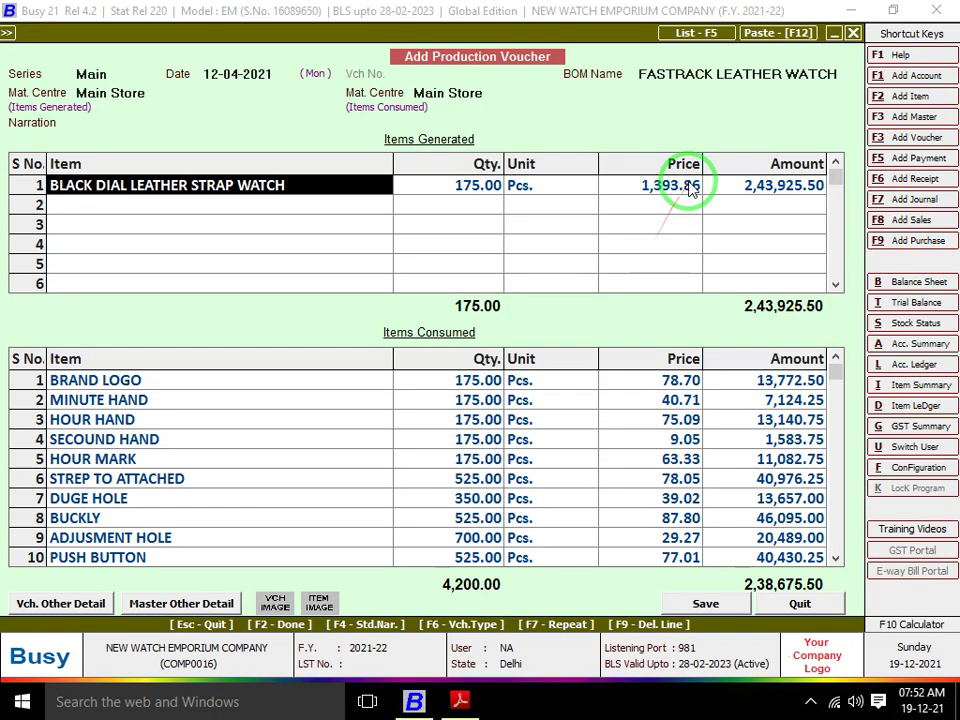
pyautogui.hotkey('alt', 'Tab')
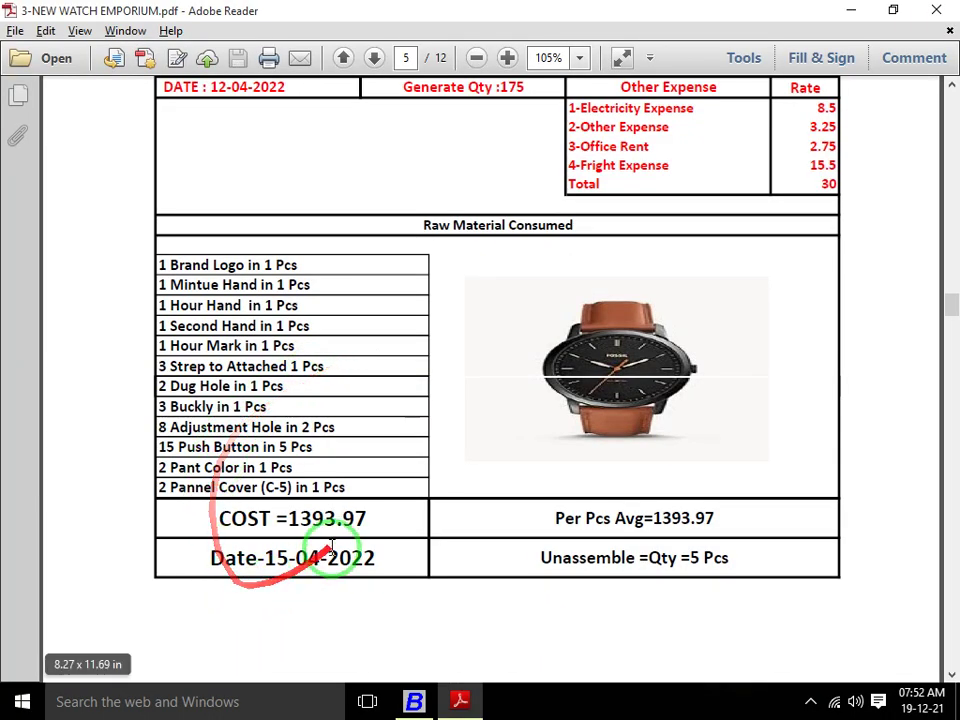
pyautogui.hotkey('alt', 'Tab')
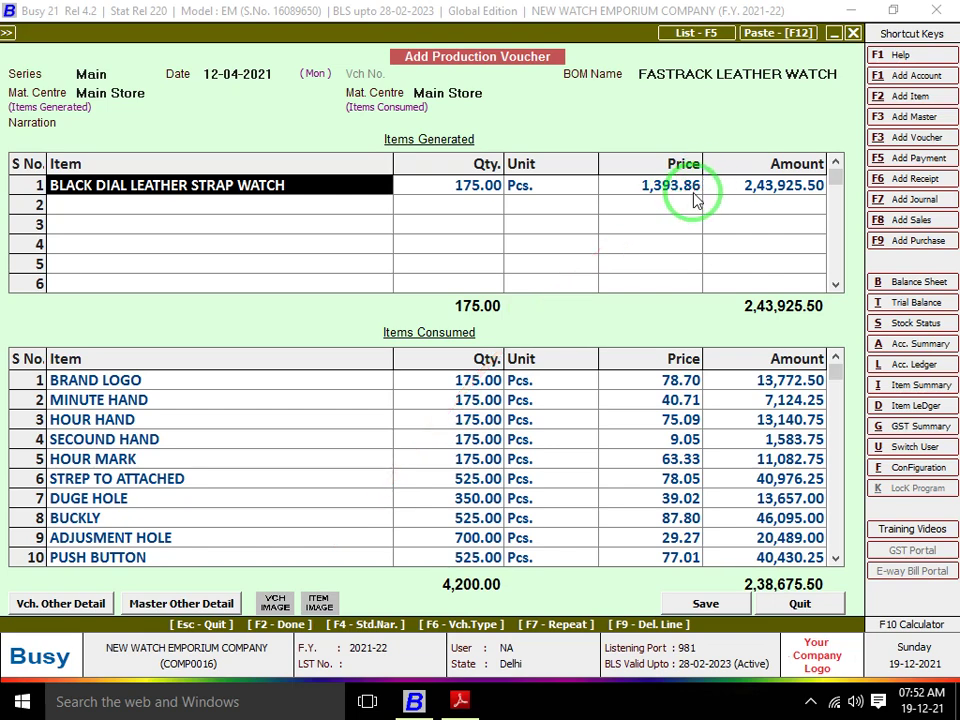
pyautogui.hotkey('alt', 'Tab')
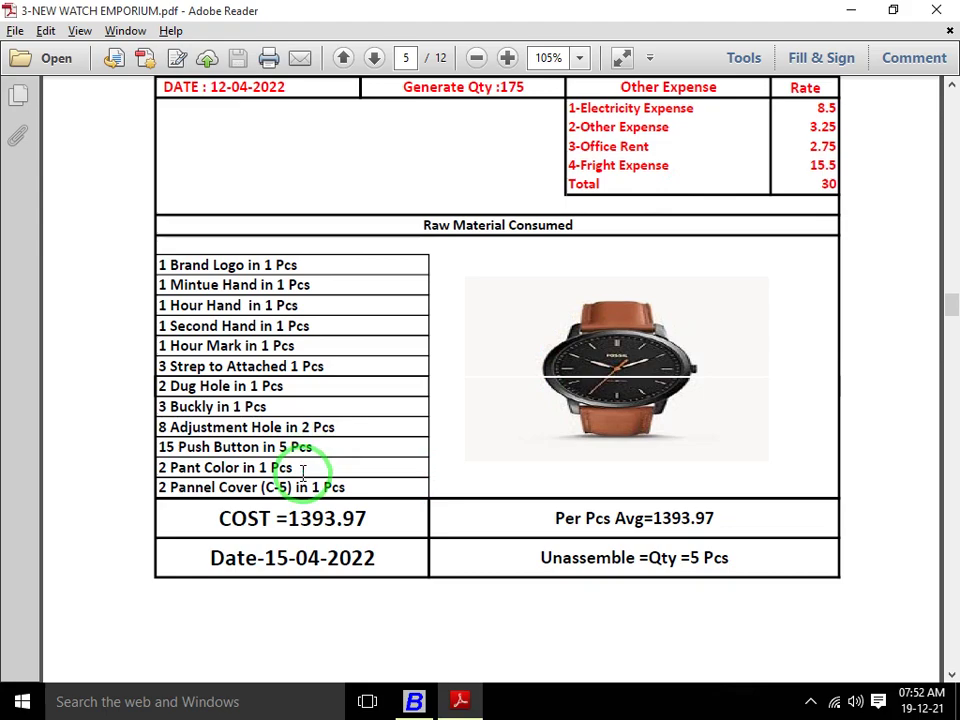
pyautogui.hotkey('alt', 'Tab')
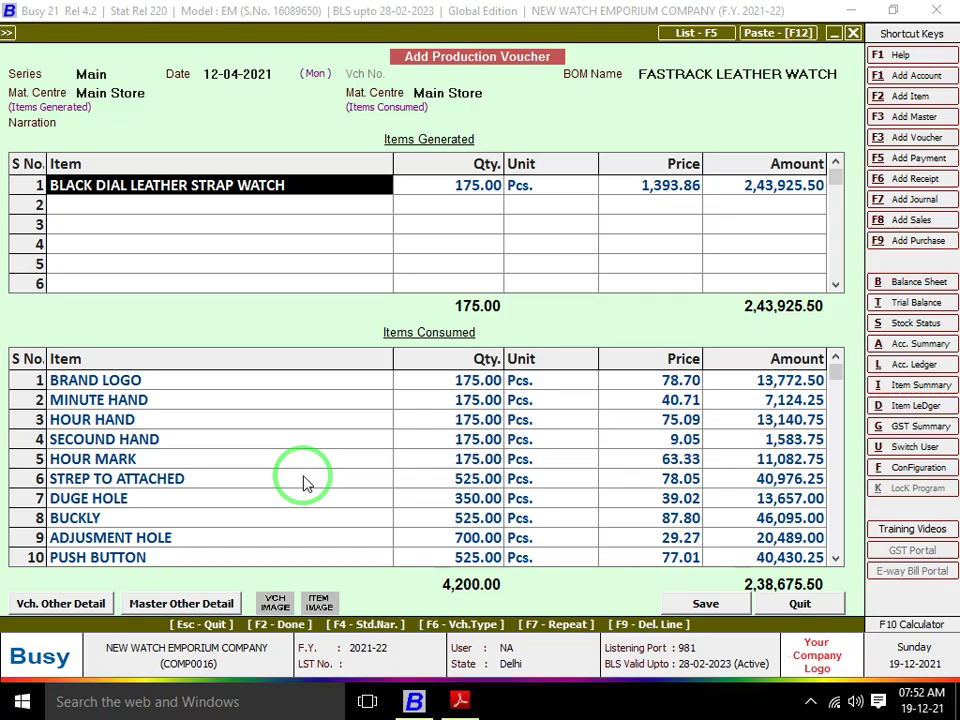
pyautogui.press('F2')
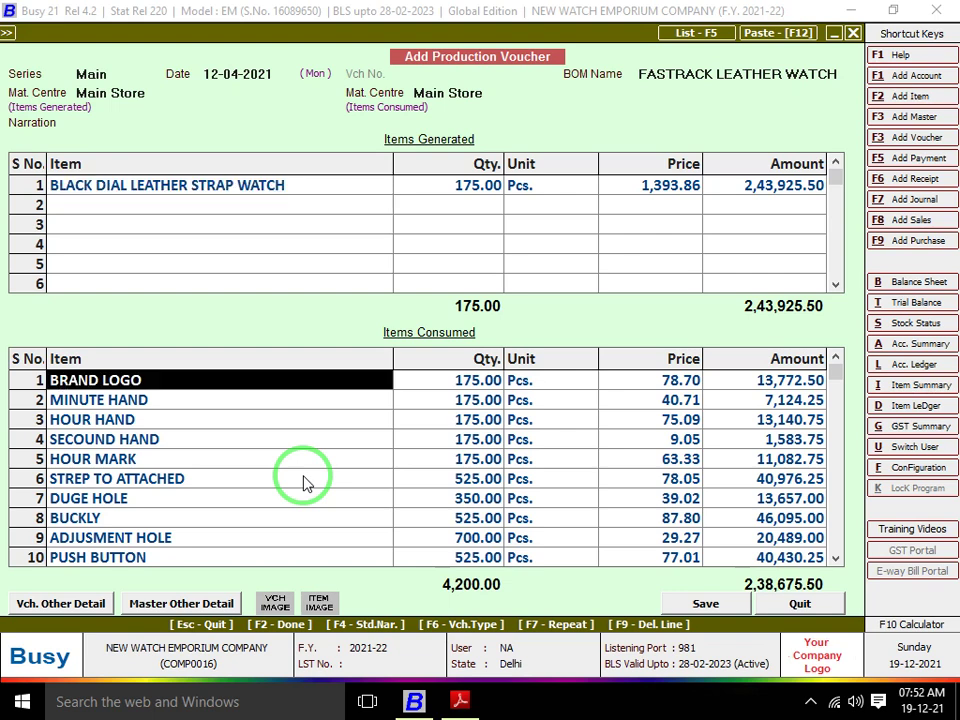
pyautogui.press('Return')
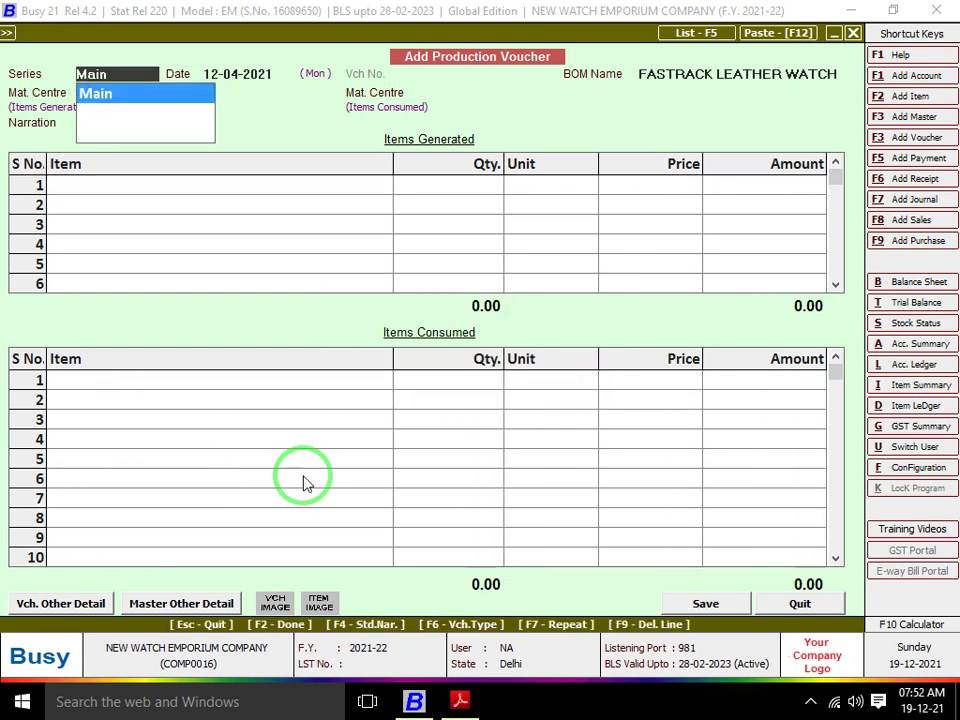
# Find the New Fasttruck Sport Watch production sheet in the PDF and date the new production voucher 14-04-2021
pyautogui.hotkey('alt', 'Tab')
pyautogui.scroll(-1, 303, 475)
pyautogui.scroll(-5, 303, 475)
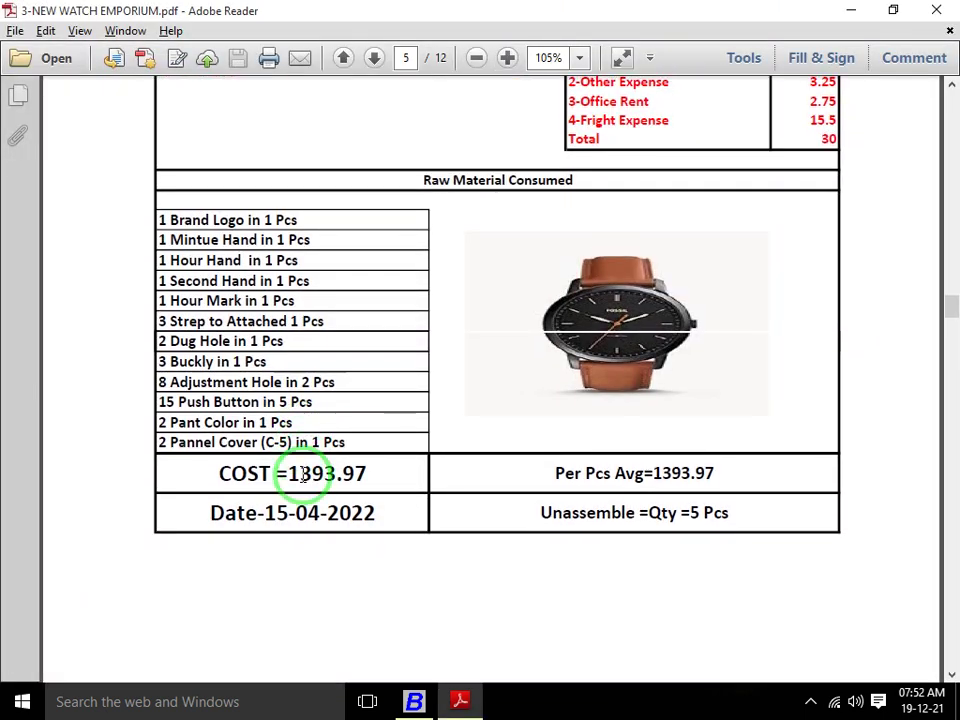
pyautogui.scroll(-8, 305, 480)
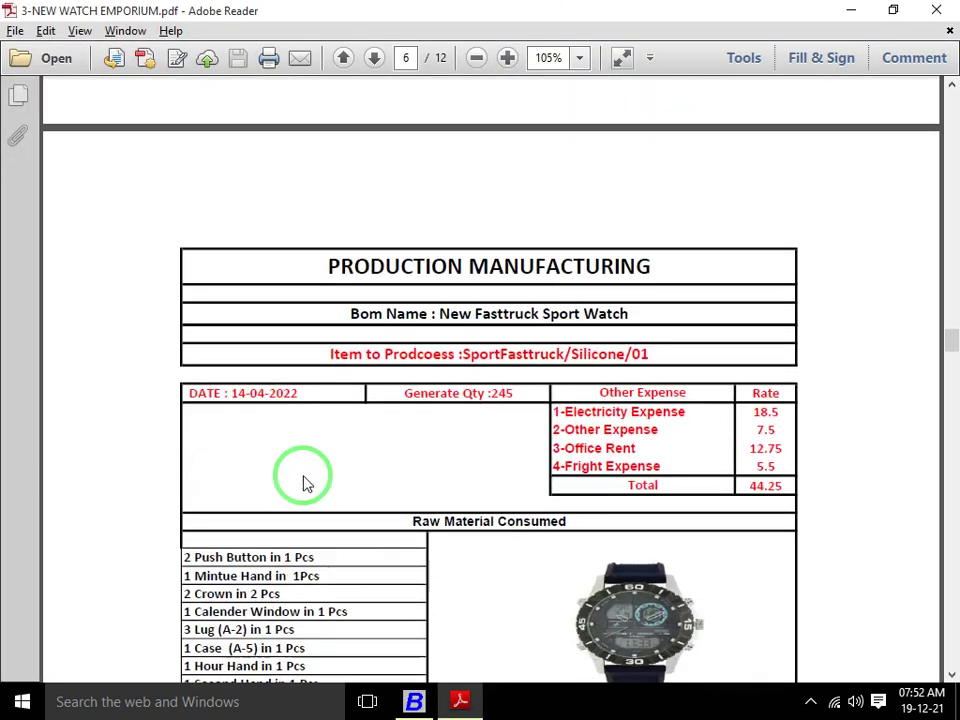
pyautogui.scroll(-1, 303, 477)
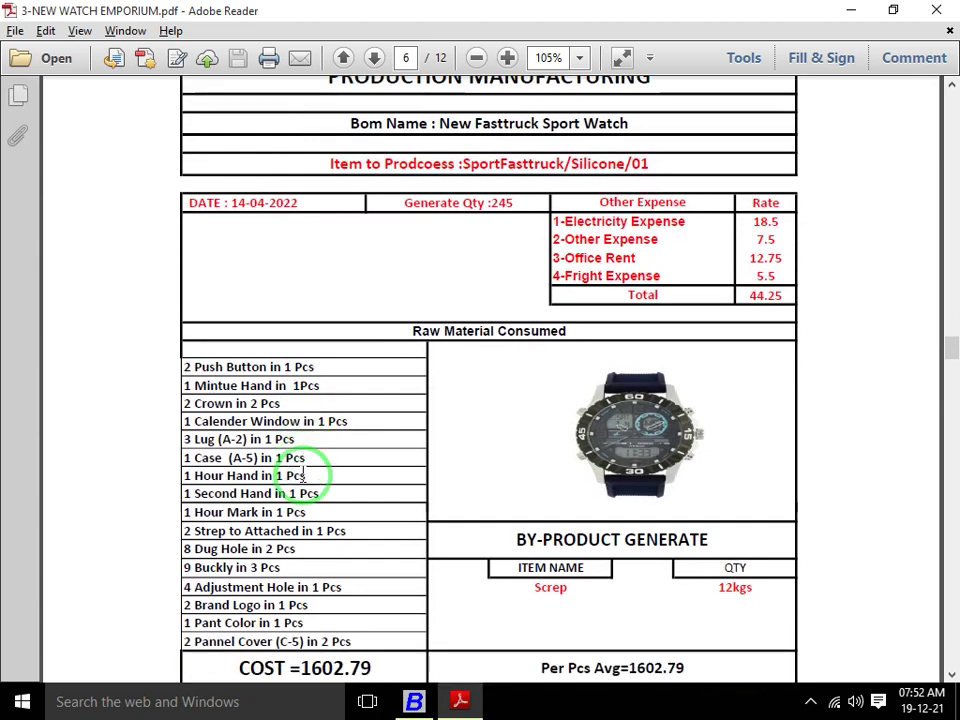
pyautogui.hotkey('alt', 'Tab')
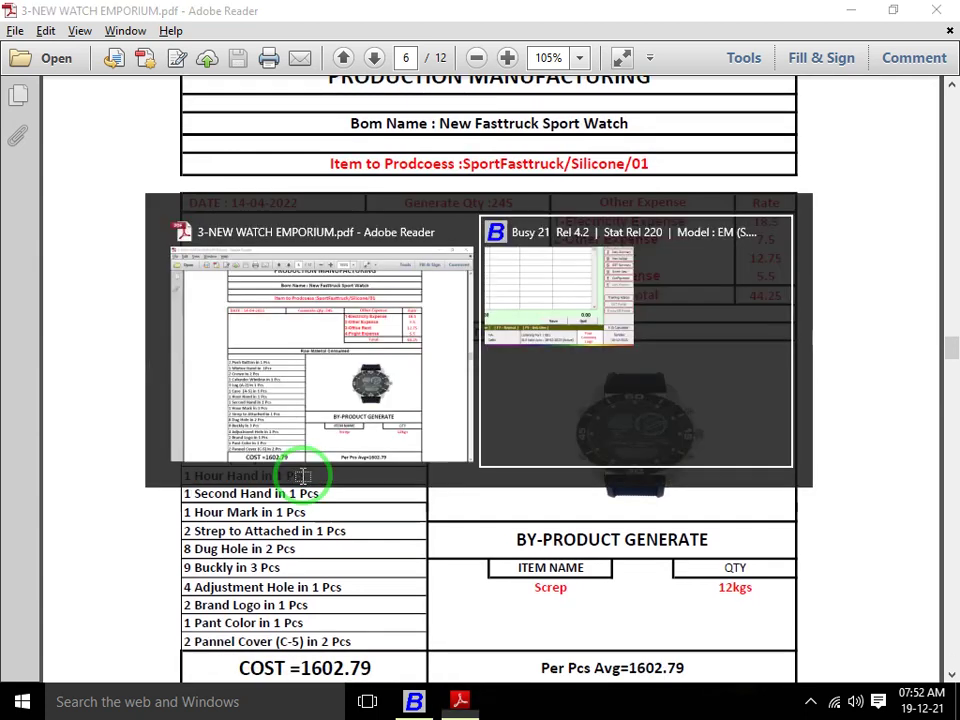
pyautogui.hotkey('alt', 'Tab')
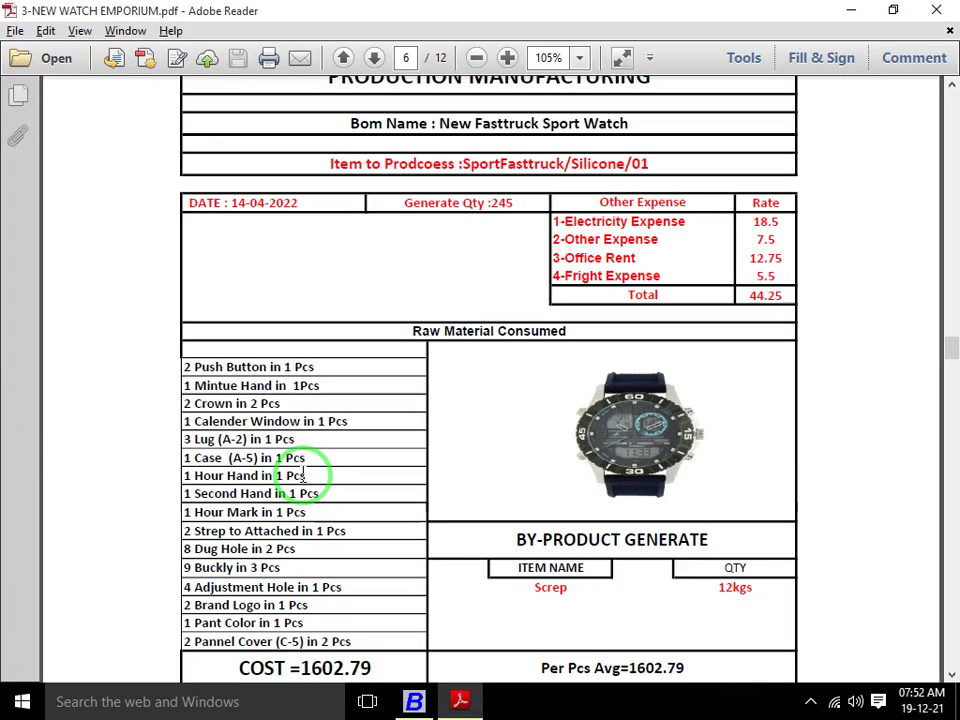
pyautogui.hotkey('alt', 'Tab')
pyautogui.write('4')
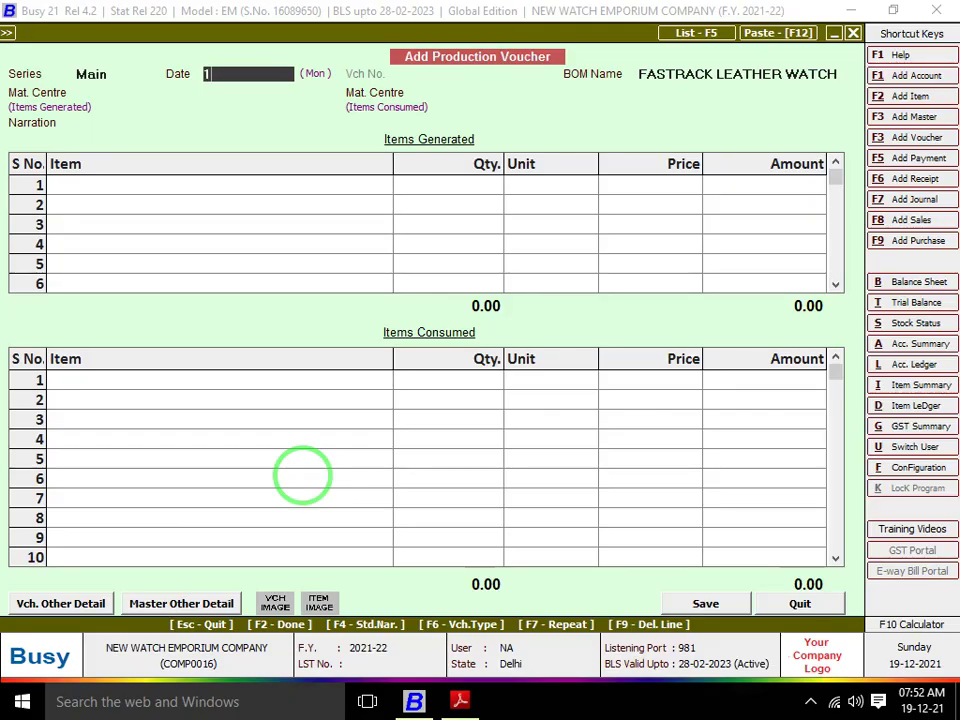
pyautogui.write('4-4')
pyautogui.press('Return')
# Check the production sheet in the PDF and, from the voucher, start a new bill of material named NEW FASTRACK SPORT WATCH
pyautogui.hotkey('alt', 'Tab')
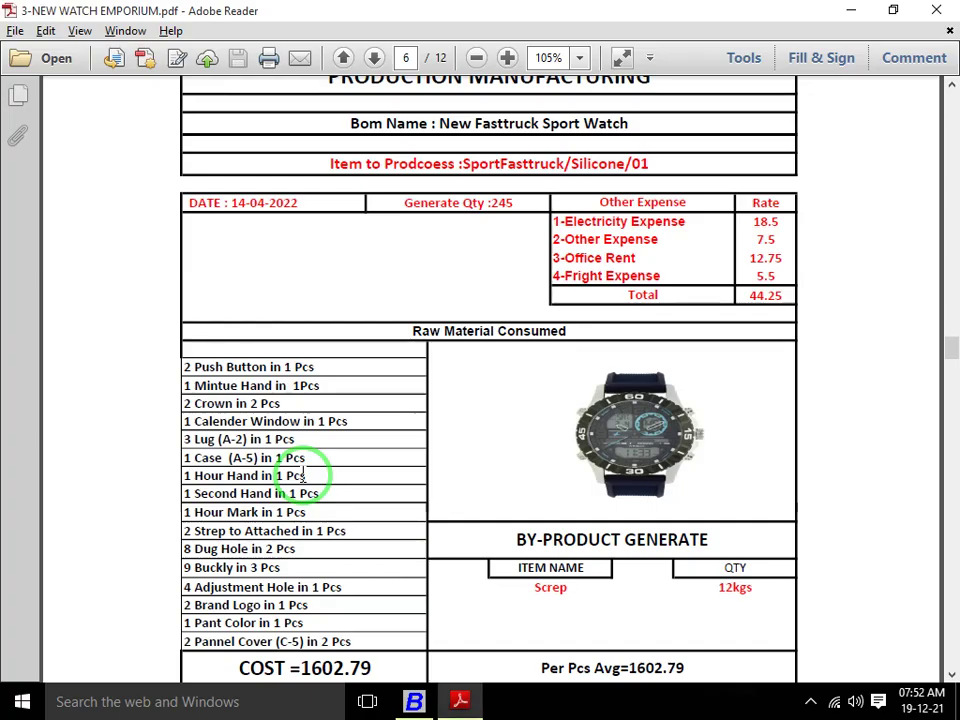
pyautogui.scroll(1, 303, 475)
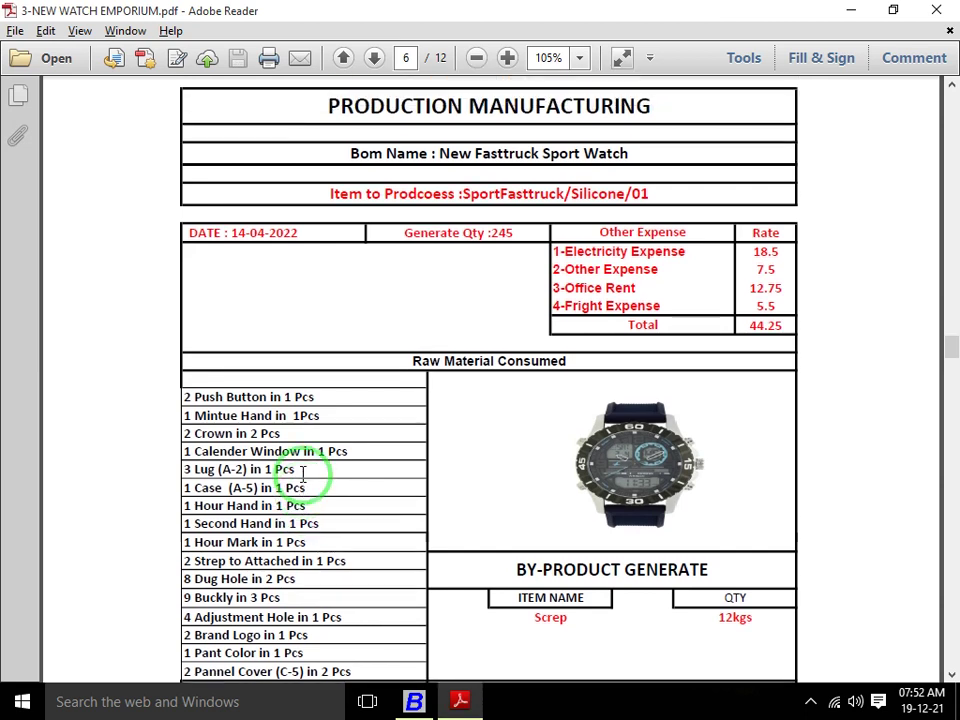
pyautogui.hotkey('alt', 'Tab')
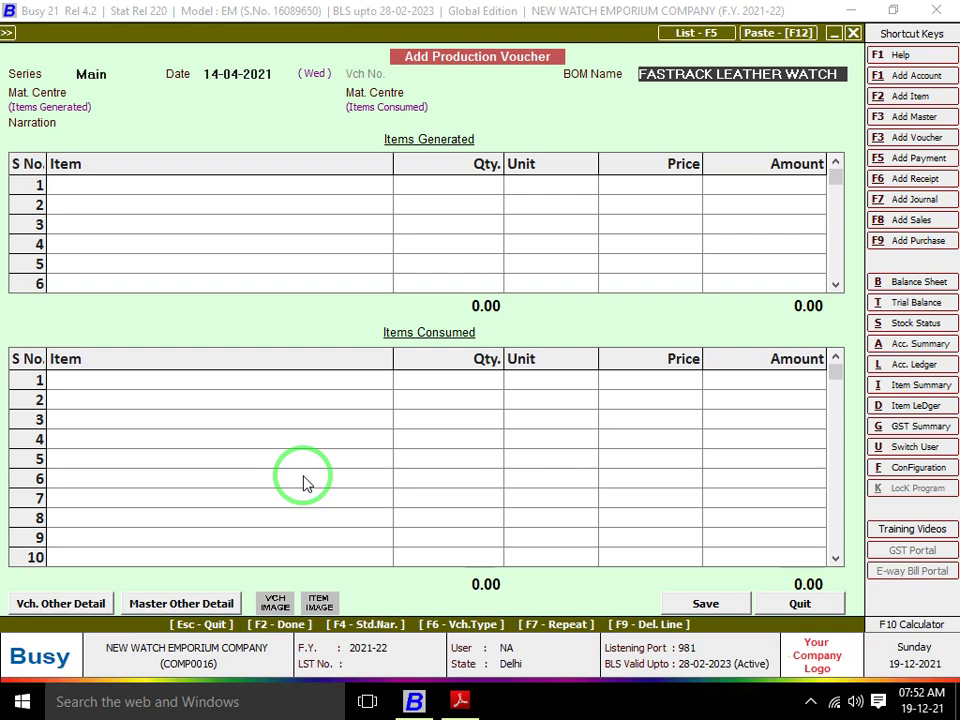
pyautogui.press('F3')
pyautogui.write('NEW')
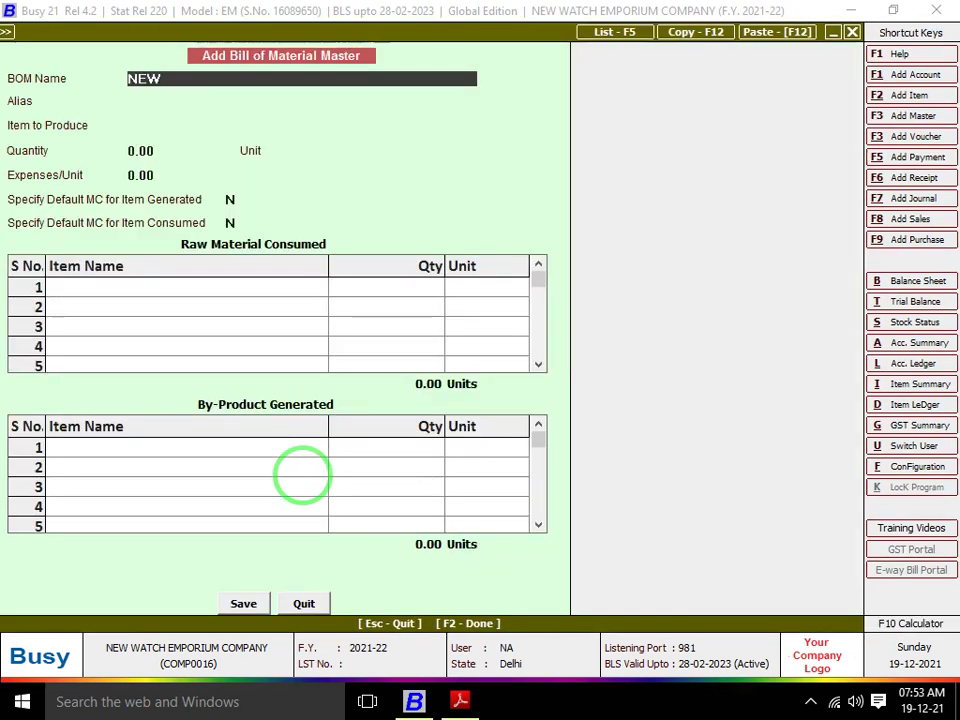
pyautogui.hotkey('alt', 'Tab')
pyautogui.hotkey('alt', 'Tab')
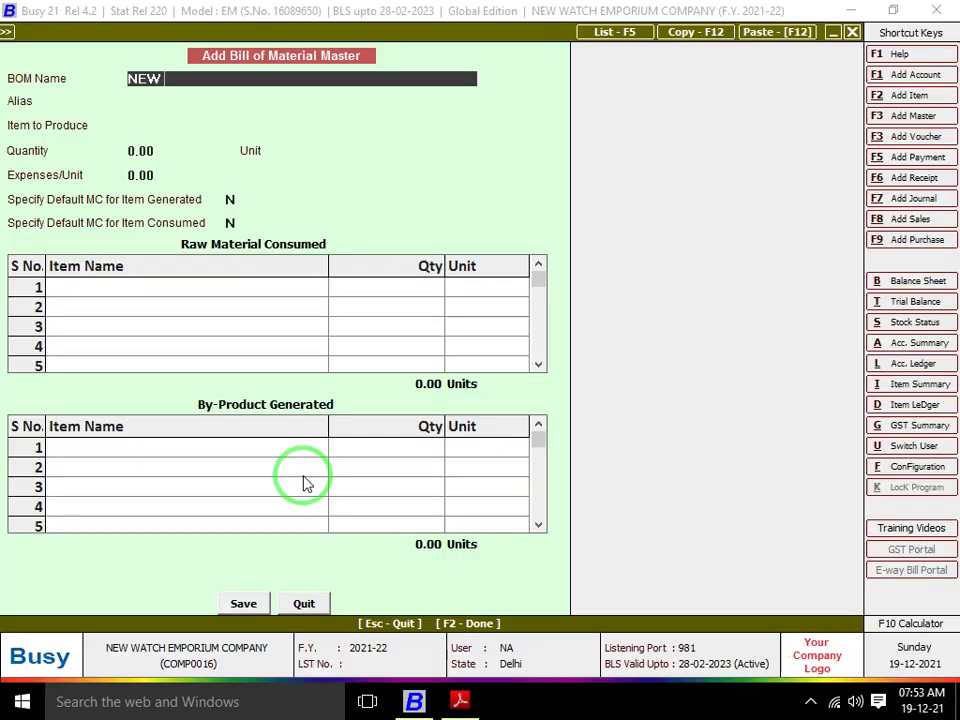
pyautogui.write('FASTRACK')
pyautogui.hotkey('alt', 'Tab')
pyautogui.hotkey('alt', 'Tab')
pyautogui.write('SPORT WA')
pyautogui.press('Return')
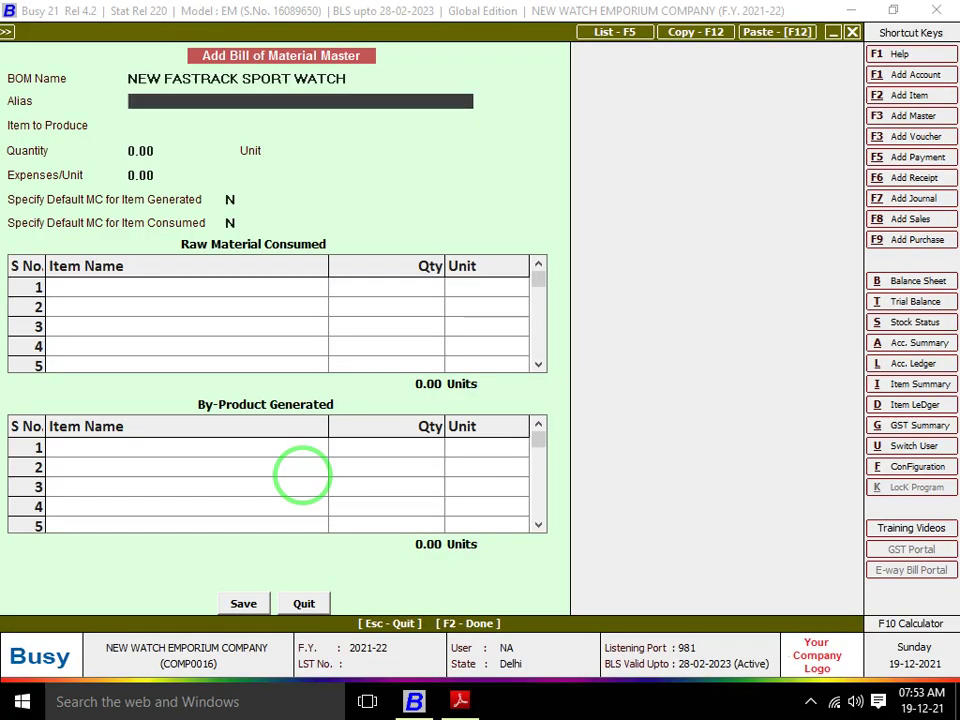
# Leave the alias blank, start a new item master for the item to produce, and check the item's name in the PDF
pyautogui.press('Return')
pyautogui.press('Up')
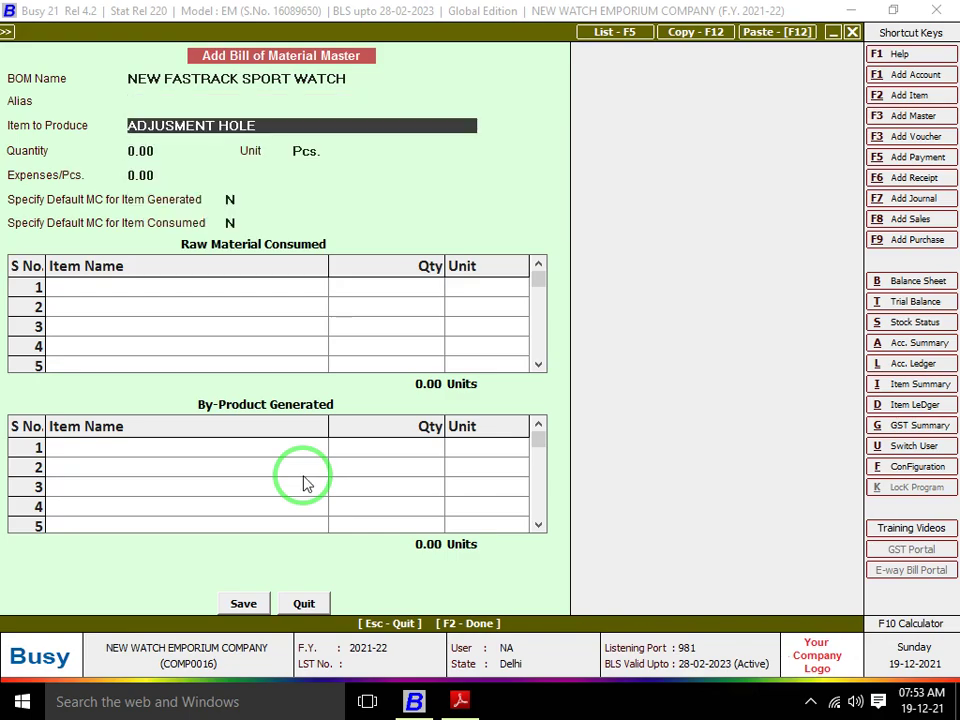
pyautogui.hotkey('alt', 'F2')
pyautogui.hotkey('alt', 'Tab')
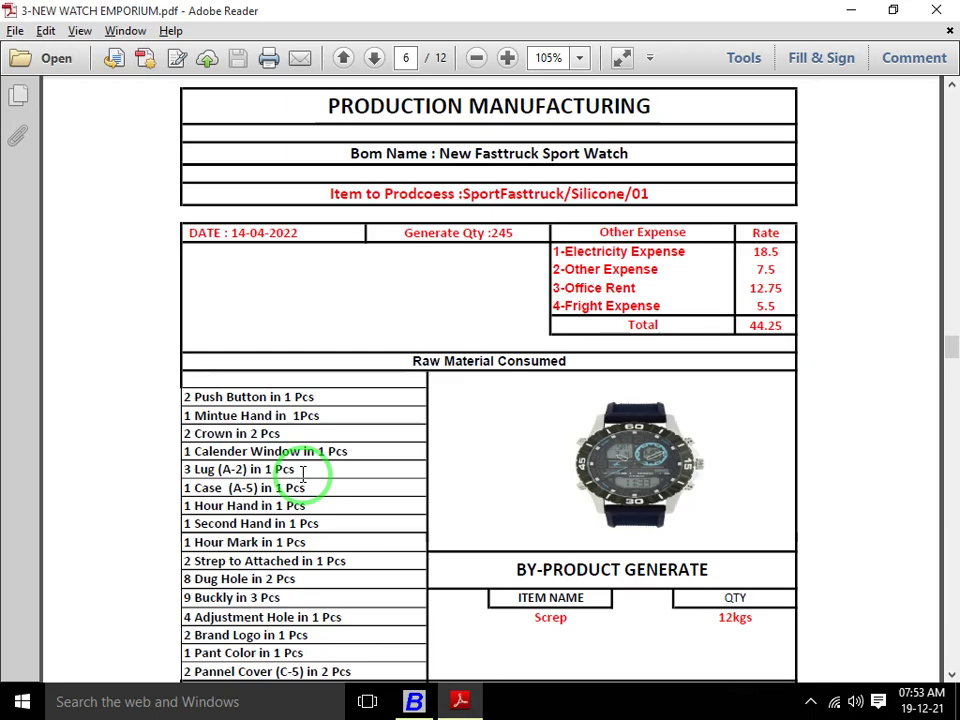
pyautogui.hotkey('alt', 'Tab')
# Name the new item SPORT WATCH SILICONE 01 following the PDF, without an alias
pyautogui.write('SPO')
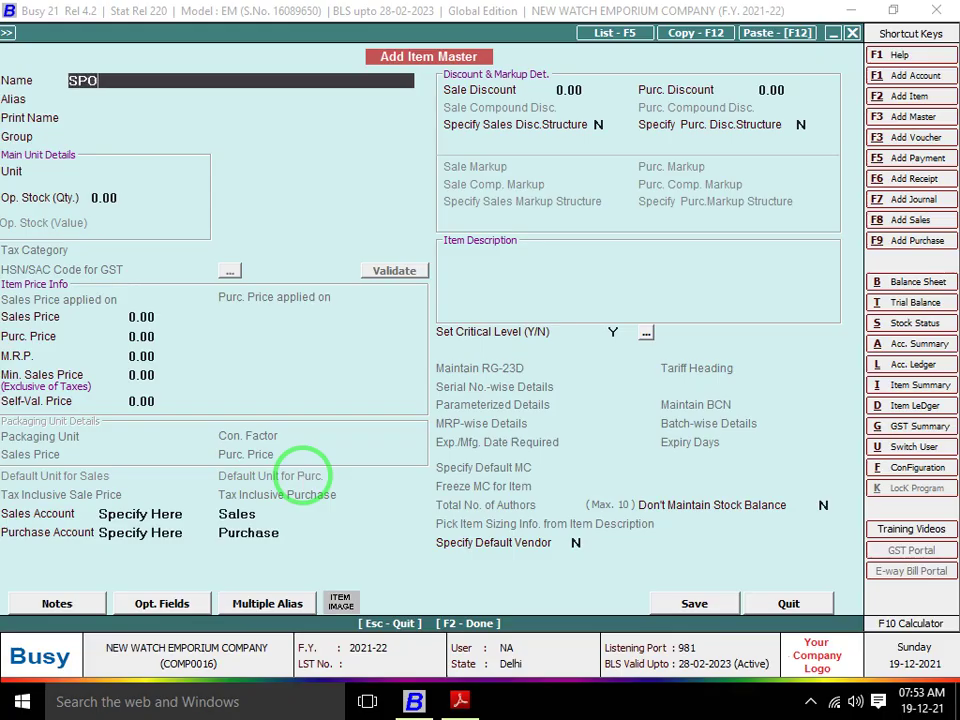
pyautogui.write('RT WATCH')
pyautogui.hotkey('alt', 'Tab')
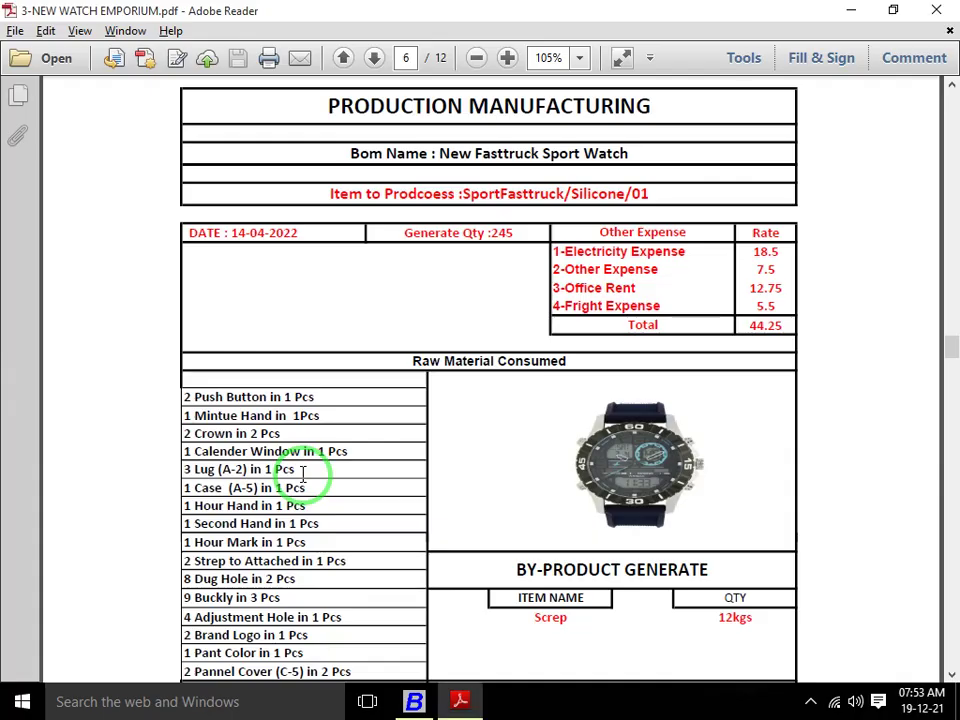
pyautogui.hotkey('alt', 'Tab')
pyautogui.write('SILI')
pyautogui.hotkey('alt', 'Tab')
pyautogui.hotkey('alt', 'Tab')
pyautogui.write('X')
pyautogui.press('BackSpace')
pyautogui.press('BackSpace')
pyautogui.write('CONE')
pyautogui.hotkey('alt', 'Tab')
pyautogui.hotkey('alt', 'Tab')
pyautogui.write('01')
pyautogui.press('Return')
pyautogui.press('Return')
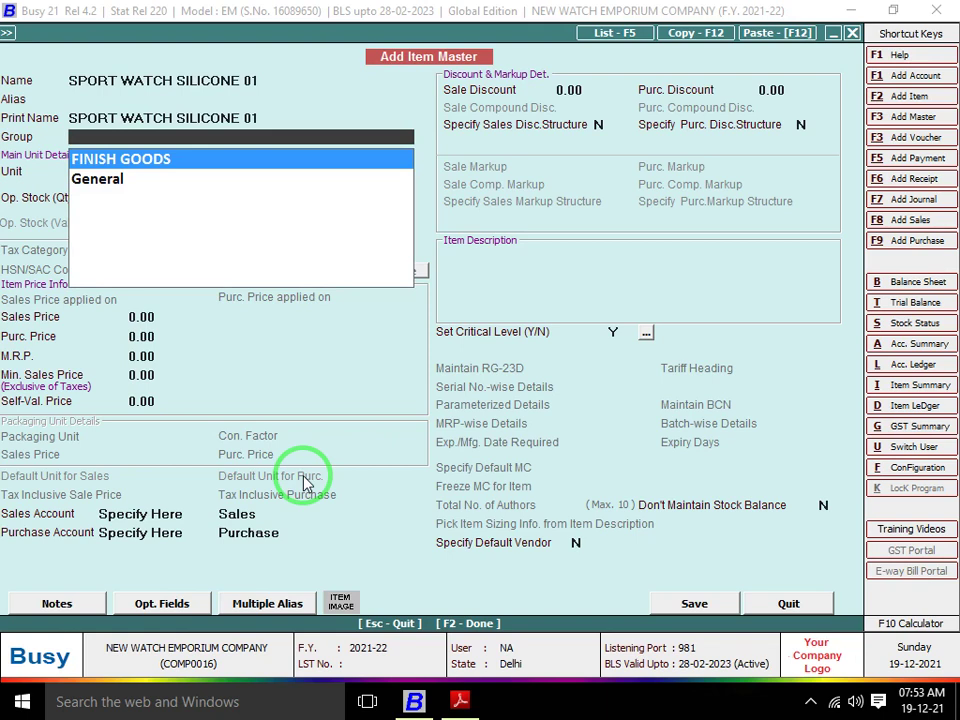
# Assign the SPORT WATCH SILICONE 01 item to group FINISH GOODS with unit Pcs. and save the item master
pyautogui.press('Return')
pyautogui.press('Return')
pyautogui.press('Up')
pyautogui.write('P')
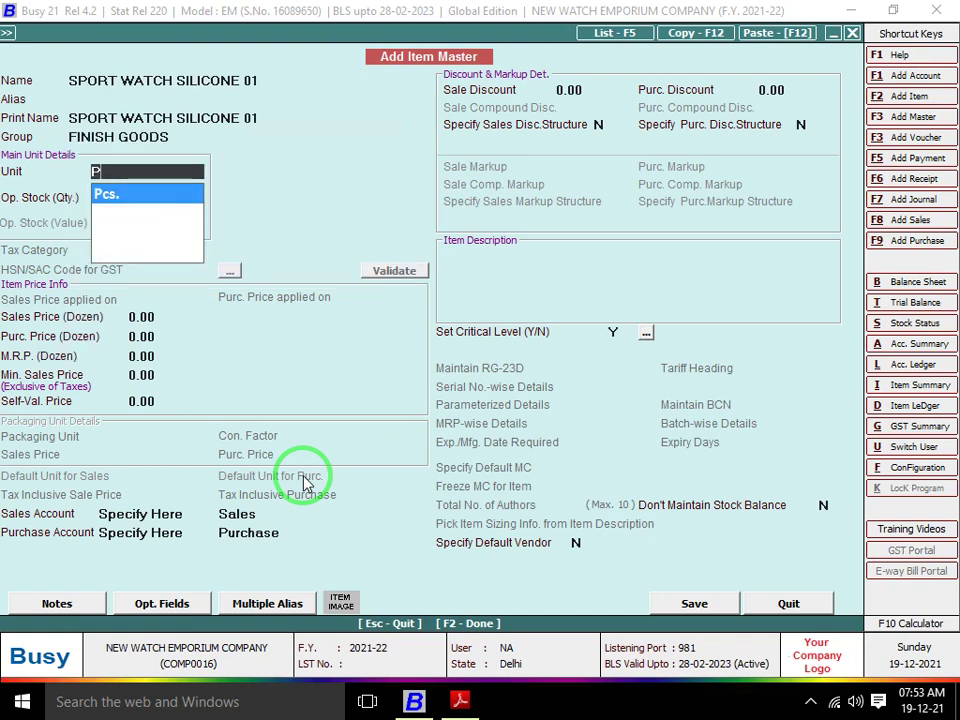
pyautogui.press('Return')
pyautogui.press('Return')
pyautogui.press('Return')
pyautogui.press('Return')
pyautogui.press('Return')
pyautogui.press('Return')
pyautogui.press('Return')
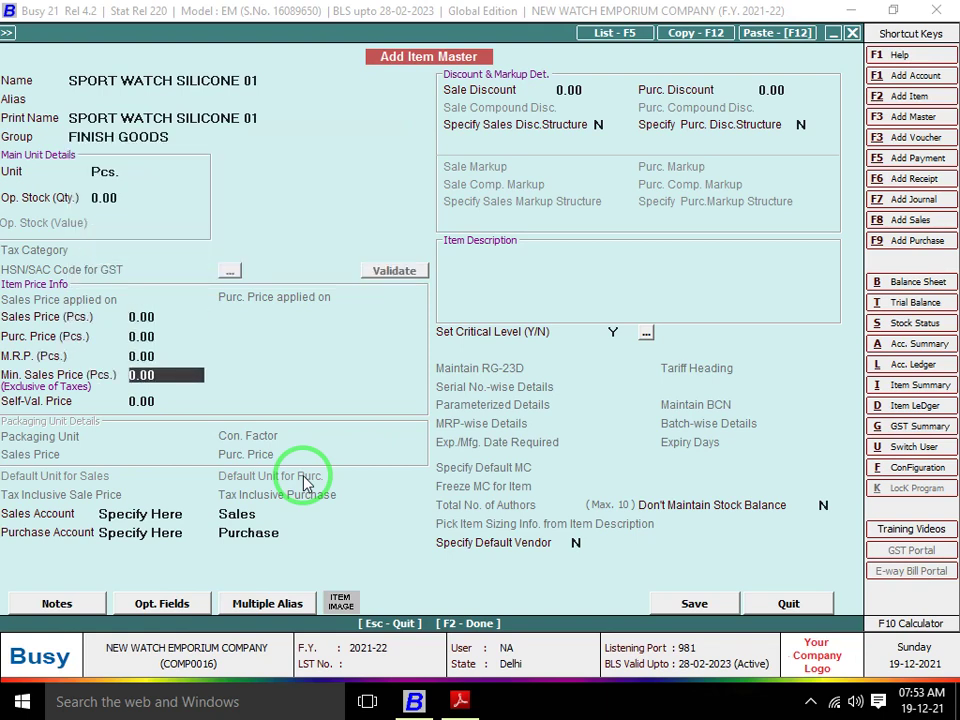
pyautogui.press('F2')
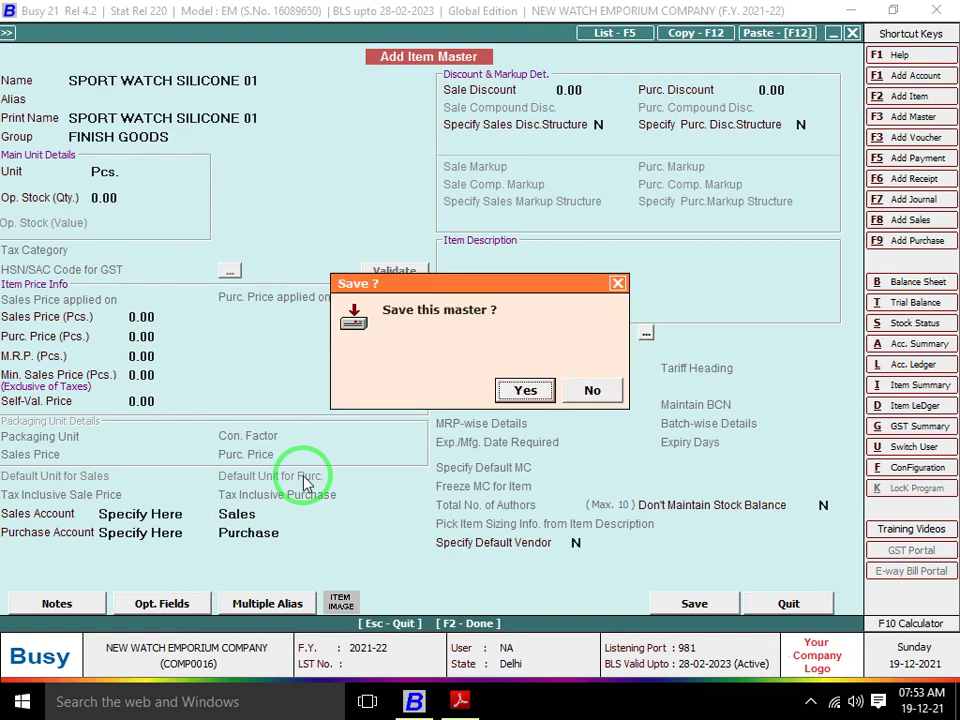
pyautogui.press('Return')
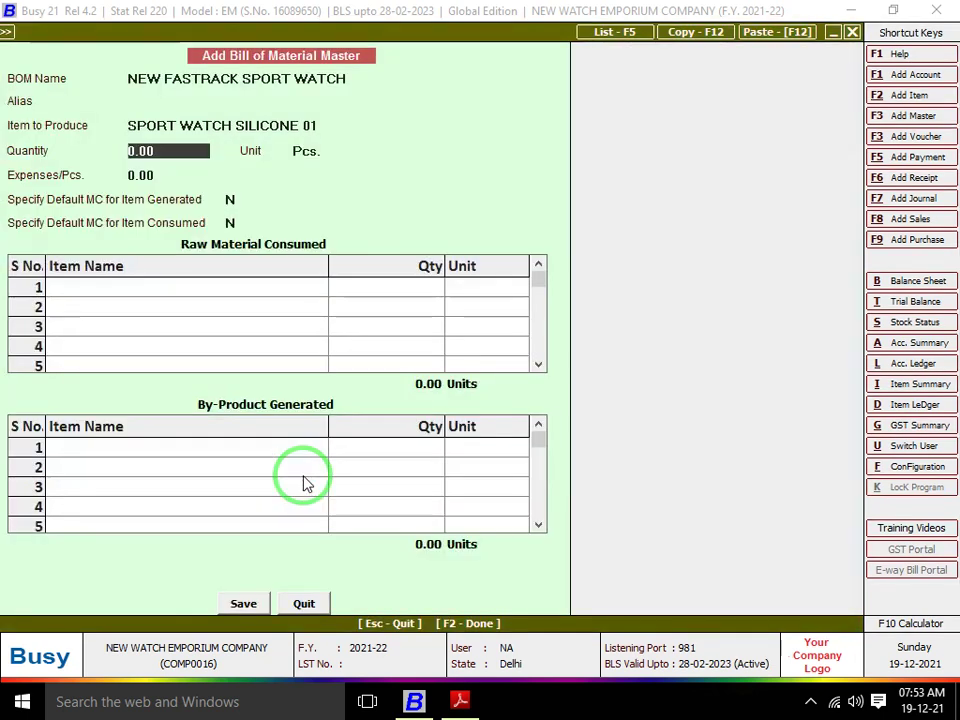
# Set the bill of material's quantity to produce to 1 with unit Pcs
pyautogui.press('Return')
pyautogui.press('Return')
pyautogui.write('1')
pyautogui.press('Return')
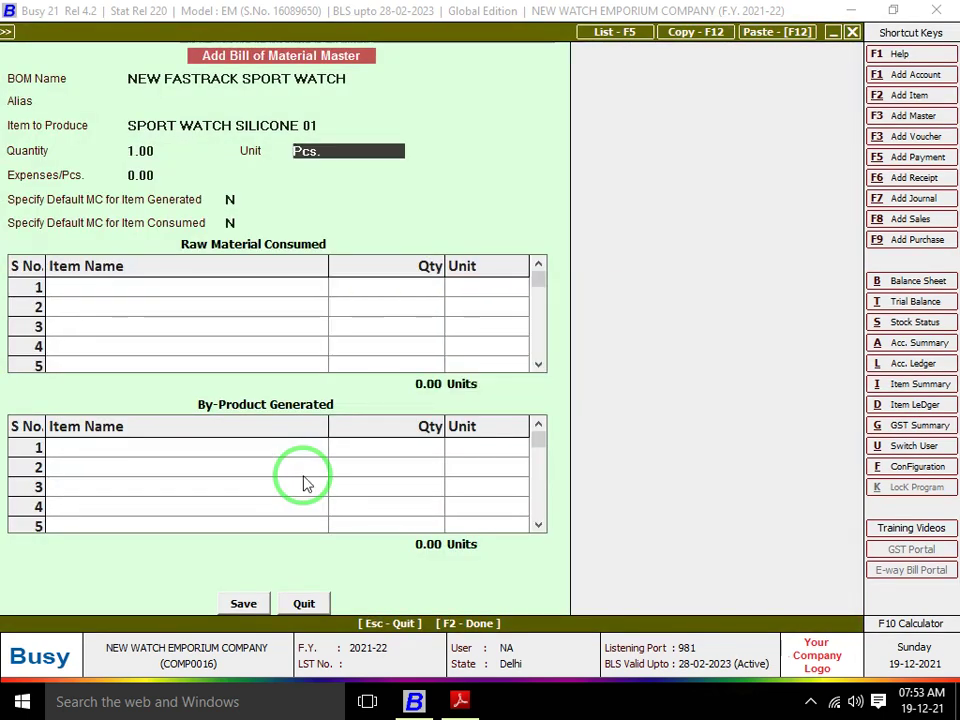
pyautogui.press('Return')
# Check the total of other expenses in the Adobe Reader PDF and set Expenses/Pcs. to 44.25 in Busy
pyautogui.hotkey('alt', 'Tab')
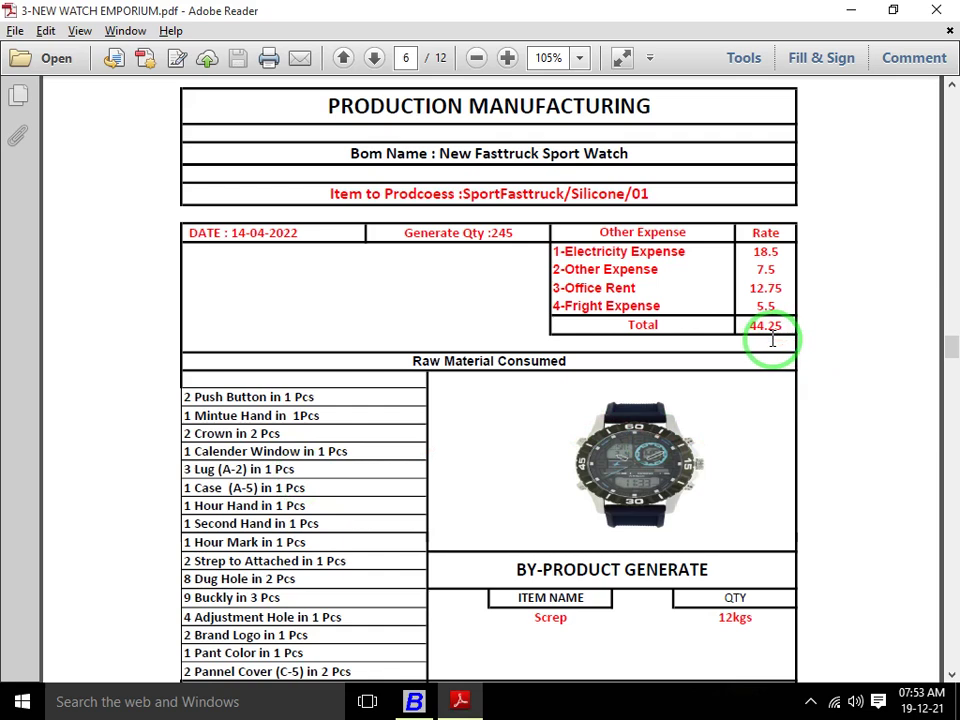
pyautogui.hotkey('alt', 'Tab')
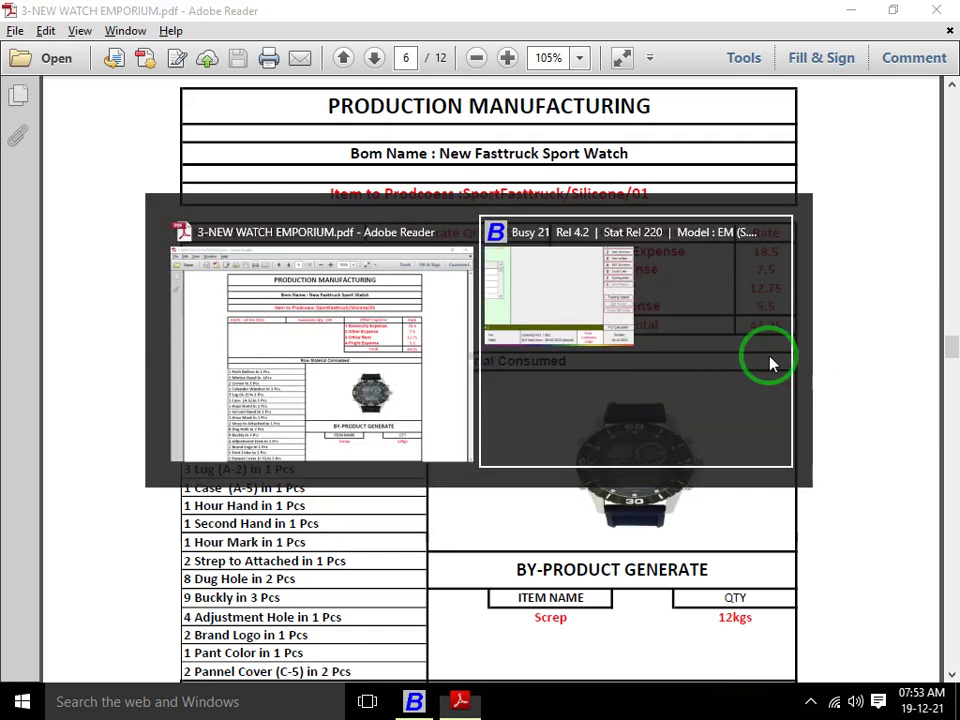
pyautogui.write('44.25')
pyautogui.press('Return')
# Enable default material centres for both items generated and items consumed, choosing Main Store for each
pyautogui.press('y')
pyautogui.press('Return')
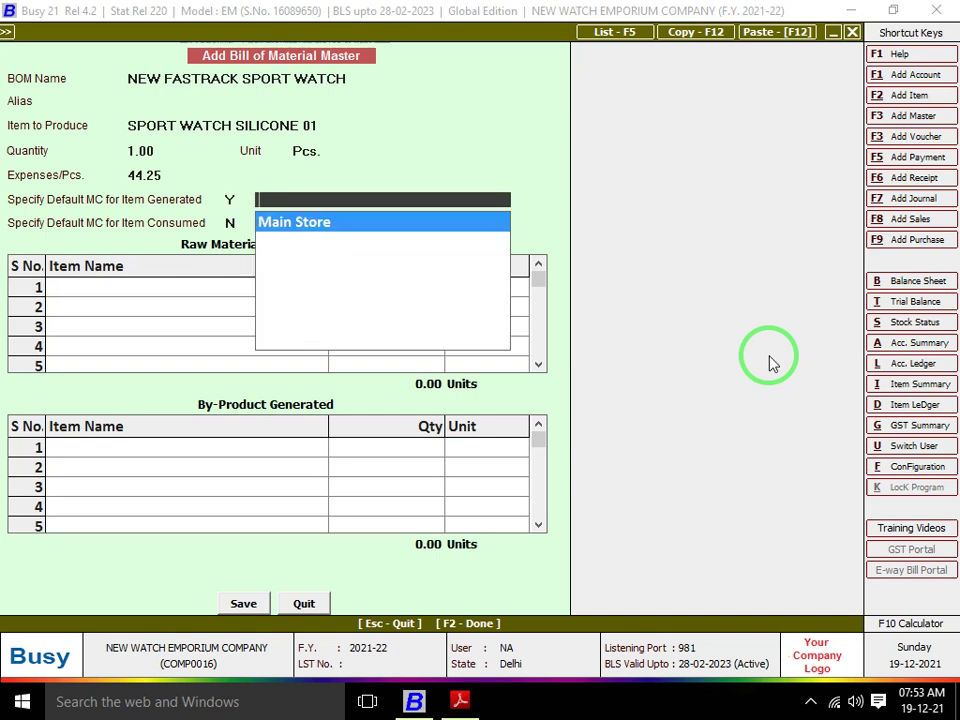
pyautogui.press('Return')
pyautogui.press('y')
pyautogui.press('Return')
pyautogui.press('Return')
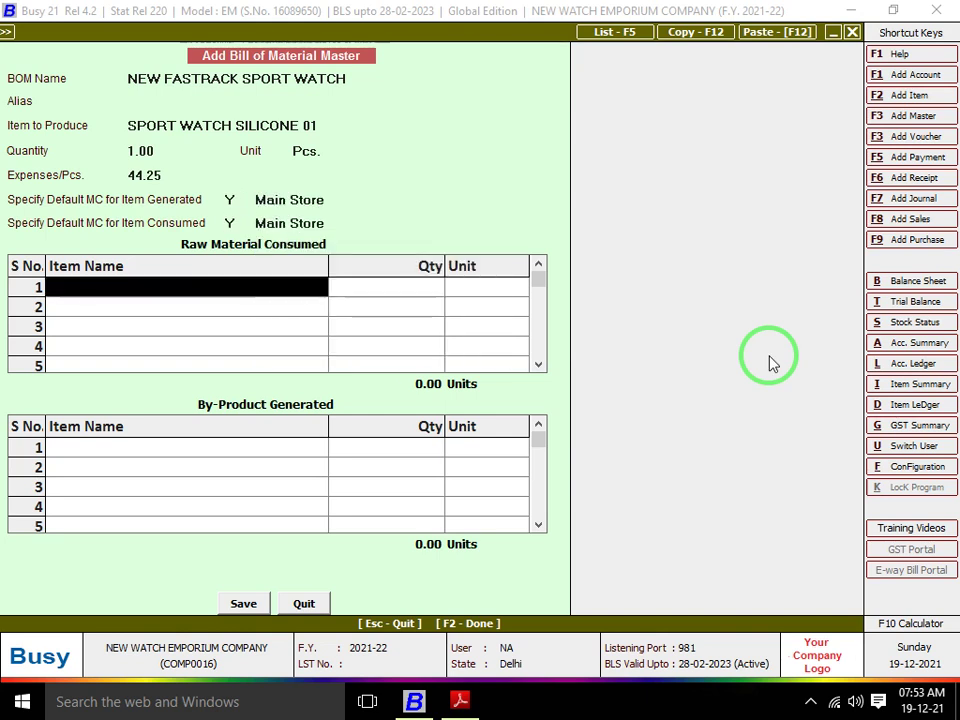
# Consult the raw material list in the PDF and add PUSH BUTTON with quantity 2 Pcs. as the first consumed item
pyautogui.hotkey('alt', 'Tab')
pyautogui.scroll(-1, 770, 363)
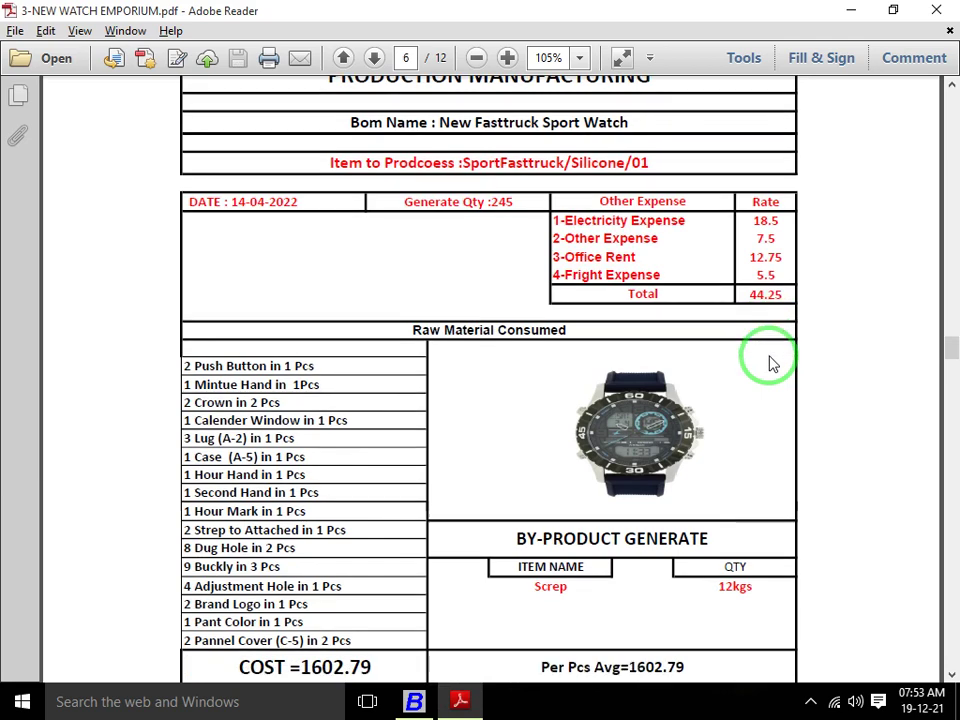
pyautogui.scroll(-5, 770, 362)
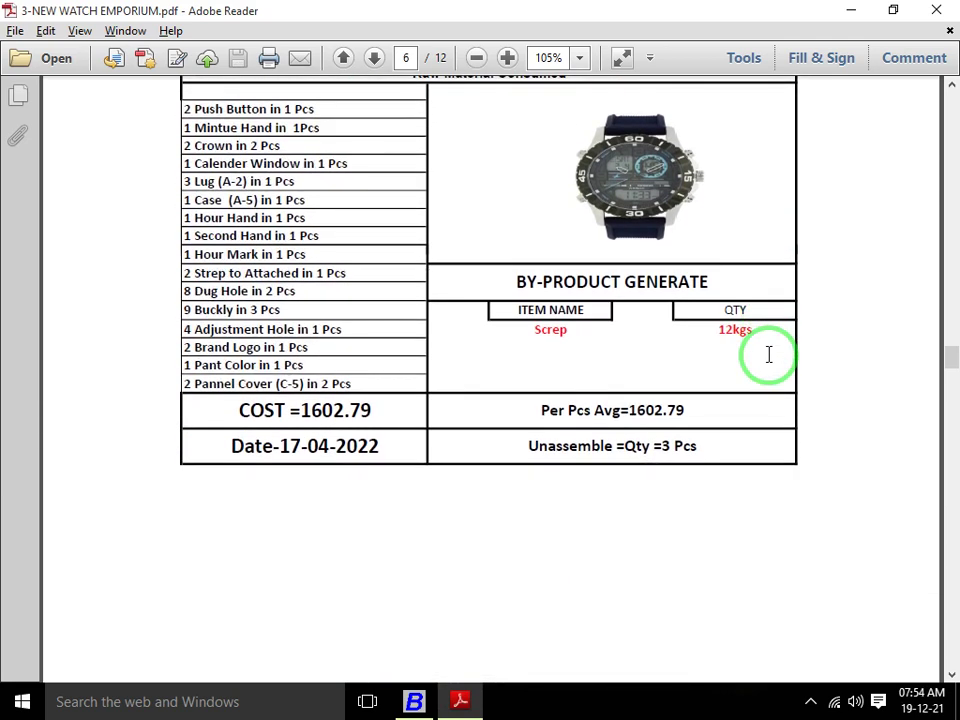
pyautogui.hotkey('alt', 'Tab')
pyautogui.write('pUS')
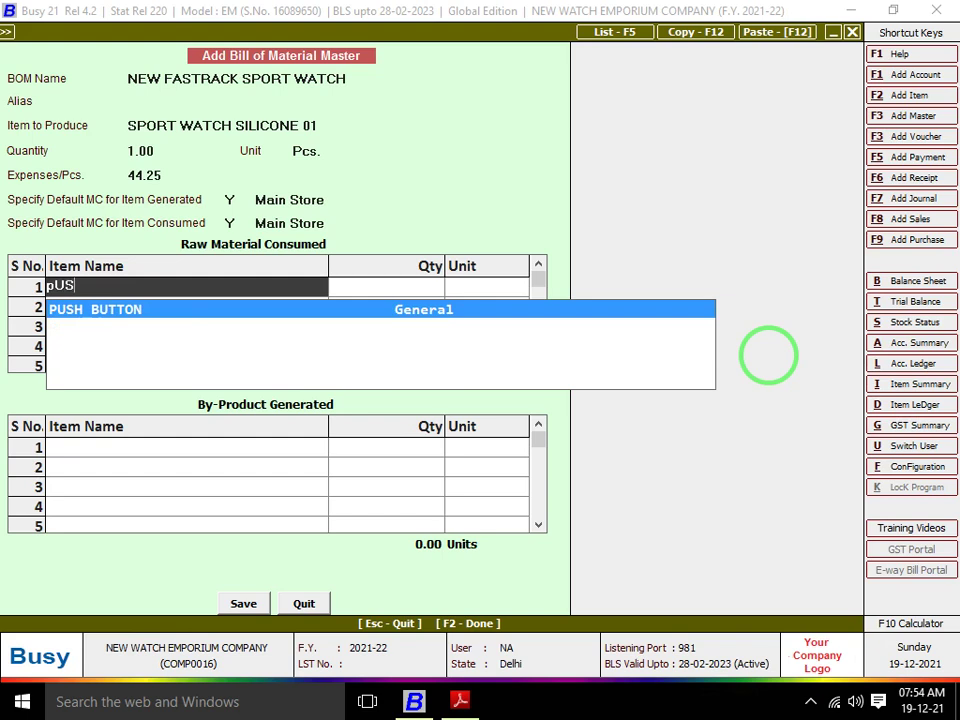
pyautogui.press('Return')
pyautogui.write('2')
pyautogui.press('Return')
pyautogui.press('Return')
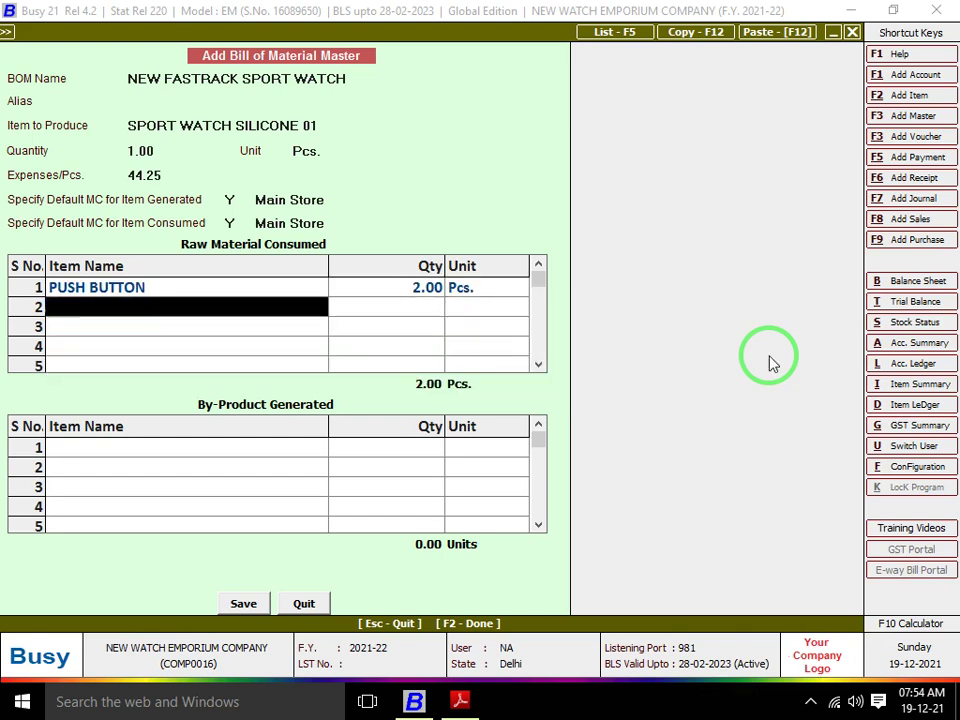
# Check the next material in the PDF and add MINUTE HAND with quantity 1 Pcs. to the raw materials consumed
pyautogui.hotkey('alt', 'Tab')
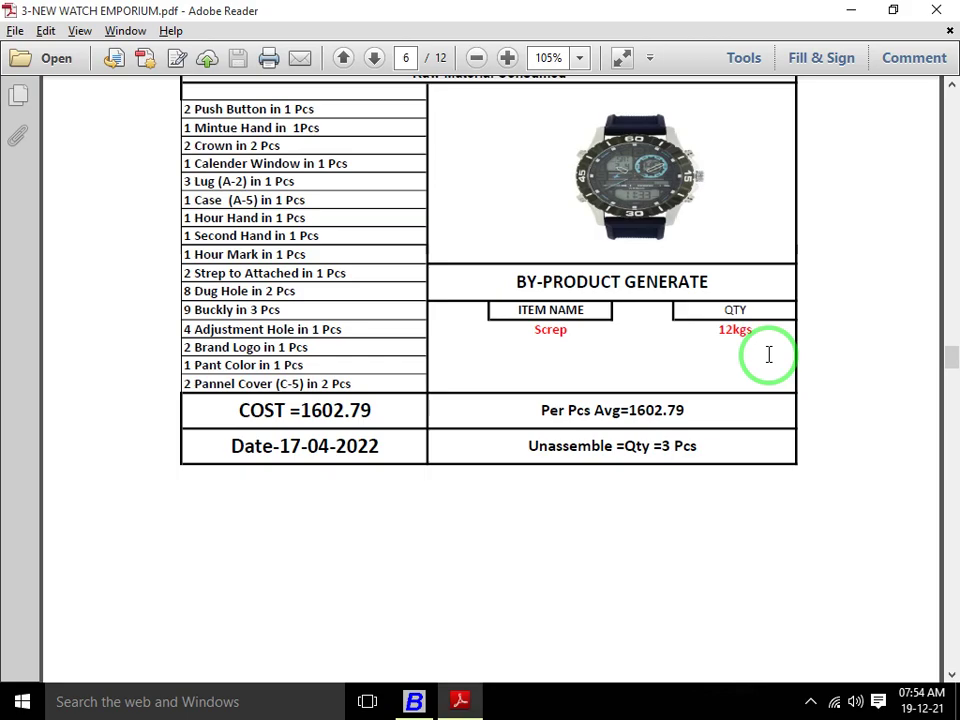
pyautogui.hotkey('alt', 'Tab')
pyautogui.write('m')
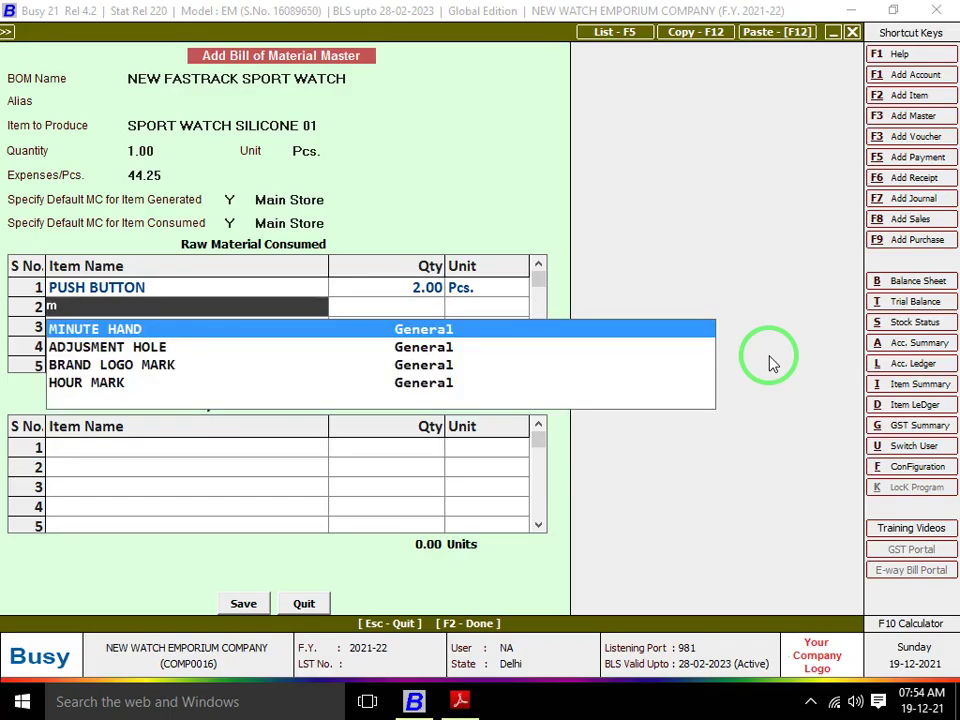
pyautogui.press('Return')
pyautogui.press('Return')
# Check the crown entry in the PDF and add CROWN with quantity 1 Pcs. to the raw materials consumed
pyautogui.hotkey('alt', 'Tab')
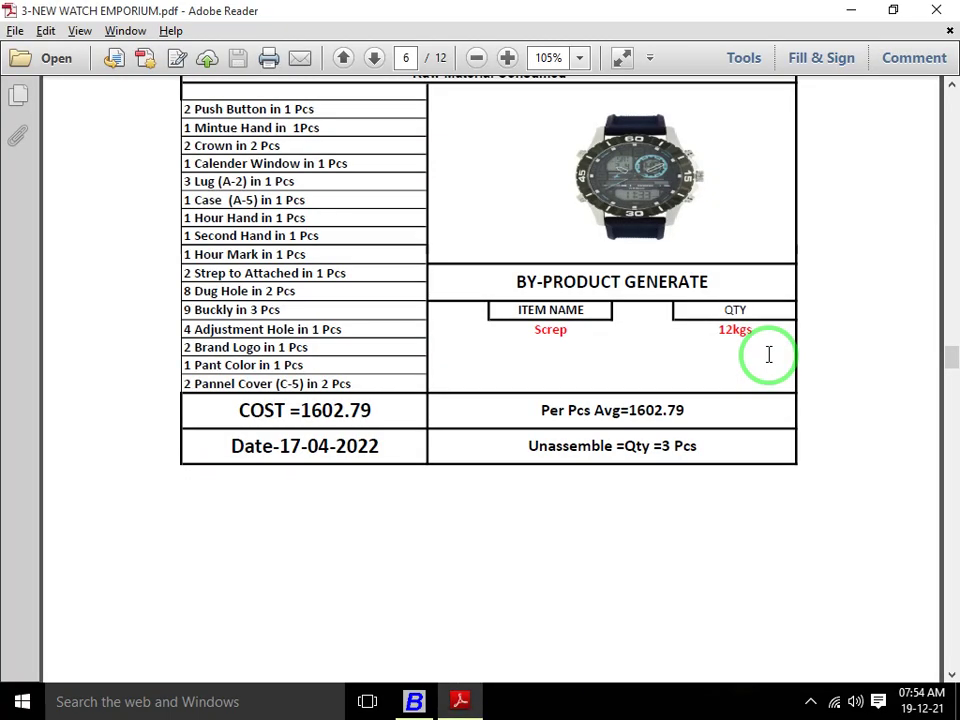
pyautogui.hotkey('alt', 'Tab')
pyautogui.write('cR')
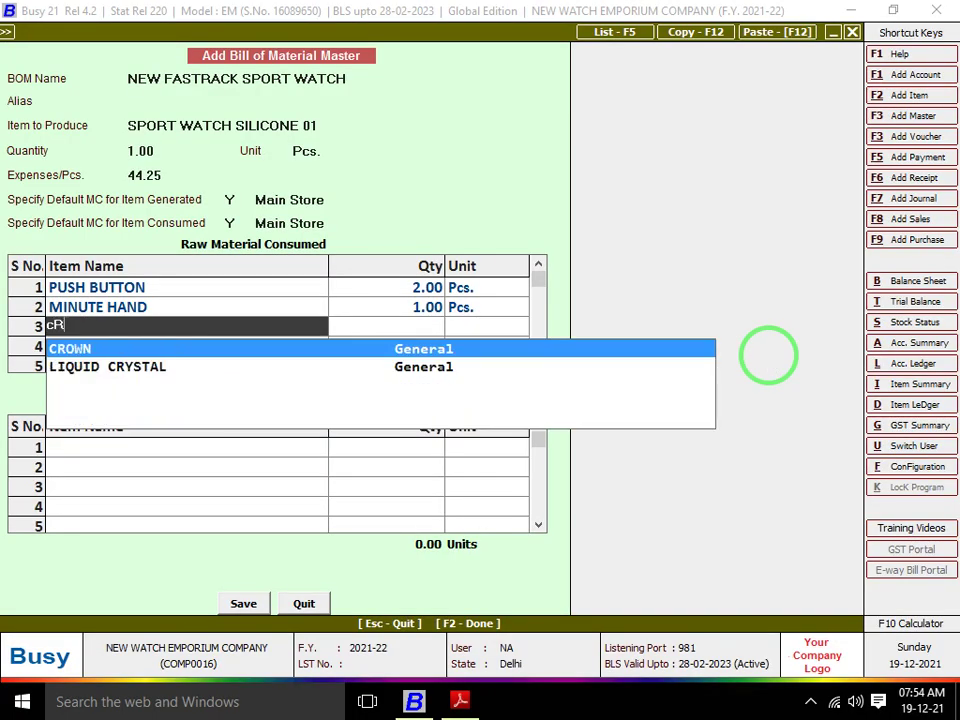
pyautogui.press('Return')
pyautogui.hotkey('alt', 'Tab')
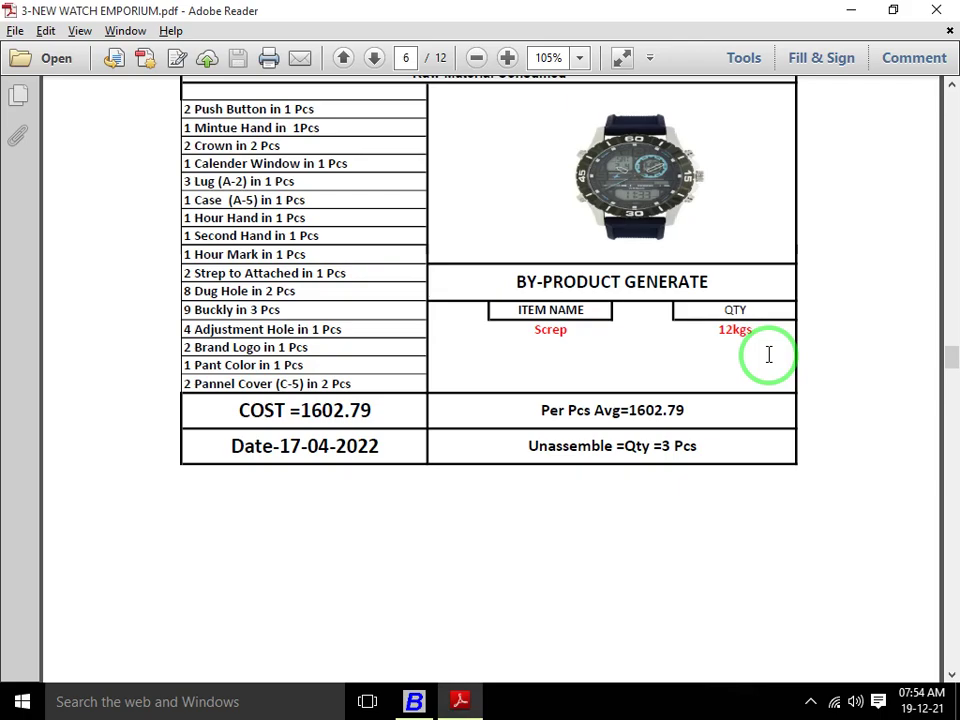
pyautogui.hotkey('alt', 'Tab')
pyautogui.press('Return')
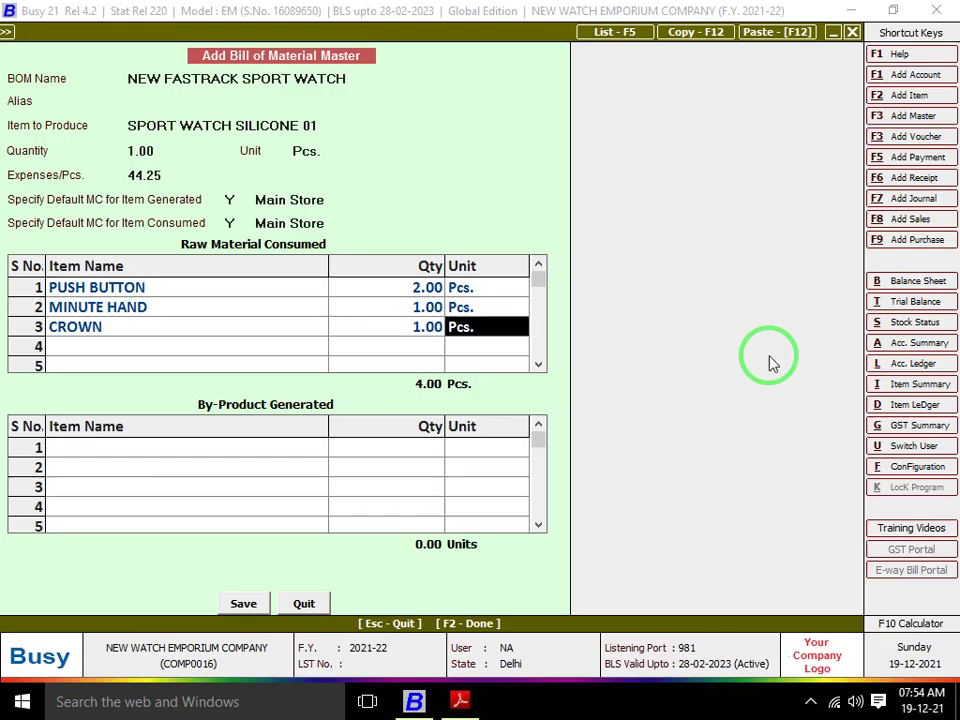
pyautogui.press('Return')
# Consult the PDF list and add CALENDER WINDOW with quantity 1 Pcs. as the fourth raw material
pyautogui.hotkey('alt', 'Tab')
pyautogui.scroll(-1, 770, 363)
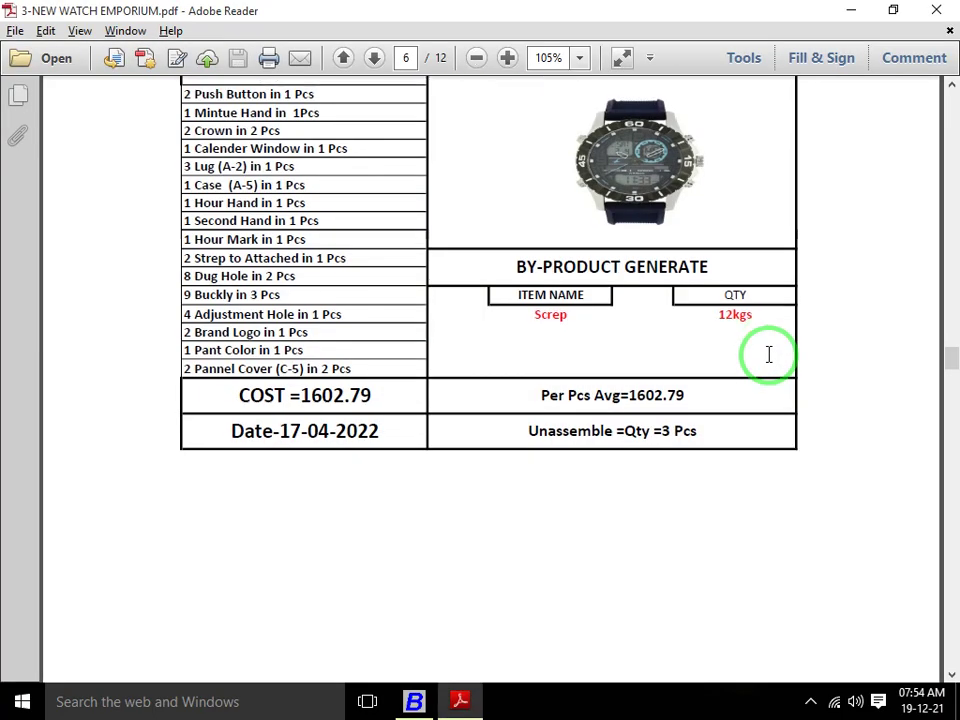
pyautogui.hotkey('alt', 'Tab')
pyautogui.write('c')
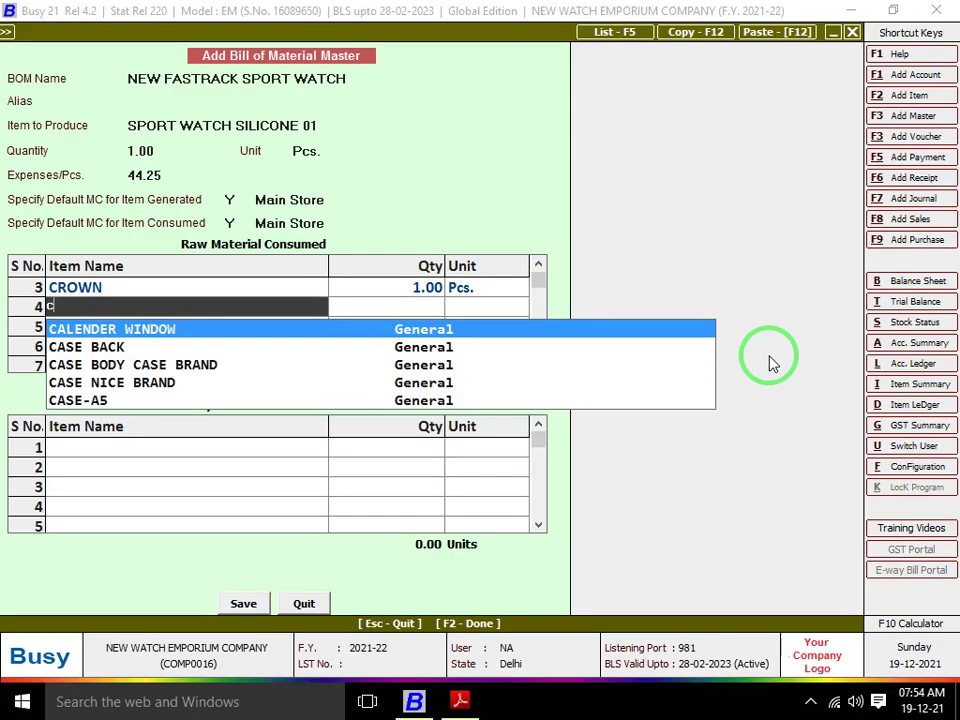
pyautogui.press('Return')
pyautogui.press('Return')
pyautogui.press('Return')
# Check the lug entry in the PDF and add LUG A-2 with quantity 3 Pcs. as the fifth raw material
pyautogui.hotkey('alt', 'Tab')
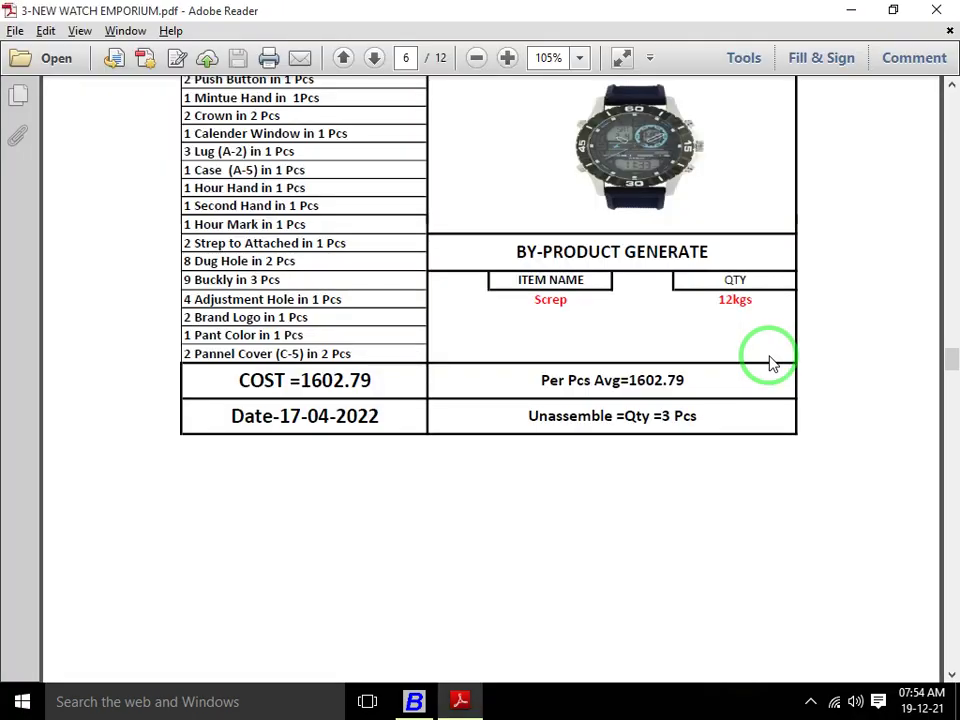
pyautogui.scroll(-1, 770, 363)
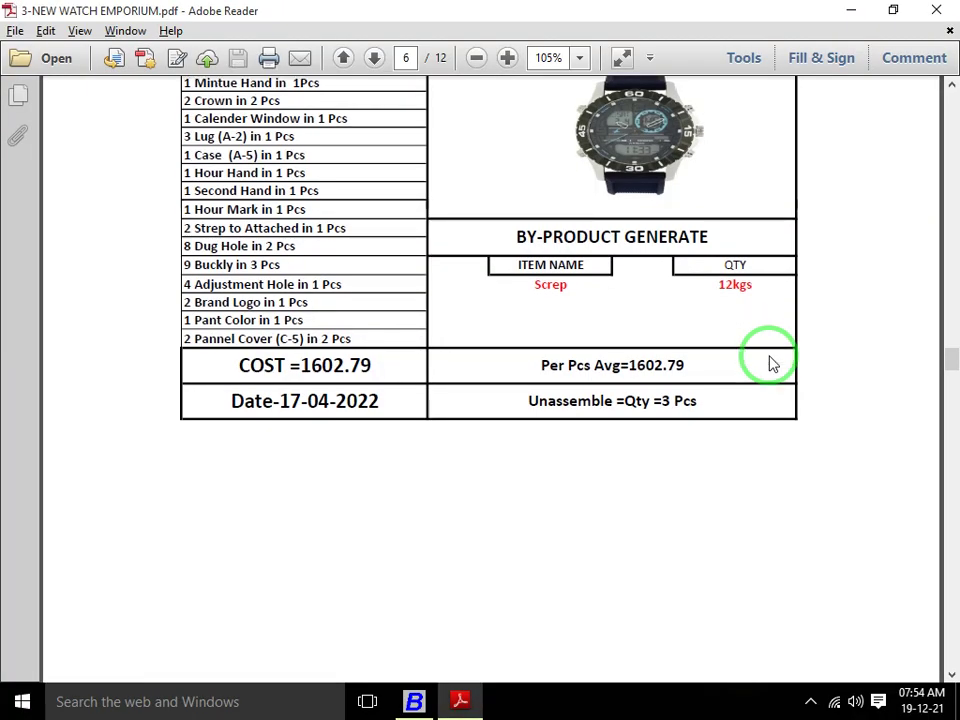
pyautogui.hotkey('alt', 'Tab')
pyautogui.write('a')
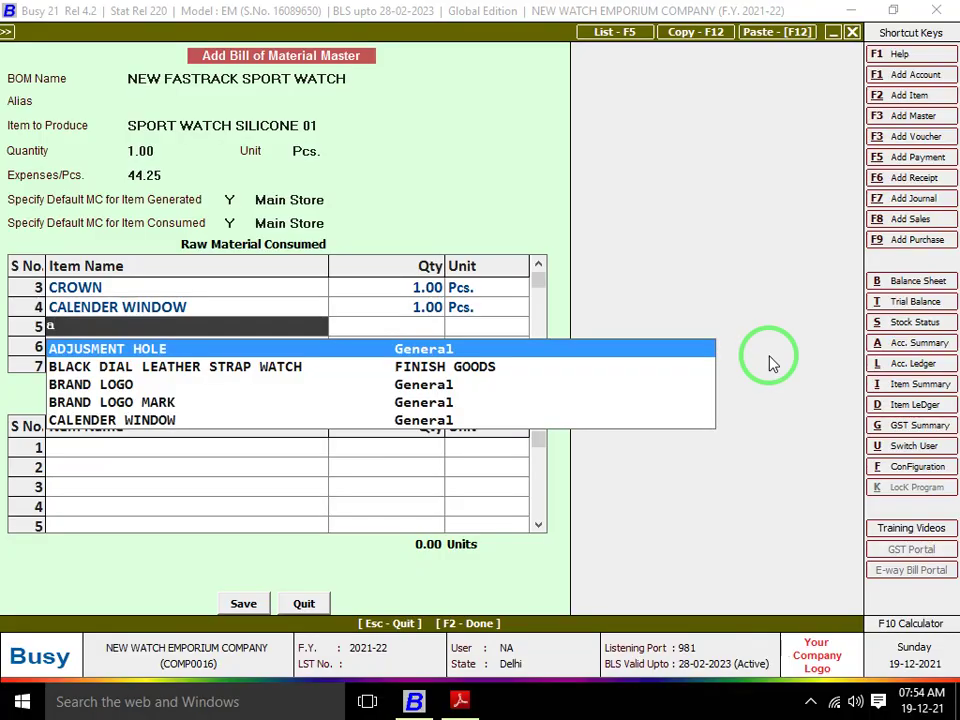
pyautogui.press('BackSpace')
pyautogui.write('LUG')
pyautogui.press('Return')
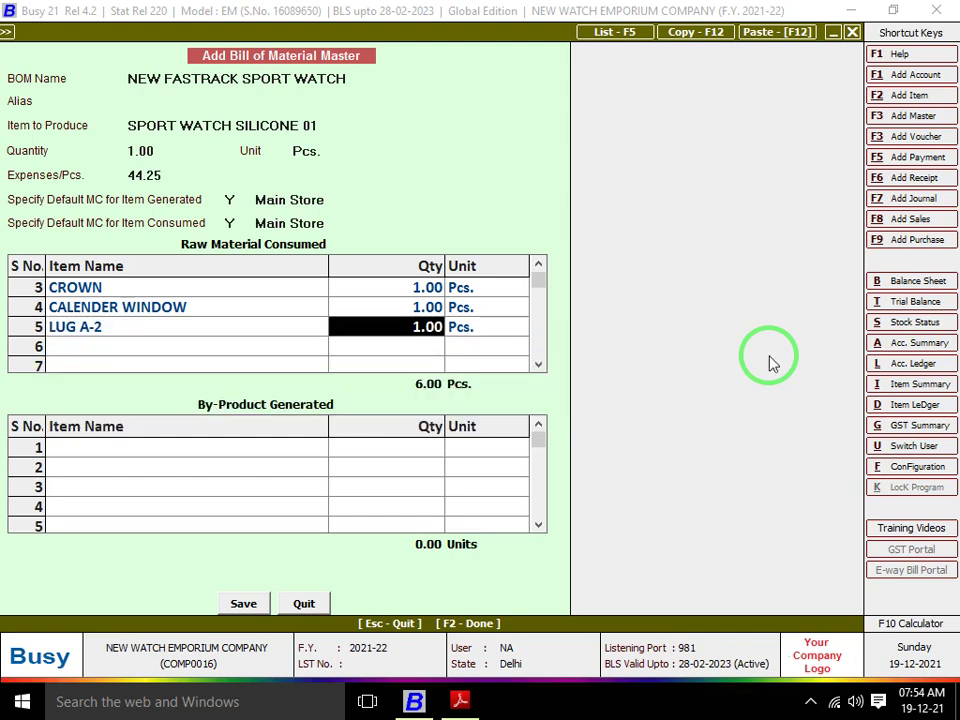
pyautogui.hotkey('alt', 'Tab')
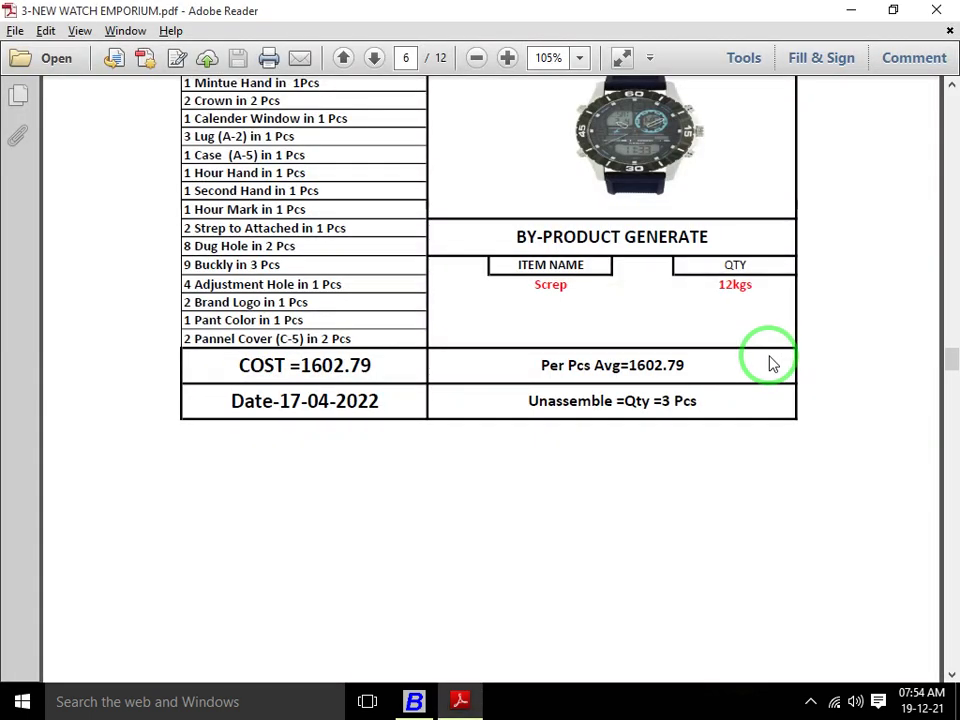
pyautogui.hotkey('alt', 'Tab')
pyautogui.write('3')
pyautogui.press('Return')
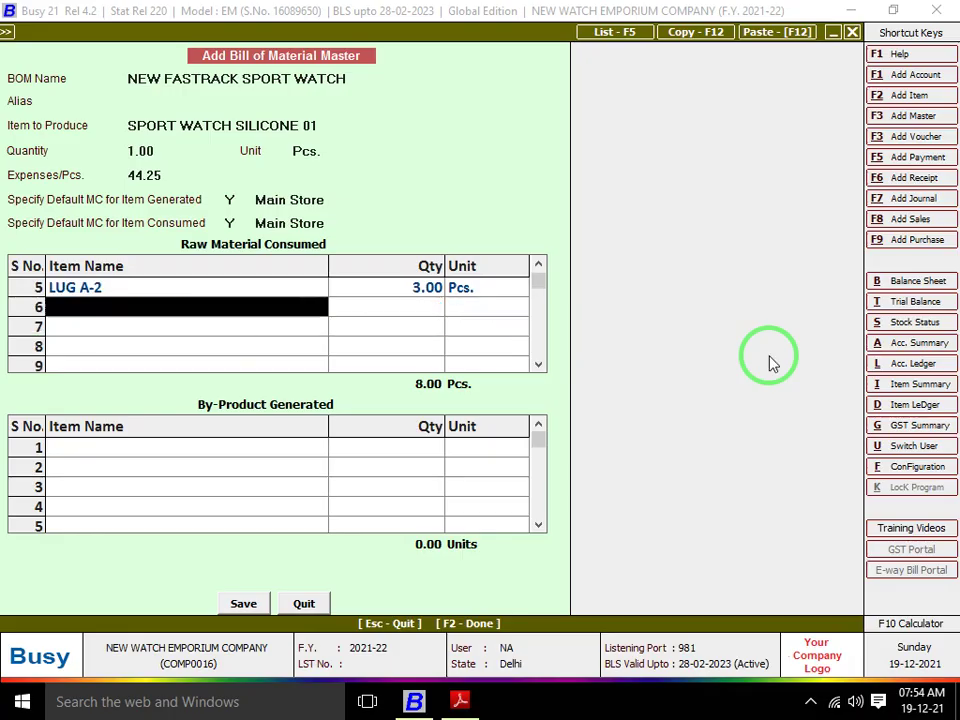
# Consult the PDF list and add CASE-A5 with quantity 1 Pcs. as the sixth raw material
pyautogui.hotkey('alt', 'Tab')
pyautogui.scroll(-1, 770, 362)
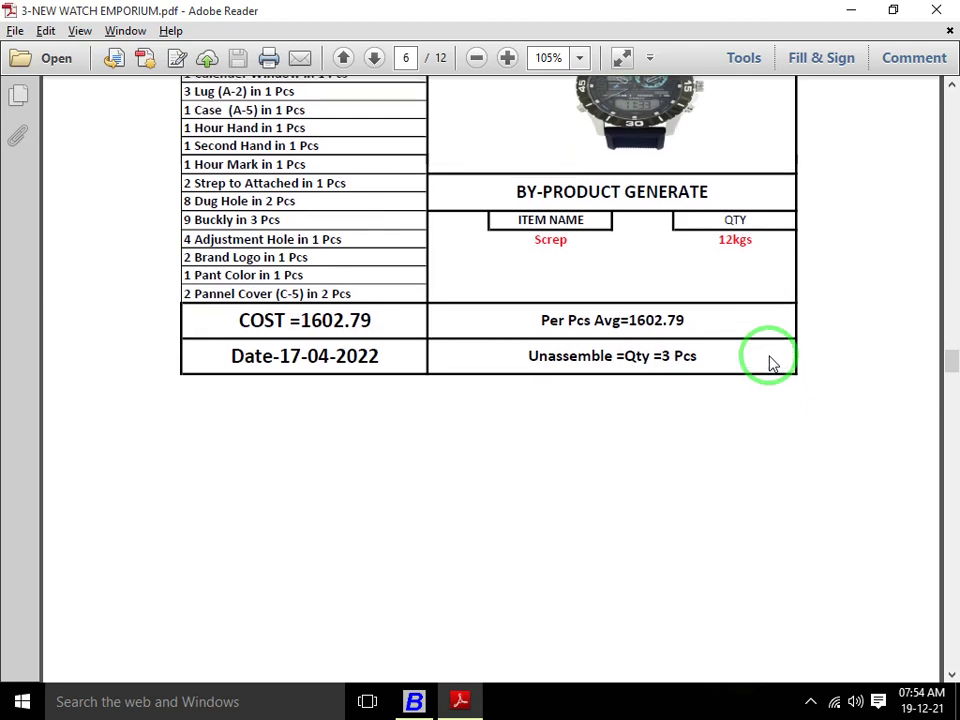
pyautogui.hotkey('alt', 'Tab')
pyautogui.write('cASE')
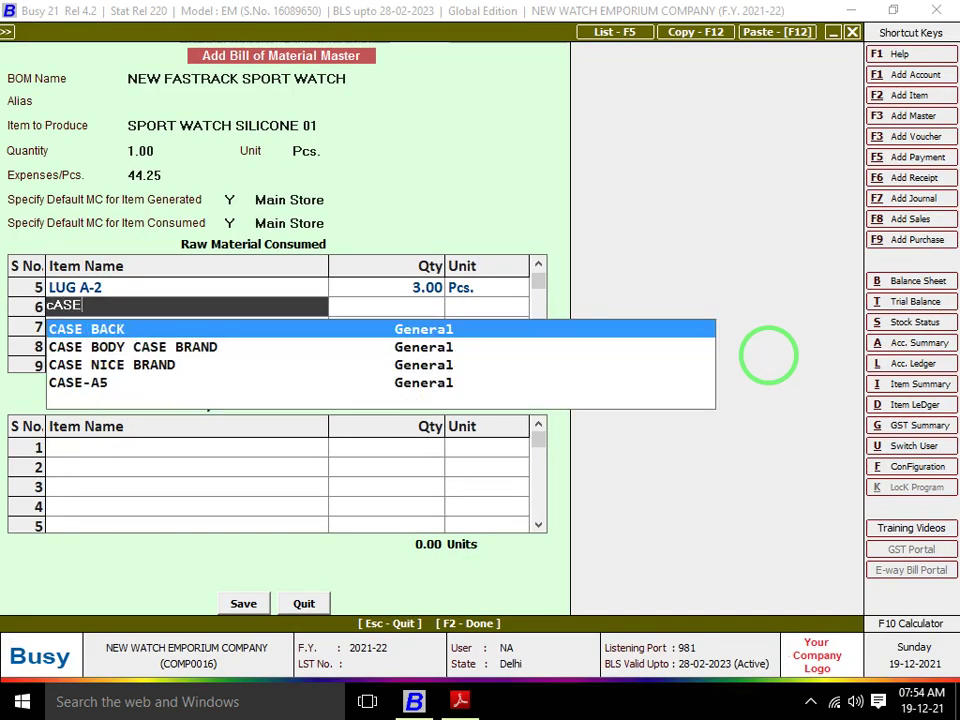
pyautogui.press('Down')
pyautogui.press('Down')
pyautogui.press('Down')
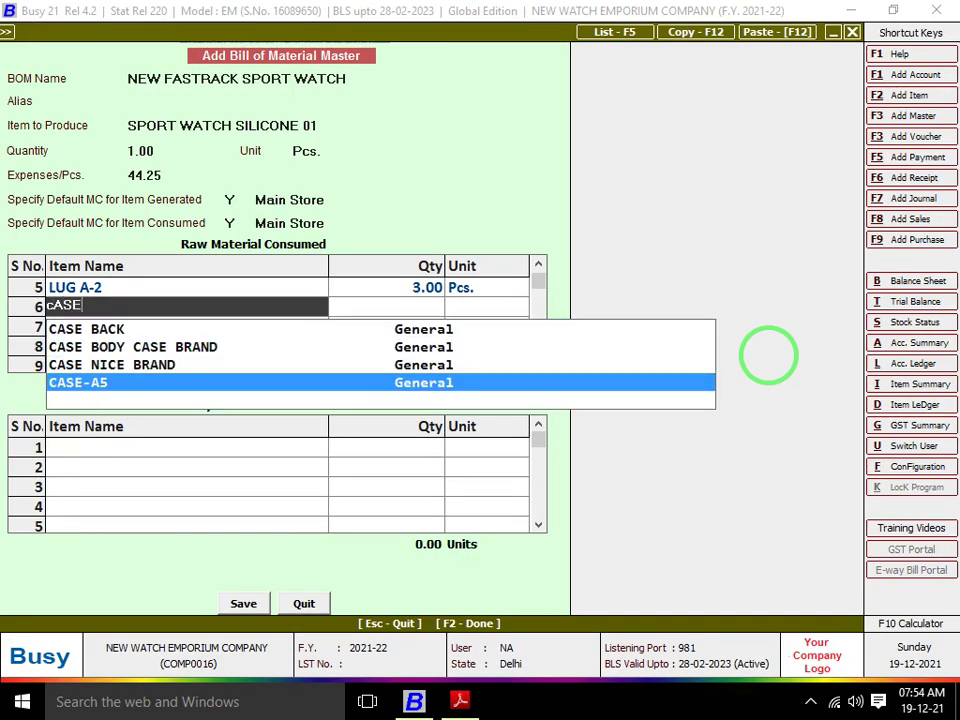
pyautogui.press('Return')
pyautogui.press('Return')
pyautogui.press('Return')
# Check the following PDF entry and add HOUR HAND with quantity 1 Pcs. as the seventh raw material
pyautogui.hotkey('alt', 'Tab')
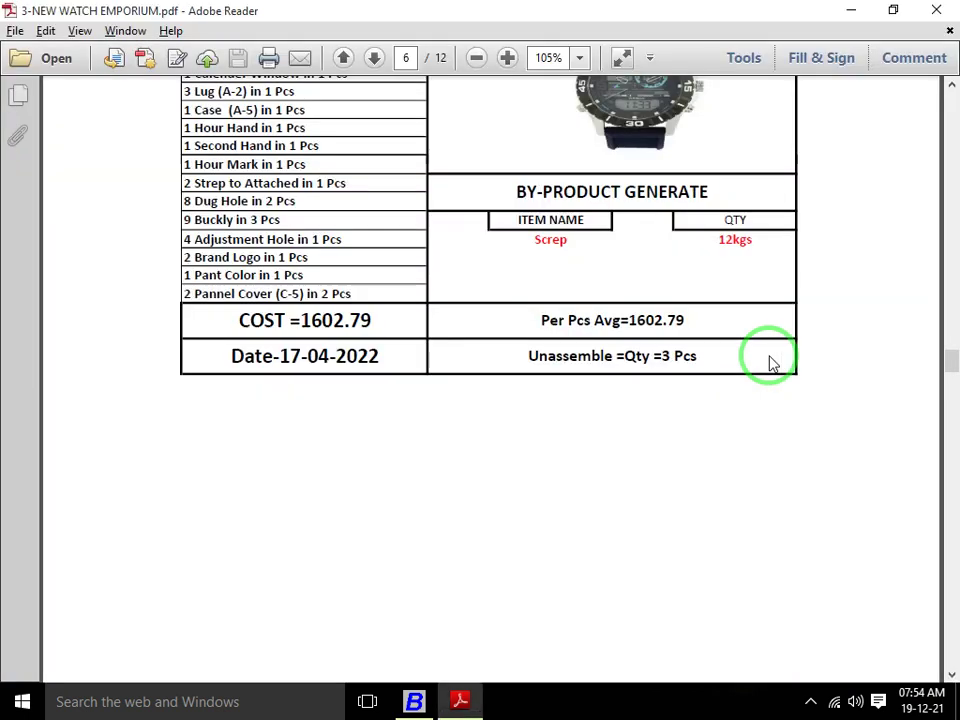
pyautogui.hotkey('alt', 'Tab')
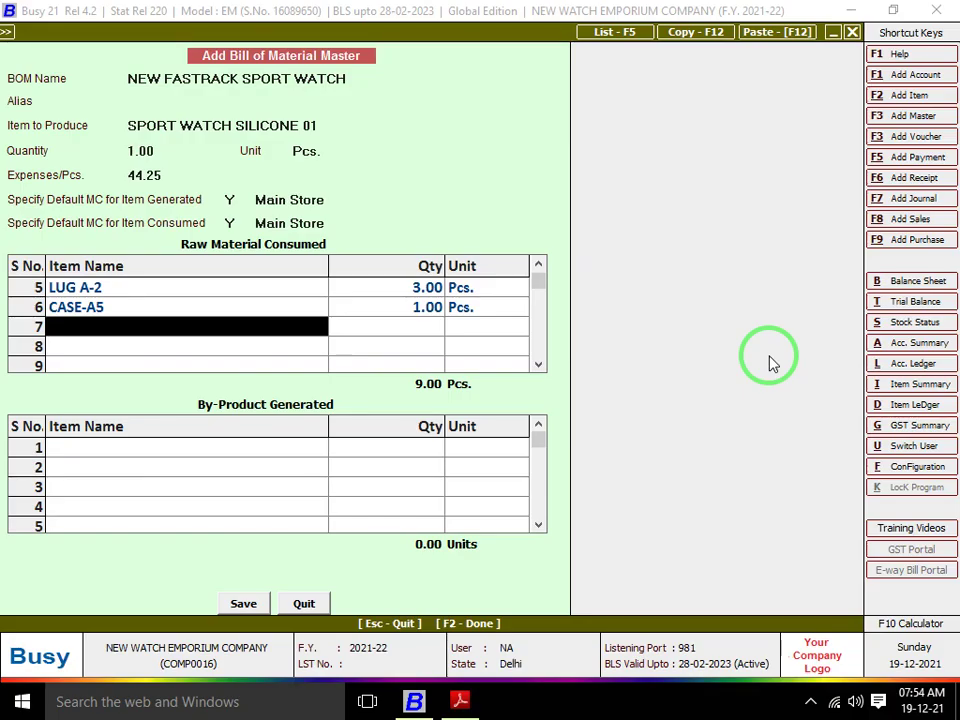
pyautogui.write('hOU')
pyautogui.press('Return')
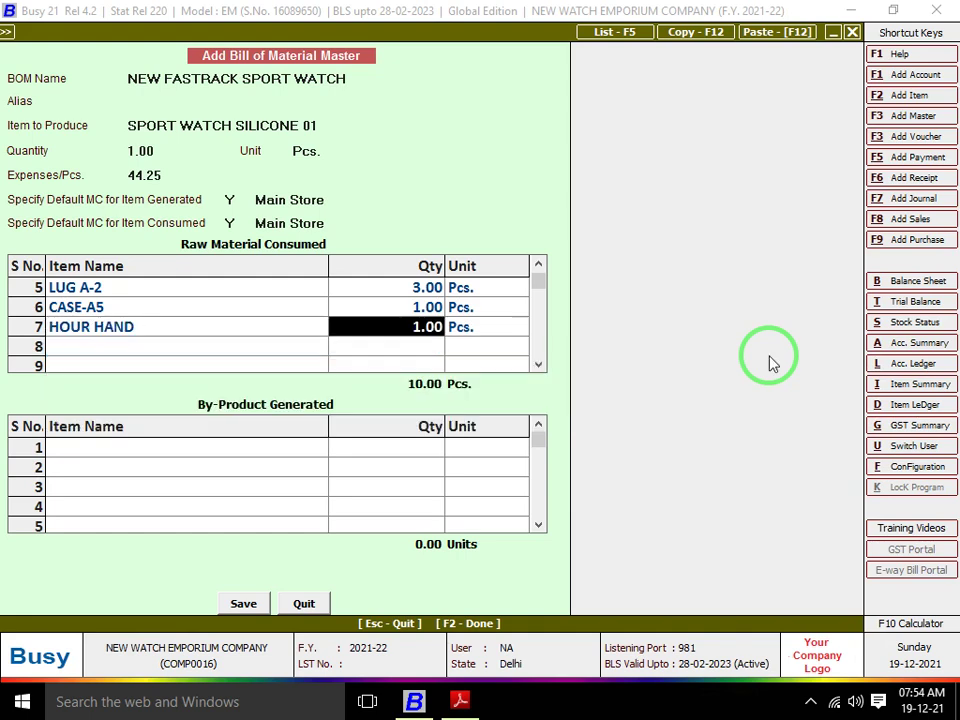
pyautogui.press('Return')
pyautogui.press('Return')
# Check the PDF list and add SECOUND HAND with quantity 1 Pcs. as the eighth raw material
pyautogui.hotkey('alt', 'Tab')
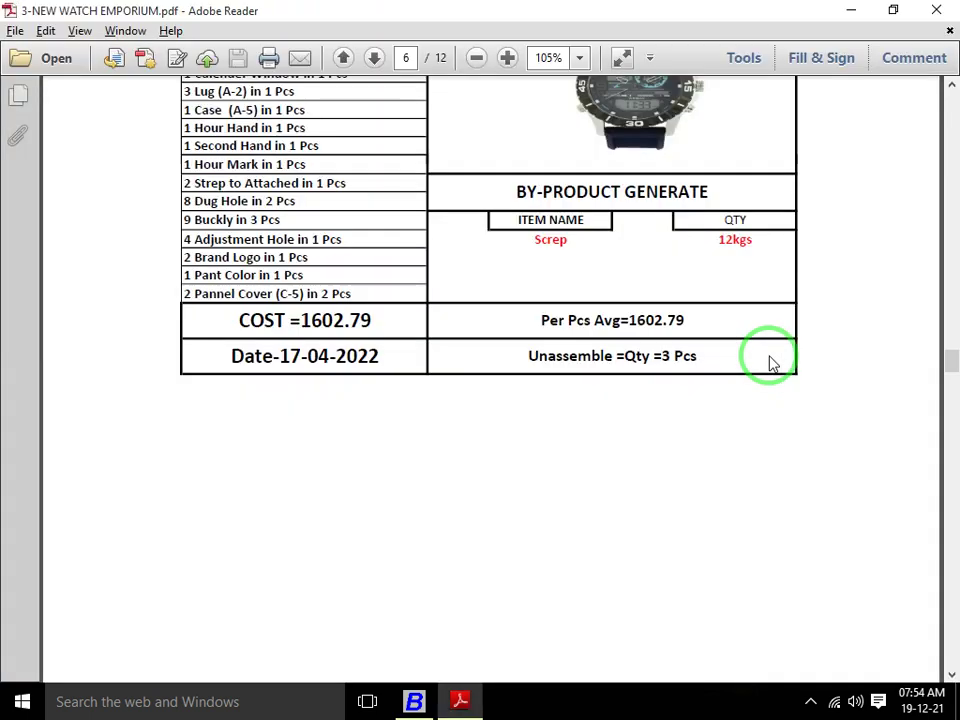
pyautogui.hotkey('alt', 'Tab')
pyautogui.write('se')
pyautogui.press('Return')
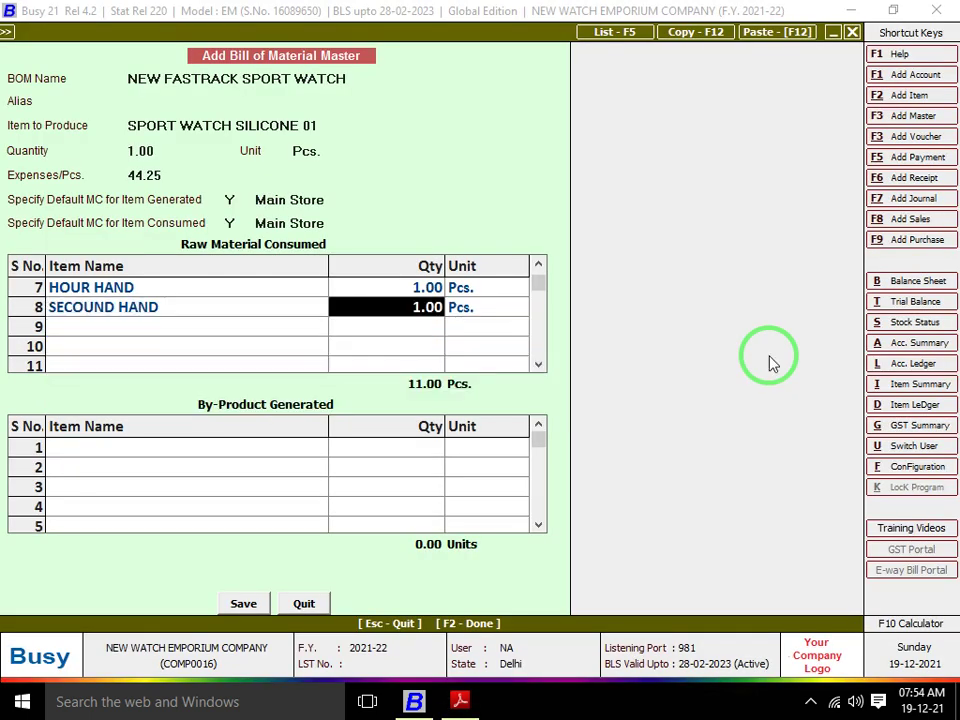
pyautogui.press('Return')
pyautogui.press('Return')
# Consult the next PDF entry and add HOUR MARK with quantity 1 Pcs. as the ninth raw material
pyautogui.hotkey('alt', 'Tab')
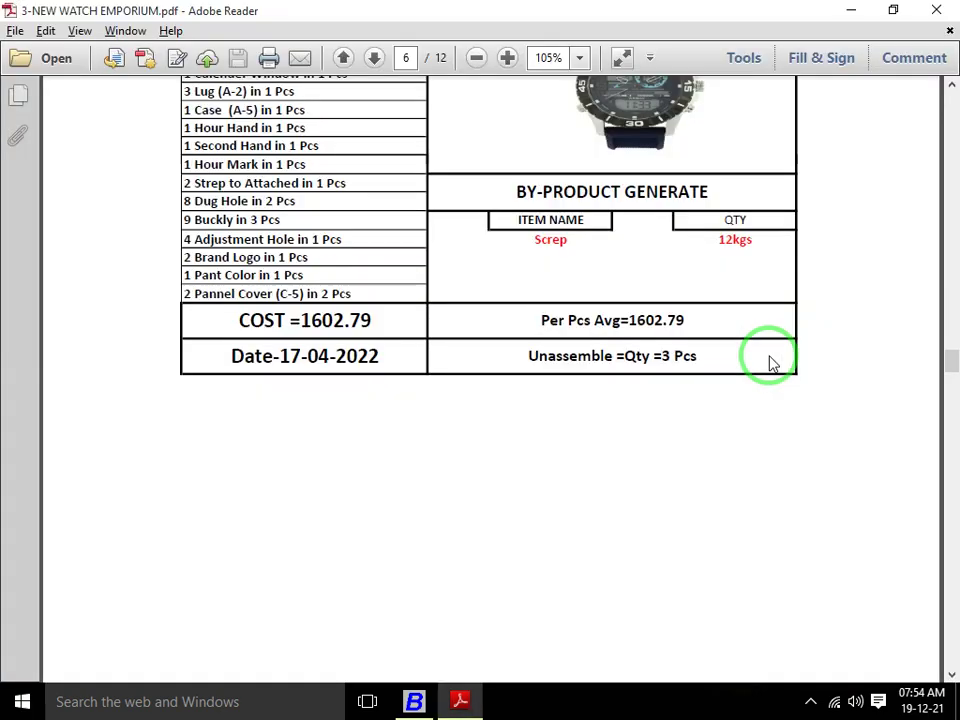
pyautogui.hotkey('alt', 'Tab')
pyautogui.write('hou')
pyautogui.press('Down')
pyautogui.press('Return')
pyautogui.press('Return')
# Check the strap entry in the PDF and add STREP TO ATTACHED with quantity 2 Pcs. as the tenth raw material
pyautogui.hotkey('alt', 'Tab')
pyautogui.hotkey('alt', 'Tab')
pyautogui.write('s')
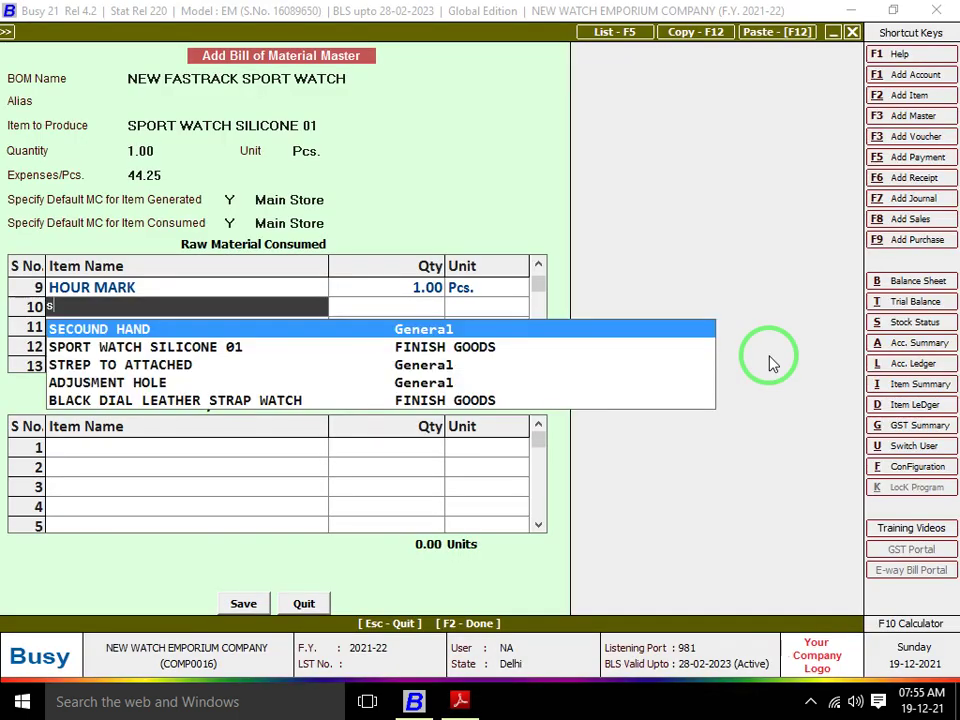
pyautogui.press('Down')
pyautogui.press('Down')
pyautogui.press('Return')
pyautogui.hotkey('alt', 'Tab')
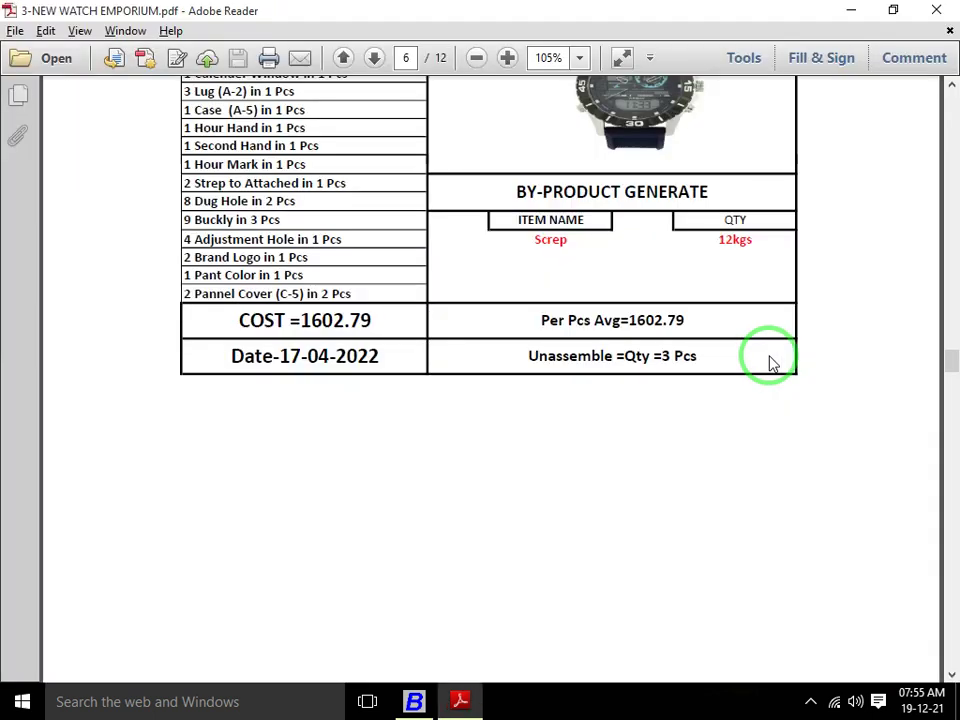
pyautogui.hotkey('alt', 'Tab')
pyautogui.write('2')
pyautogui.press('Return')
# Consult the PDF entry for the dug hole and add DUGE HOLE with quantity 4 Pcs. as the eleventh raw material
pyautogui.hotkey('alt', 'Tab')
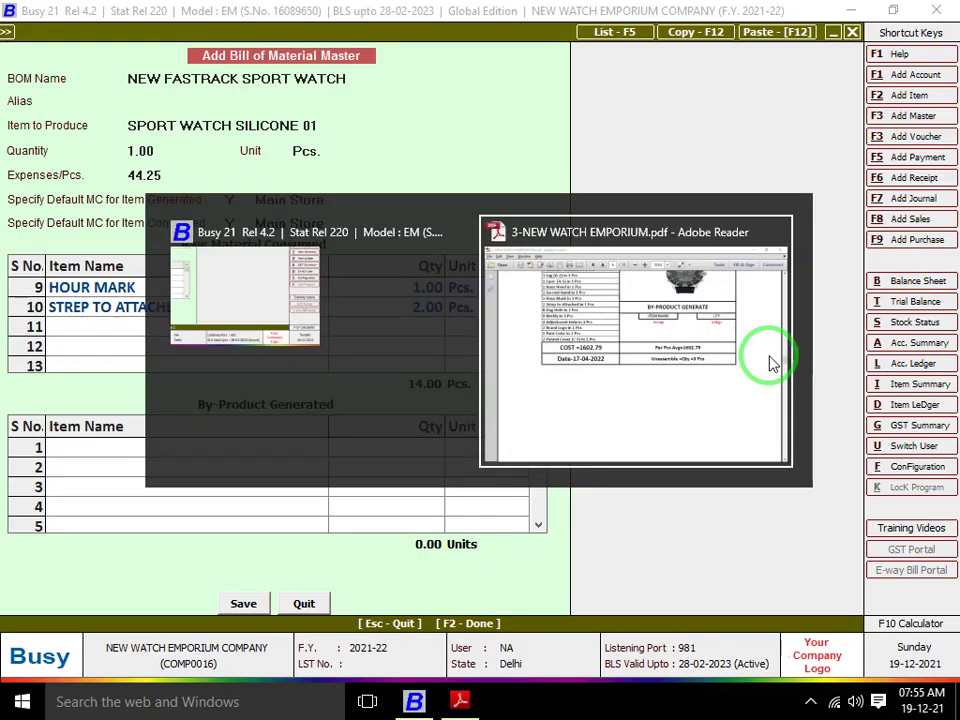
pyautogui.scroll(-1, 772, 364)
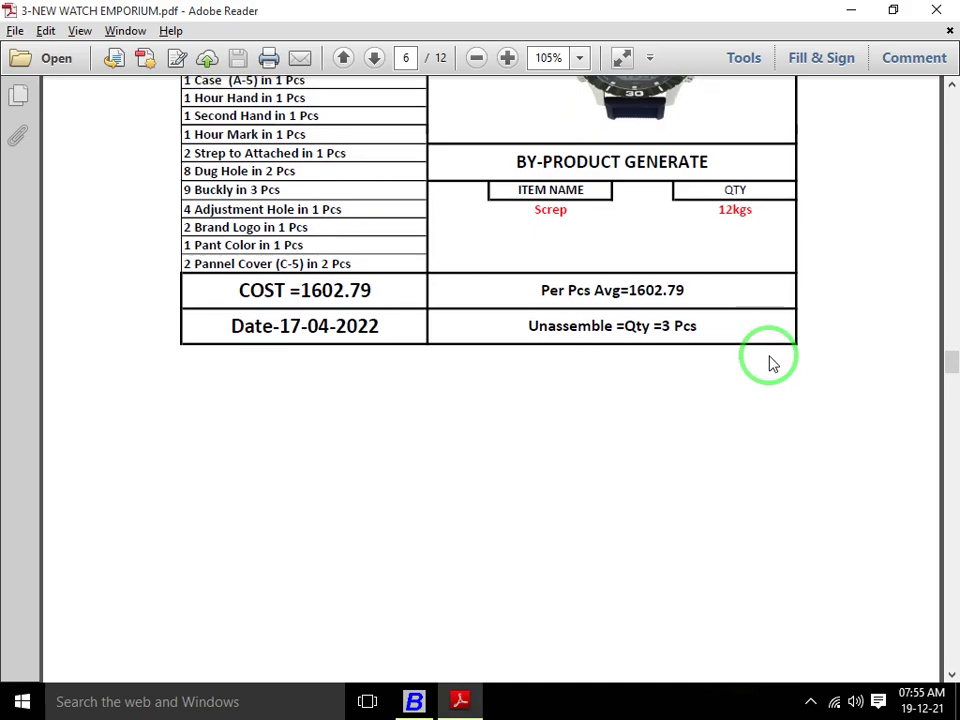
pyautogui.hotkey('alt', 'Tab')
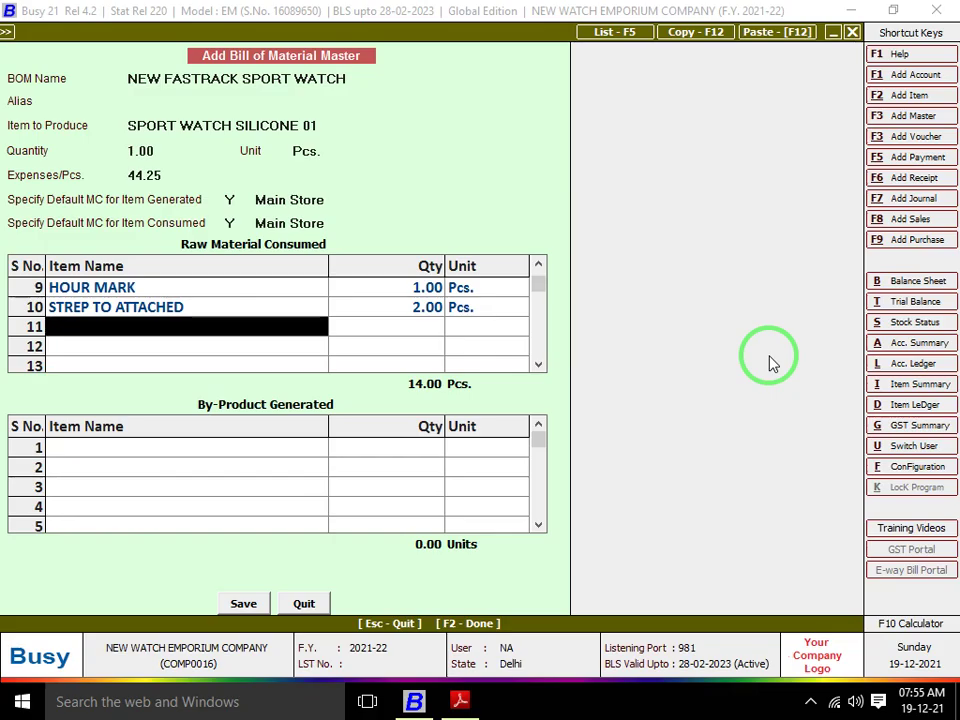
pyautogui.write('DU')
pyautogui.press('Return')
pyautogui.write('4')
pyautogui.press('Return')
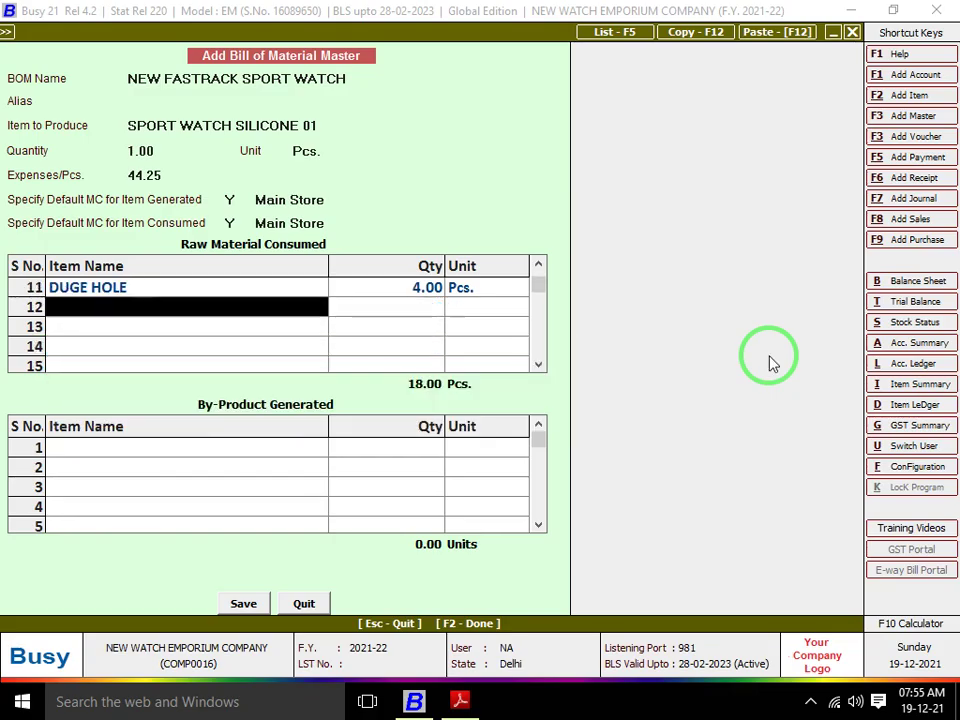
# Check the buckle entry in the PDF and add BUCKLY with quantity 3 Pcs. as the twelfth raw material
pyautogui.hotkey('alt', 'Tab')
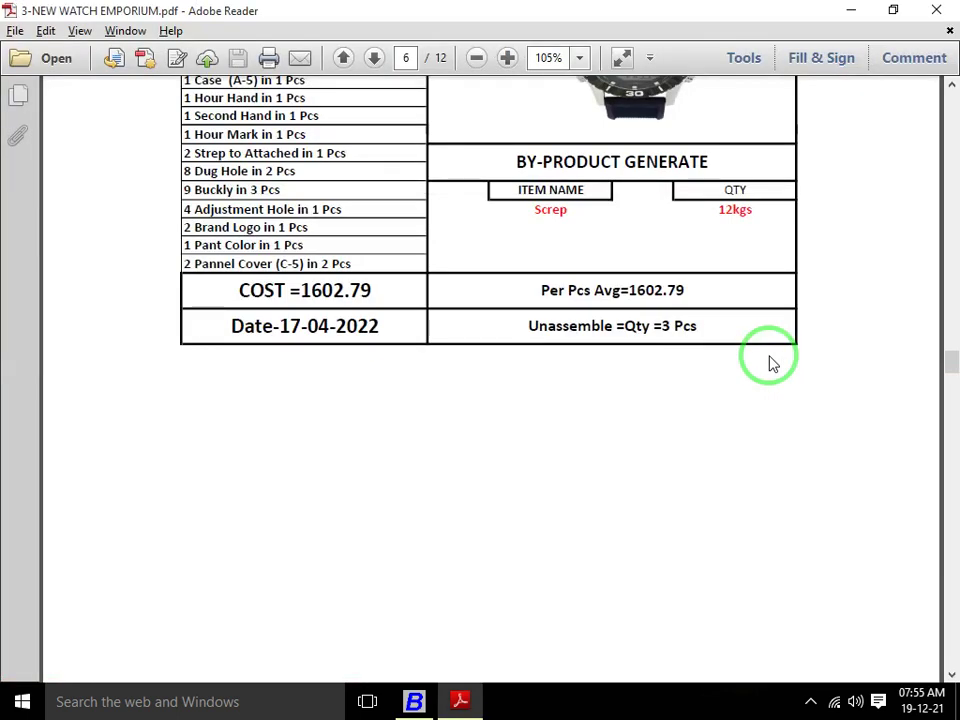
pyautogui.hotkey('alt', 'Tab')
pyautogui.write('BU')
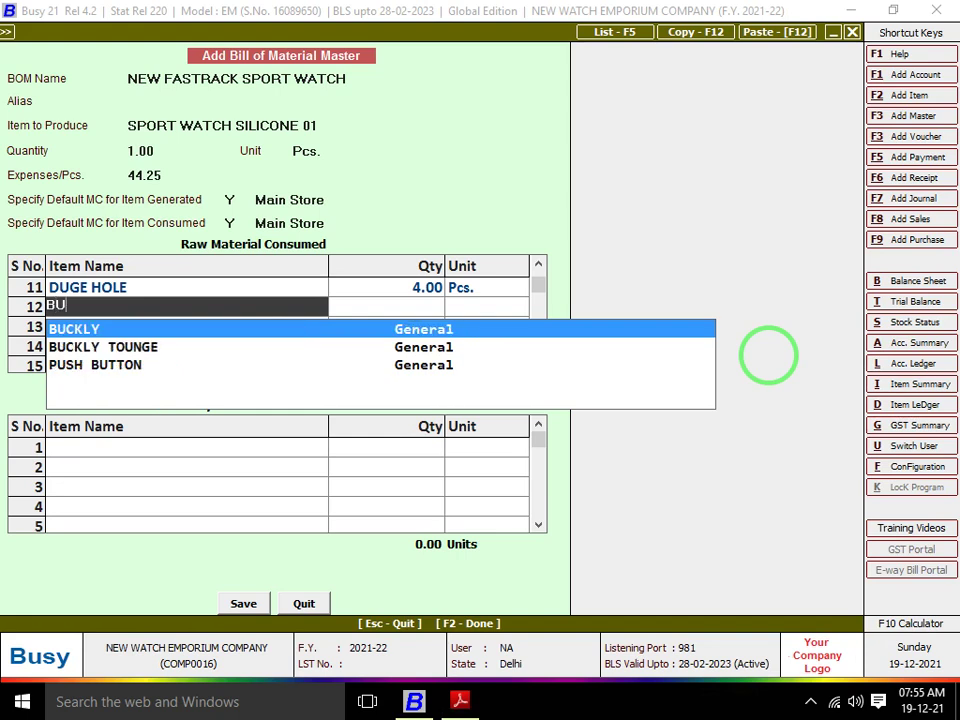
pyautogui.press('Return')
pyautogui.write('3')
pyautogui.press('Return')
pyautogui.press('Return')
# Consult the PDF list and add ADJUSMENT HOLE with quantity 4 Pcs. as the thirteenth raw material
pyautogui.hotkey('alt', 'Tab')
pyautogui.scroll(-1, 770, 363)
pyautogui.scroll(-1, 770, 363)
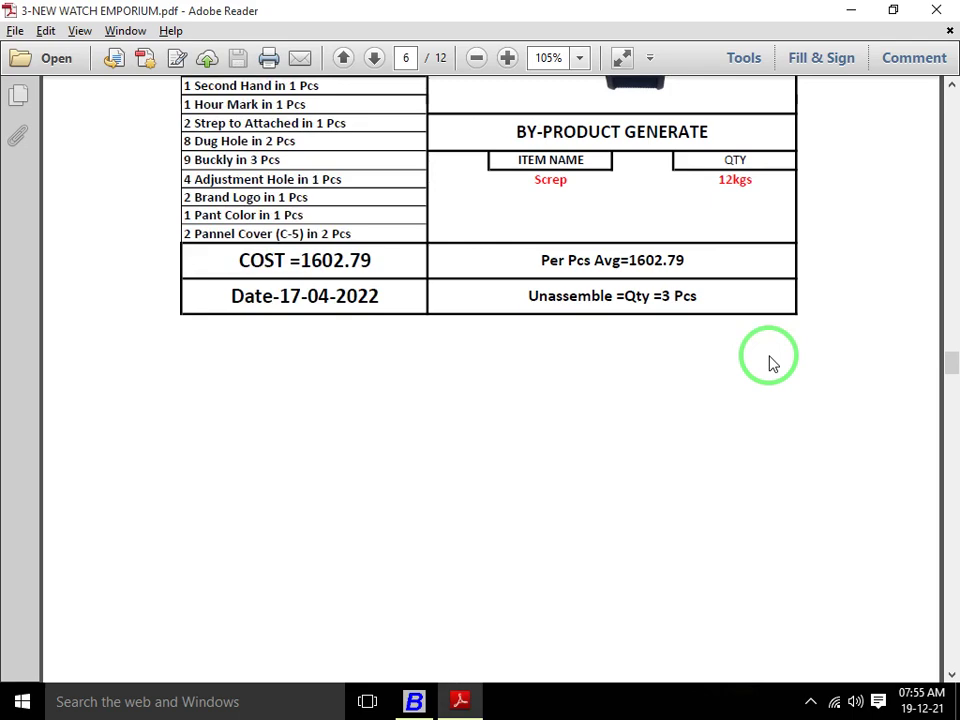
pyautogui.hotkey('alt', 'Tab')
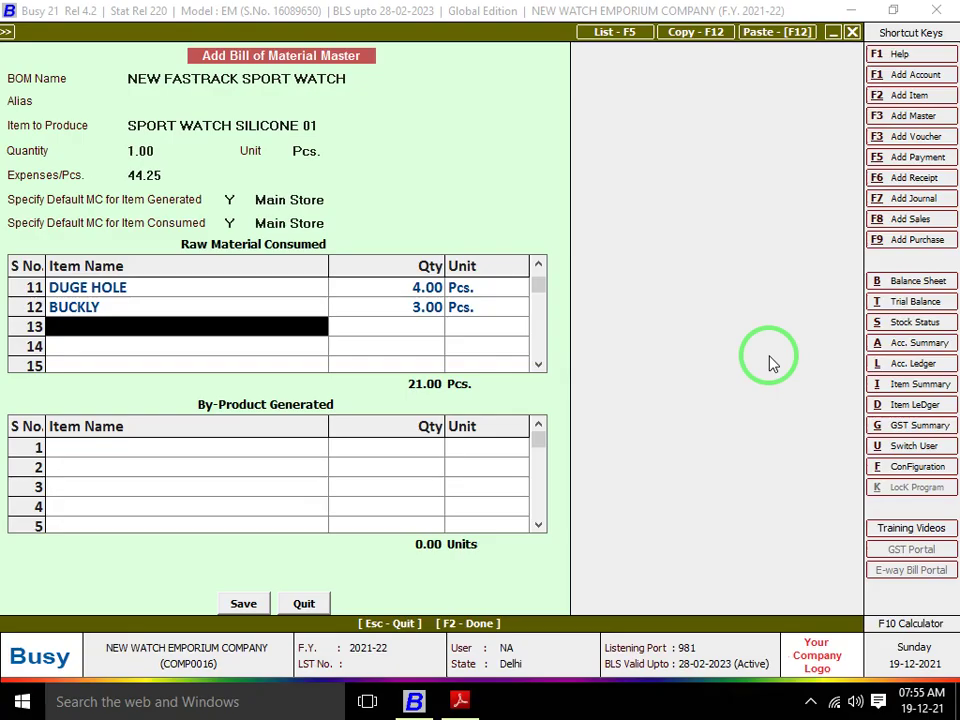
pyautogui.write('AD')
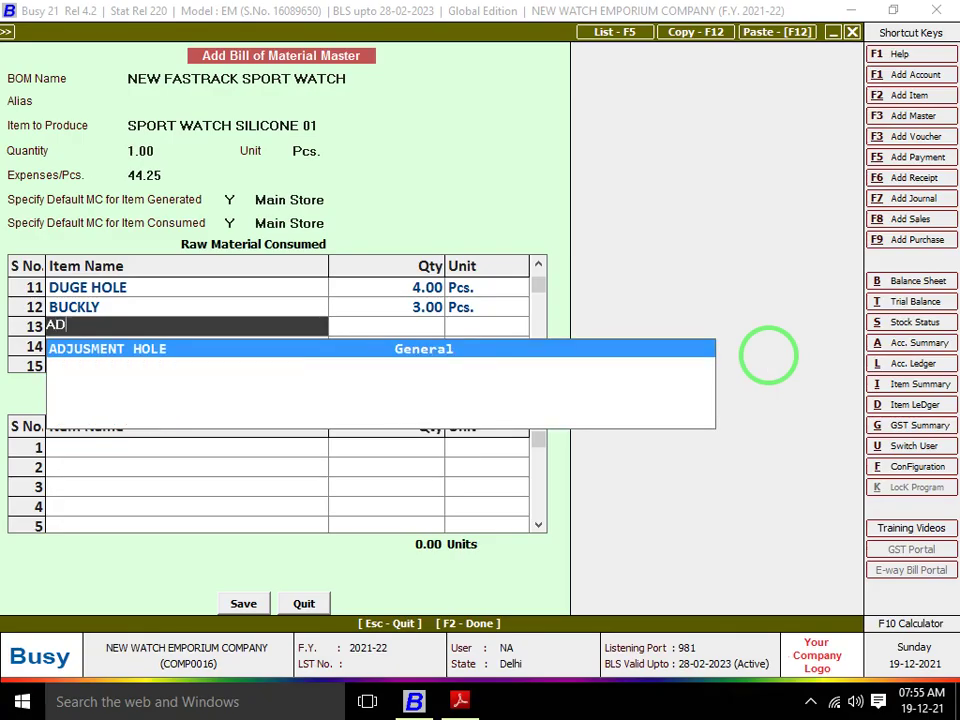
pyautogui.press('Return')
pyautogui.write('4')
pyautogui.press('Return')
pyautogui.press('Return')
# Check the following PDF entry and add BRAND LOGO with quantity 2 Pcs. as the fourteenth raw material
pyautogui.hotkey('alt', 'Tab')
pyautogui.scroll(-3, 770, 363)
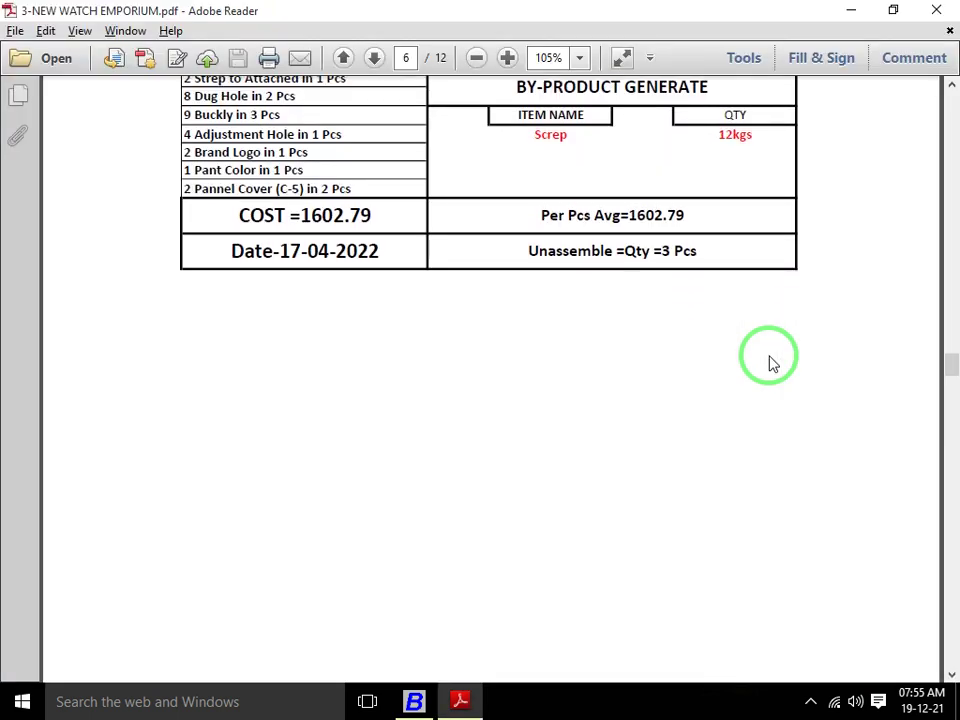
pyautogui.hotkey('alt', 'Tab')
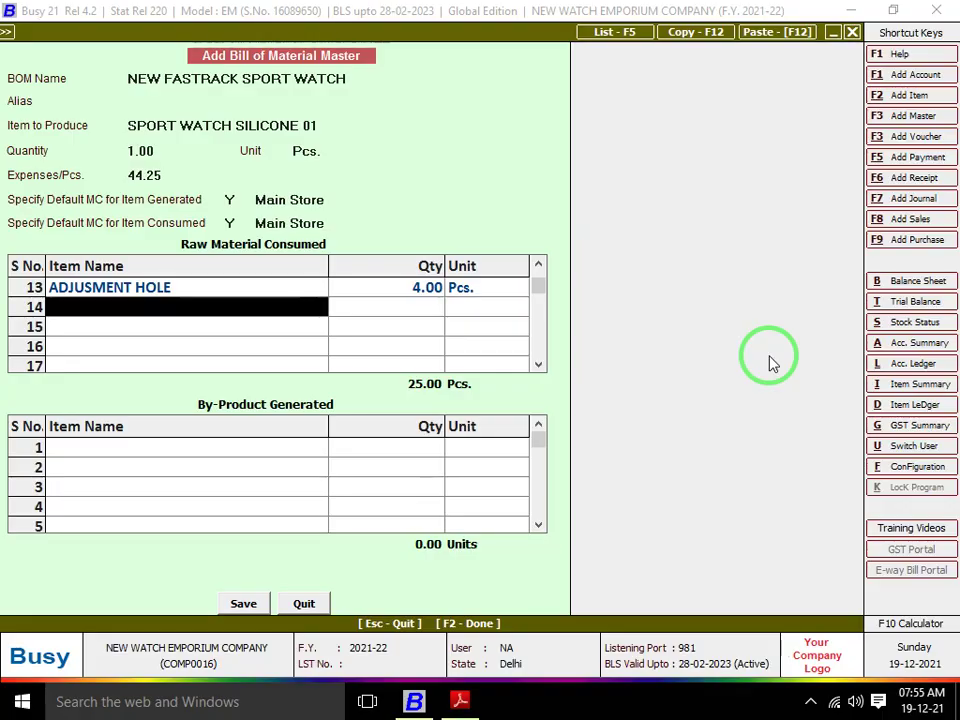
pyautogui.write('BRAND')
pyautogui.press('Return')
pyautogui.write('2')
pyautogui.press('Return')
# Consult the PDF list and add PANT COLOUR with quantity 1 Pcs. as the fifteenth raw material
pyautogui.hotkey('alt', 'Tab')
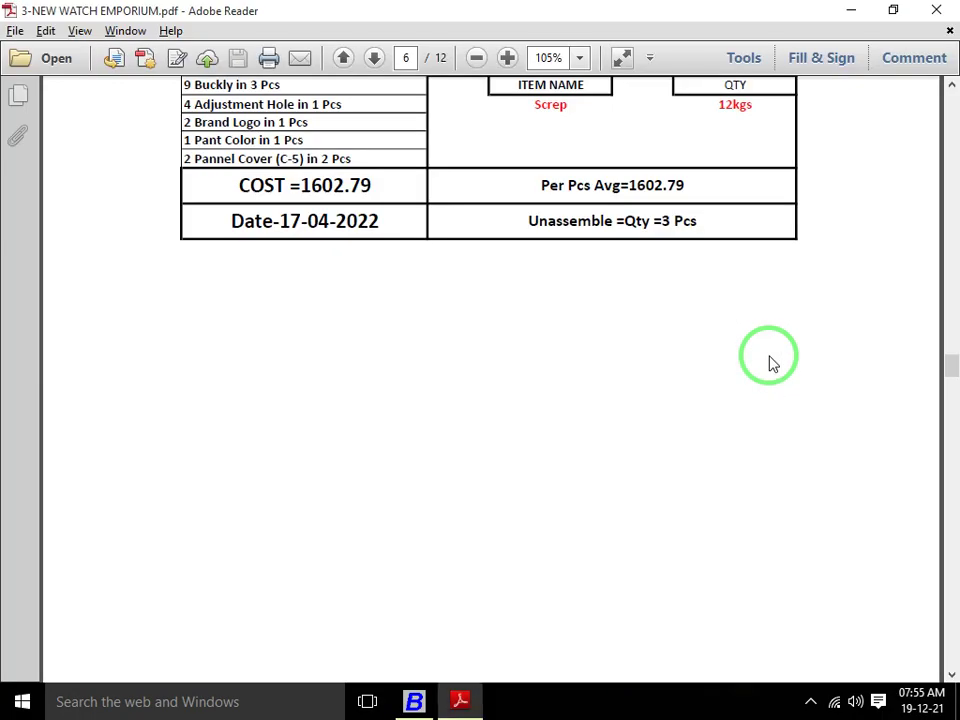
pyautogui.scroll(-1, 770, 363)
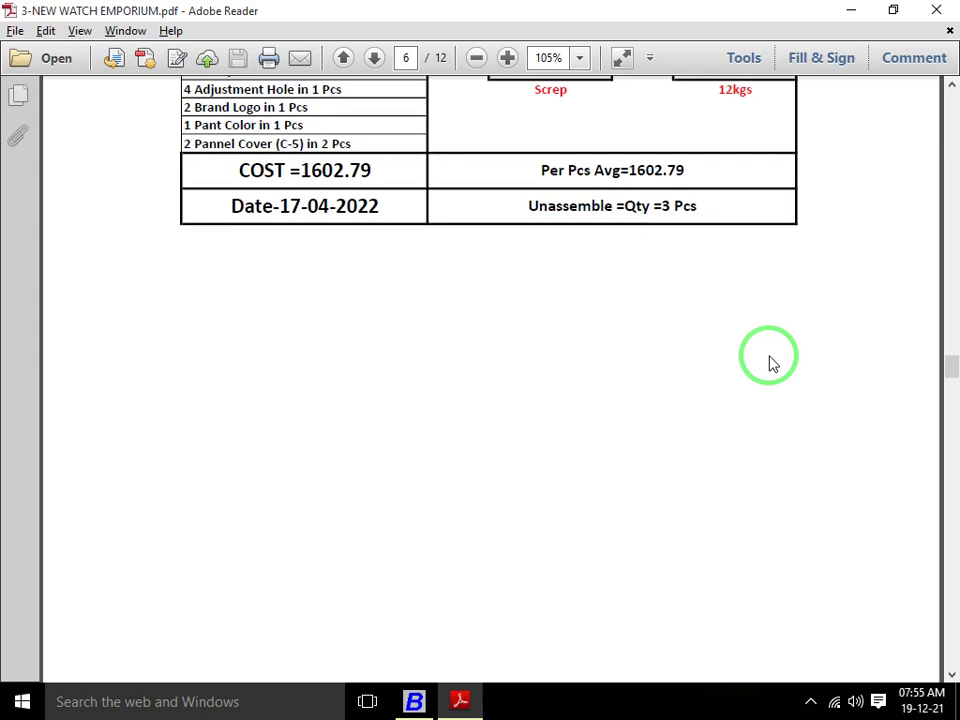
pyautogui.hotkey('alt', 'Tab')
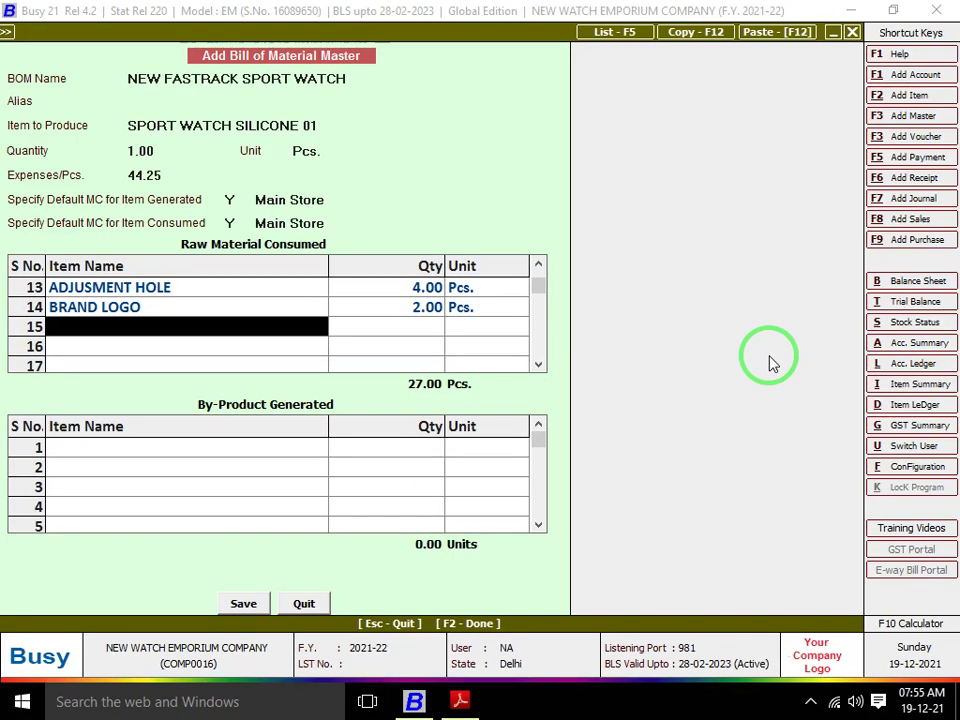
pyautogui.write('PAN')
pyautogui.press('Down')
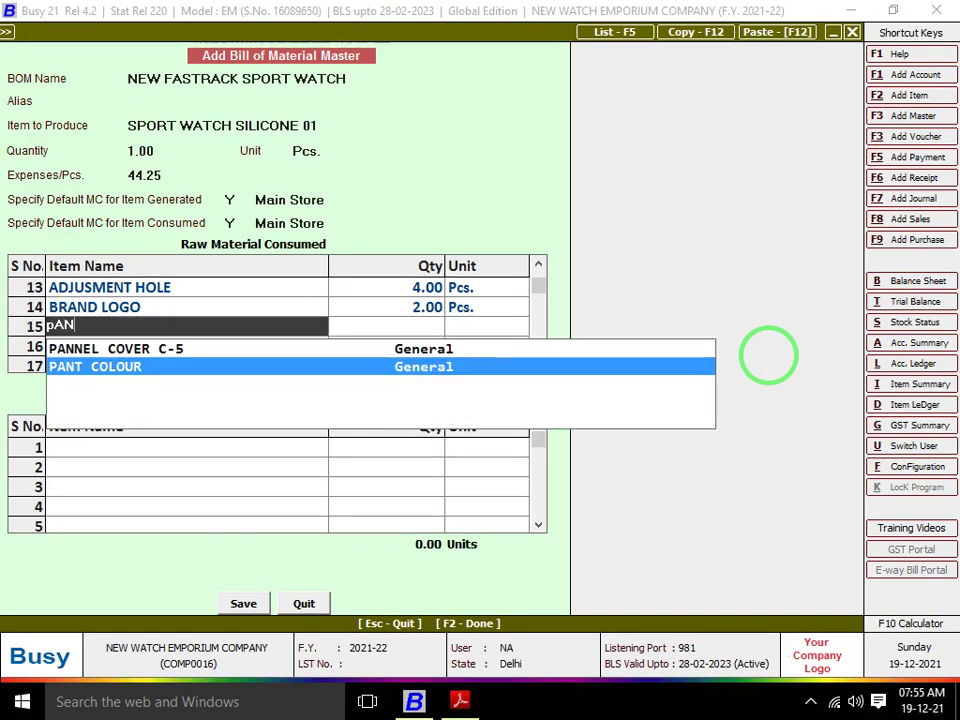
pyautogui.press('Return')
pyautogui.press('Return')
# Check the last component entry in the PDF and add PANNEL COVER C-5 with quantity 1 Pcs. as the sixteenth raw material
pyautogui.hotkey('alt', 'Tab')
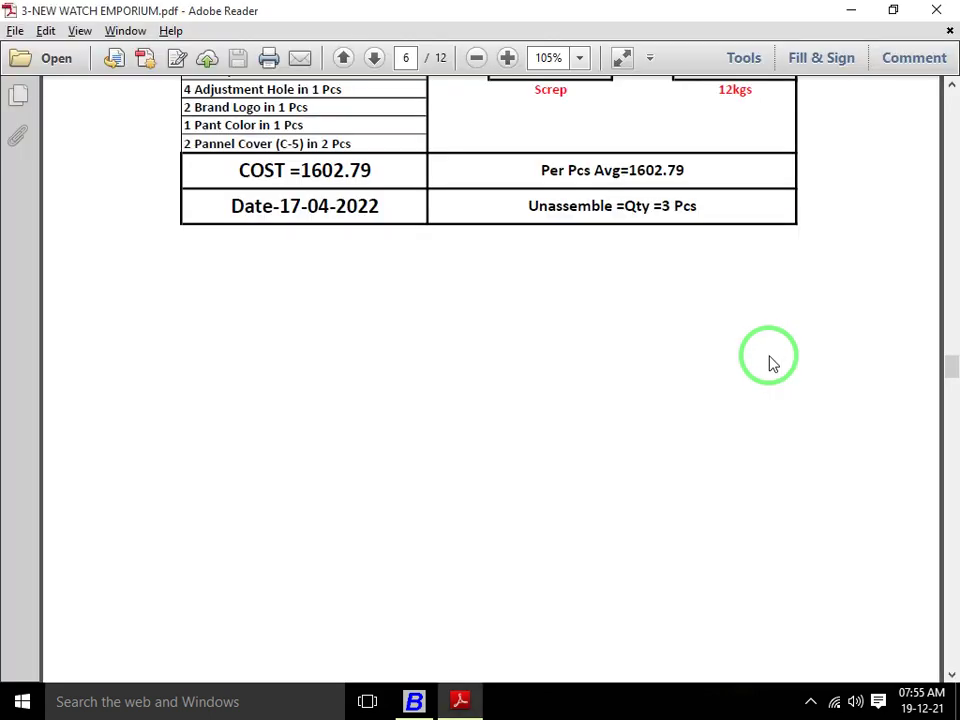
pyautogui.hotkey('alt', 'Tab')
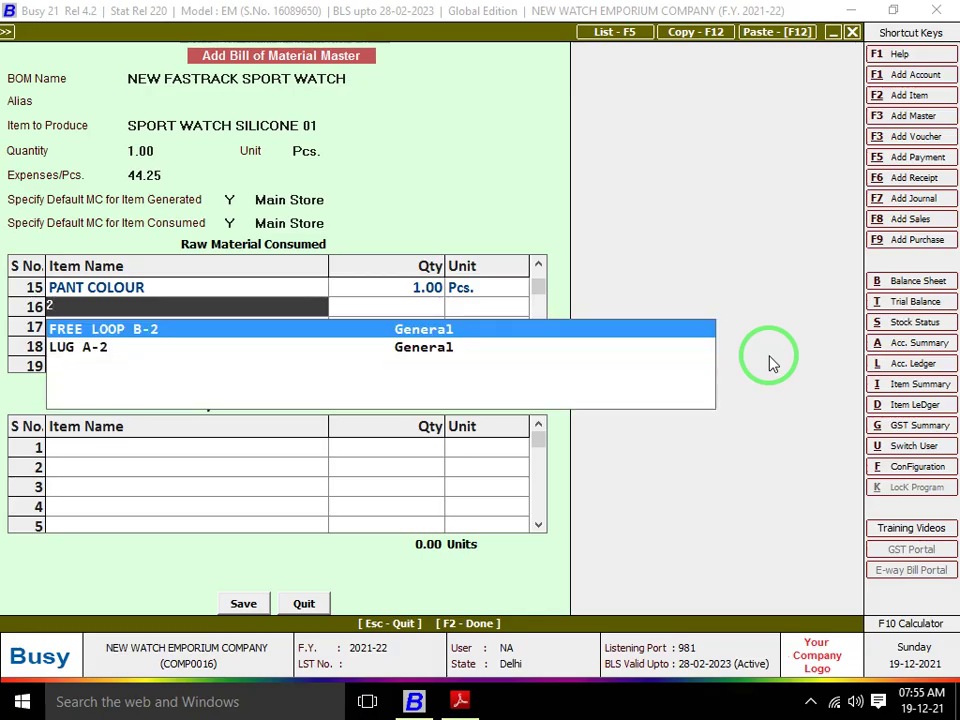
pyautogui.write('pa')
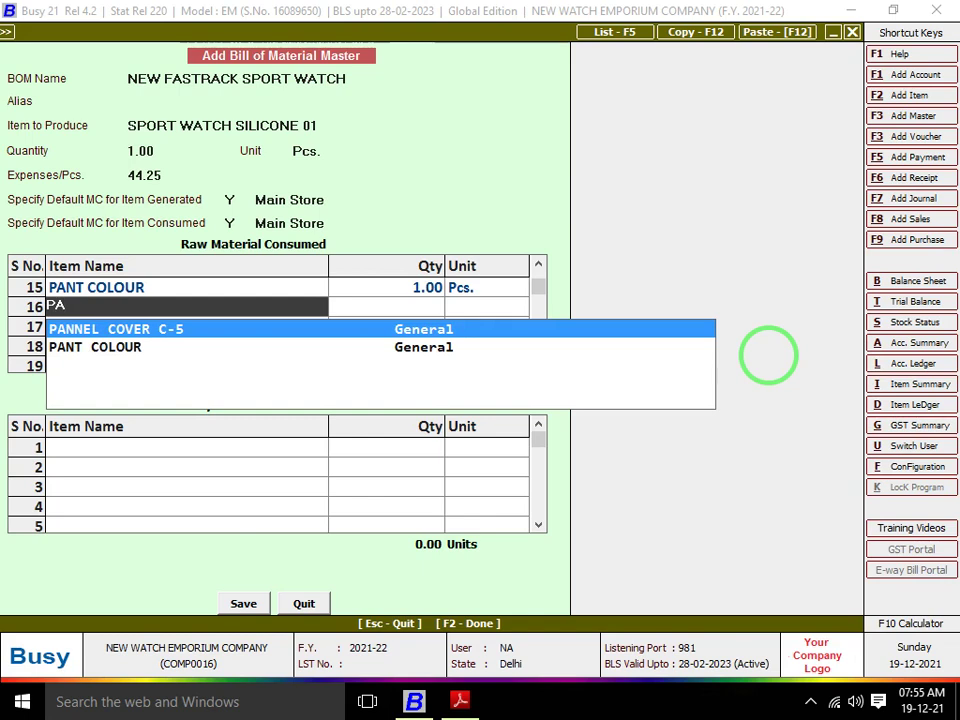
pyautogui.press('Down')
pyautogui.press('Up')
pyautogui.press('Return')
pyautogui.hotkey('alt', 'Tab')
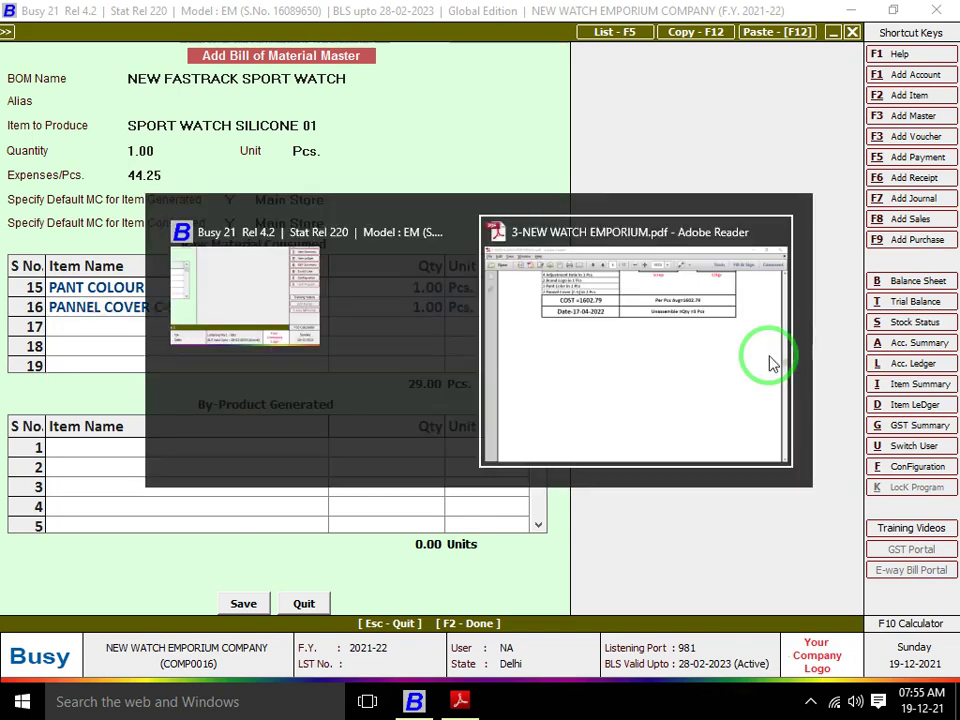
pyautogui.hotkey('alt', 'Tab')
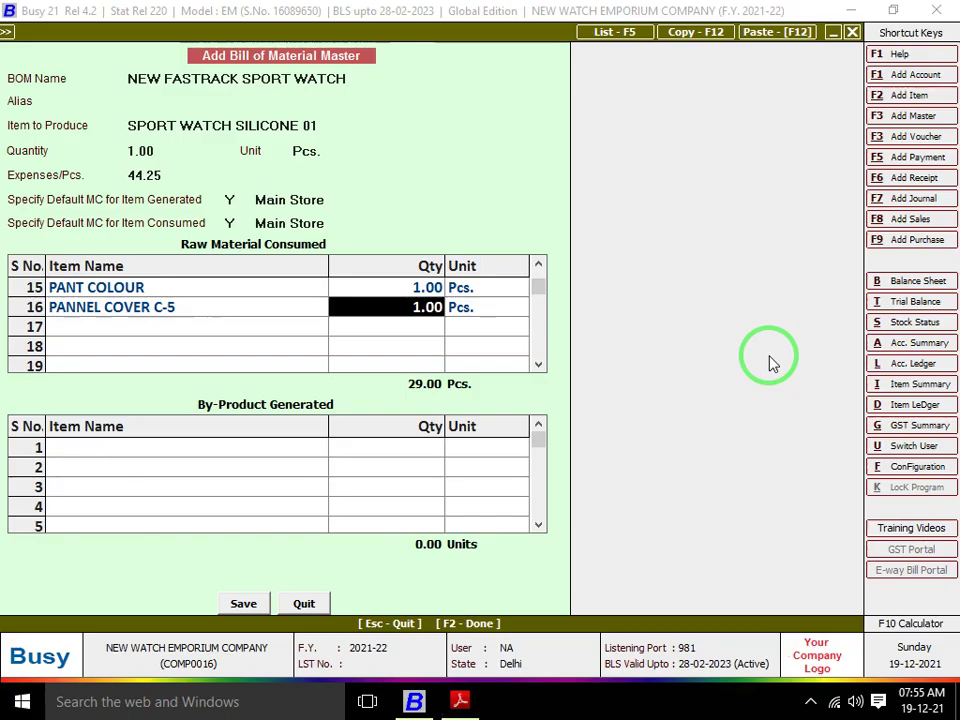
pyautogui.hotkey('alt', 'Tab')
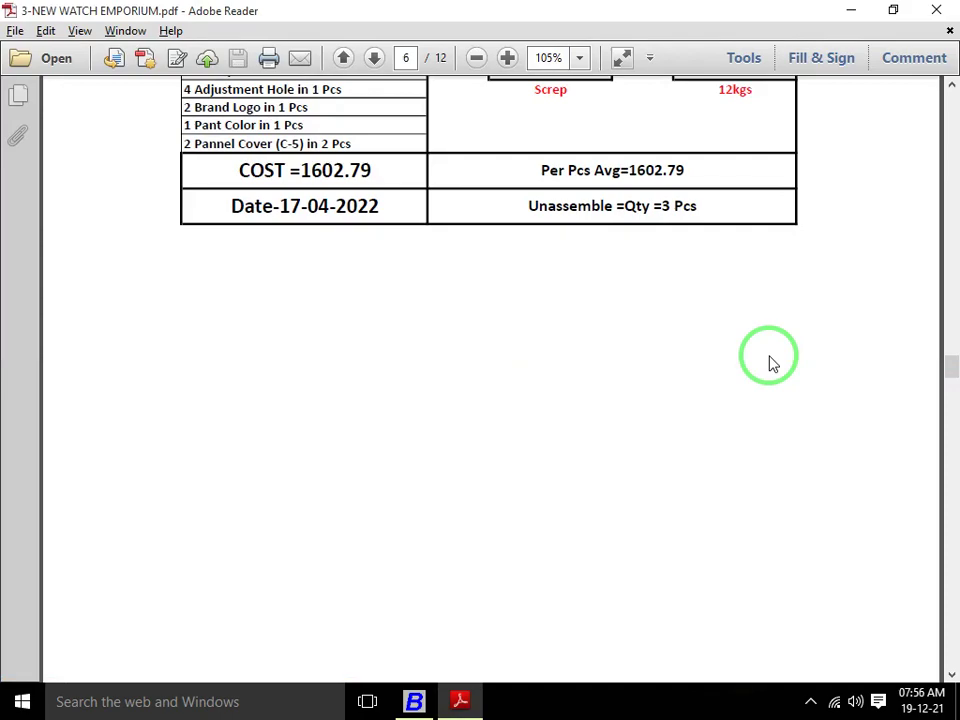
pyautogui.hotkey('alt', 'Tab')
pyautogui.write('1')
pyautogui.press('Return')
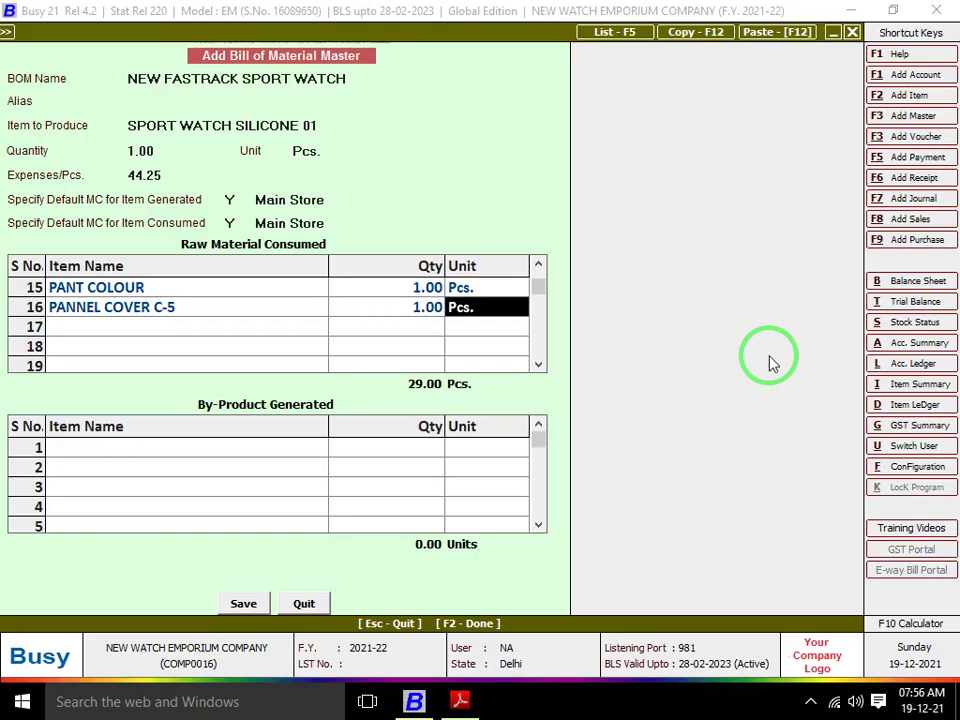
# Review the By-Product Generate section in the PDF and open a new item master from the first by-product row
pyautogui.hotkey('alt', 'Tab')
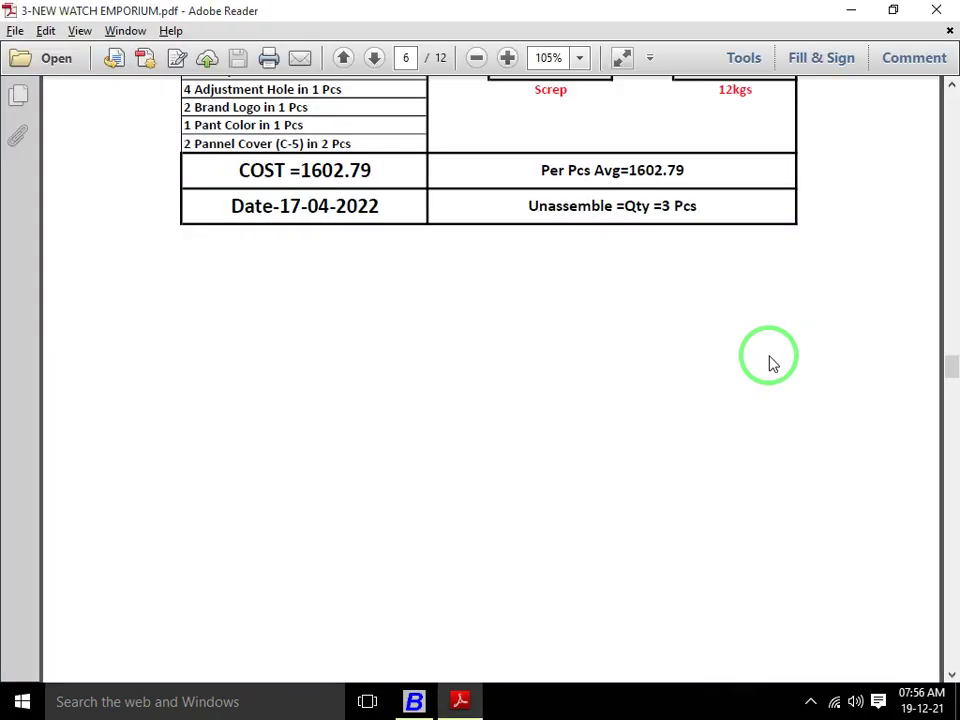
pyautogui.scroll(3, 770, 363)
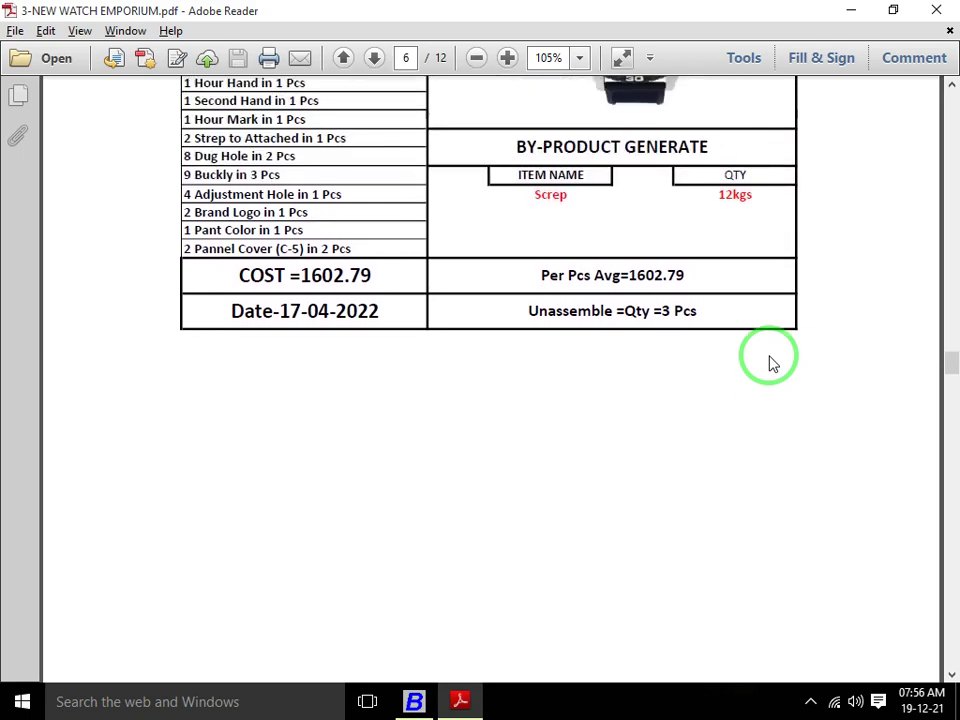
pyautogui.scroll(2, 770, 363)
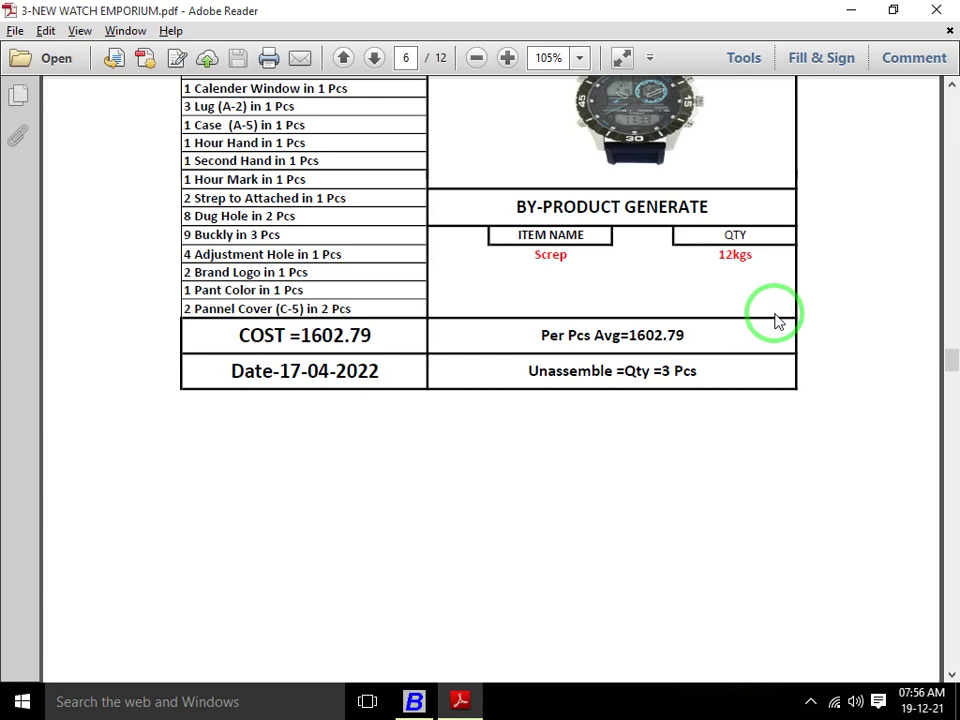
pyautogui.scroll(1, 182, 300)
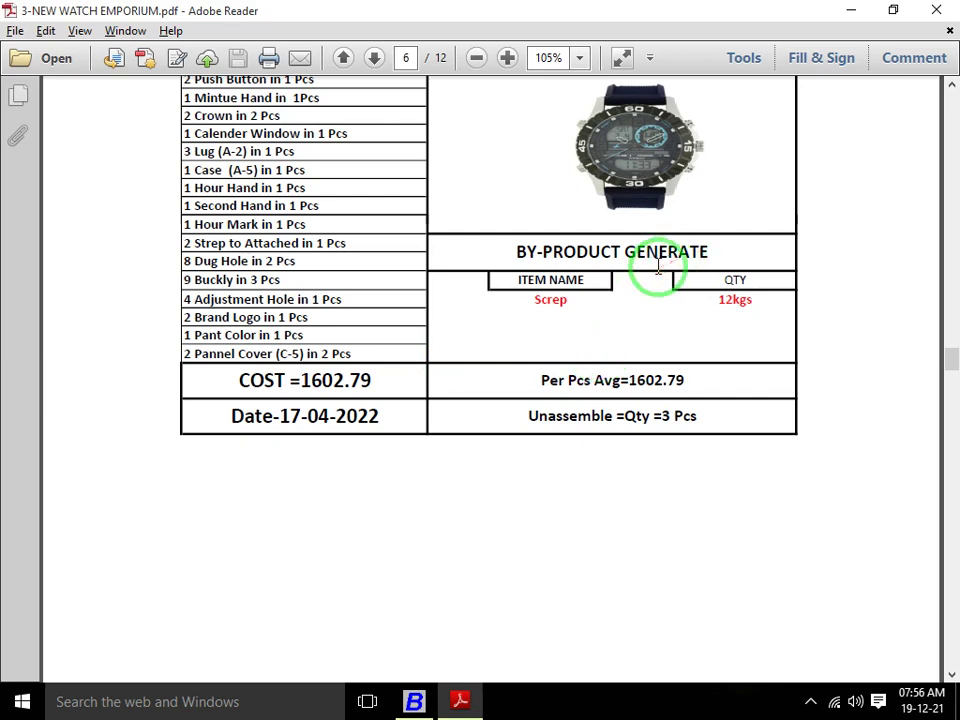
pyautogui.hotkey('alt', 'Tab')
pyautogui.click(245, 447)
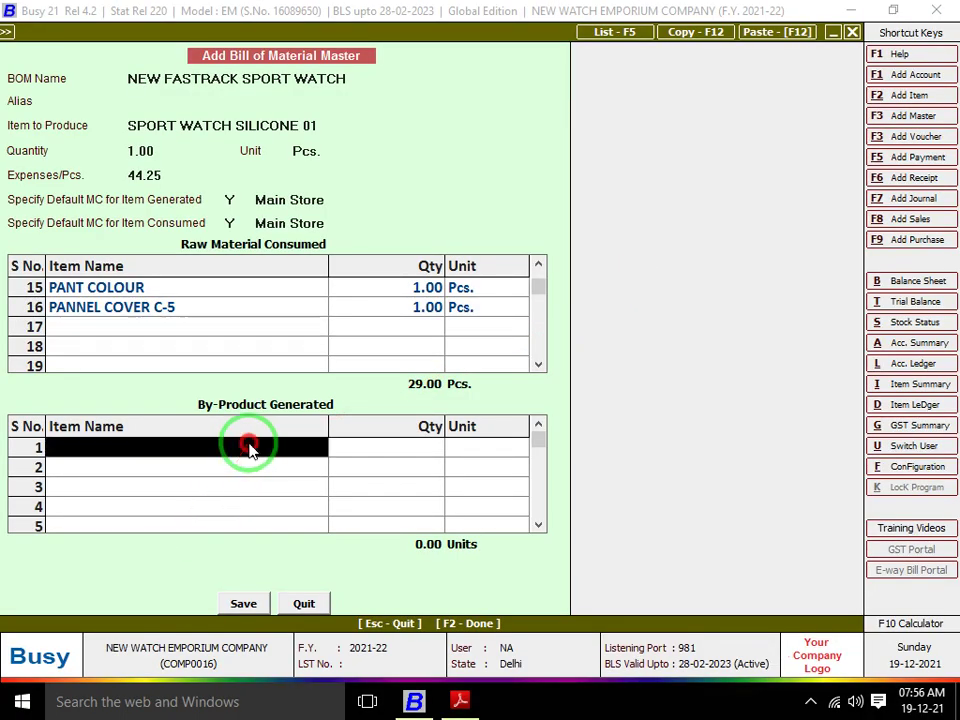
pyautogui.hotkey('alt', 'F2')
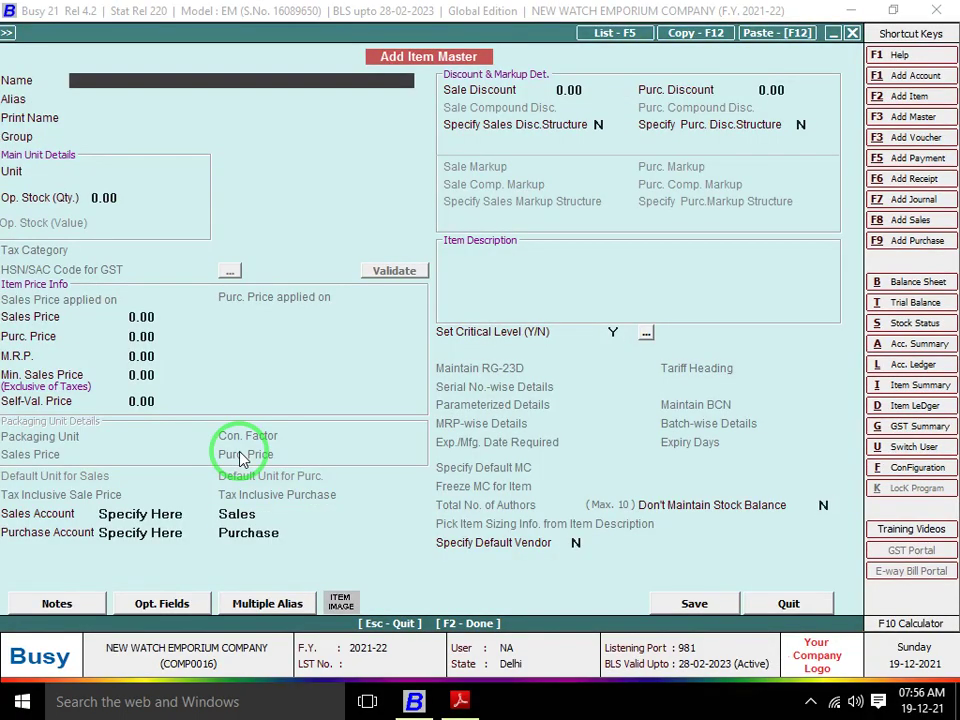
# Verify the by-product's name in the PDF, name the new item SCREP and assign it to the General group
pyautogui.hotkey('alt', 'Tab')
pyautogui.hotkey('alt', 'Tab')
pyautogui.write('SCREP')
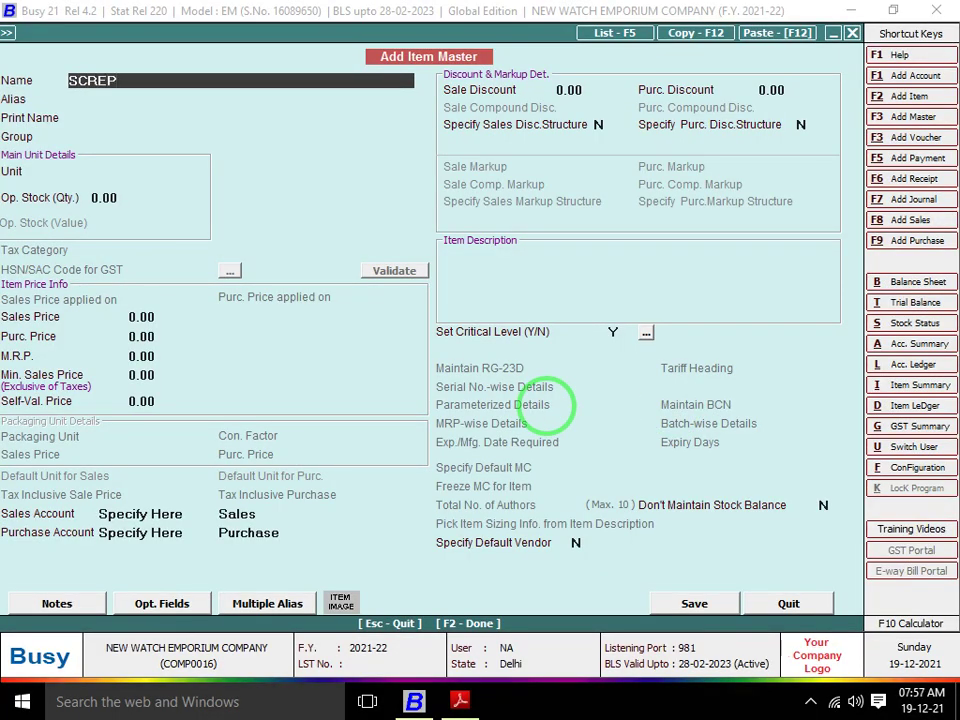
pyautogui.press('Return')
pyautogui.press('Return')
pyautogui.press('Return')
pyautogui.press('Down')
pyautogui.press('Return')
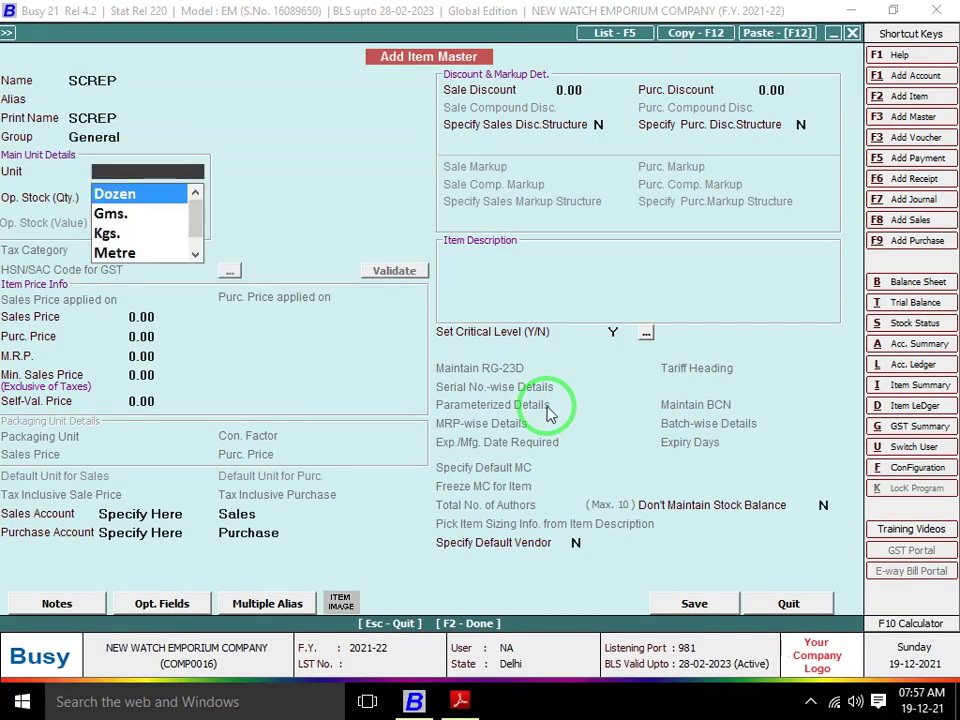
# Set the unit of the SCREP item to Kgs. and save the item master
pyautogui.write('KG')
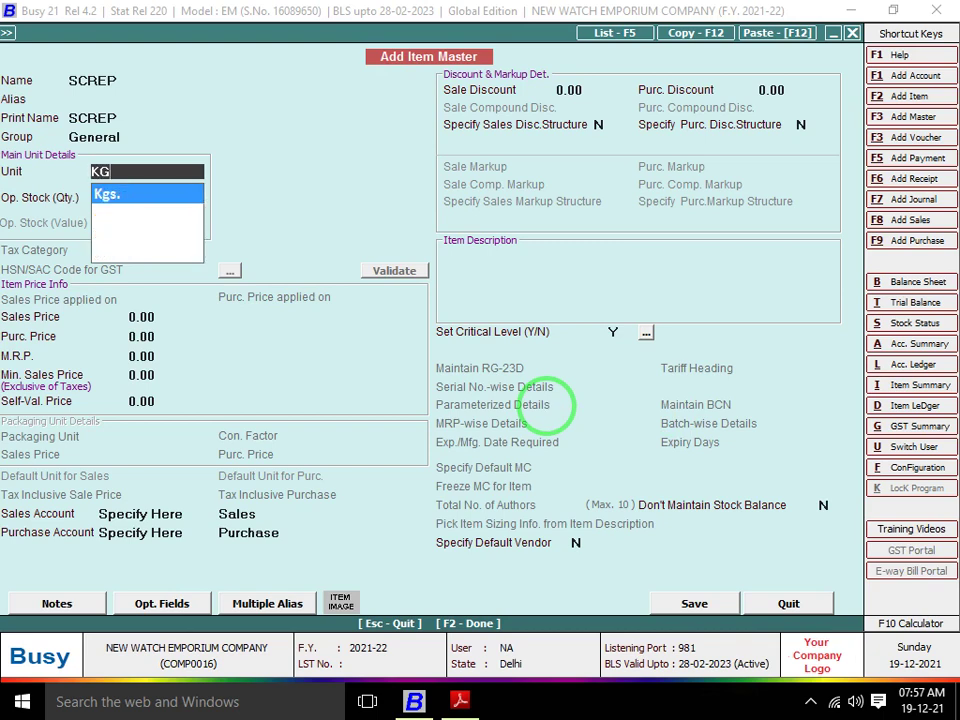
pyautogui.press('Return')
pyautogui.press('Return')
pyautogui.press('Return')
pyautogui.press('Return')
pyautogui.press('Return')
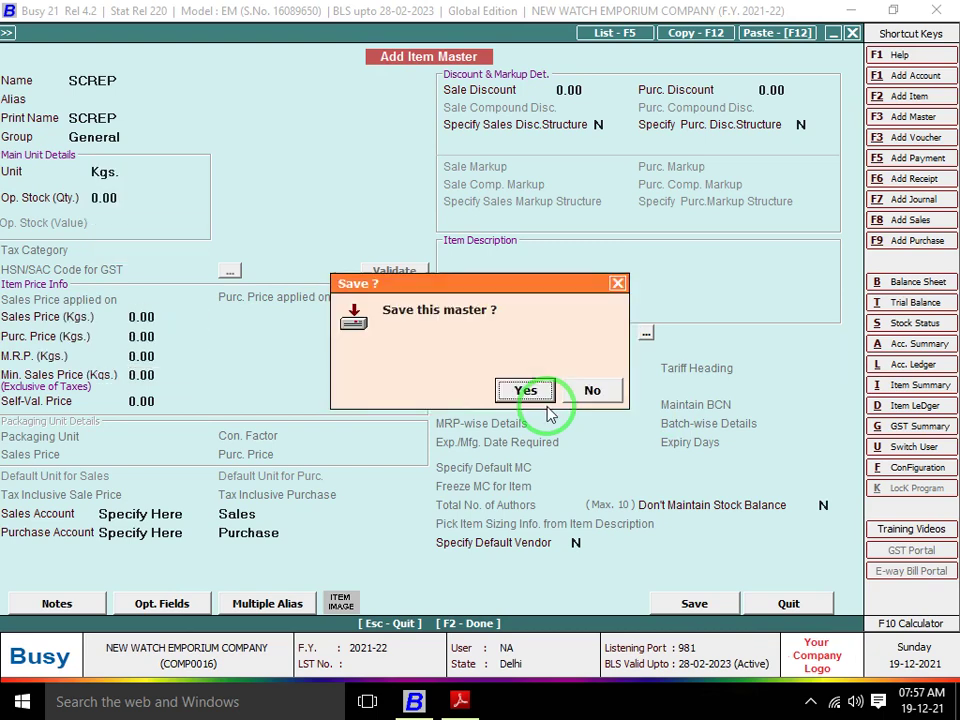
pyautogui.press('F2')
# Check the by-product quantity in the PDF, enter 12 Kgs. for SCREP and save the bill of material
pyautogui.hotkey('alt', 'Tab')
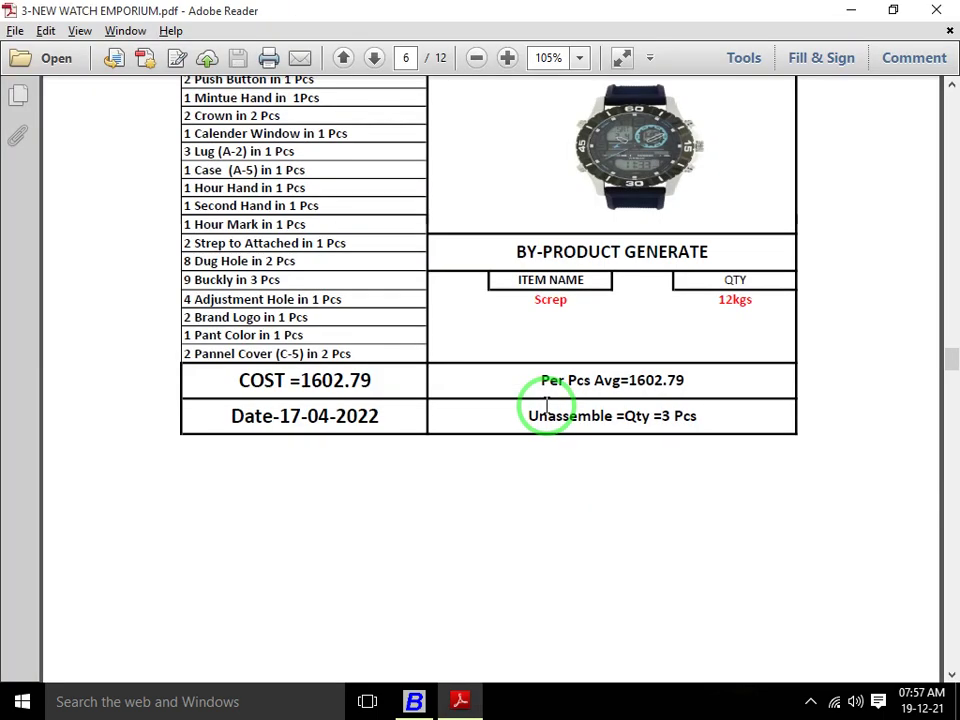
pyautogui.hotkey('alt', 'Tab')
pyautogui.write('12')
pyautogui.press('Return')
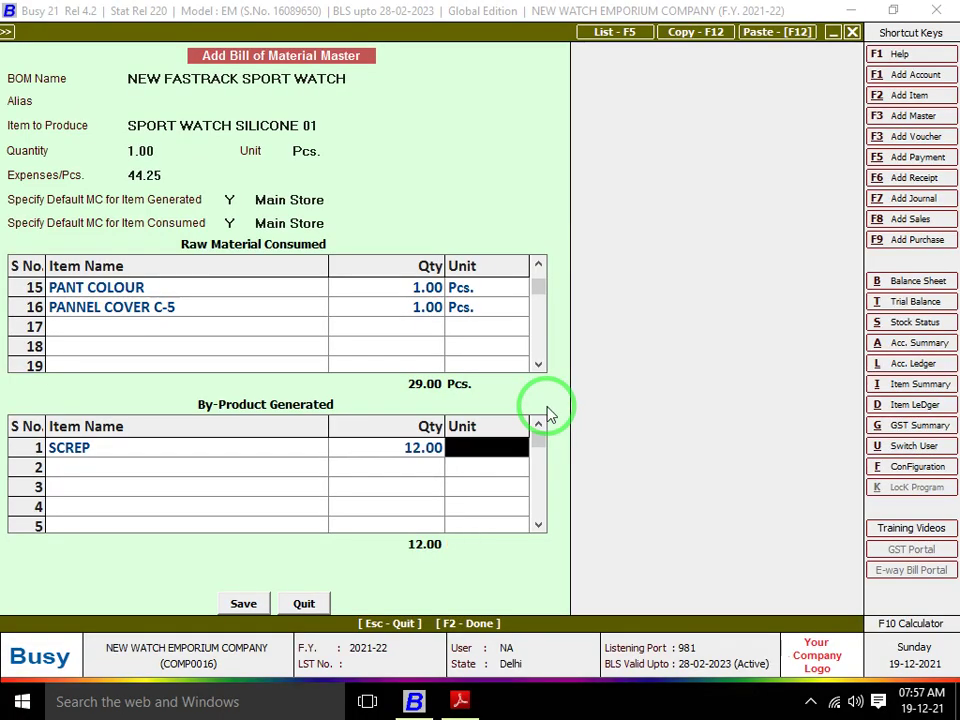
pyautogui.write('KGS')
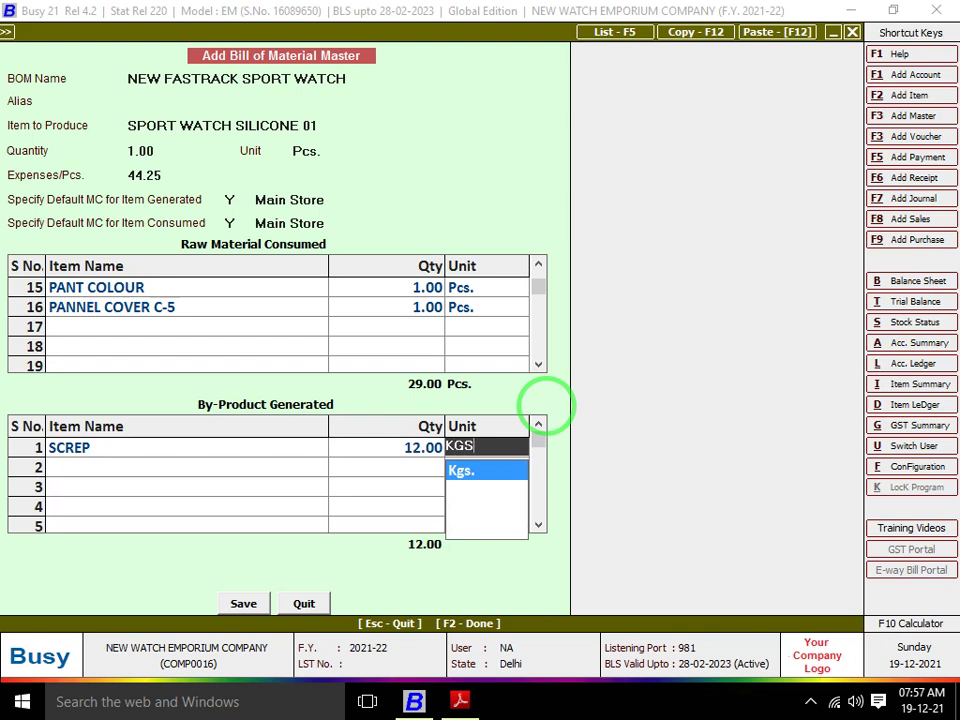
pyautogui.press('Return')
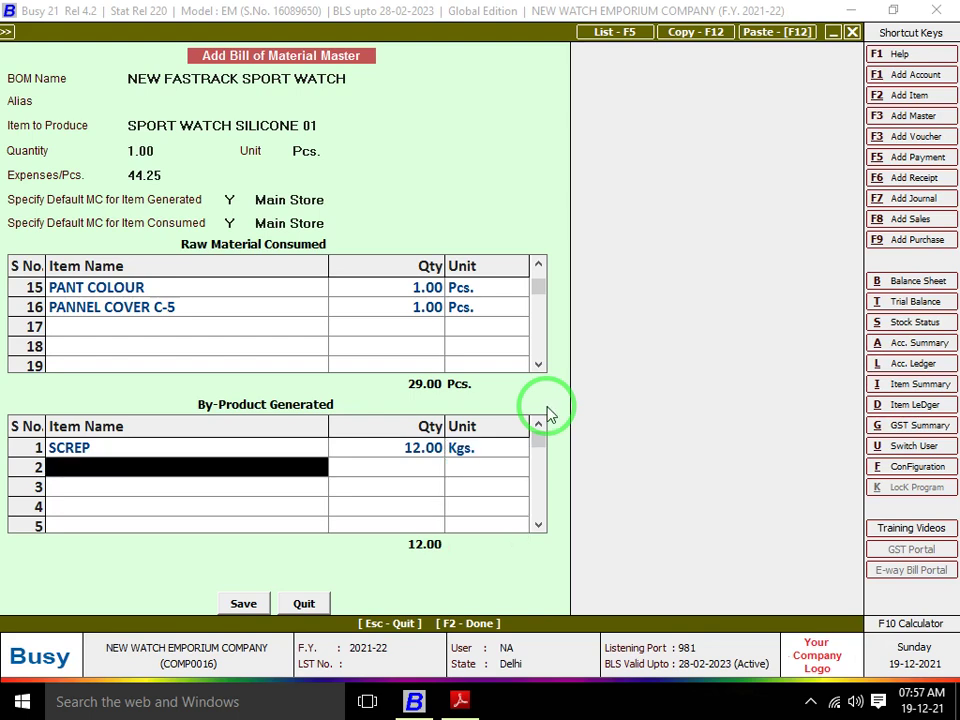
pyautogui.press('F2')
pyautogui.press('Return')
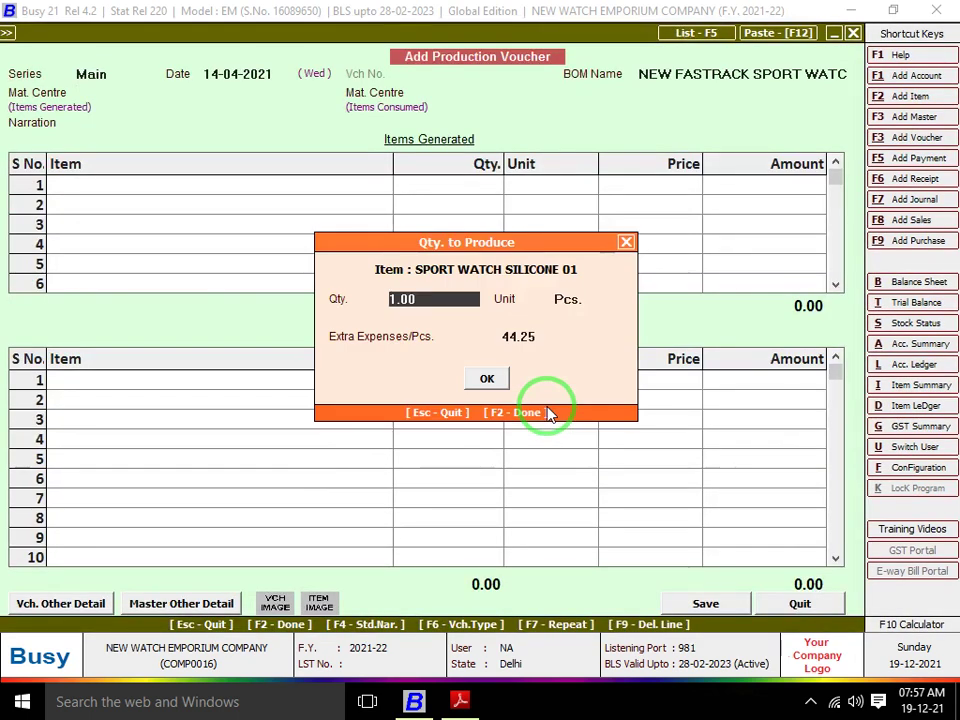
# Look up the generate quantity in the PDF and set the quantity to produce to 245 Pcs., keeping extra expenses at 44.25 per piece
pyautogui.hotkey('alt', 'Tab')
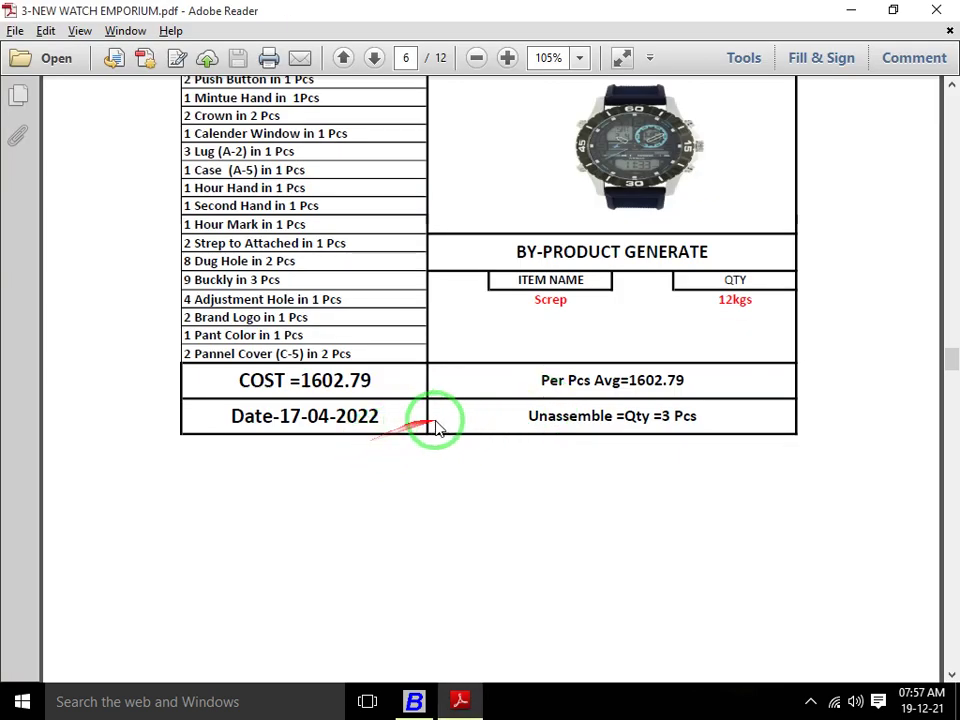
pyautogui.scroll(1, 375, 424)
pyautogui.scroll(4, 377, 428)
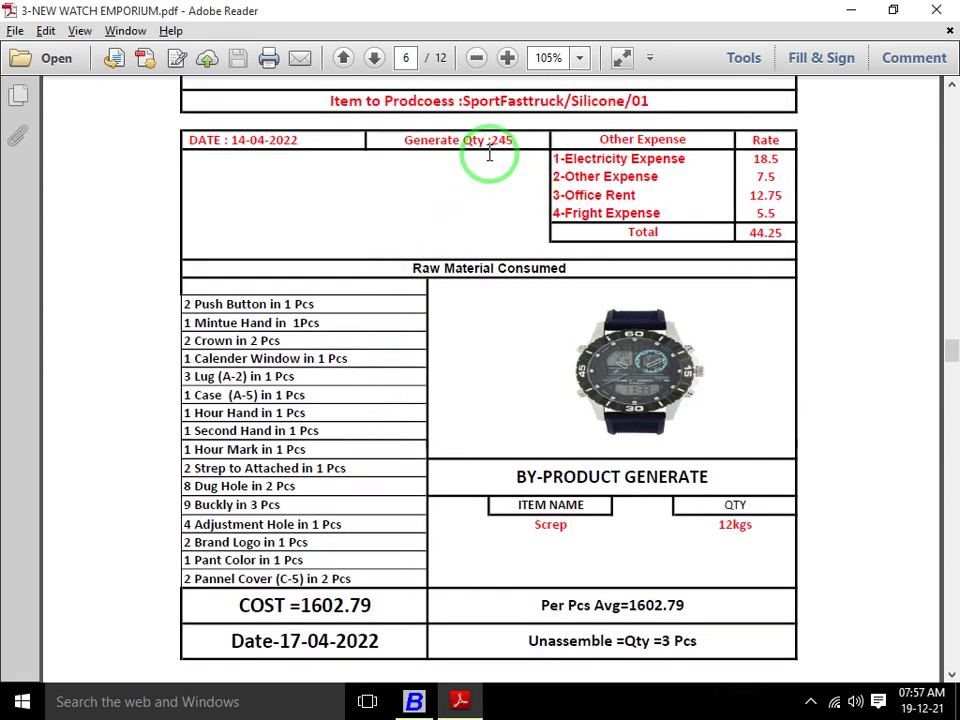
pyautogui.hotkey('alt', 'Tab')
pyautogui.write('2')
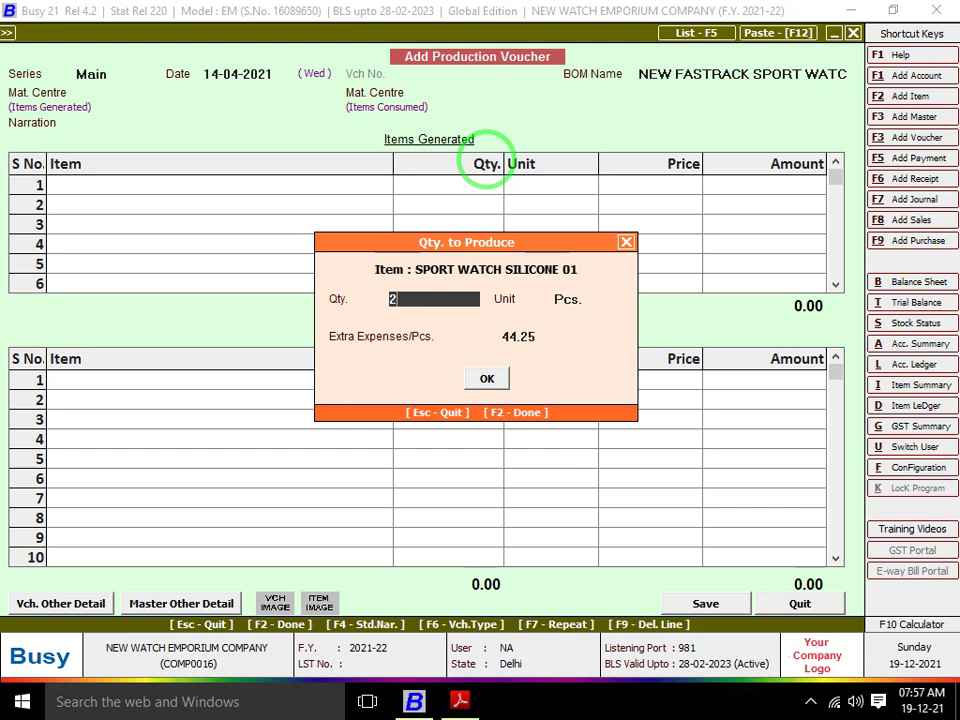
pyautogui.write('45')
pyautogui.press('Return')
pyautogui.press('Return')
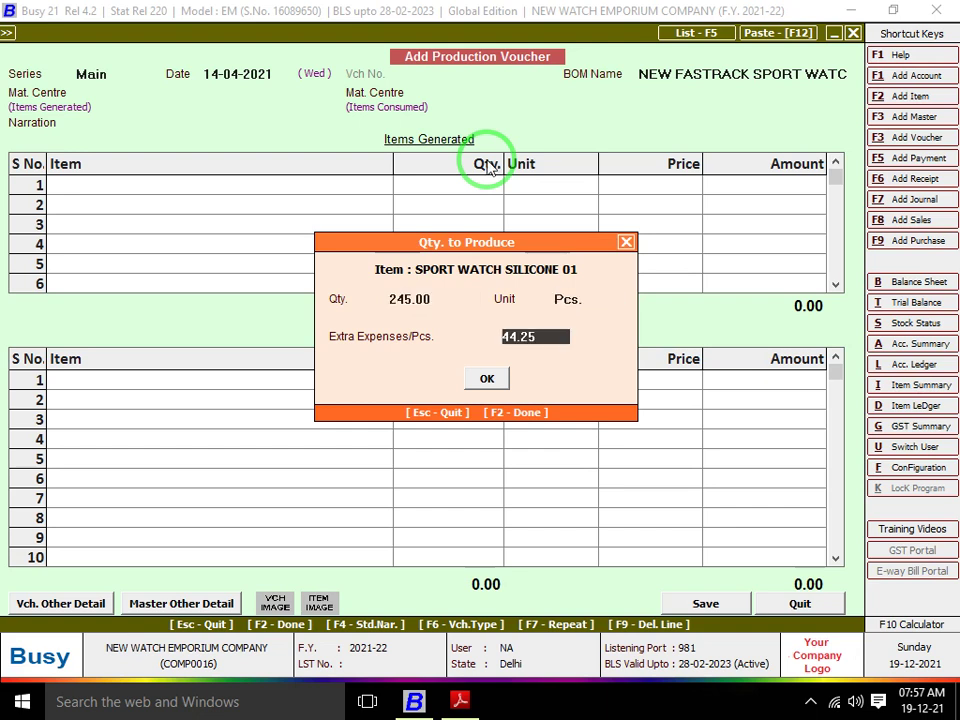
pyautogui.press('Return')
pyautogui.press('Return')
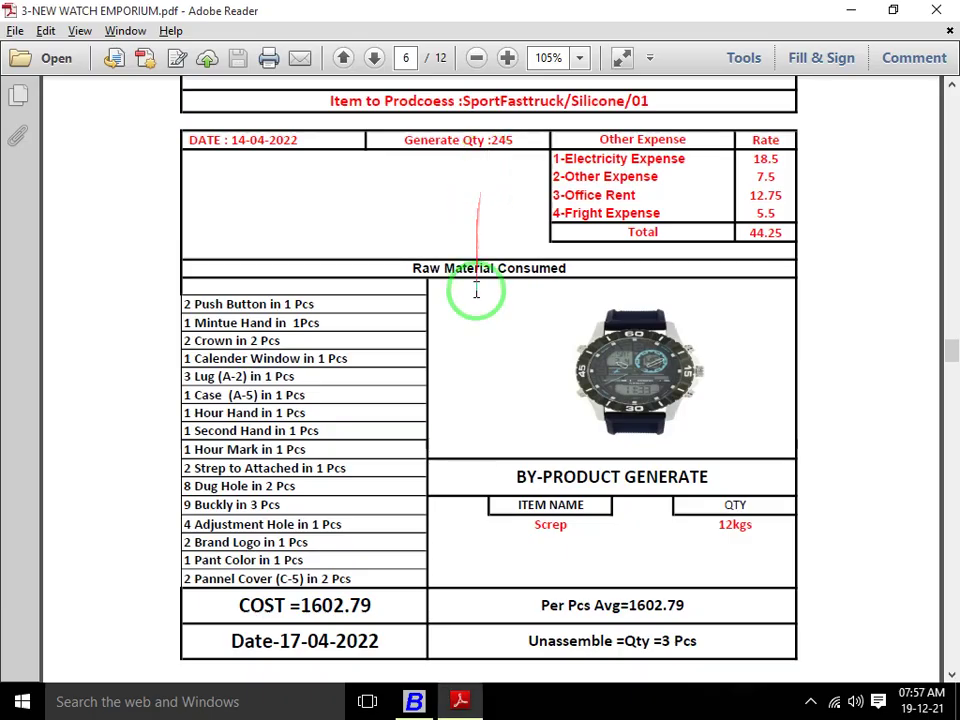
# Compare the production voucher's price for SPORT WATCH SILICONE 01 with the cost given in the PDF
pyautogui.hotkey('alt', 'Tab')
pyautogui.hotkey('alt', 'Tab')
pyautogui.hotkey('alt', 'Tab')
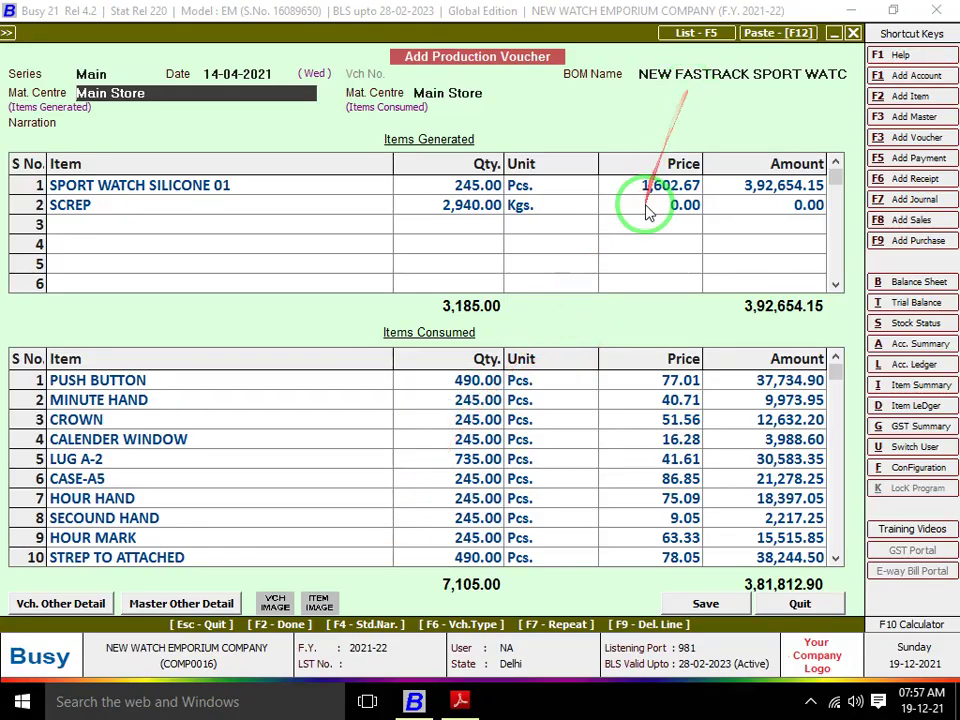
pyautogui.hotkey('alt', 'Tab')
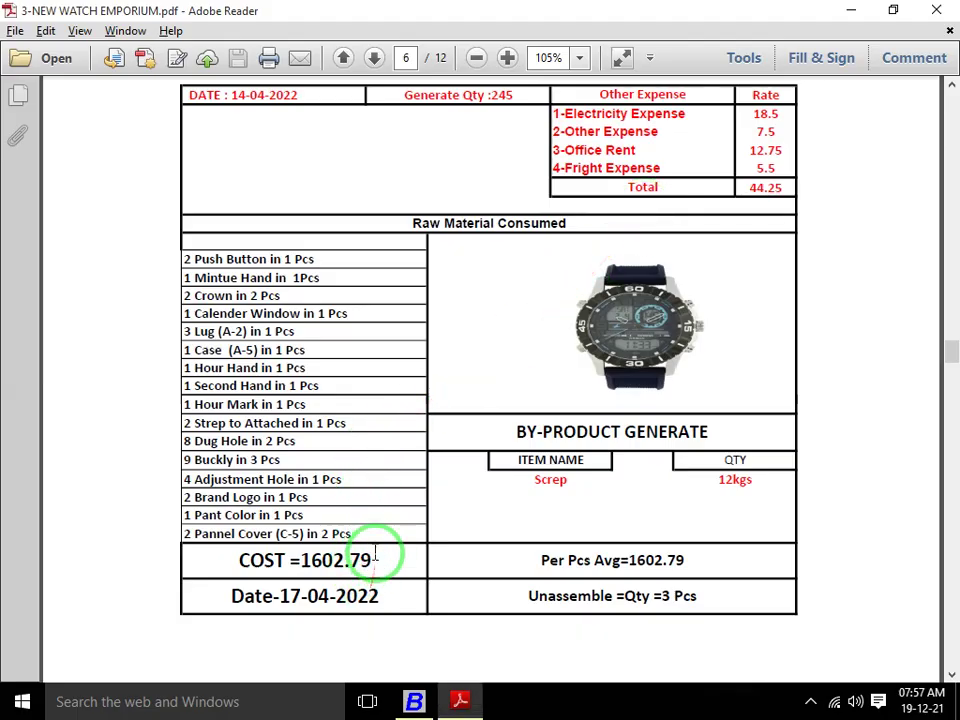
pyautogui.hotkey('alt', 'Tab')
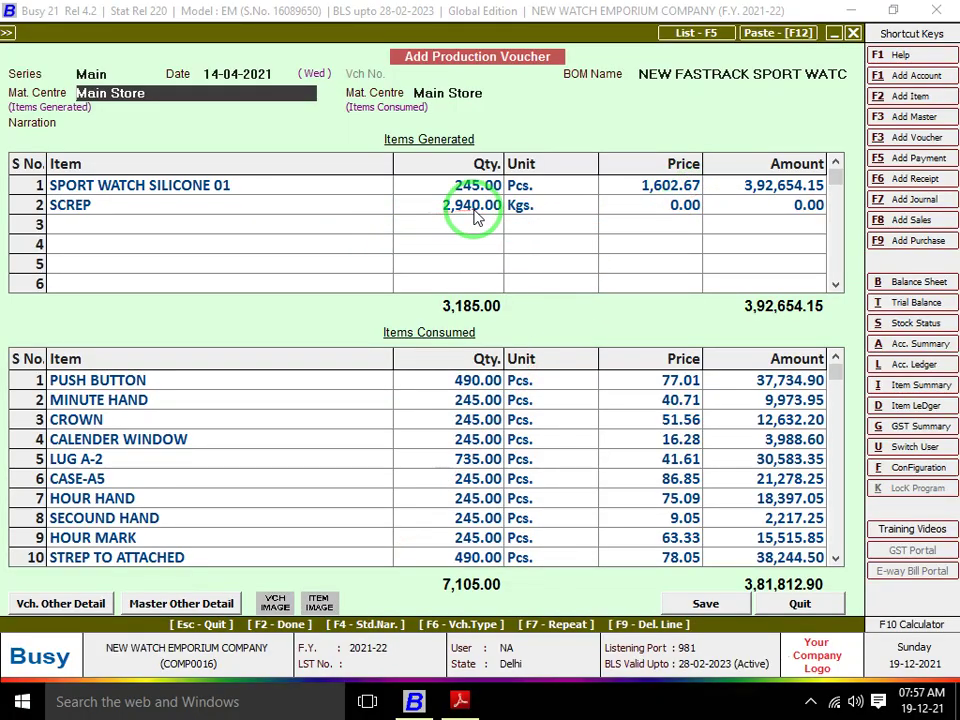
# Verify the by-product quantity in the PDF and set the generated SCREP quantity to 12 Kgs. in the production voucher
pyautogui.hotkey('alt', 'Tab')
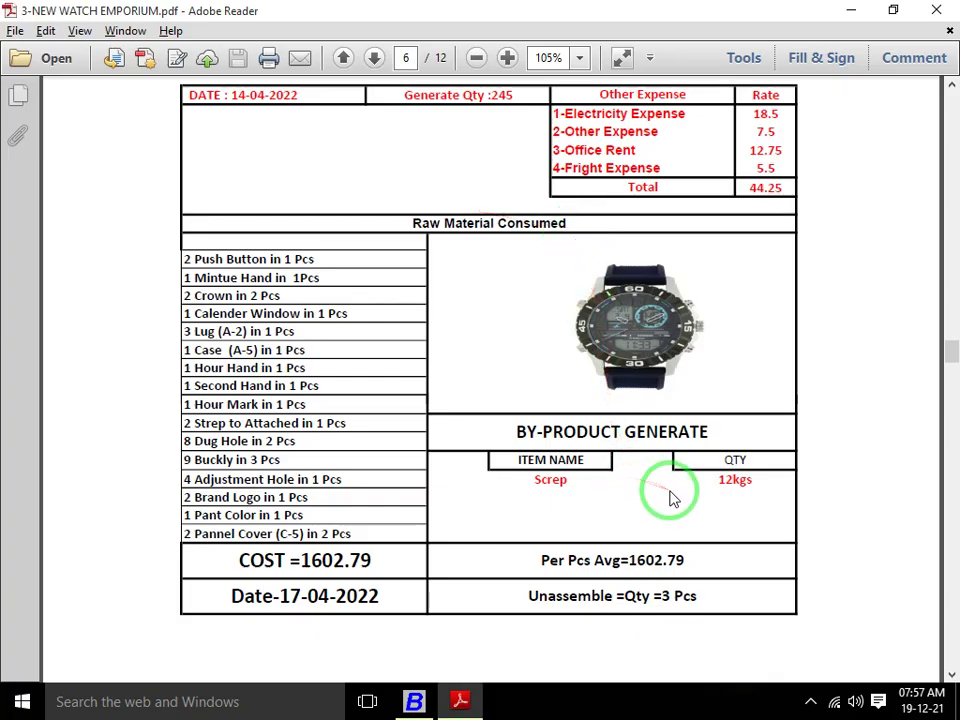
pyautogui.hotkey('alt', 'Tab')
pyautogui.hotkey('alt', 'Tab')
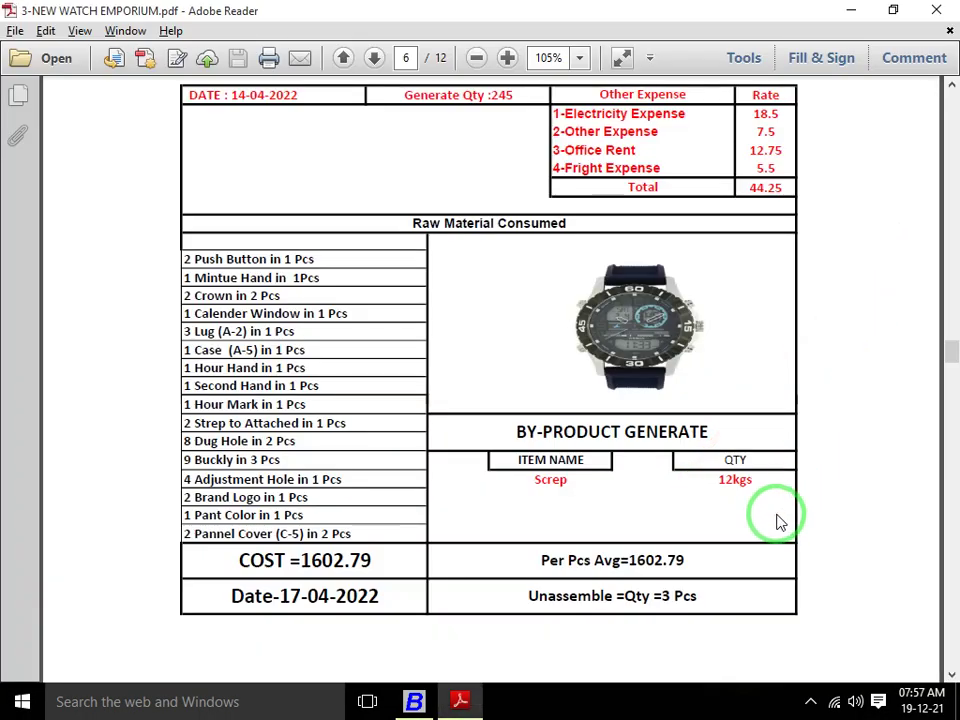
pyautogui.hotkey('alt', 'Tab')
pyautogui.click(432, 200)
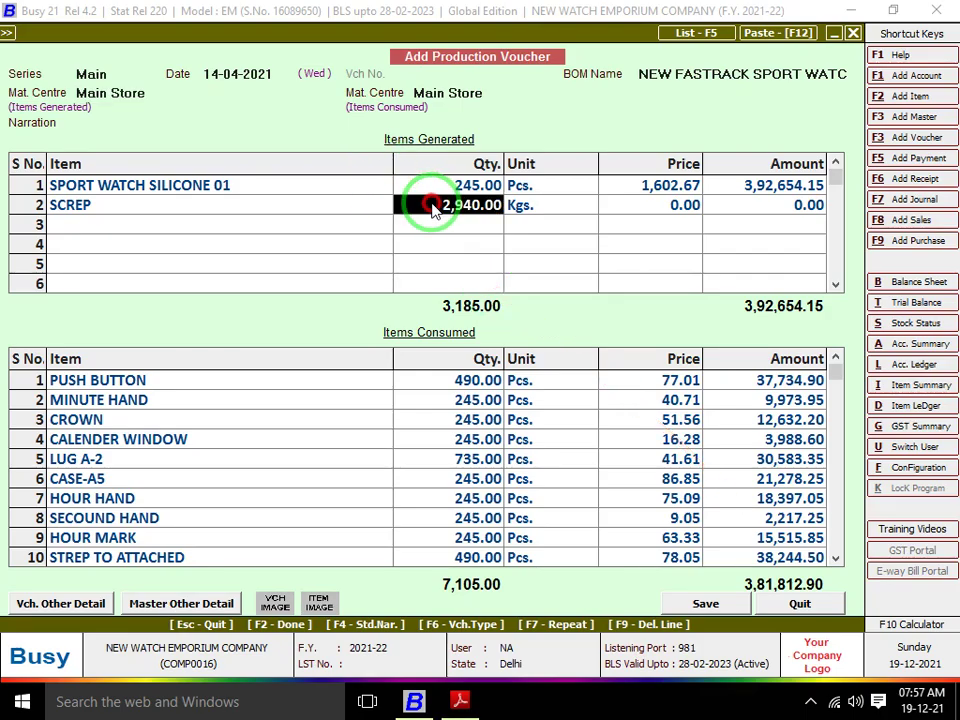
pyautogui.write('12')
pyautogui.press('Return')
pyautogui.press('Return')
pyautogui.press('Return')
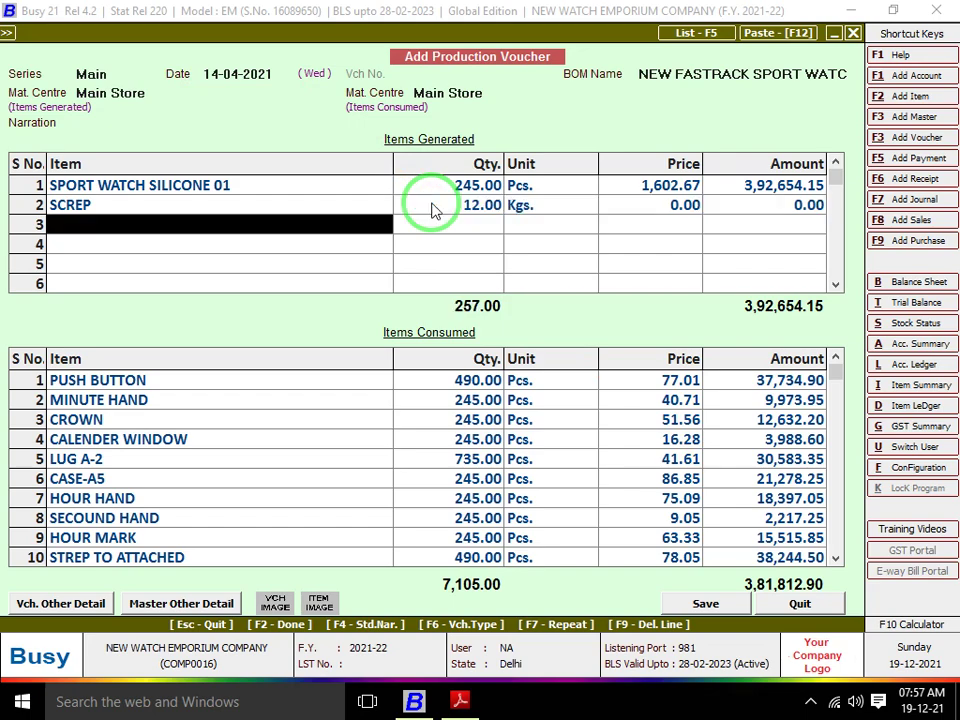
# Check the PDF once more, leave the generated items list and save the production voucher
pyautogui.hotkey('alt', 'Tab')
pyautogui.hotkey('alt', 'Tab')
pyautogui.press('Return')
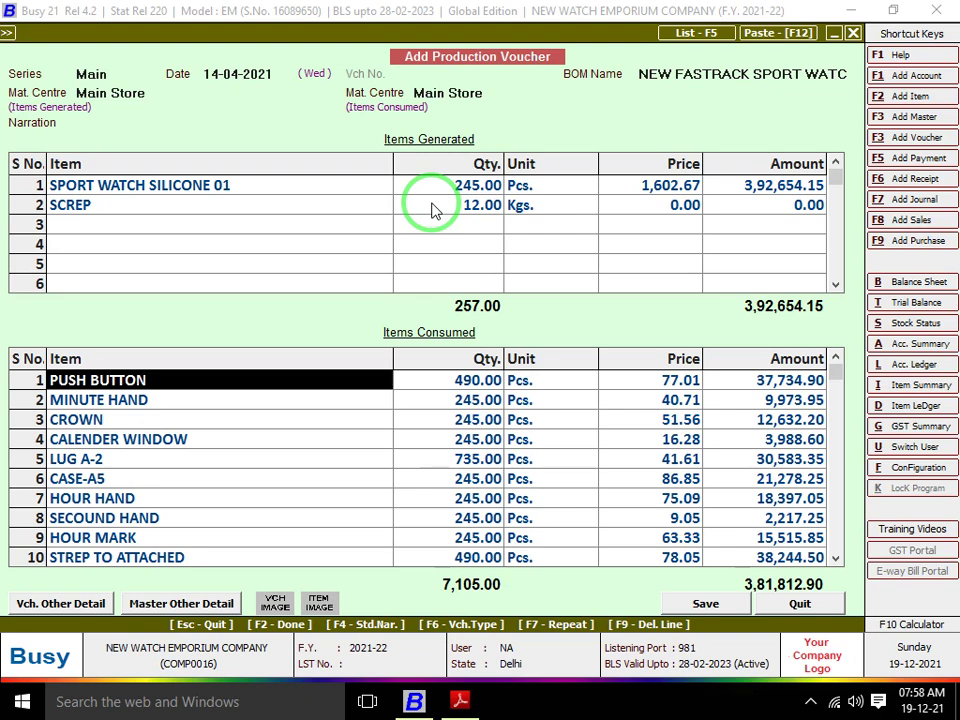
pyautogui.press('F2')
pyautogui.press('Return')
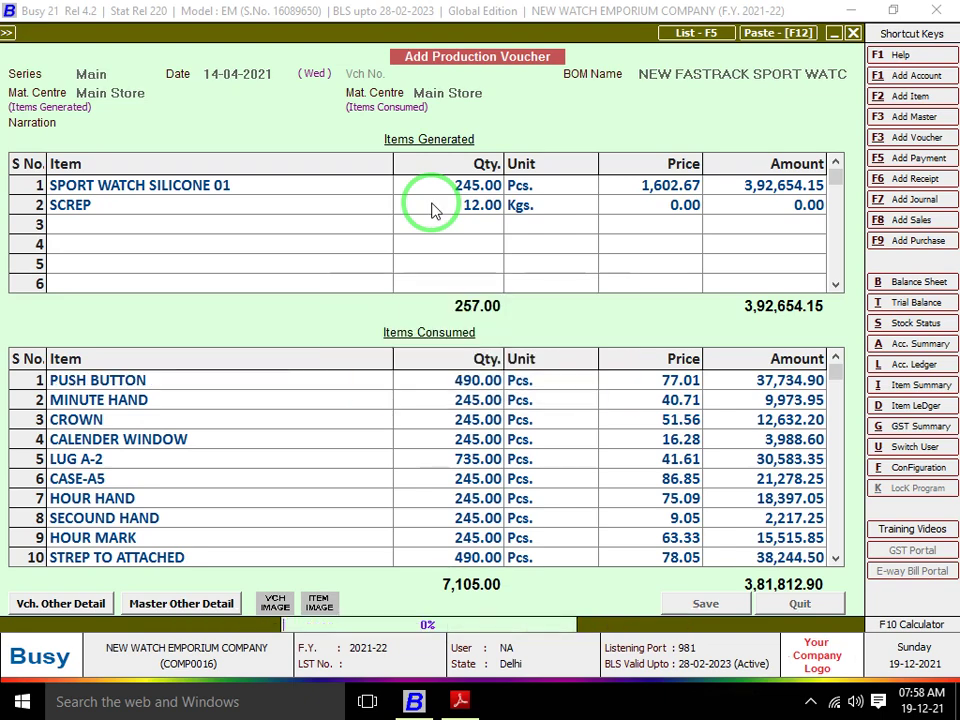
# Look up the unassemble date and quantity for the leather strap watch on page 5 of the PDF
pyautogui.hotkey('alt', 'Tab')
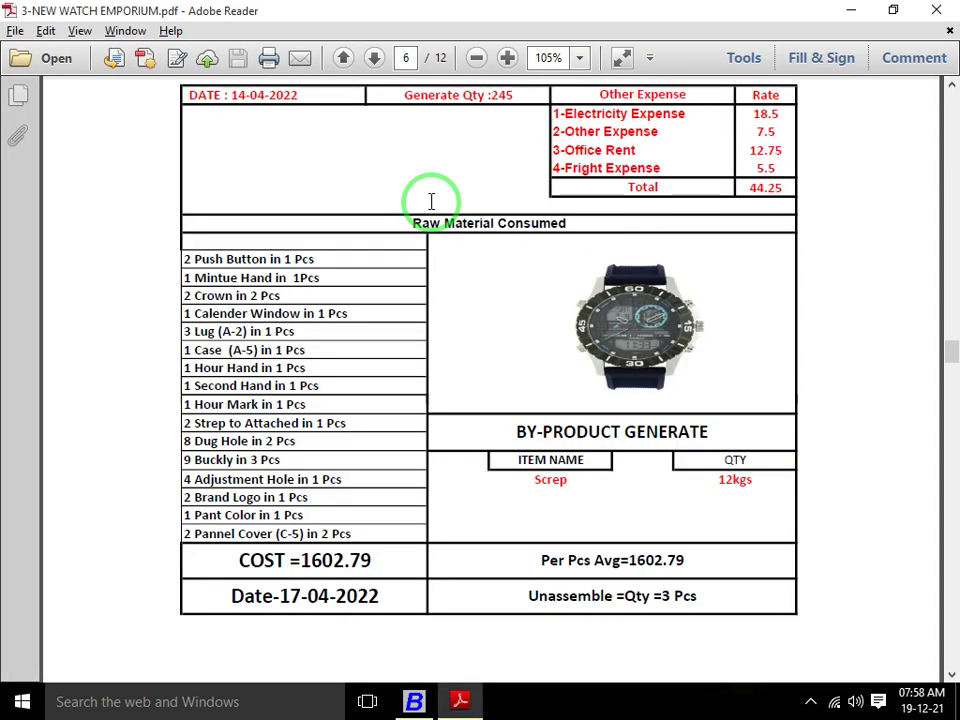
pyautogui.scroll(10, 431, 205)
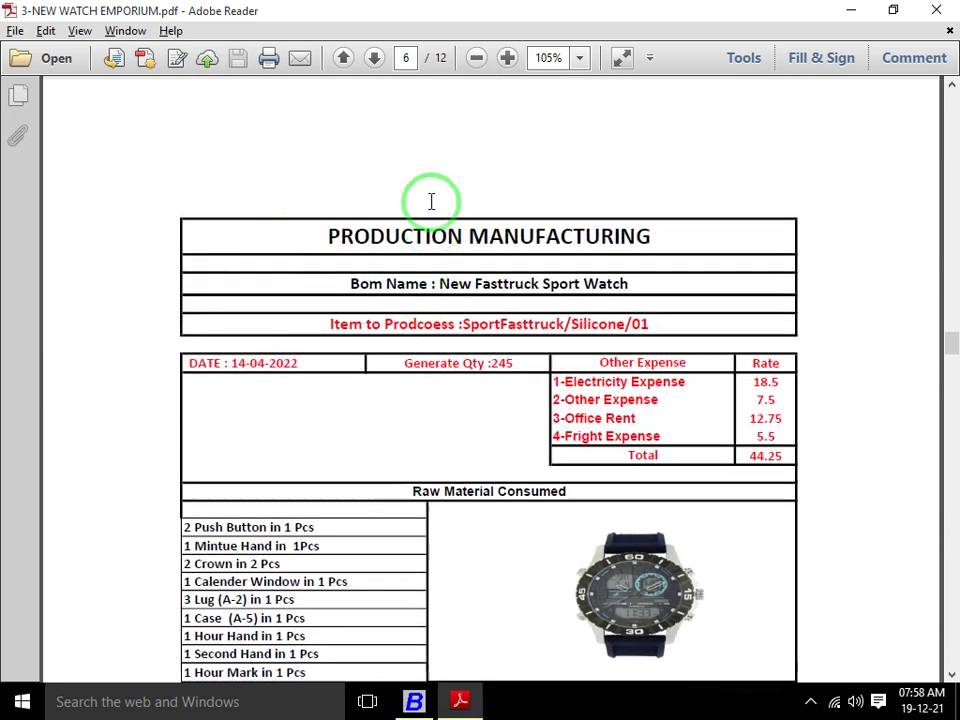
pyautogui.scroll(5, 431, 205)
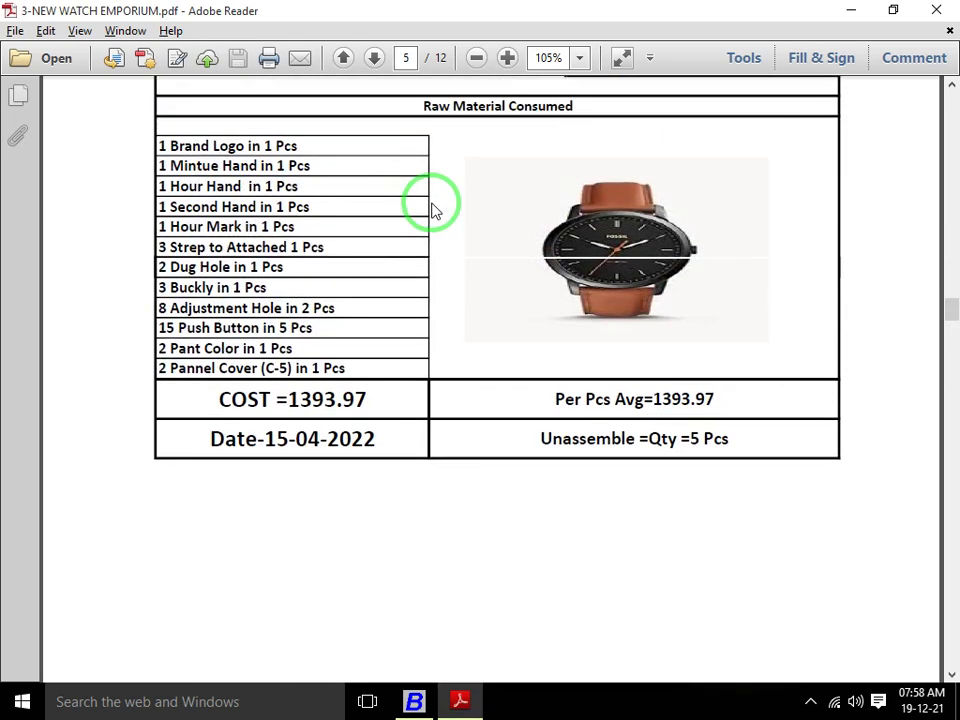
pyautogui.moveTo(433, 208); pyautogui.dragTo(499, 279)
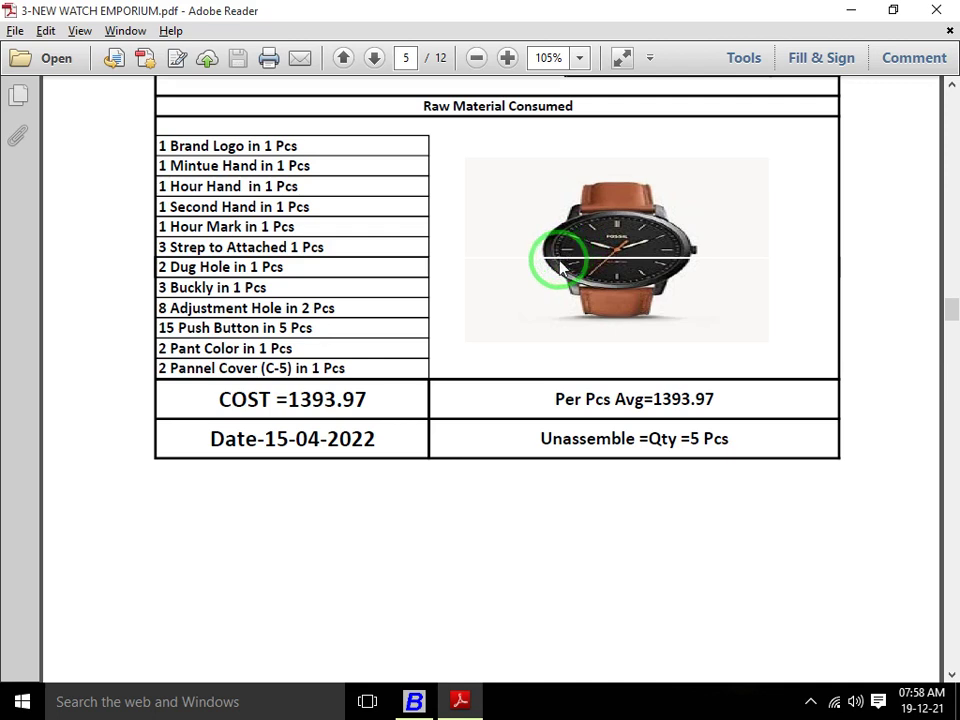
# Return to Busy, close the blank production voucher and open a new unassemble voucher
pyautogui.hotkey('alt', 'Tab')
pyautogui.press('Escape')
pyautogui.press('Return')
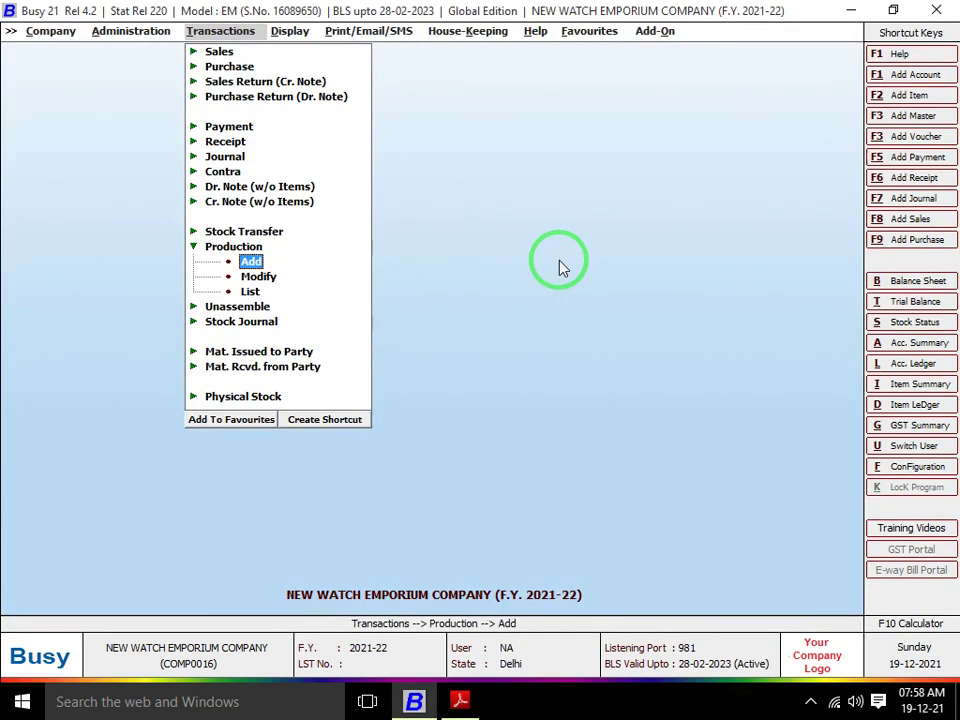
pyautogui.press('Escape')
pyautogui.press('Down')
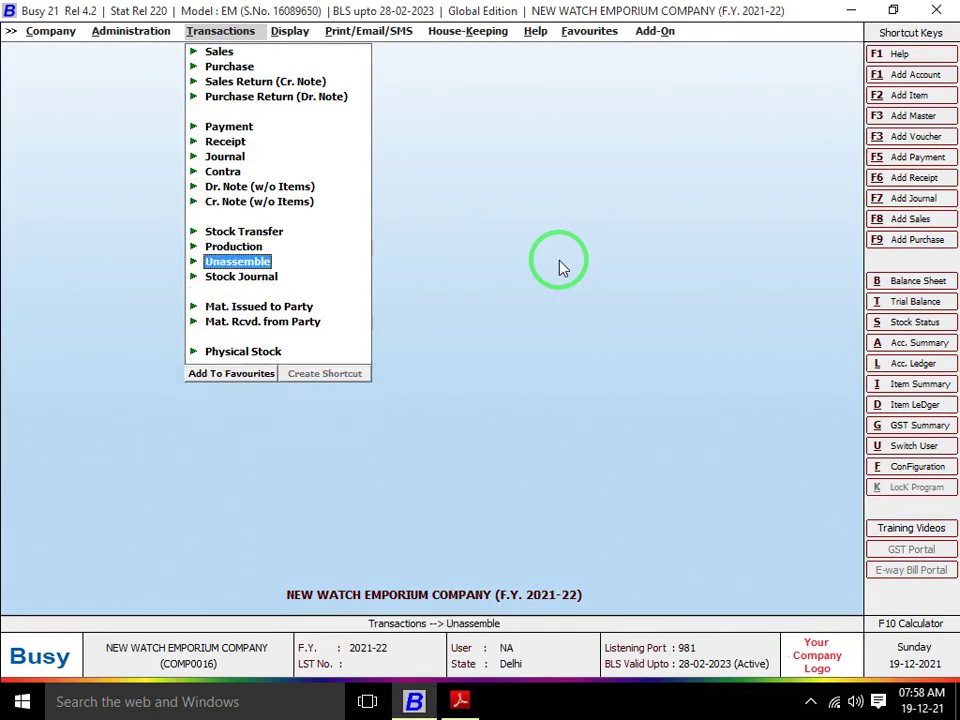
pyautogui.press('Return')
pyautogui.press('Return')
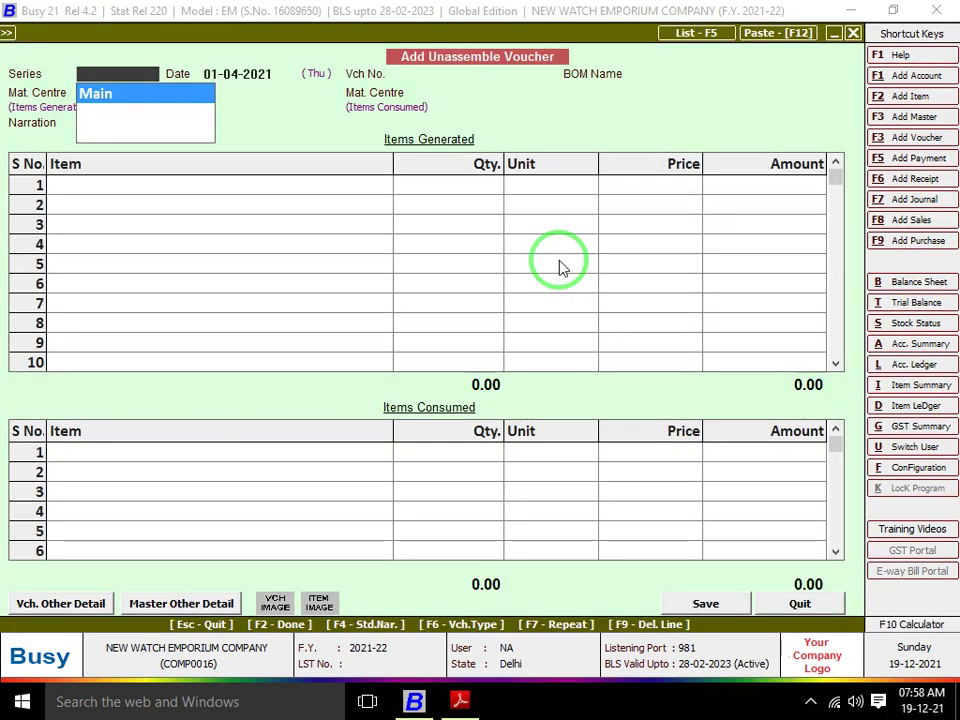
# Check the unassemble date in the PDF and set the voucher to series Main, dated 15-04-2021
pyautogui.hotkey('alt', 'Tab')
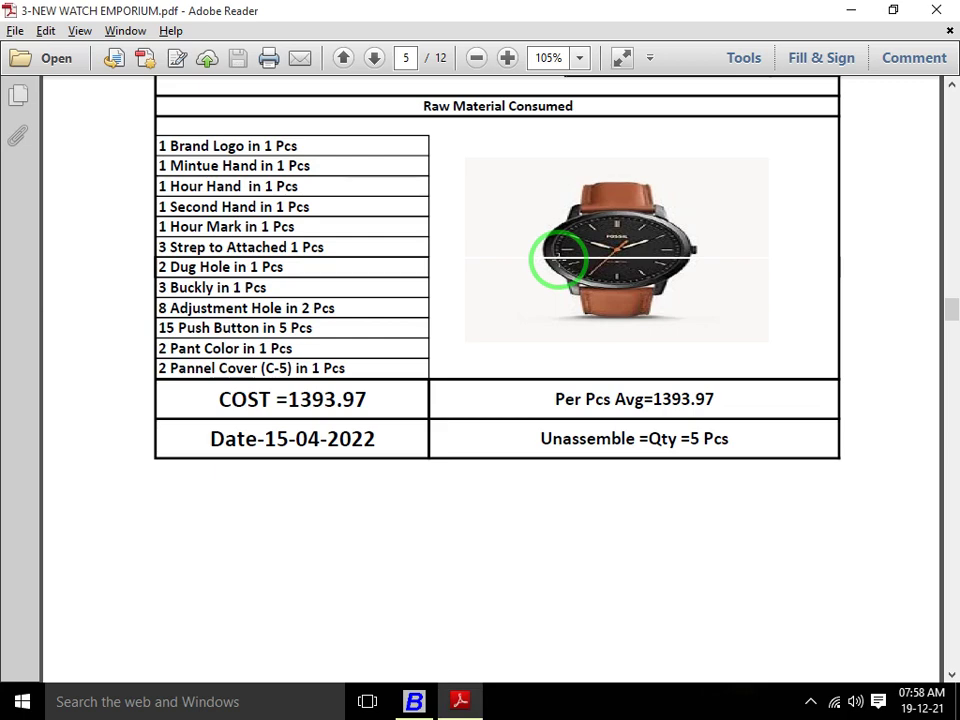
pyautogui.hotkey('alt', 'Tab')
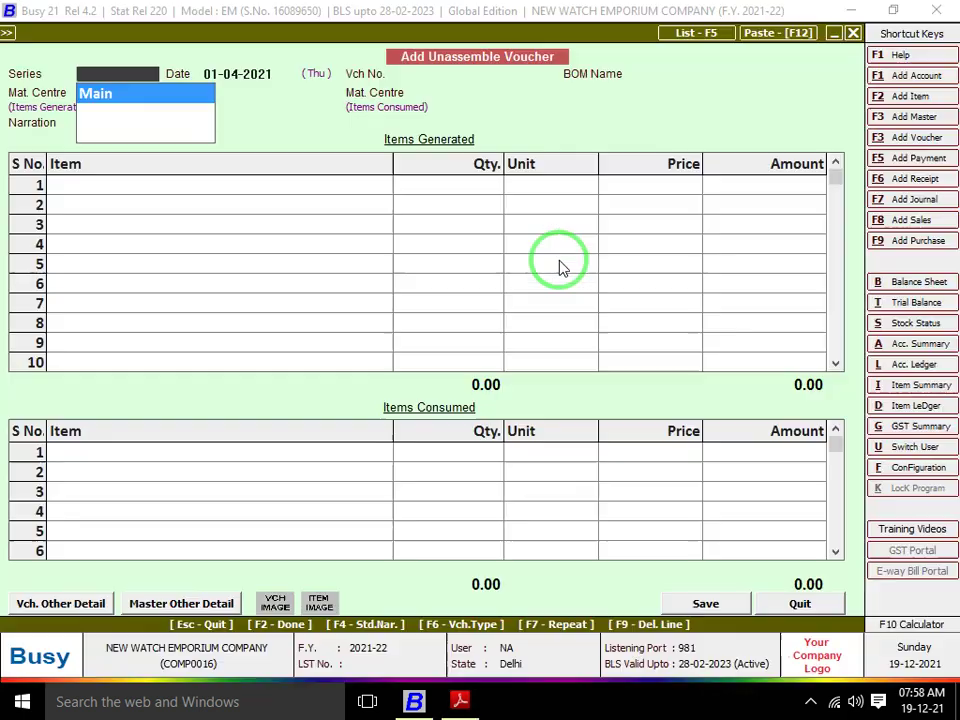
pyautogui.press('Return')
pyautogui.hotkey('alt', 'Tab')
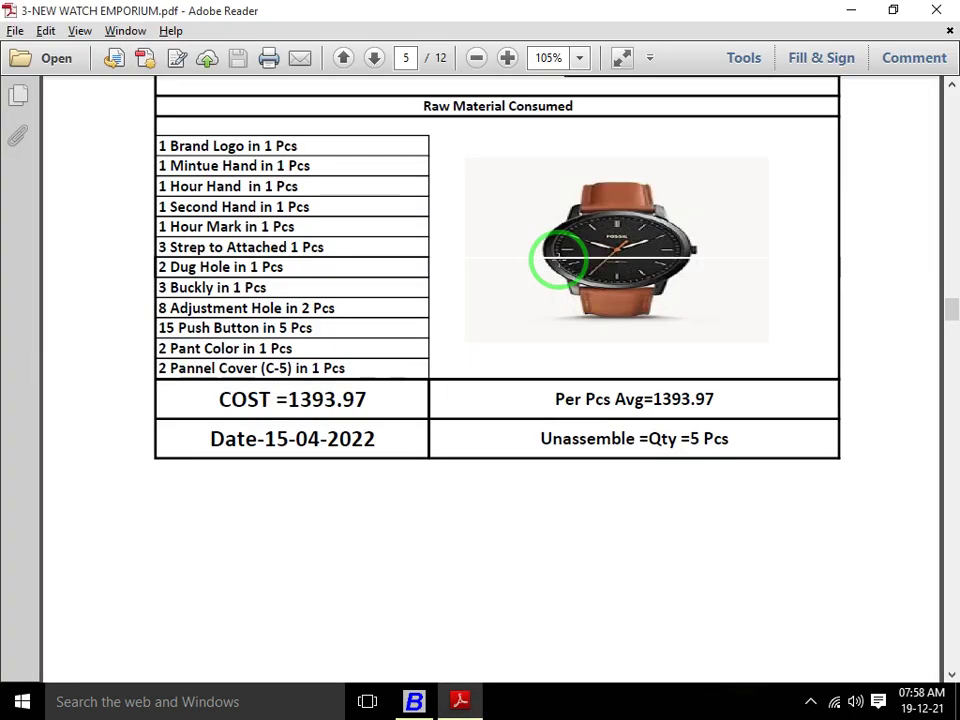
pyautogui.scroll(1, 560, 260)
pyautogui.hotkey('alt', 'Tab')
pyautogui.write('15')
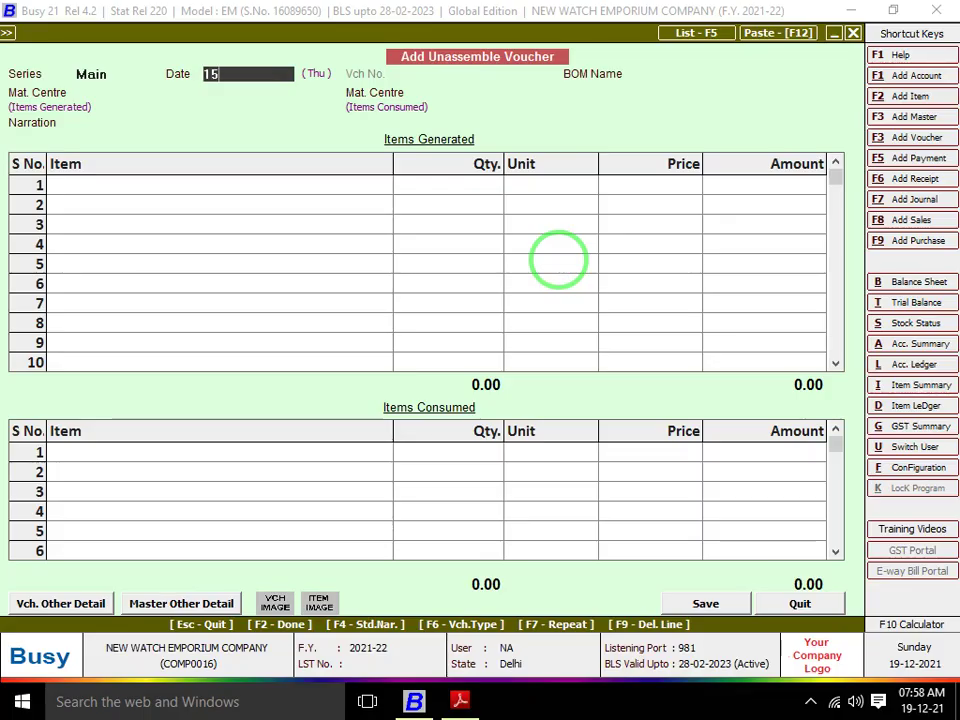
pyautogui.press('Return')
# Consult the PDF's watch details and choose the FASTRACK LEATHER WATCH bill of material for the unassemble voucher
pyautogui.hotkey('alt', 'Tab')
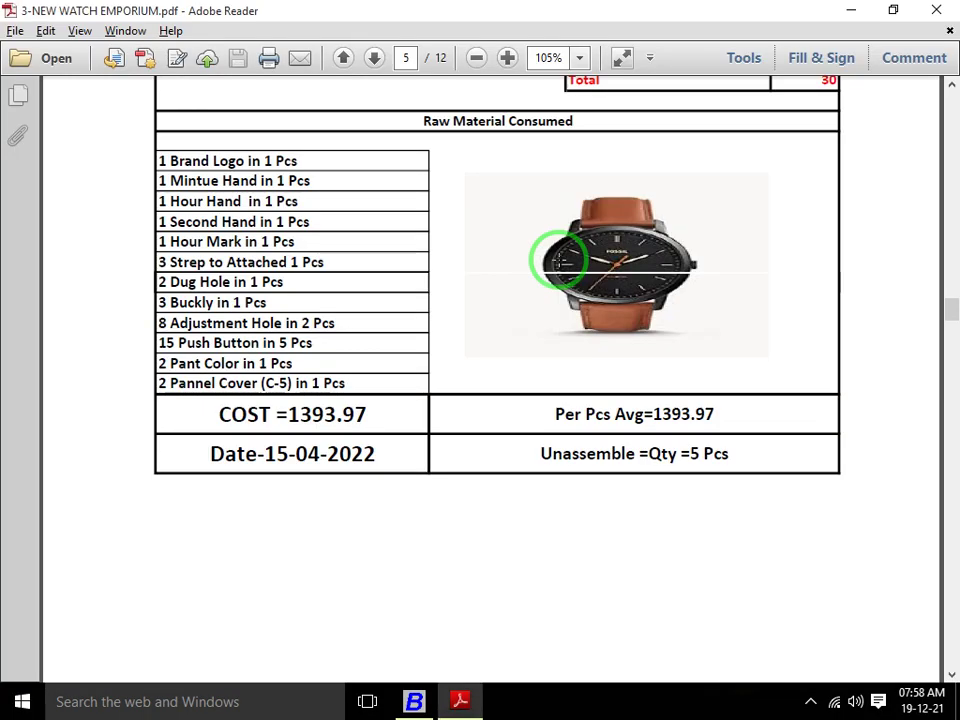
pyautogui.hotkey('alt', 'Tab')
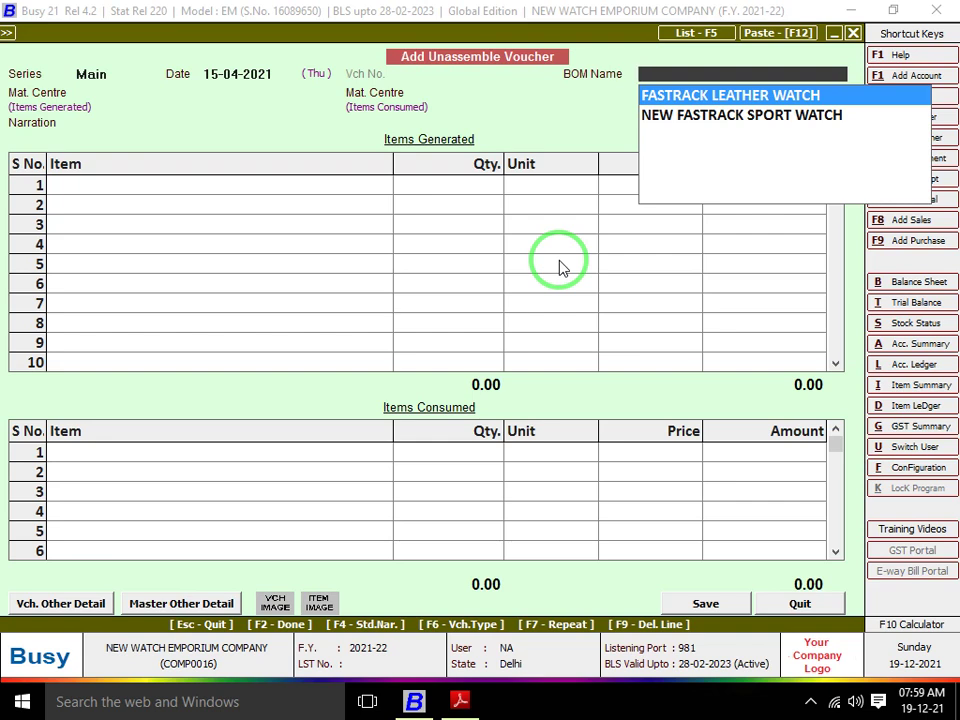
pyautogui.press('Return')
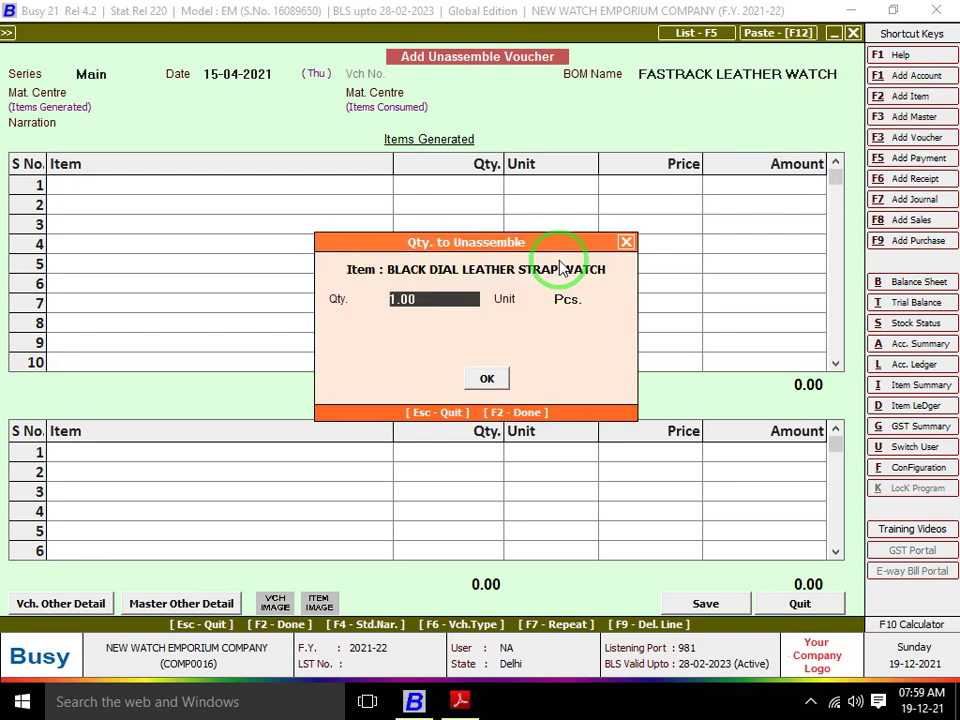
# Check the PDF, unassemble 5 Pcs. with Main Store as both material centres, and save the voucher
pyautogui.hotkey('alt', 'Tab')
pyautogui.hotkey('alt', 'Tab')
pyautogui.write('5')
pyautogui.press('Return')
pyautogui.press('Return')
pyautogui.press('Return')
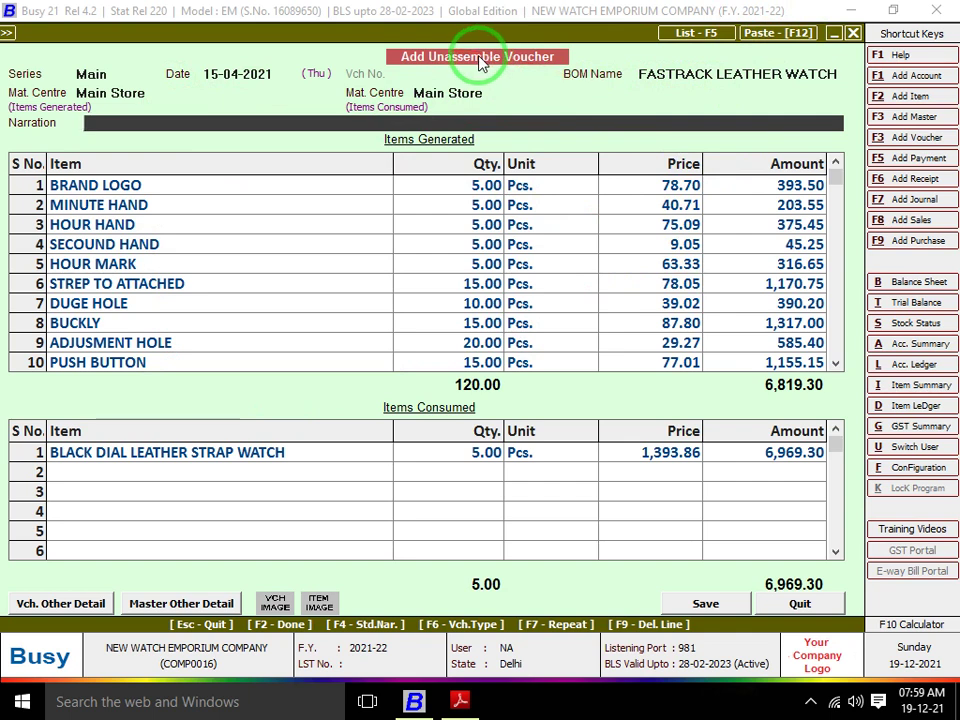
pyautogui.press('F2')
pyautogui.press('Return')
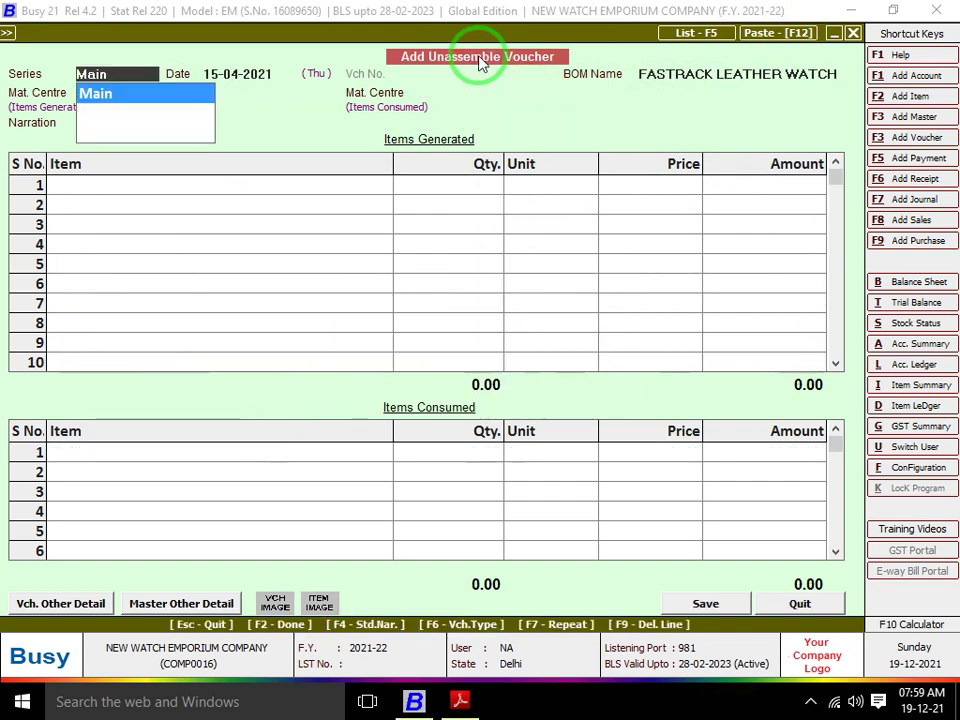
# Find the sport watch's unassemble details on page 6 of the PDF and date the new Main series voucher 17-04-2021
pyautogui.press('Return')
pyautogui.hotkey('alt', 'Tab')
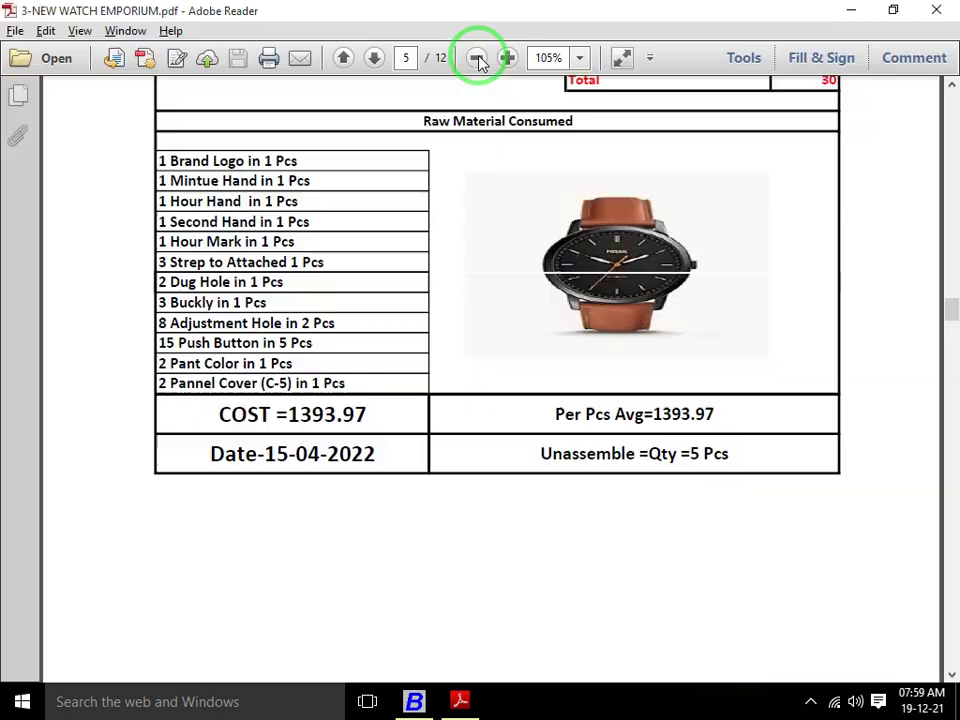
pyautogui.scroll(-5, 478, 60)
pyautogui.scroll(-5, 478, 60)
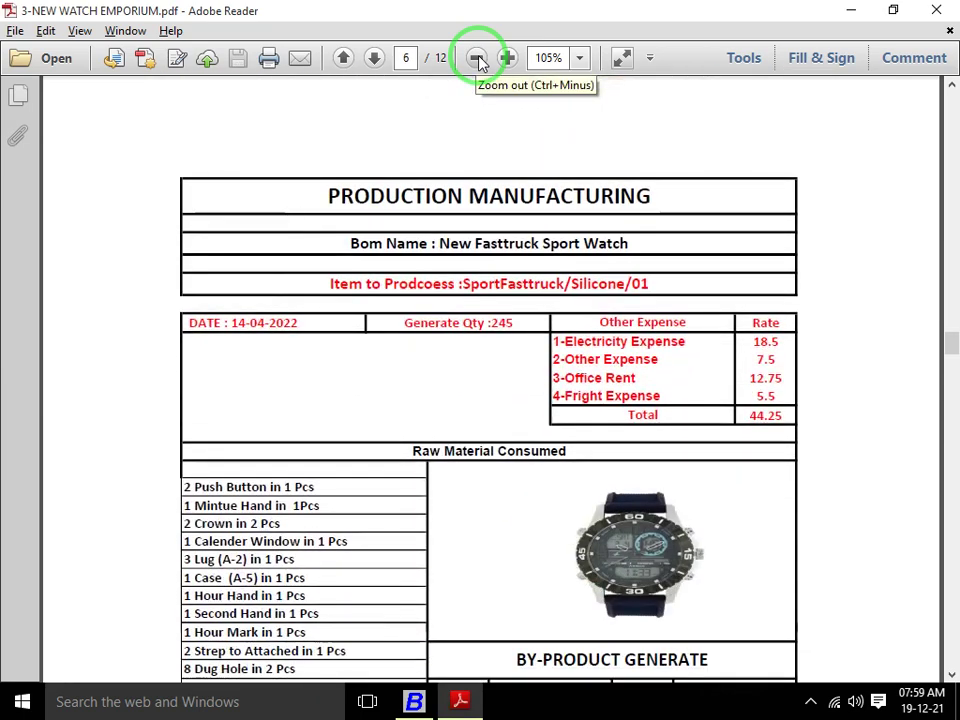
pyautogui.scroll(-2, 480, 62)
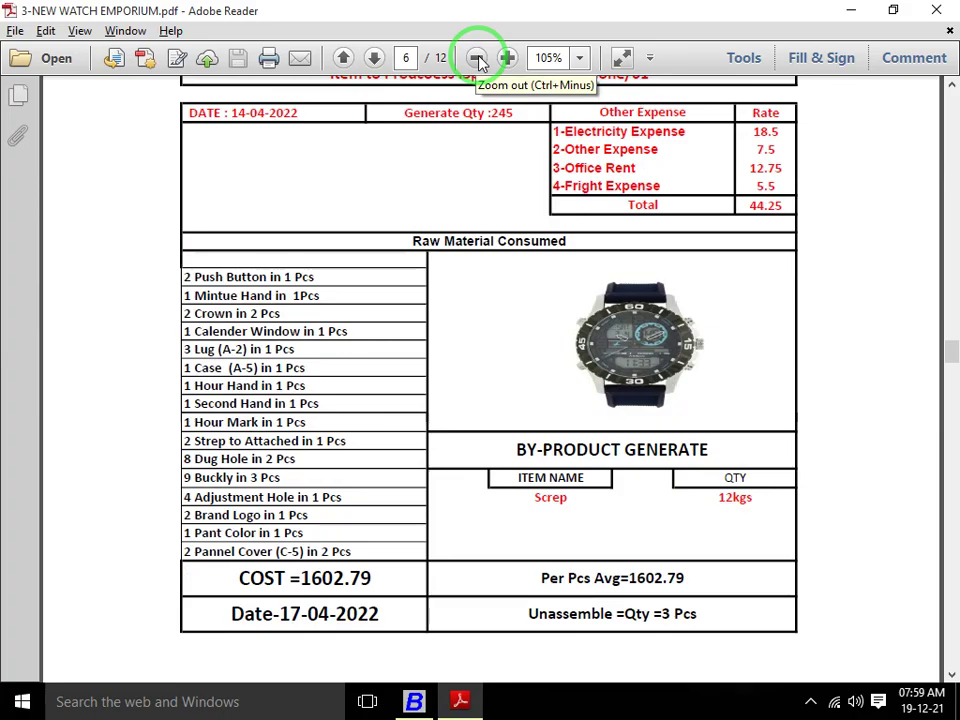
pyautogui.hotkey('alt', 'Tab')
pyautogui.write('17')
pyautogui.press('Return')
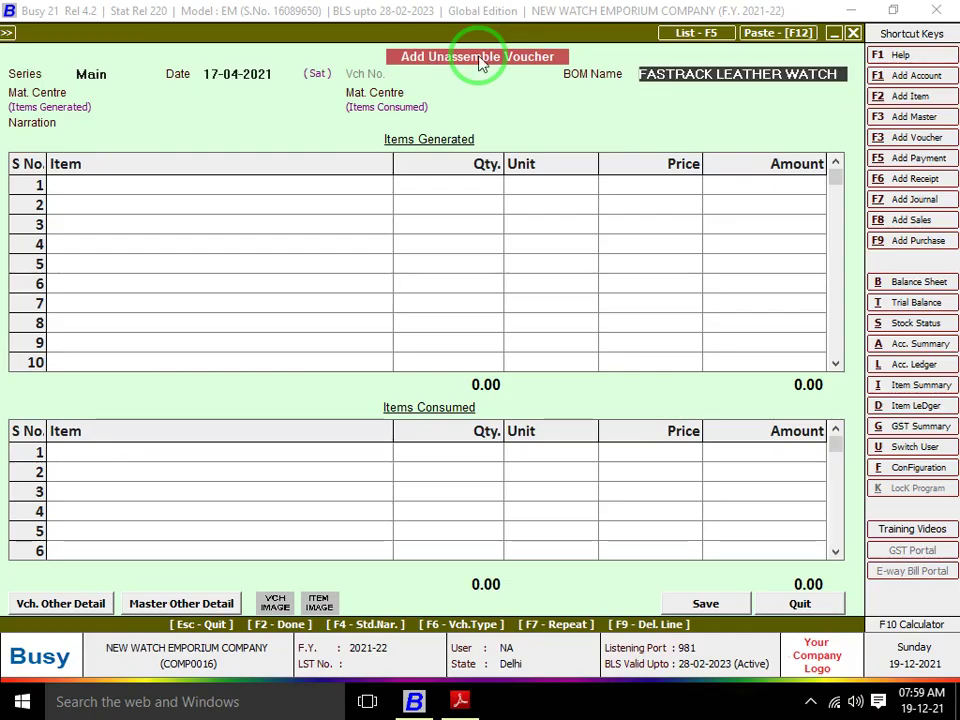
# Check the PDF again and choose the NEW FASTRACK SPORT WATCH bill of material for the voucher
pyautogui.hotkey('alt', 'Tab')
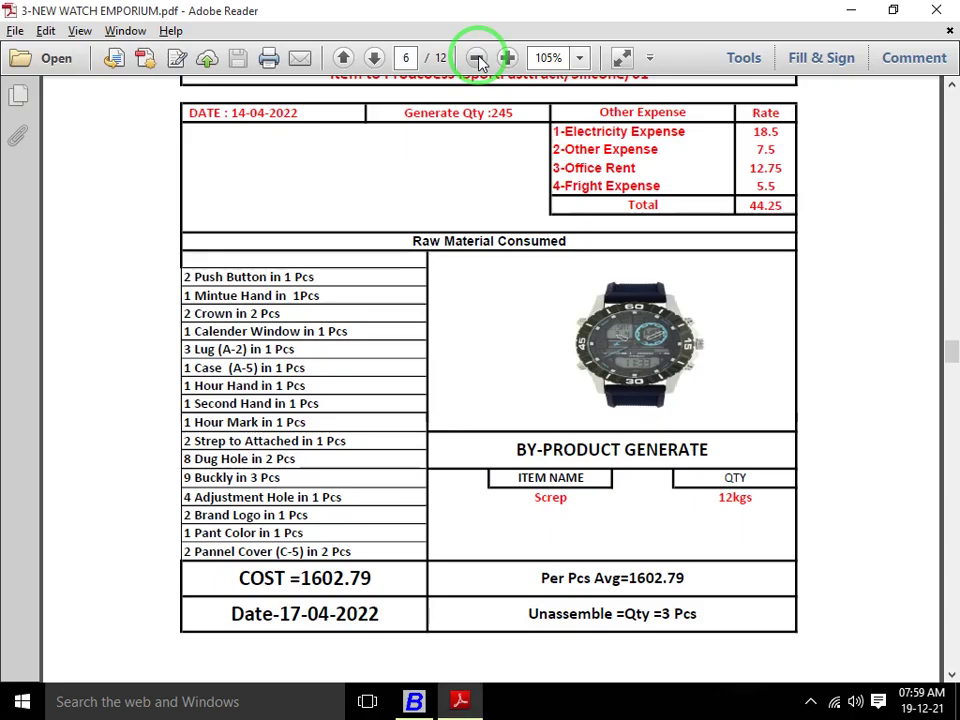
pyautogui.hotkey('alt', 'Tab')
pyautogui.write('A')
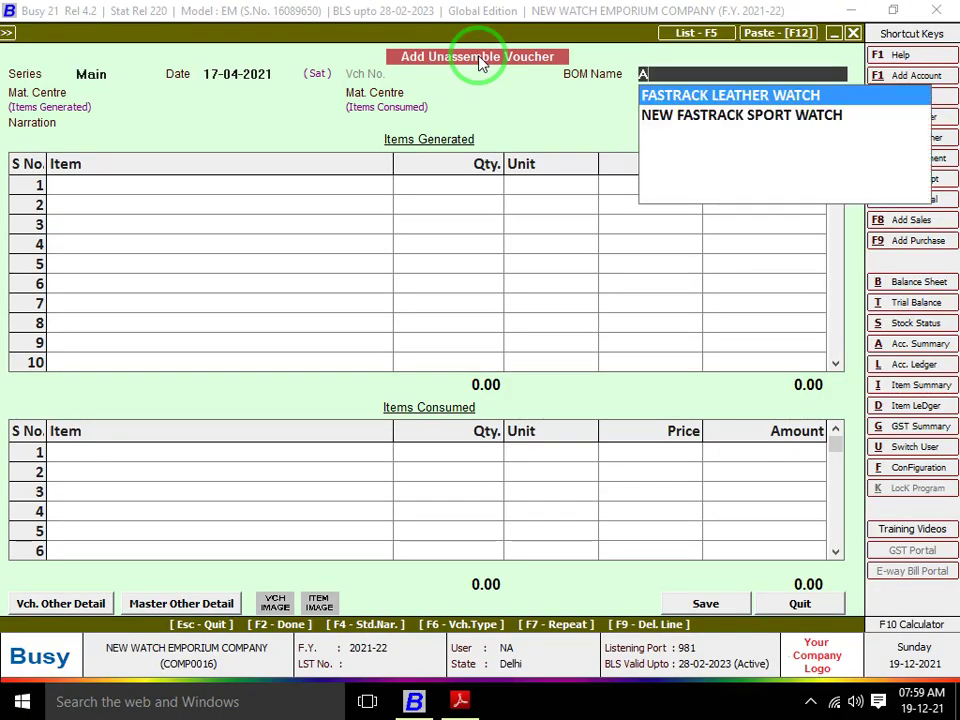
pyautogui.press('Down')
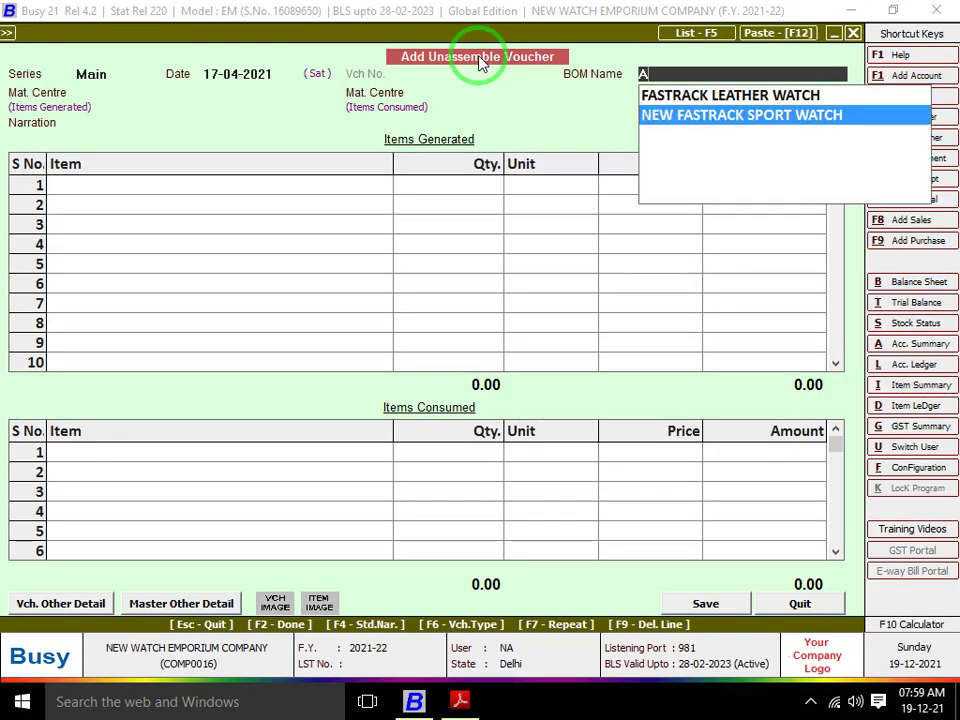
pyautogui.press('Return')
# Set the quantity to unassemble to 3 Pcs. and use Main Store for both generated and consumed items
pyautogui.write('3')
pyautogui.press('Return')
pyautogui.press('Return')
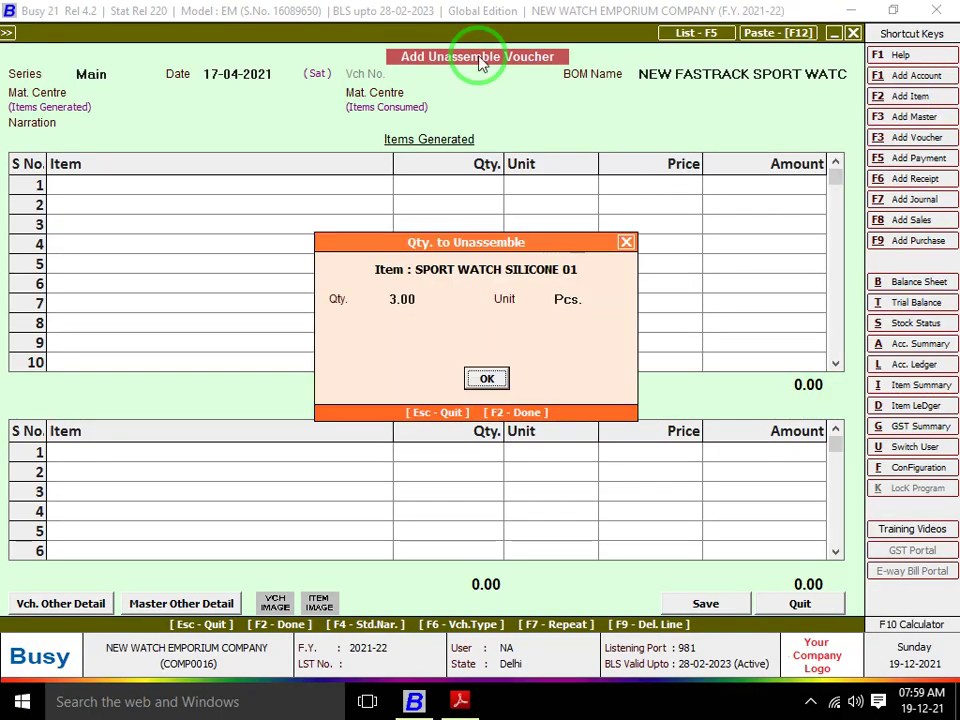
pyautogui.press('Return')
pyautogui.press('Return')
pyautogui.press('Return')
pyautogui.press('Return')
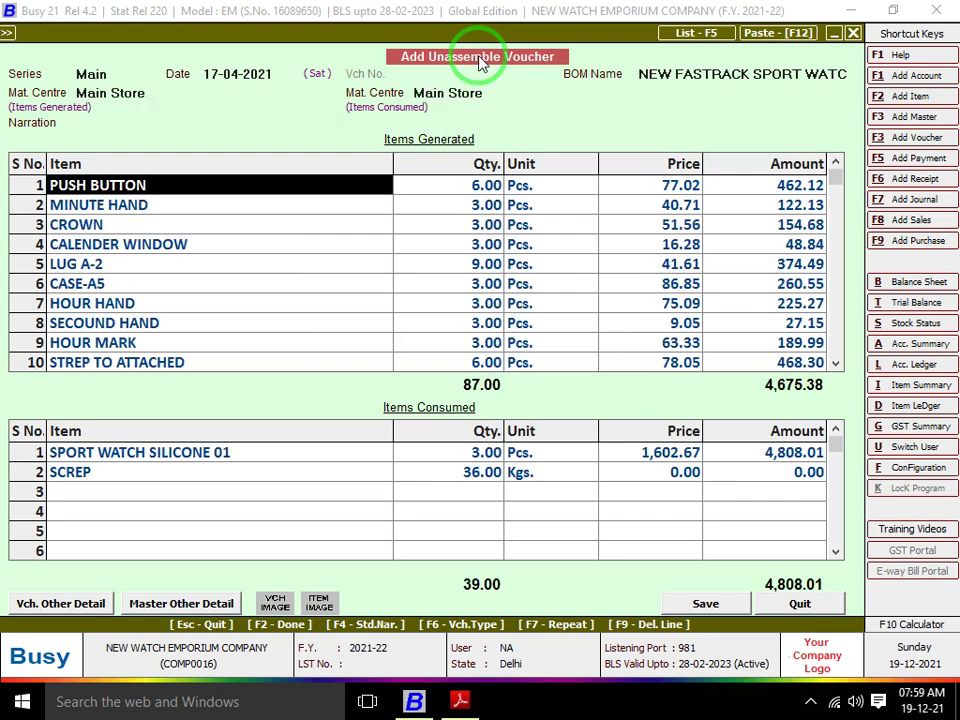
# Try to save the sport watch unassemble voucher and decline continuing with negative SCREP stock
pyautogui.press('F2')
pyautogui.press('F2')
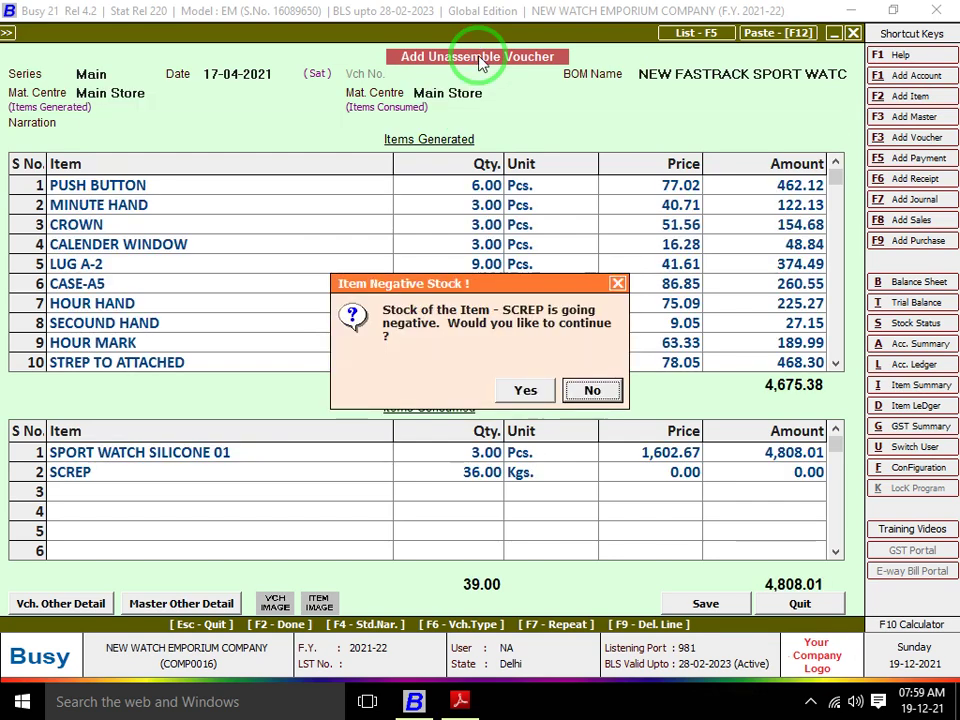
pyautogui.press('Return')
# Replace SCREP in the consumed items with ADJUSMENT HOLE at quantity 0 and save the voucher
pyautogui.press('Down')
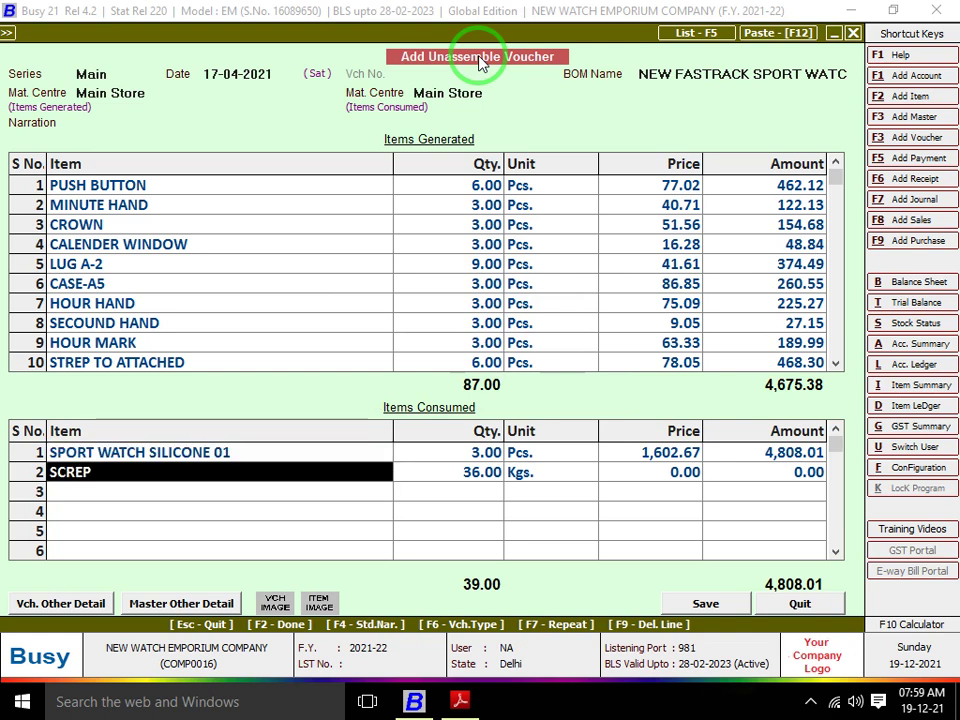
pyautogui.write('a')
pyautogui.press('Return')
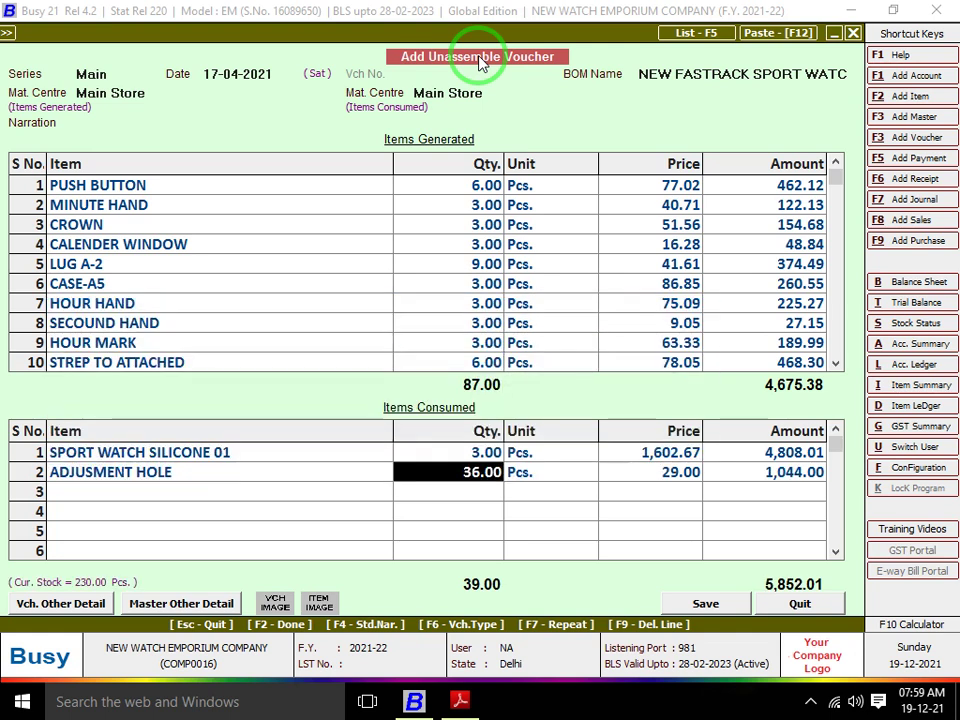
pyautogui.write('0')
pyautogui.press('Return')
pyautogui.press('Return')
pyautogui.press('Left')
pyautogui.press('Left')
pyautogui.press('Left')
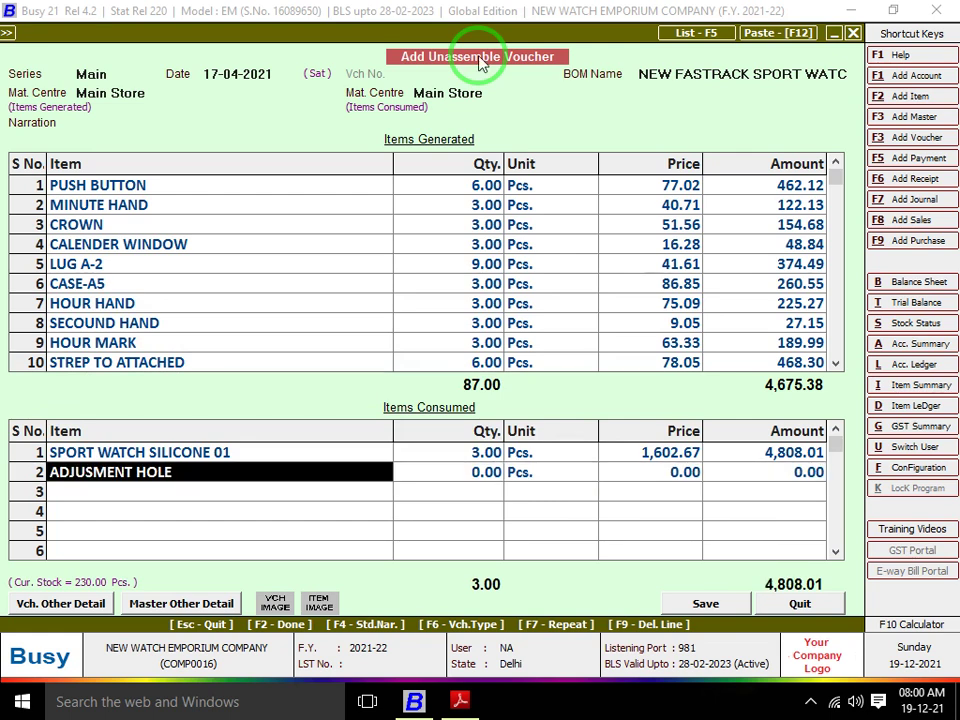
pyautogui.press('F2')
pyautogui.press('Return')
# Examine the Prince Watch Company sales invoice on page 7 of the PDF, including its items, rates, discount and freight
pyautogui.hotkey('alt', 'Tab')
pyautogui.press('Down')
pyautogui.press('Down')
pyautogui.press('Down')
pyautogui.press('Down')
pyautogui.press('Down')
pyautogui.press('Down')
pyautogui.press('Down')
pyautogui.press('Down')
pyautogui.press('Down')
pyautogui.press('Down')
pyautogui.press('Down')
pyautogui.press('Down')
pyautogui.press('Down')
pyautogui.press('Down')
pyautogui.press('Down')
pyautogui.press('Down')
pyautogui.press('Down')
pyautogui.press('Down')
pyautogui.press('Down')
pyautogui.press('Down')
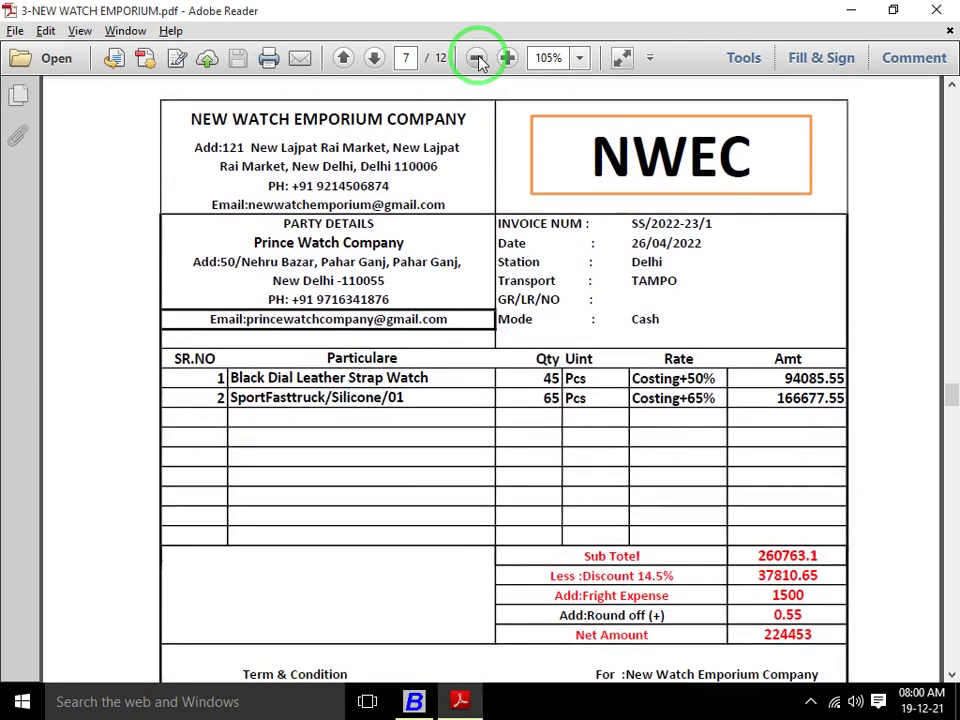
pyautogui.press('Up')
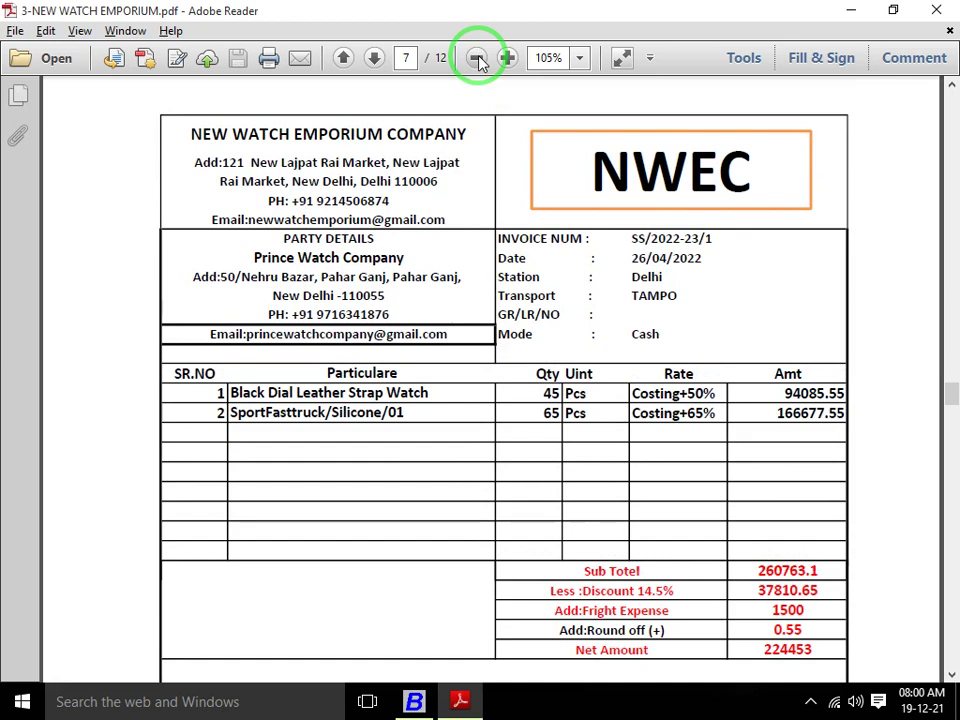
pyautogui.press('Down')
pyautogui.press('Down')
pyautogui.press('Down')
pyautogui.press('Down')
pyautogui.press('Down')
pyautogui.press('Down')
pyautogui.press('Down')
pyautogui.press('Down')
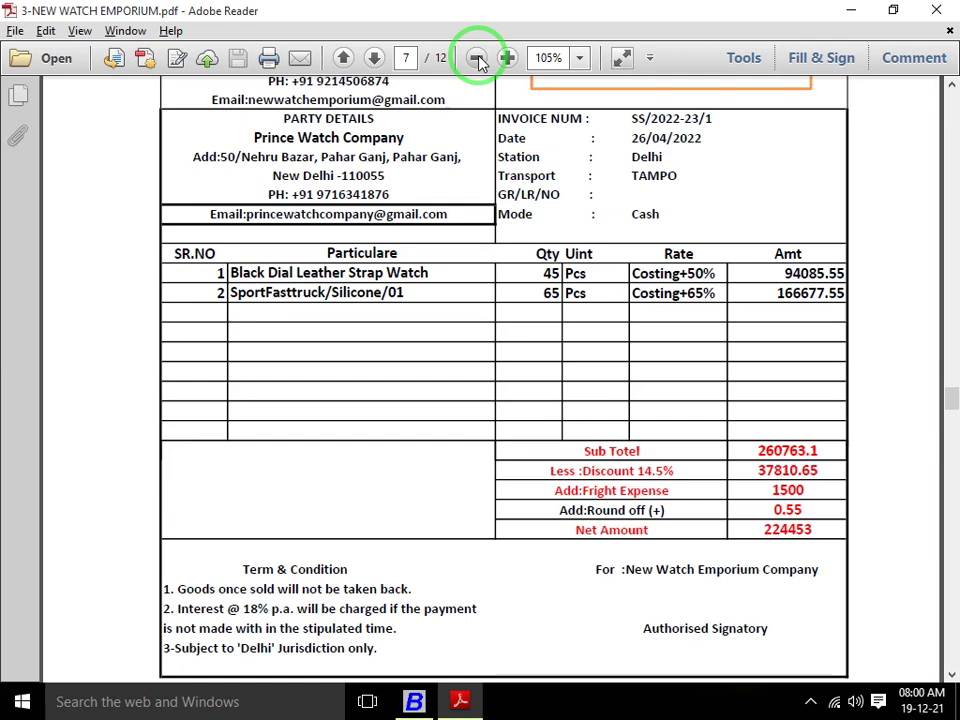
# Return to Busy and close the blank unassemble voucher
pyautogui.hotkey('alt', 'Tab')
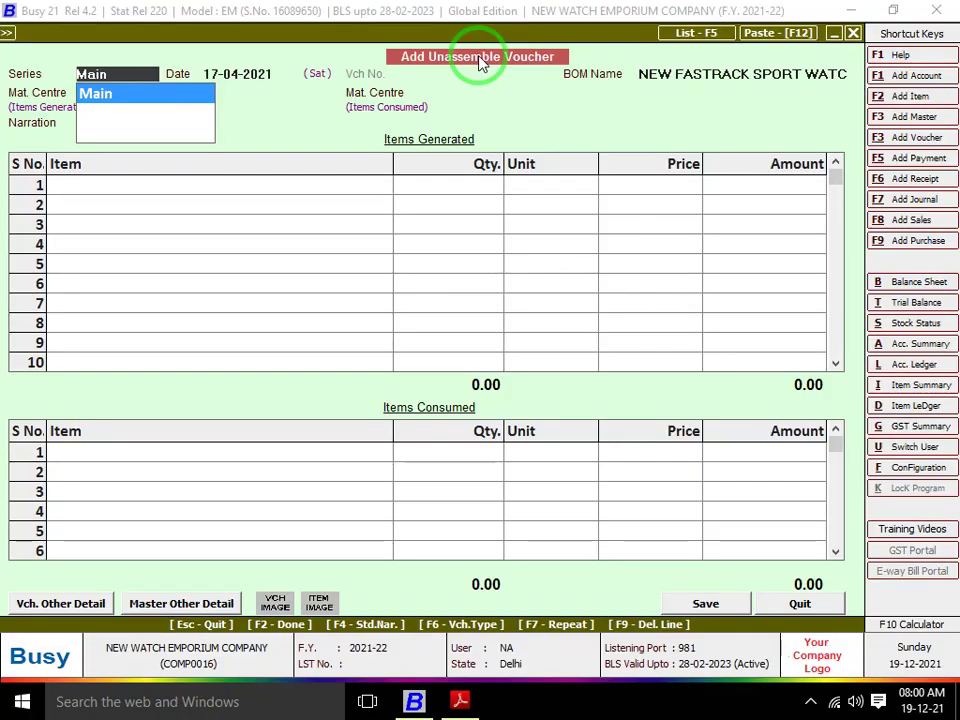
pyautogui.press('Escape')
pyautogui.press('Escape')
# Open the alphabetical closing stock report with balances only for a chosen item group
pyautogui.press('Right')
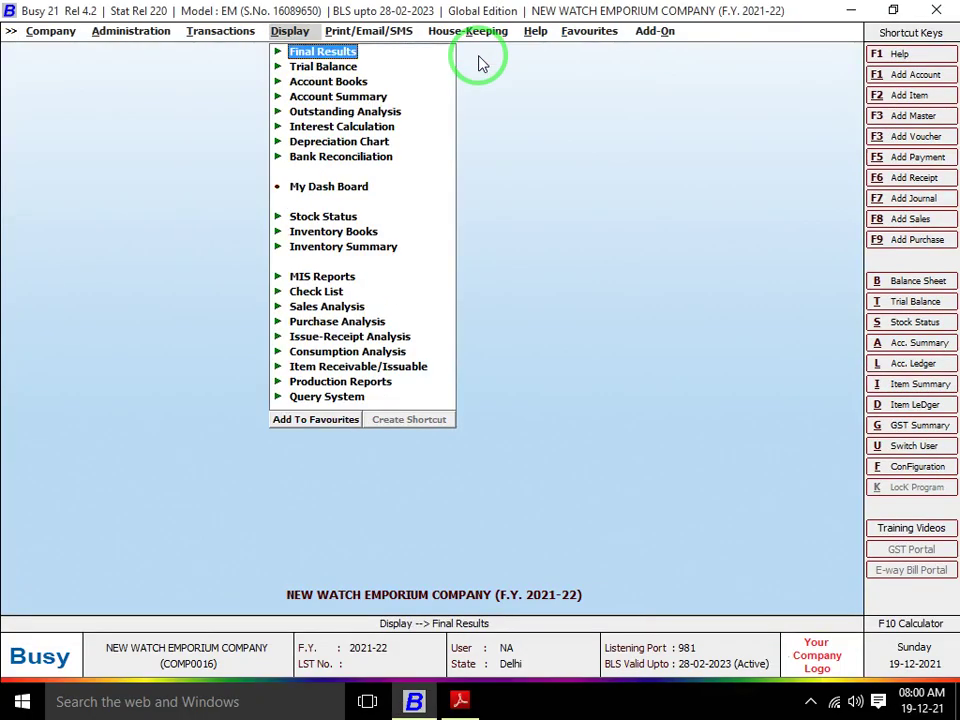
pyautogui.press('Down')
pyautogui.press('Down')
pyautogui.press('Down')
pyautogui.press('Down')
pyautogui.press('Down')
pyautogui.press('Down')
pyautogui.press('Down')
pyautogui.press('Down')
pyautogui.press('Down')
pyautogui.press('Return')
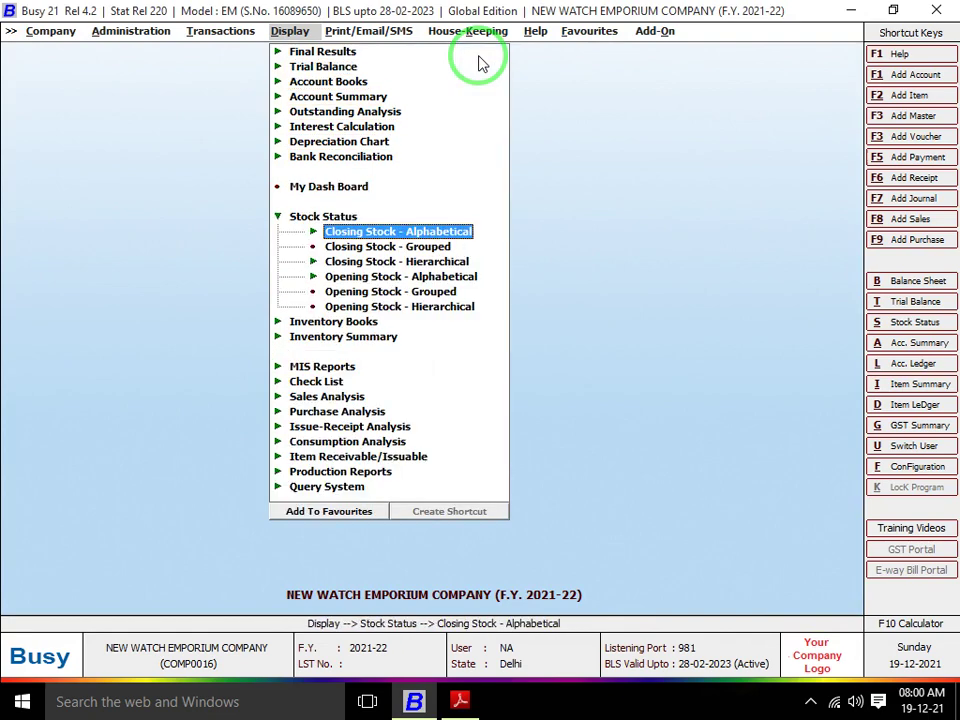
pyautogui.press('Return')
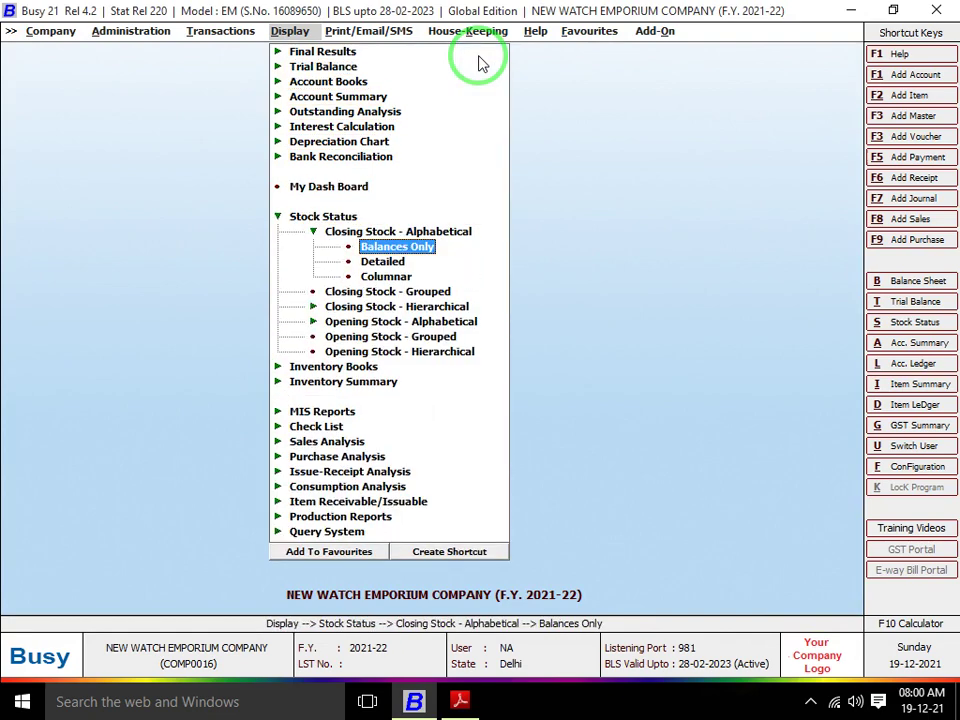
pyautogui.press('Return')
pyautogui.press('Right')
pyautogui.press('Return')
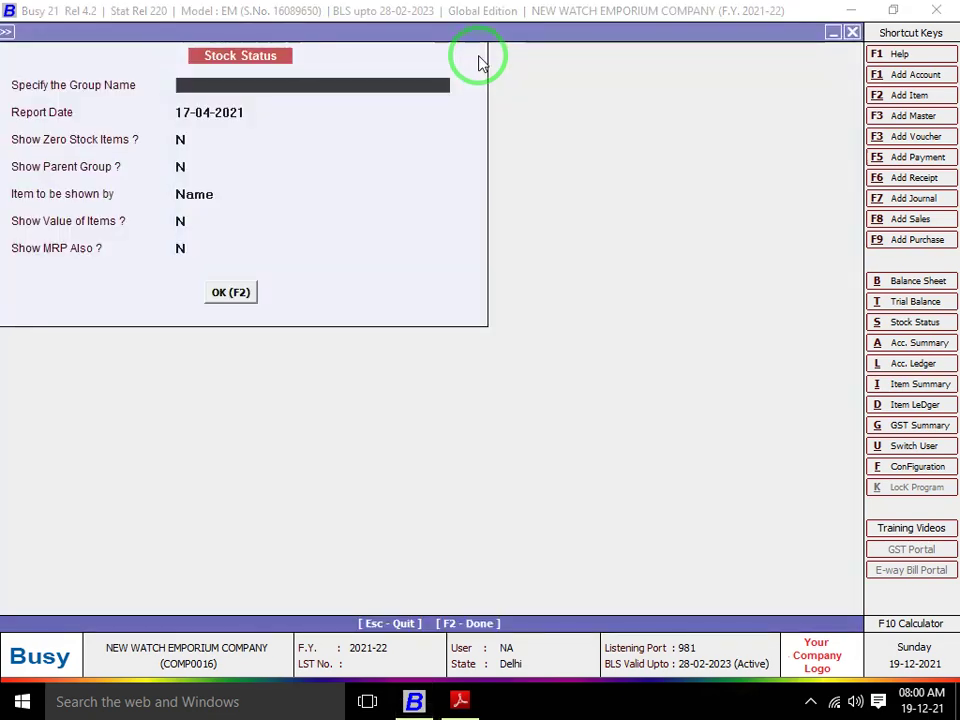
# Generate the stock status for the FINISH GOODS group as on 17-04-2021, showing the value of items
pyautogui.press('Return')
pyautogui.press('Return')
pyautogui.press('Return')
pyautogui.press('Return')
pyautogui.press('Return')
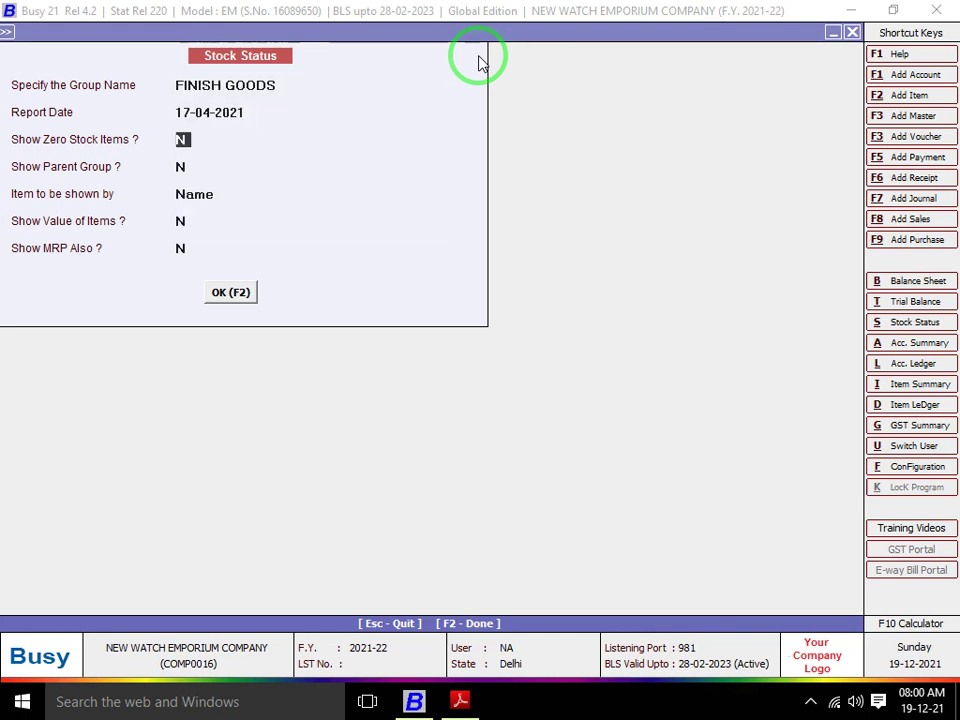
pyautogui.press('Return')
pyautogui.press('Up')
pyautogui.write('Y')
pyautogui.press('Return')
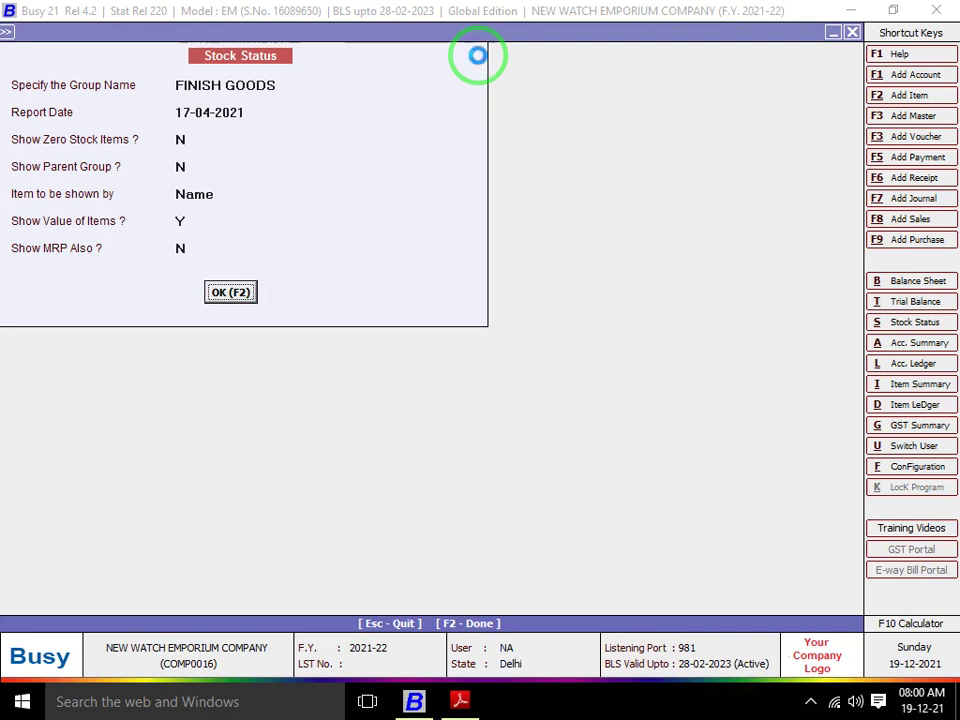
pyautogui.press('Return')
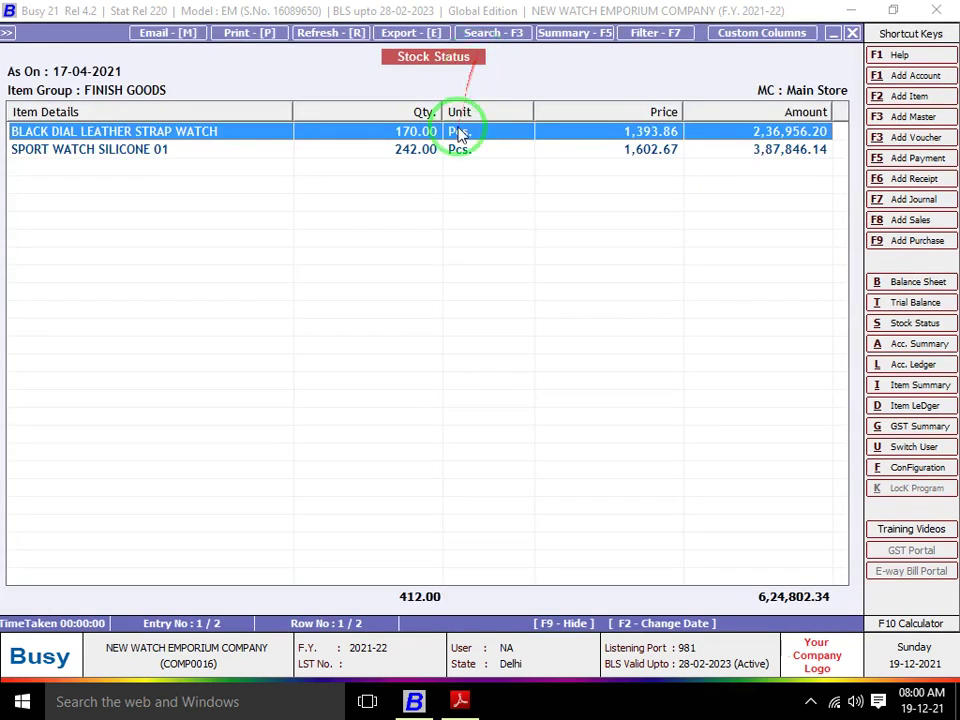
# Narrow the report's quantity column and compare the finished watches' stock prices with the invoice rates in the PDF
pyautogui.moveTo(444, 113); pyautogui.dragTo(398, 134)
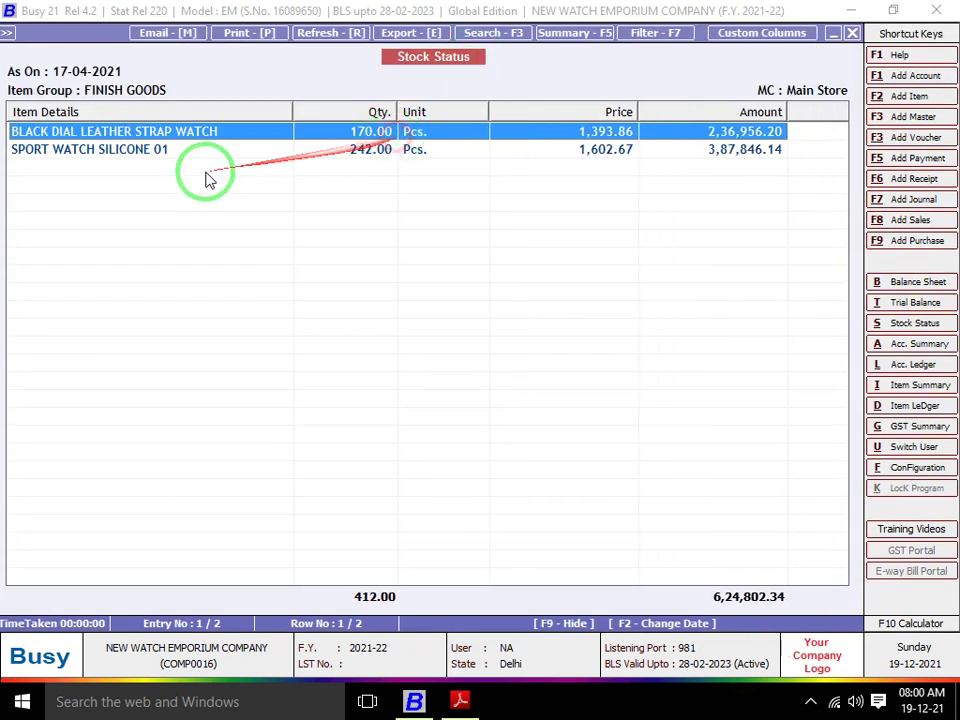
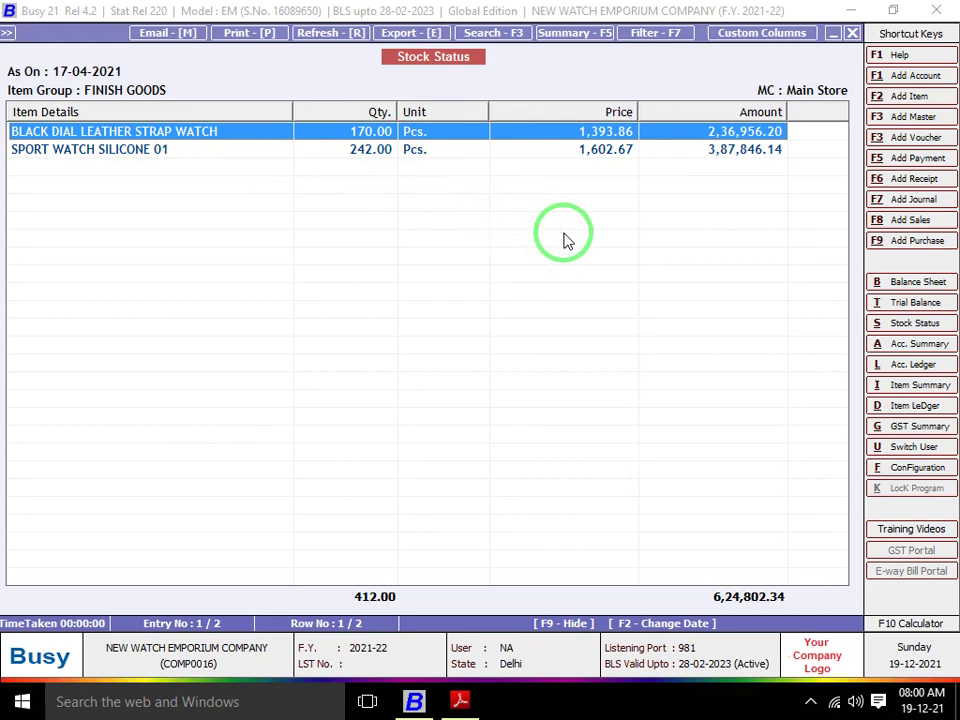
pyautogui.hotkey('alt', 'Tab')
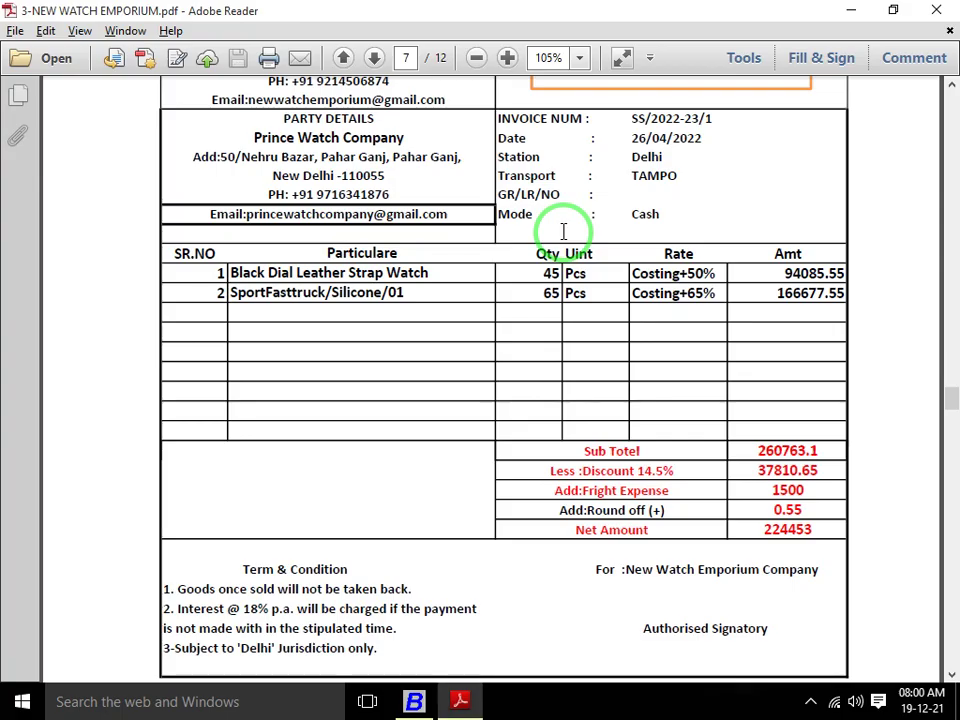
pyautogui.hotkey('alt', 'Tab')
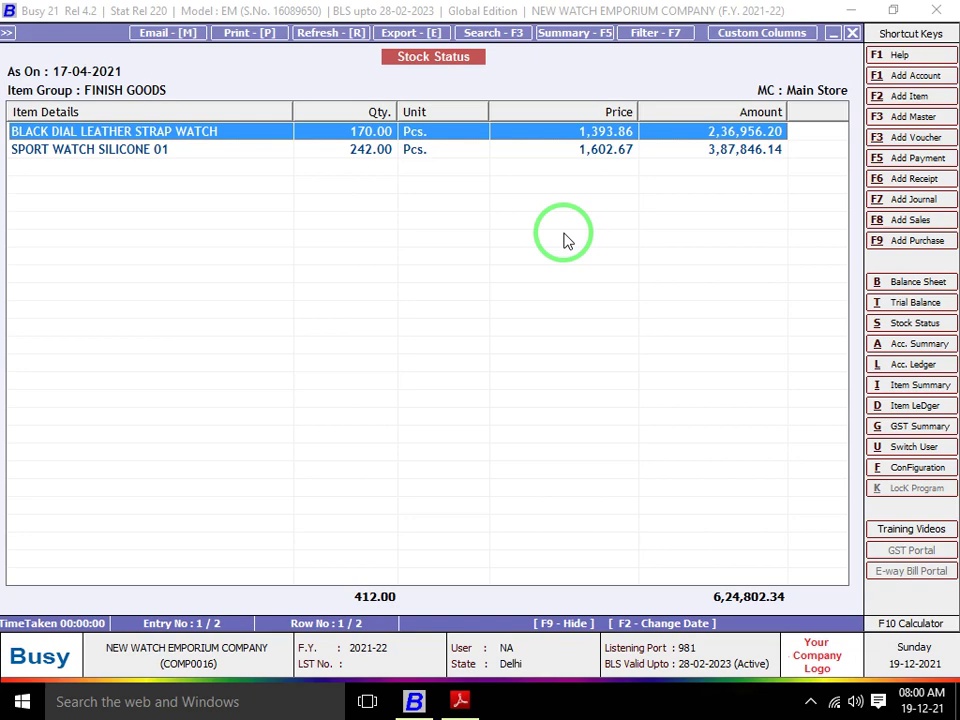
pyautogui.hotkey('alt', 'Tab')
pyautogui.hotkey('alt', 'Tab')
# Launch Microsoft Excel with a blank workbook and maximize its window
pyautogui.press('super+r')
pyautogui.press('BackSpace')
pyautogui.write('EX')
pyautogui.press('Down')
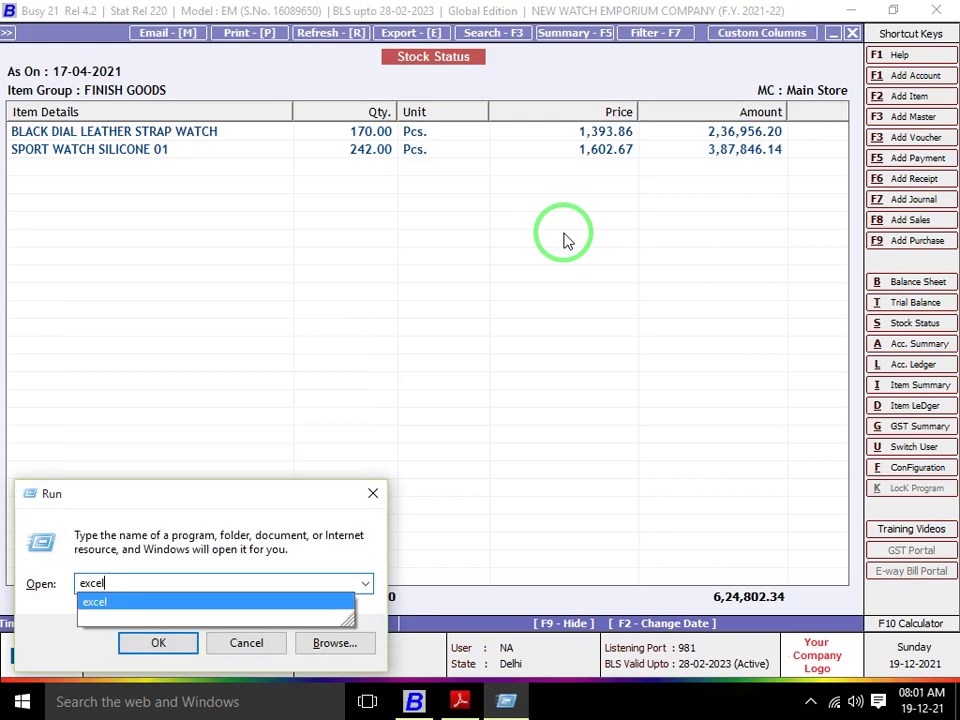
pyautogui.press('Return')
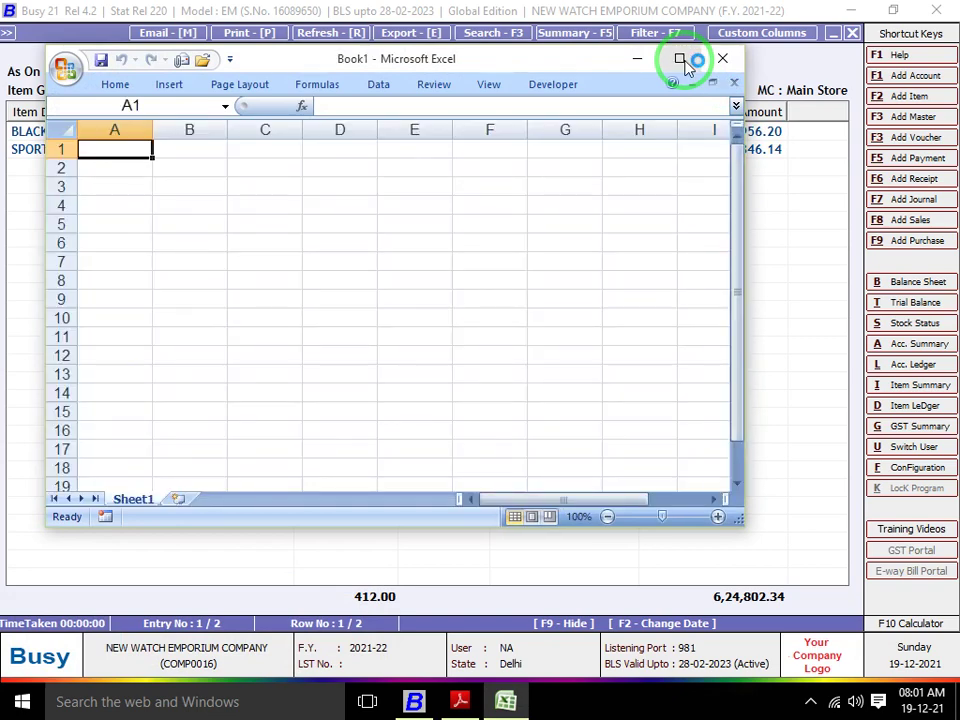
pyautogui.click(683, 59)
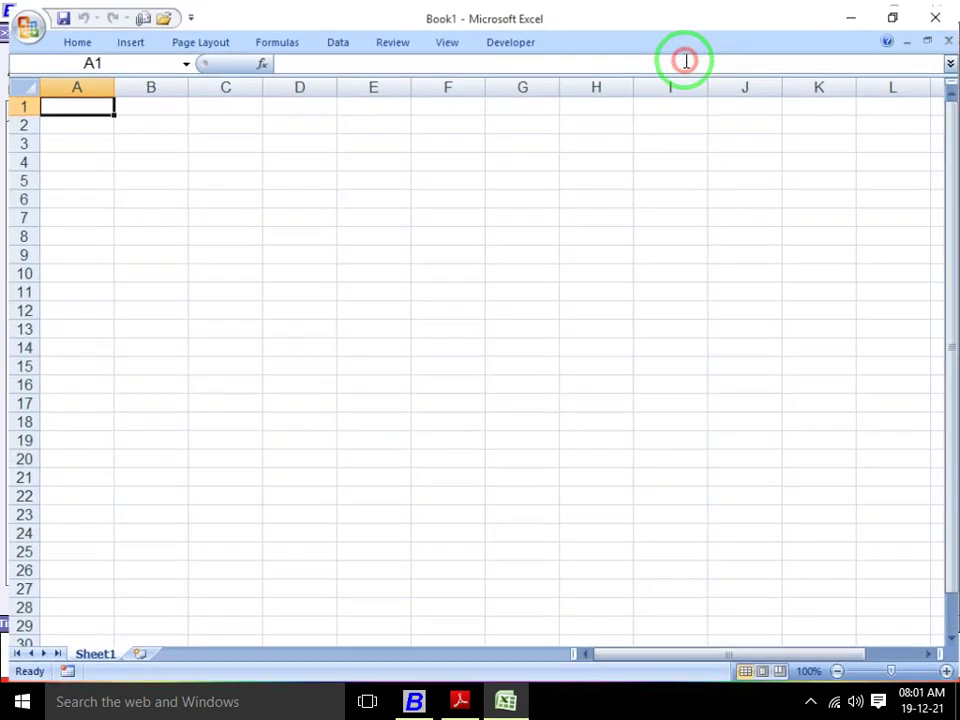
# Enter the label BLACK DIAL in cell A1 of the blank workbook and widen column A to fit it
pyautogui.hotkey('alt', 'Tab')
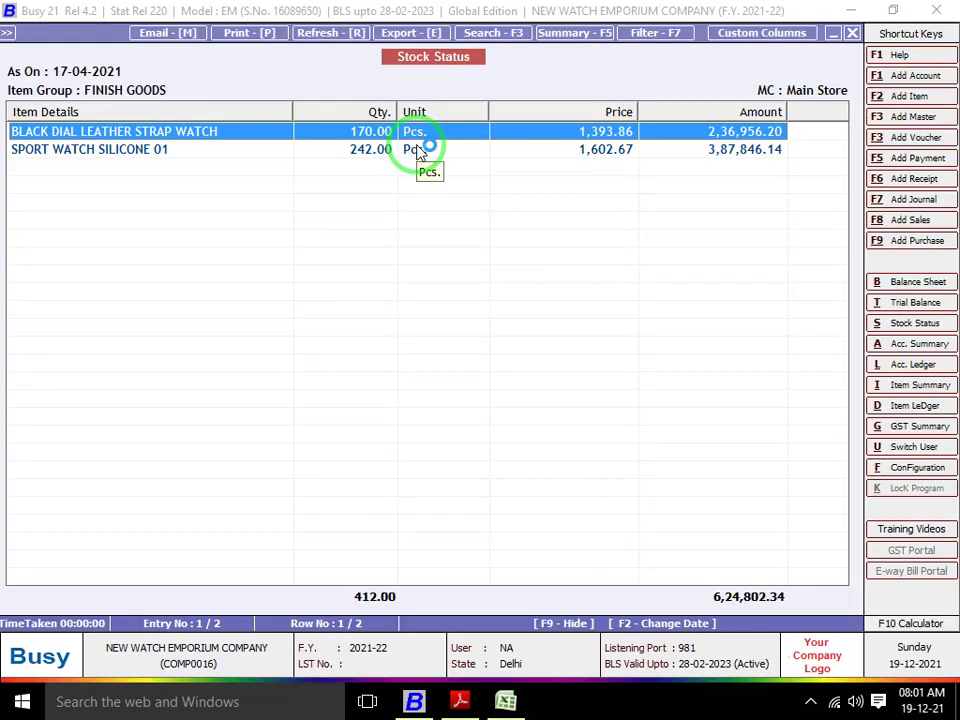
pyautogui.hotkey('alt', 'Tab')
pyautogui.write('1')
pyautogui.hotkey('alt', 'Tab')
pyautogui.hotkey('alt', 'Tab')
pyautogui.press('BackSpace')
pyautogui.write('BLACK DIAL')
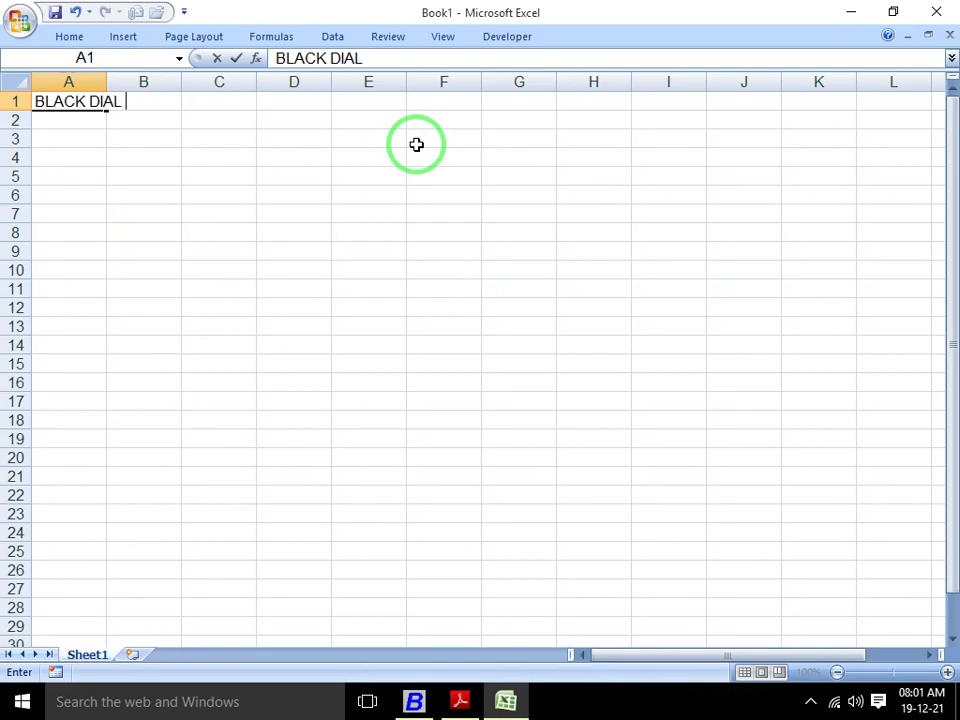
pyautogui.press('Return')
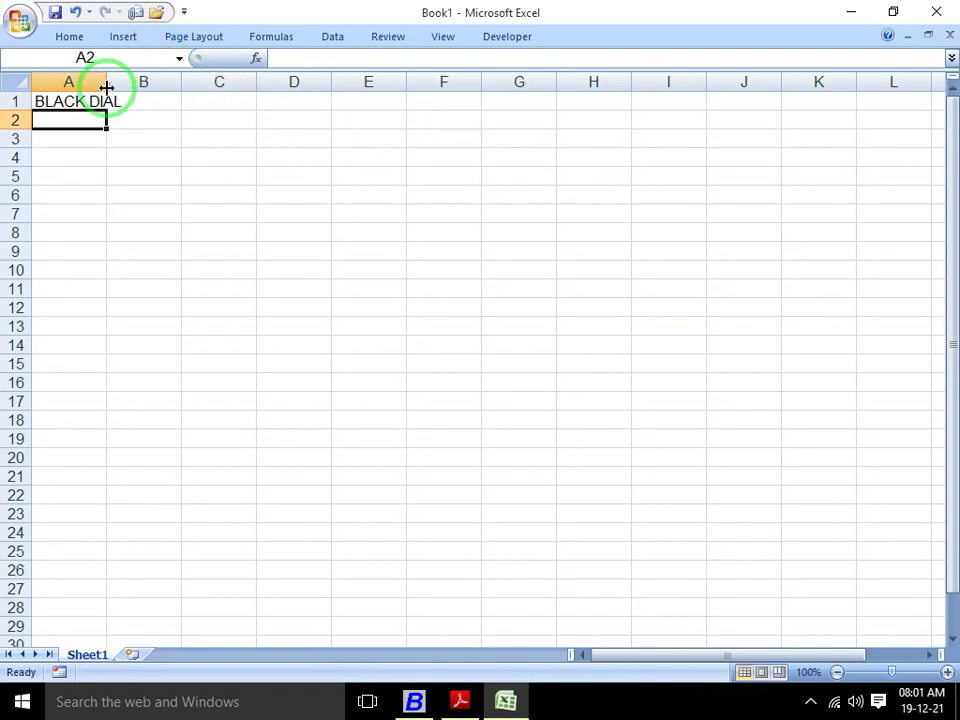
pyautogui.moveTo(106, 84); pyautogui.dragTo(152, 72)
# Enter the black dial watch's stock price from the Busy report, 1393.86, in cell B1
pyautogui.click(165, 97)
pyautogui.hotkey('alt', 'Tab')
pyautogui.hotkey('alt', 'Tab')
pyautogui.write('1393.863')
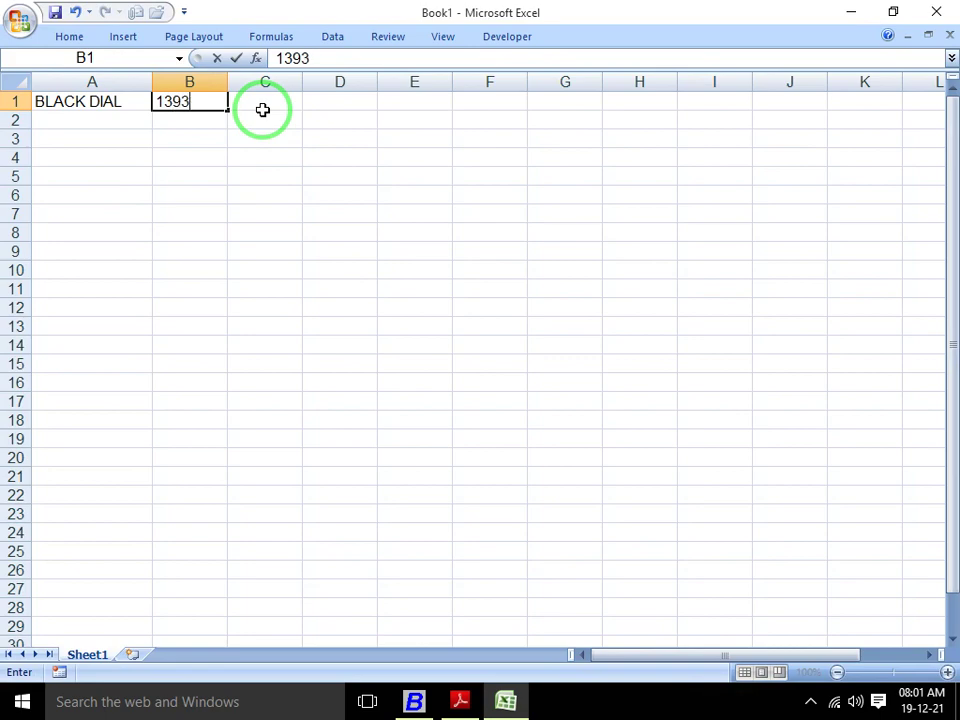
pyautogui.press('Return')
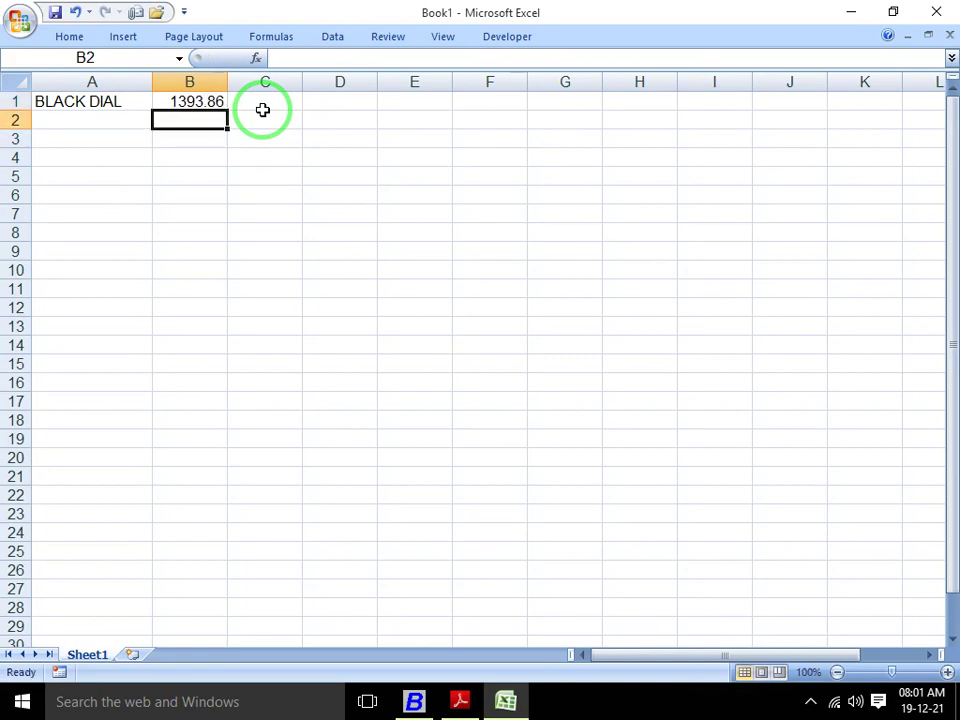
# Look up the sport watch's stock price in the Busy report and enter 1602.67 in cell B2
pyautogui.press('Left')
pyautogui.hotkey('alt', 'Tab')
pyautogui.press('Down')
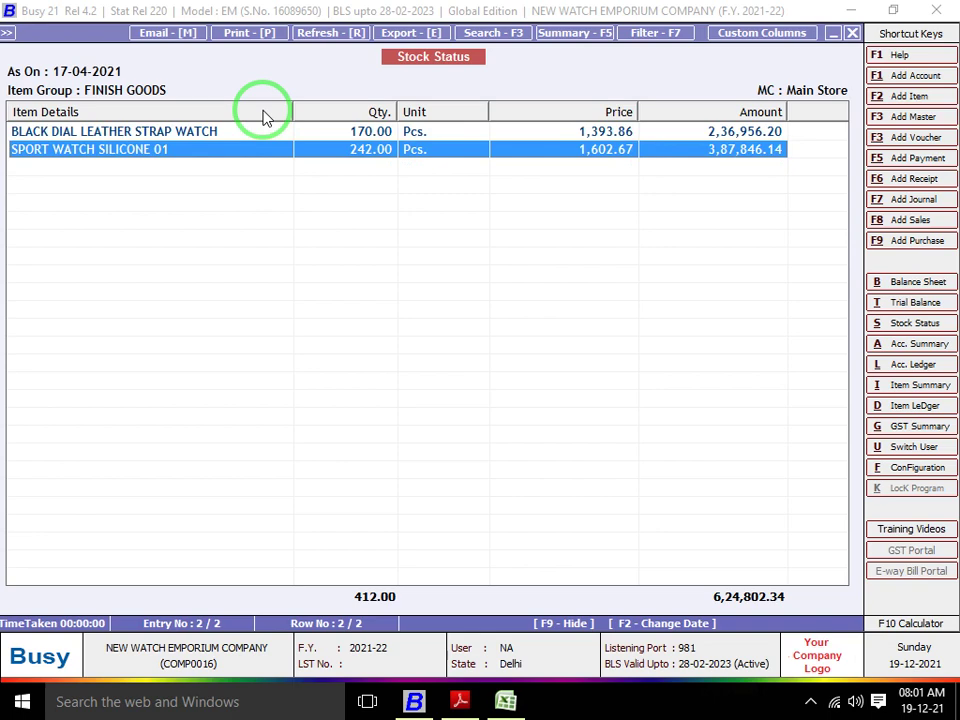
pyautogui.hotkey('alt', 'Tab')
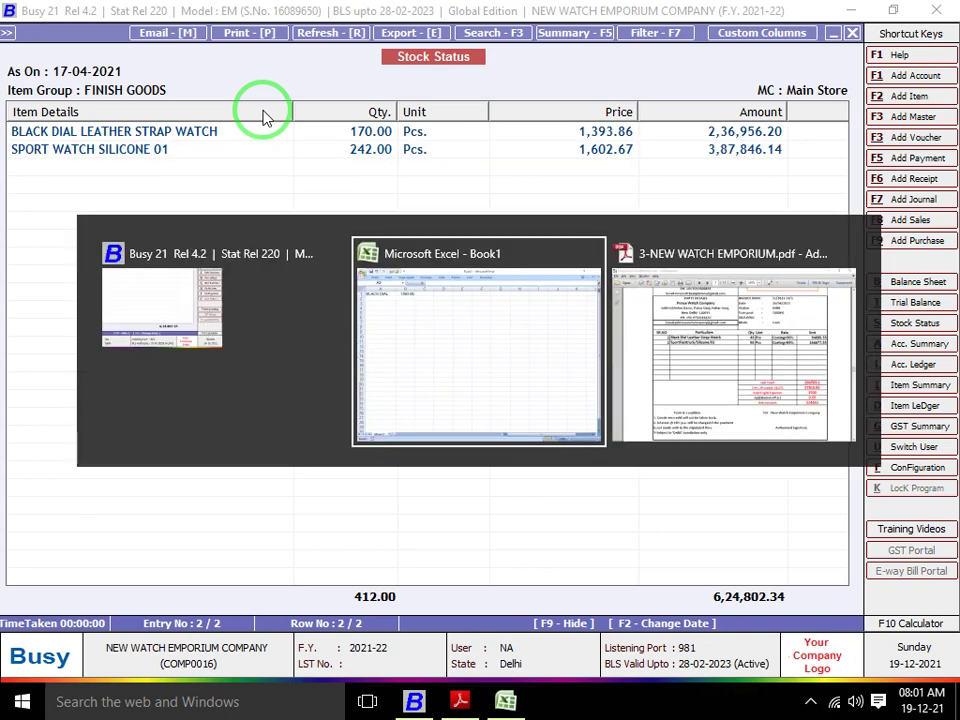
pyautogui.press('Right')
pyautogui.write('1,602')
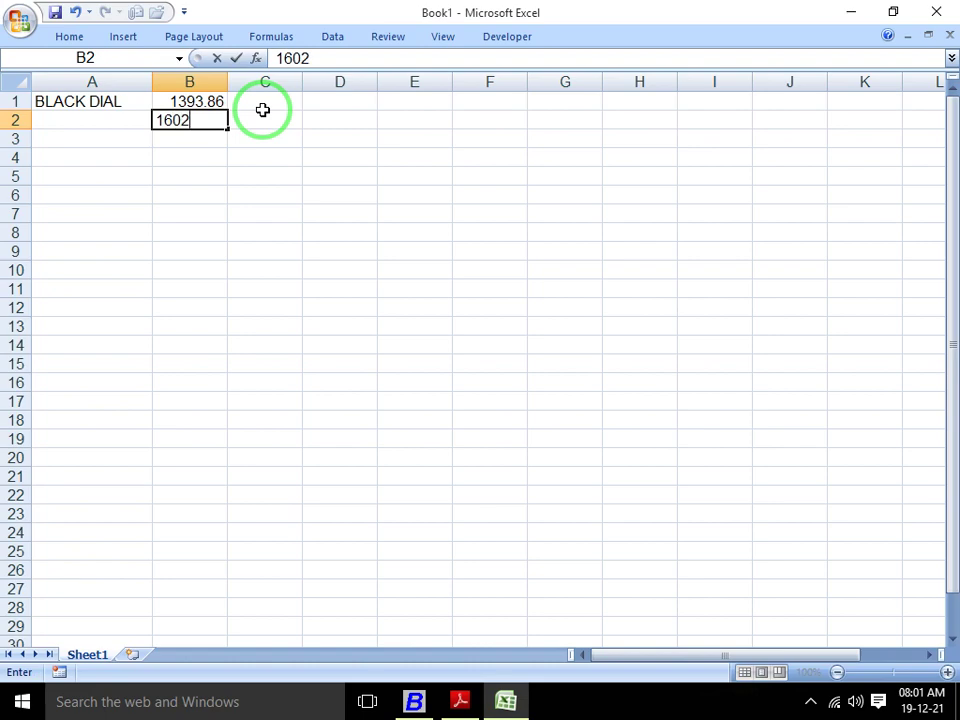
pyautogui.hotkey('alt', 'Tab')
pyautogui.hotkey('alt', 'Tab')
pyautogui.write('.67')
pyautogui.hotkey('ctrl', 'Return')
# Calculate the black dial watch's costing+50% rate in cell C1 with the formula =1393.86*50/100+1393.86
pyautogui.click(263, 113)
pyautogui.click(263, 108)
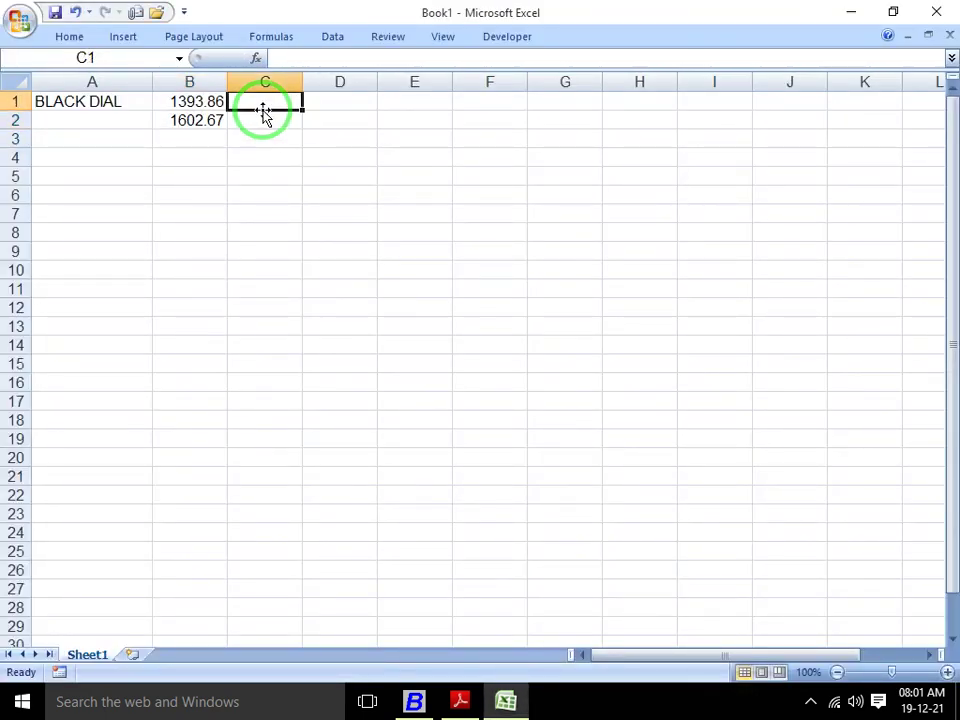
pyautogui.write('=')
pyautogui.hotkey('alt', 'Tab')
pyautogui.press('Tab')
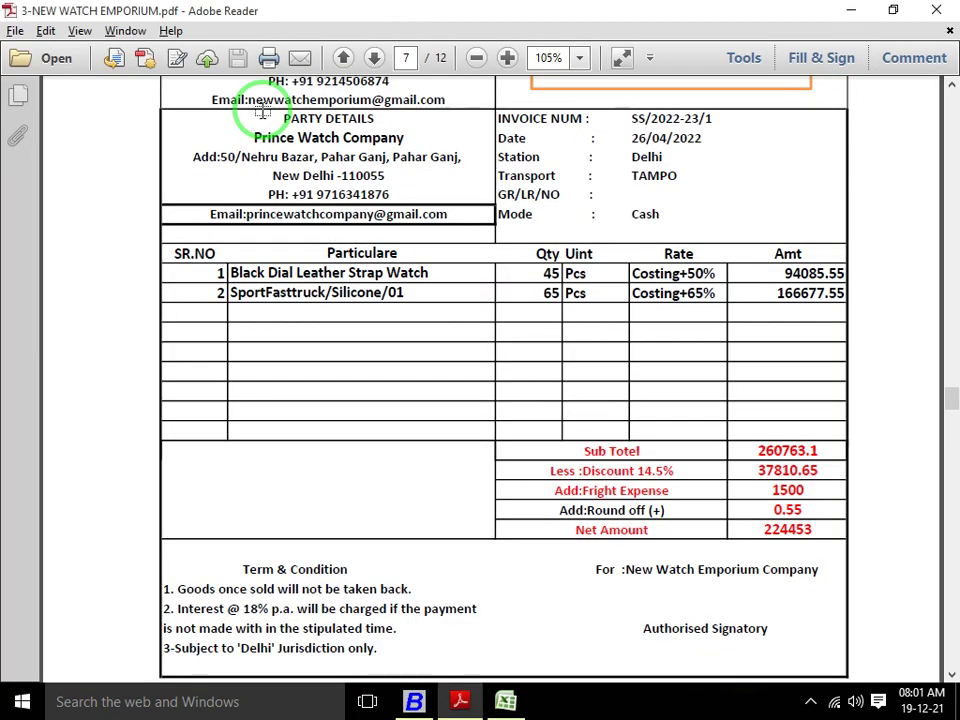
pyautogui.hotkey('alt', 'Tab')
pyautogui.write('1')
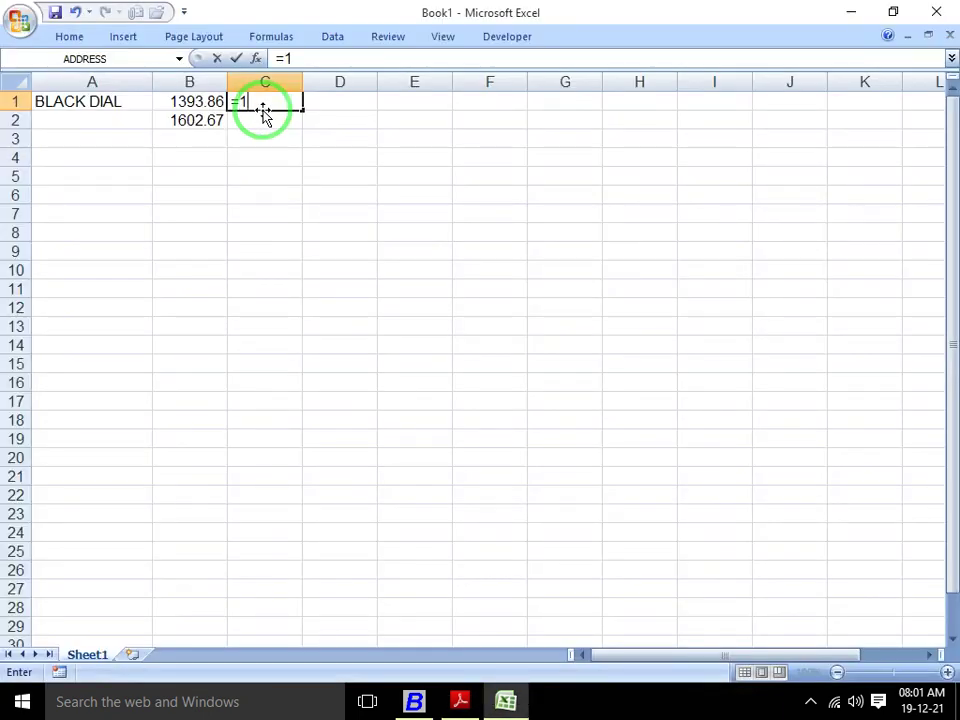
pyautogui.write('393.8')
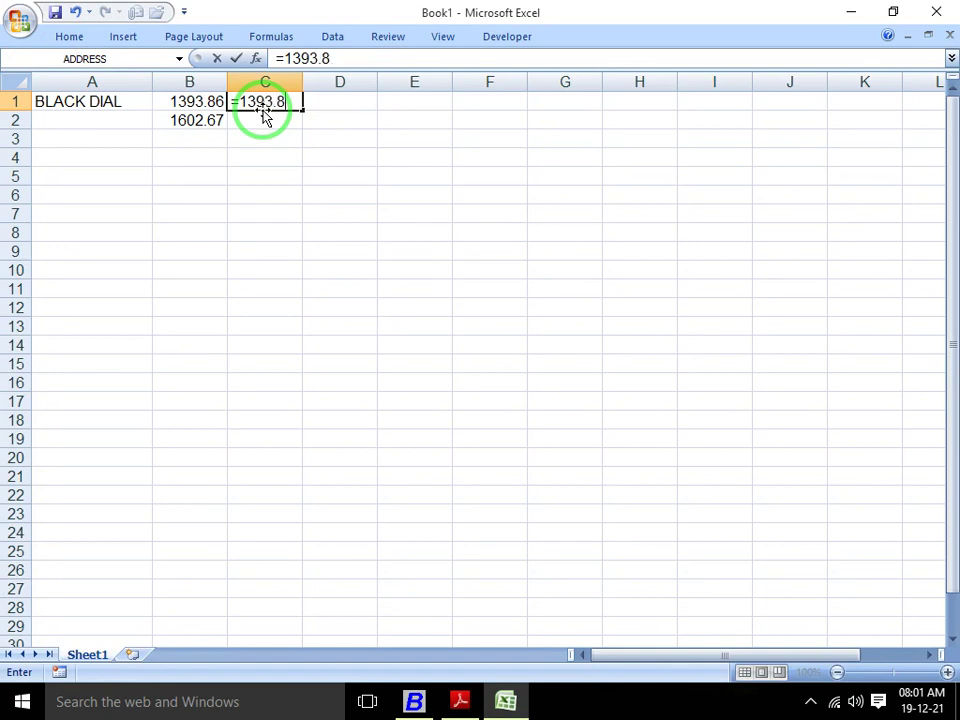
pyautogui.write('6*50')
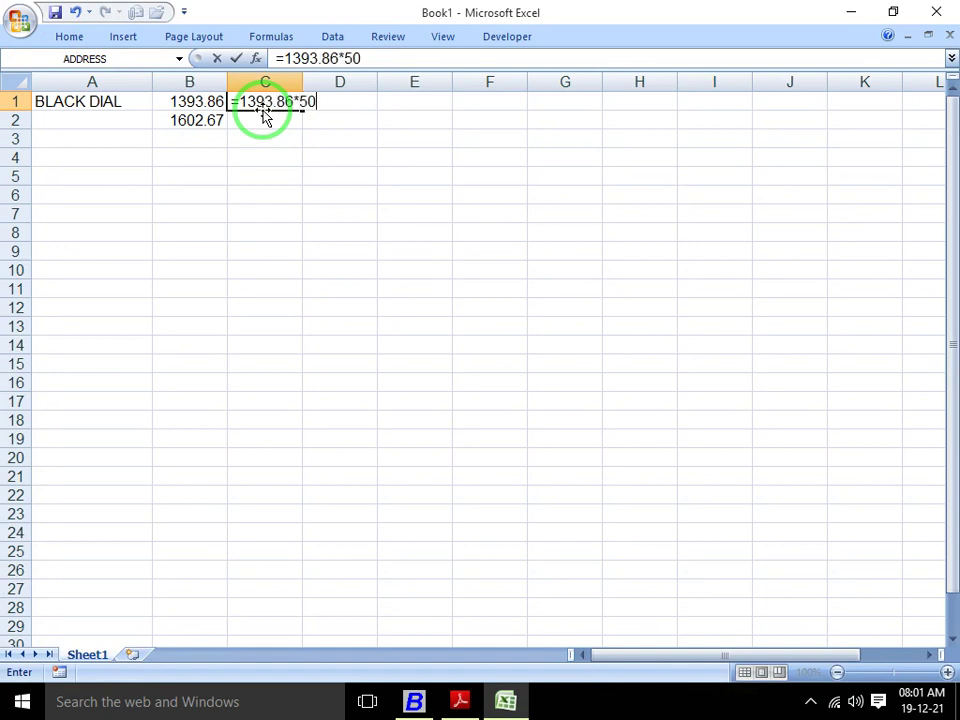
pyautogui.write('/100+1396')
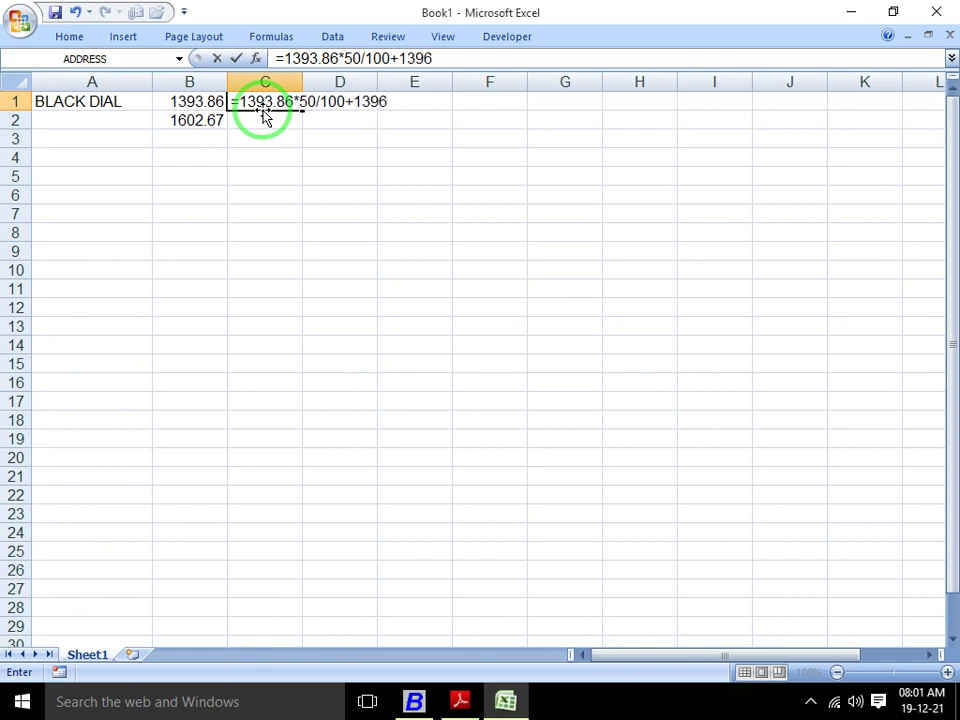
pyautogui.press('BackSpace')
pyautogui.write('3.83')
pyautogui.press('BackSpace')
pyautogui.write('6')
pyautogui.press('Return')
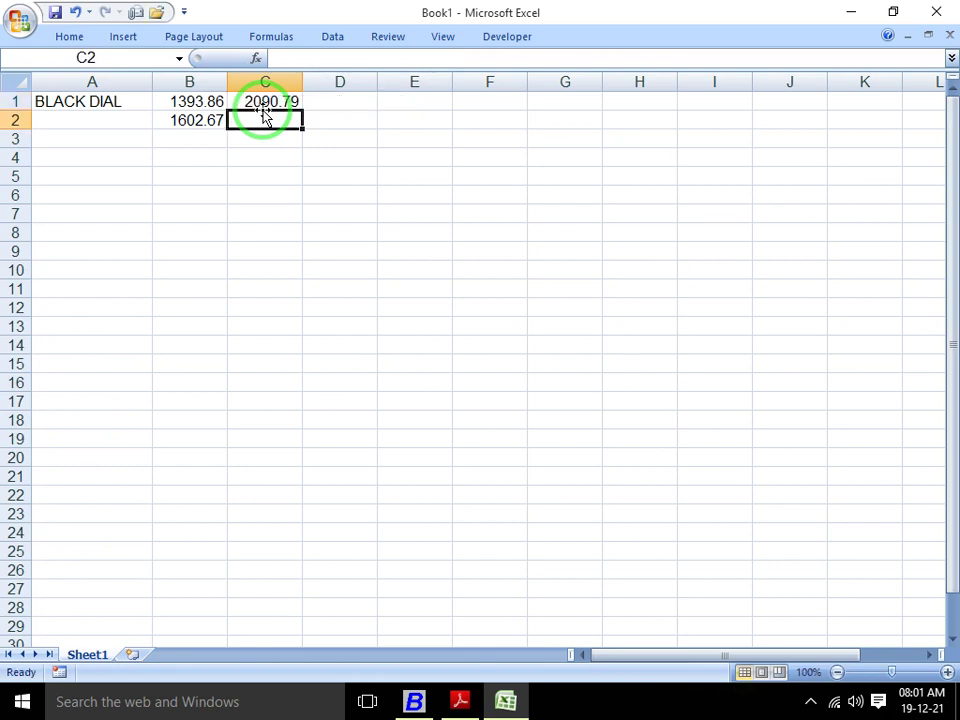
# Calculate the sport watch's costing+65% rate in cell C2 with the formula =1602.67*65/100+1602.67
pyautogui.press('Up')
pyautogui.press('Down')
pyautogui.press('Up')
pyautogui.press('Down')
pyautogui.write('=')
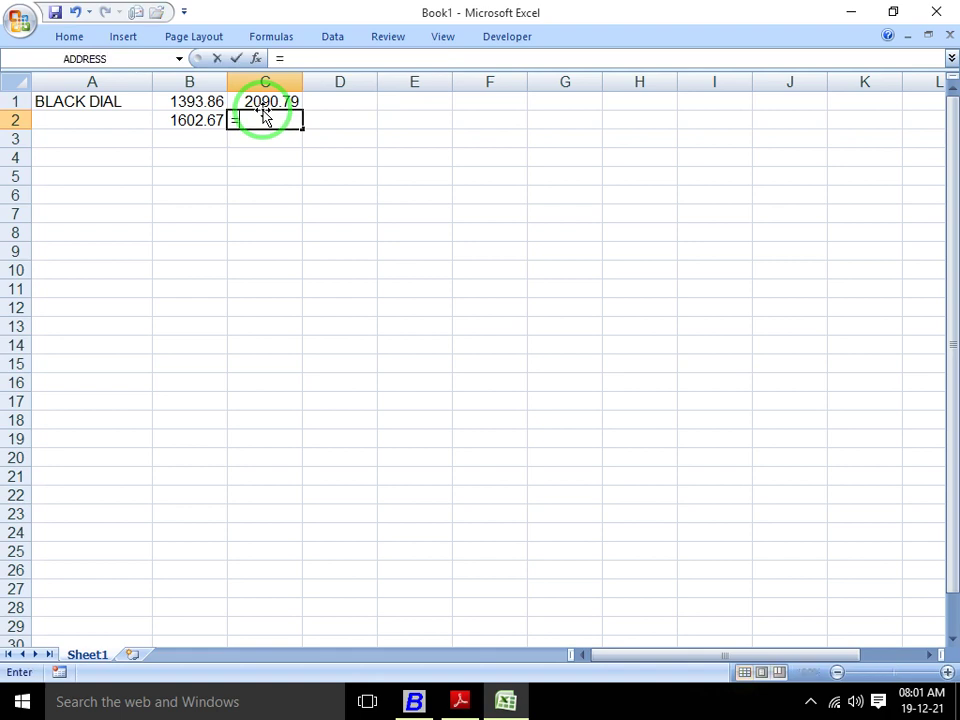
pyautogui.write('1602')
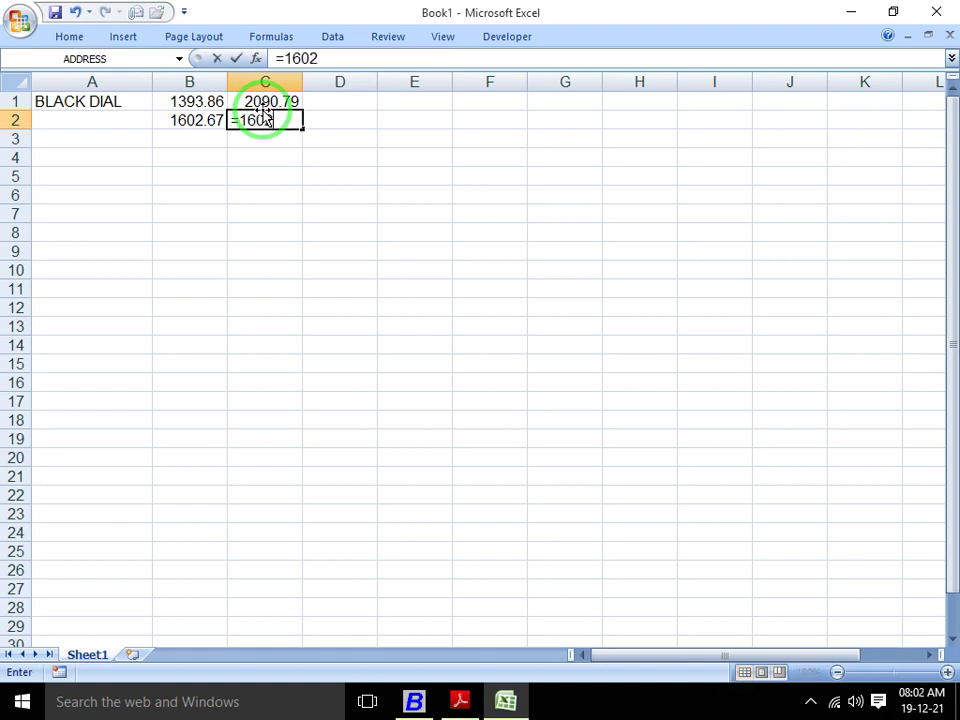
pyautogui.write('.6')
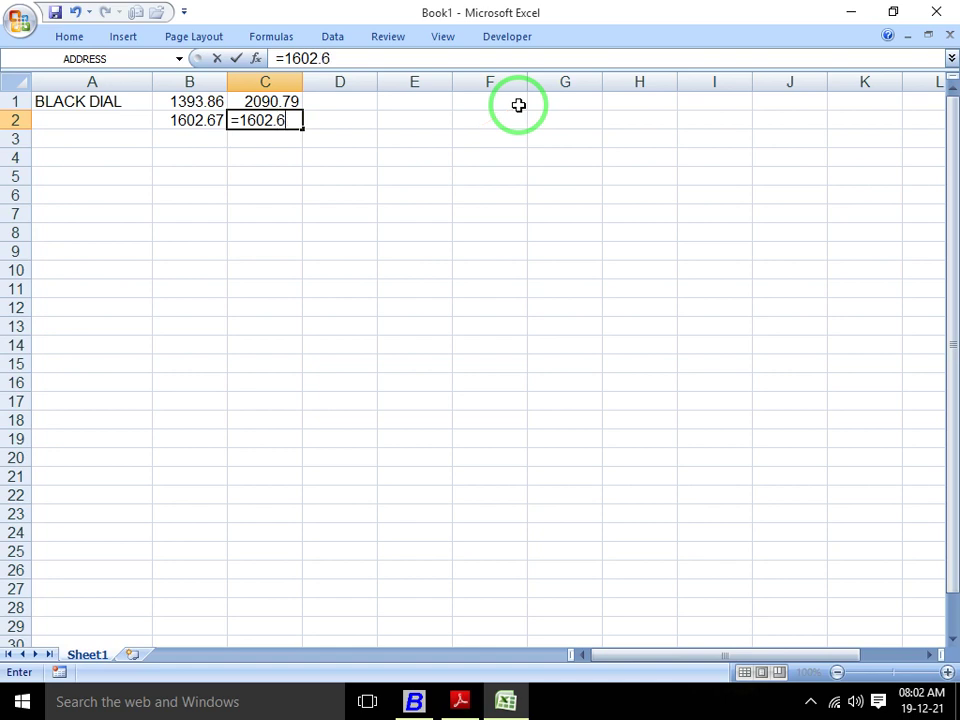
pyautogui.write('7*65/')
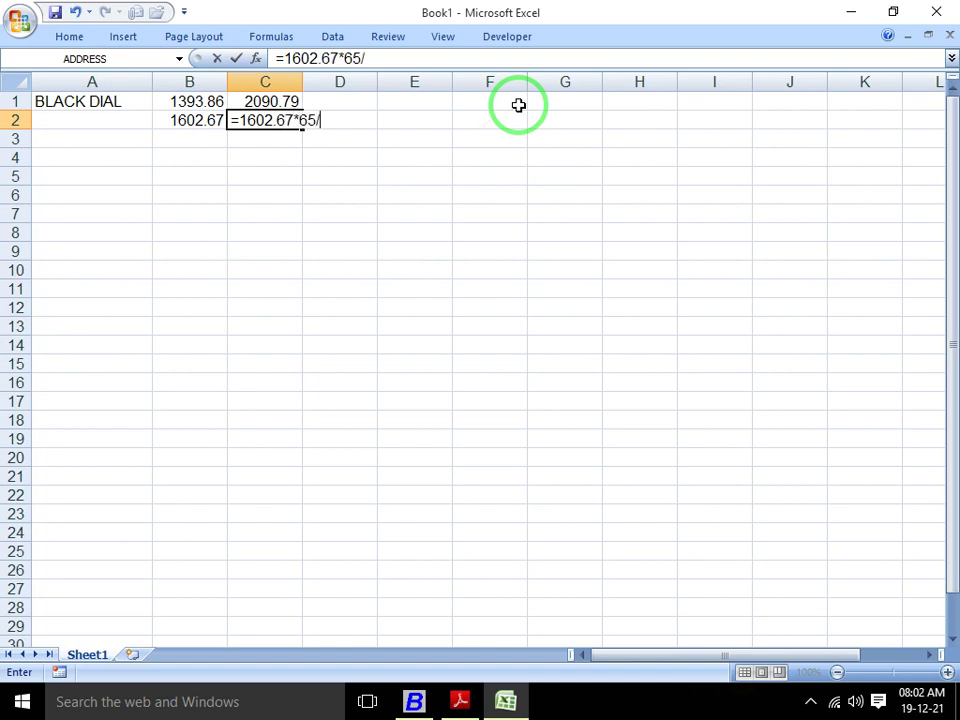
pyautogui.write('100+1602.67')
pyautogui.press('Return')
pyautogui.press('Up')
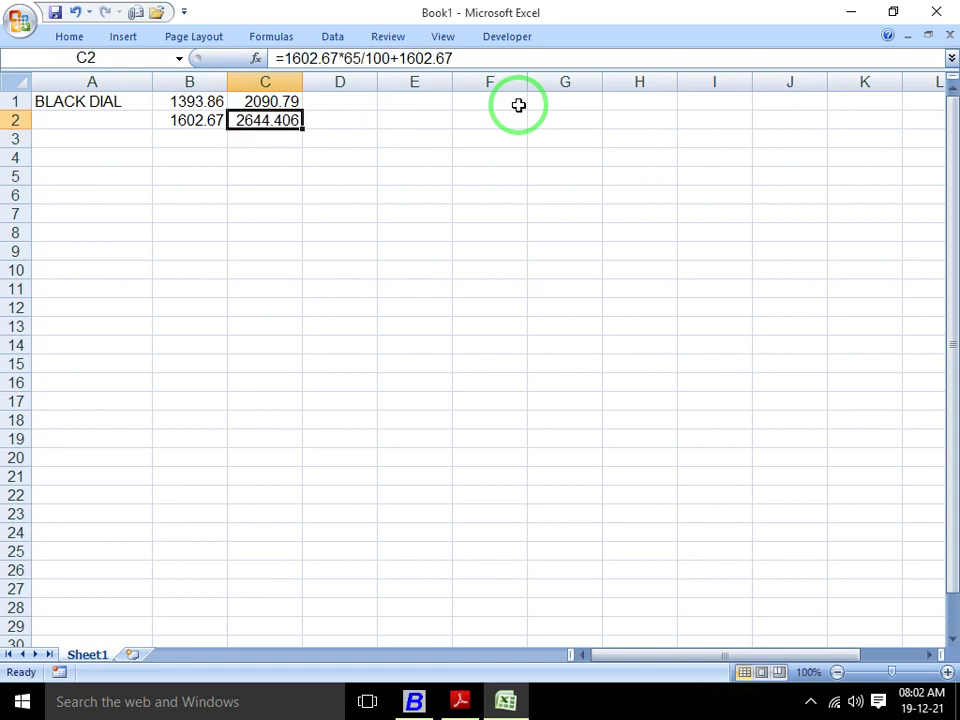
# Check the costing markups on the Prince Watch Company invoice and the two sales invoices after it in the PDF
pyautogui.hotkey('alt', 'Tab')
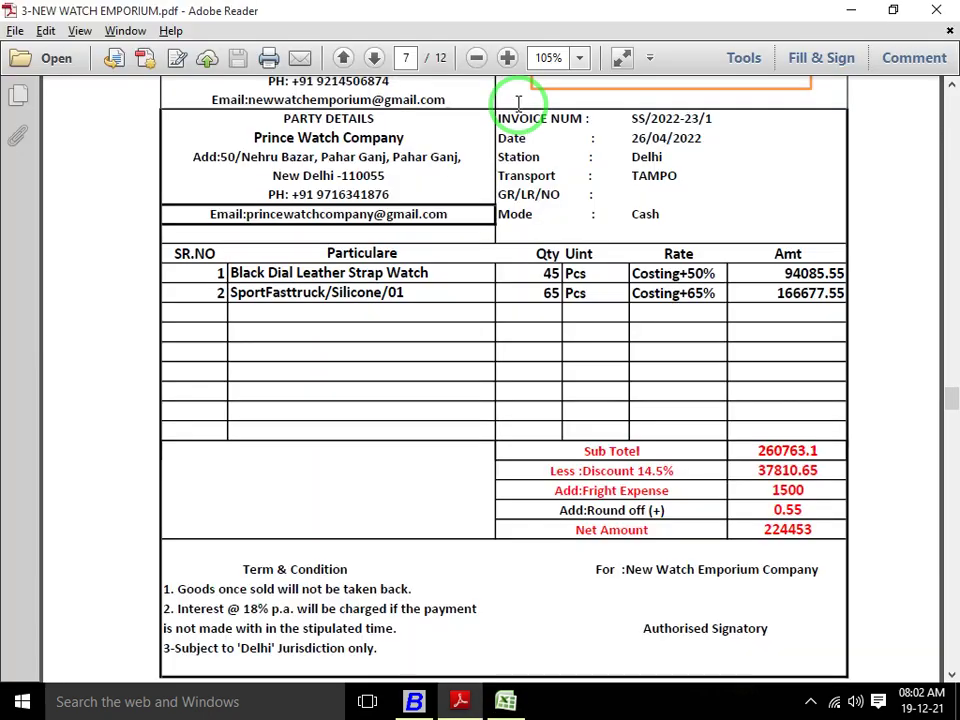
pyautogui.hotkey('alt', 'Tab')
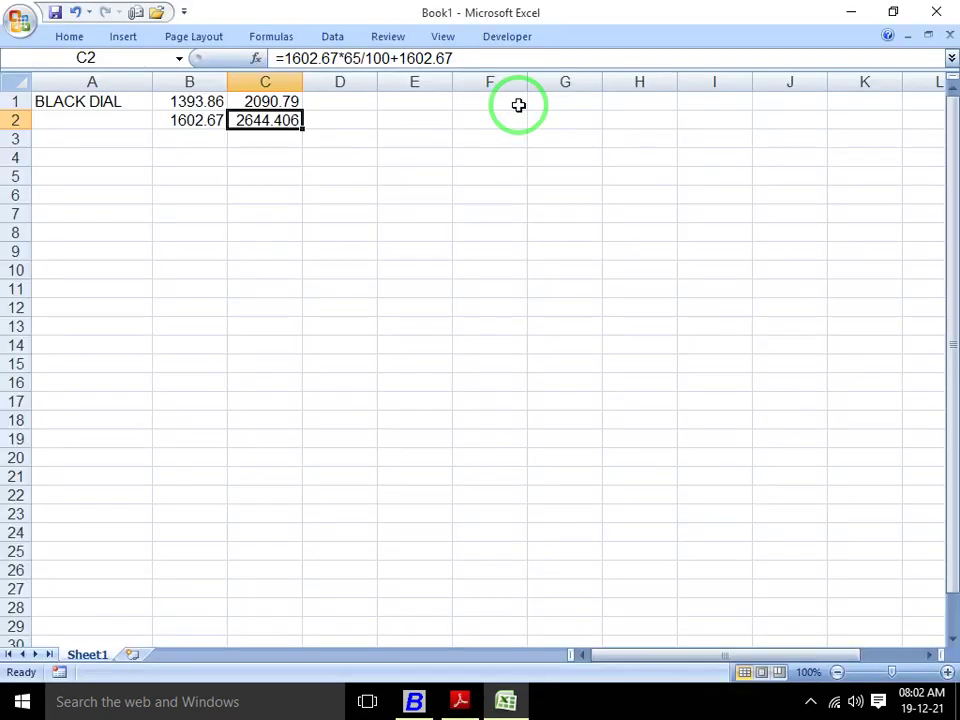
pyautogui.hotkey('alt', 'Tab')
pyautogui.scroll(-3, 518, 103)
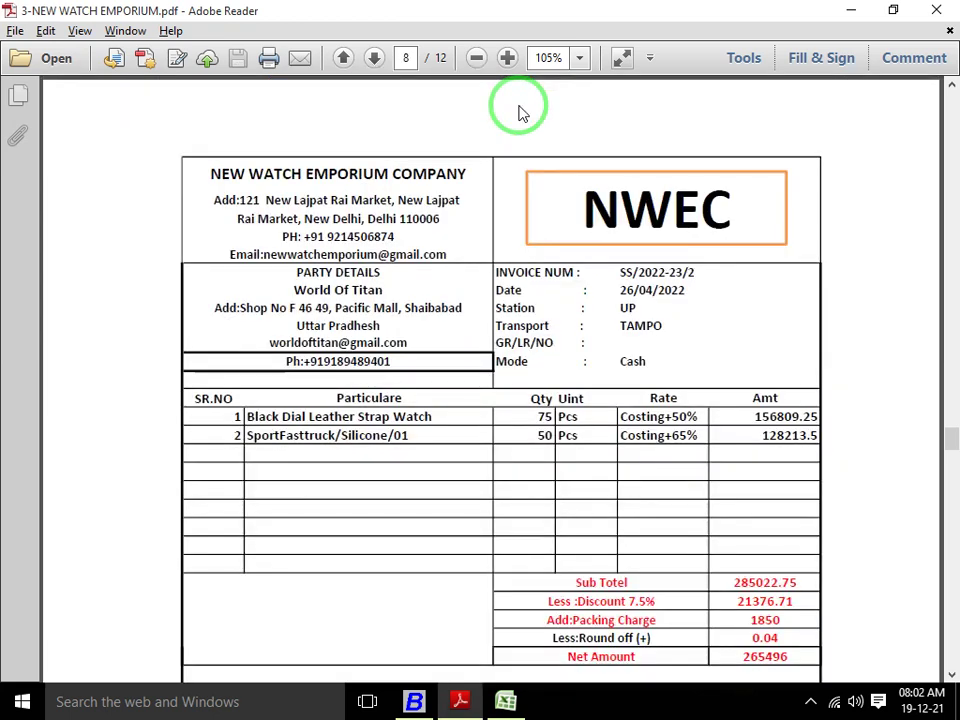
pyautogui.scroll(-3, 518, 103)
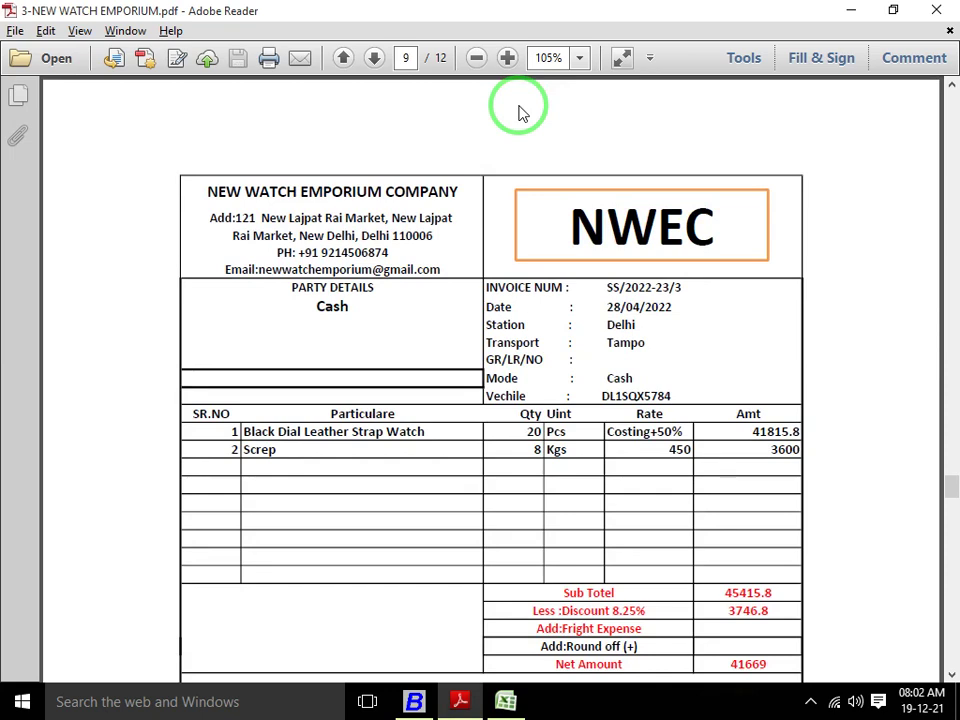
pyautogui.scroll(-3, 521, 113)
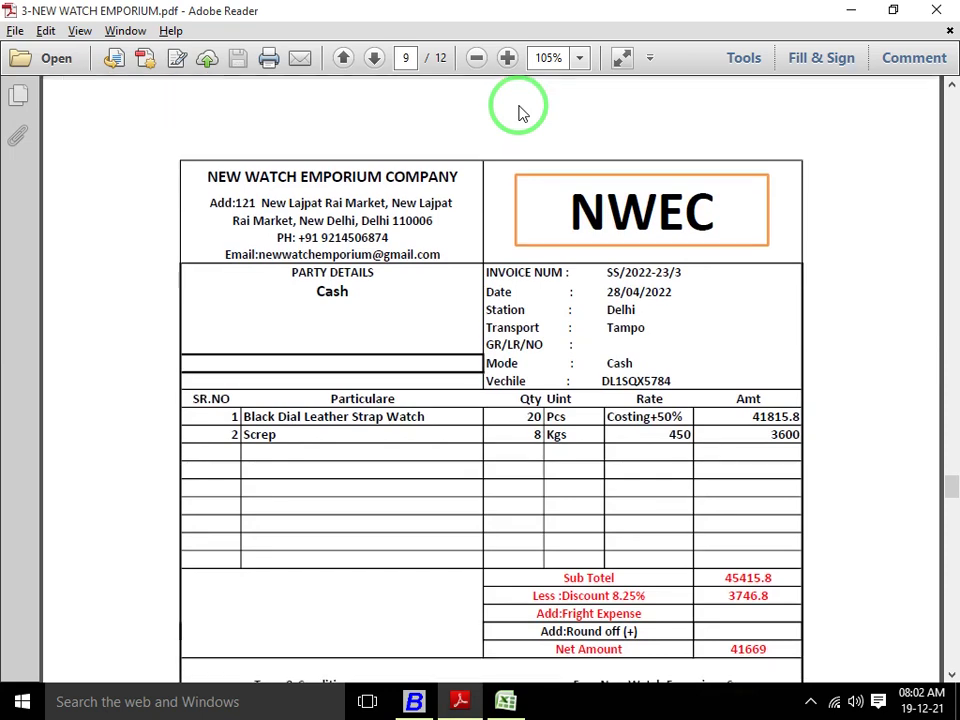
pyautogui.scroll(6, 521, 113)
pyautogui.hotkey('alt', 'Tab')
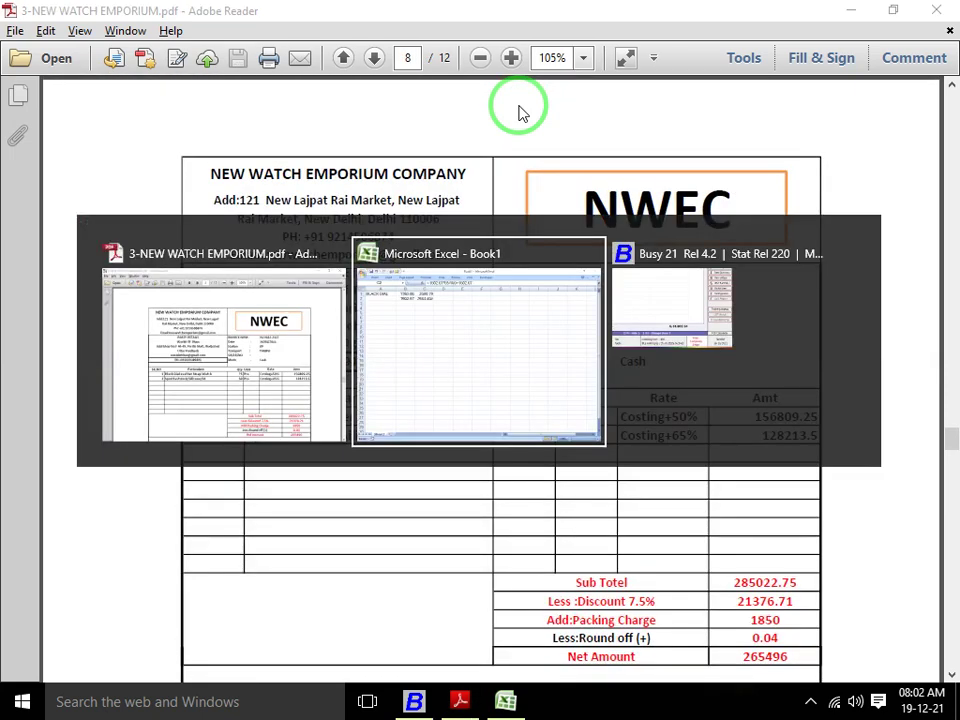
pyautogui.hotkey('alt', 'Tab')
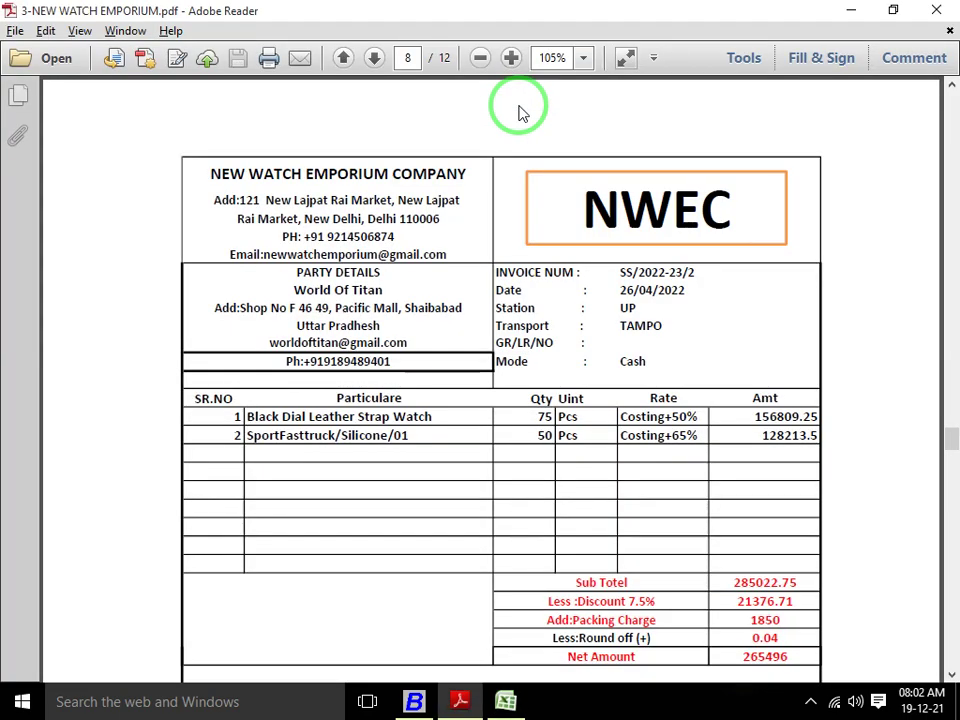
pyautogui.hotkey('alt', 'Tab')
pyautogui.hotkey('alt', 'Tab')
# Switch to Busy, close the stock status report and list the item masters of the FINISH GOODS group
pyautogui.hotkey('alt', 'Tab')
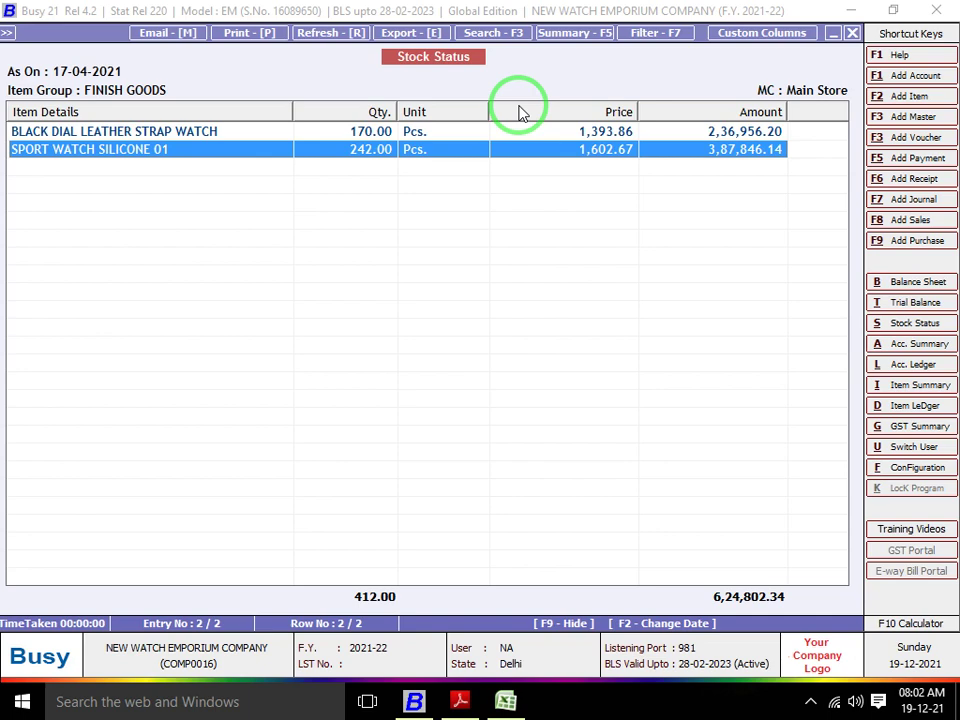
pyautogui.press('Escape')
pyautogui.press('Escape')
pyautogui.press('Left')
pyautogui.press('Left')
pyautogui.press('Up')
pyautogui.press('Up')
pyautogui.press('Up')
pyautogui.press('Up')
pyautogui.press('Up')
pyautogui.press('Up')
pyautogui.press('Return')
pyautogui.press('Down')
pyautogui.press('Down')
pyautogui.press('Return')
pyautogui.press('Return')
pyautogui.press('Return')
pyautogui.press('Right')
pyautogui.press('Return')
pyautogui.press('Return')
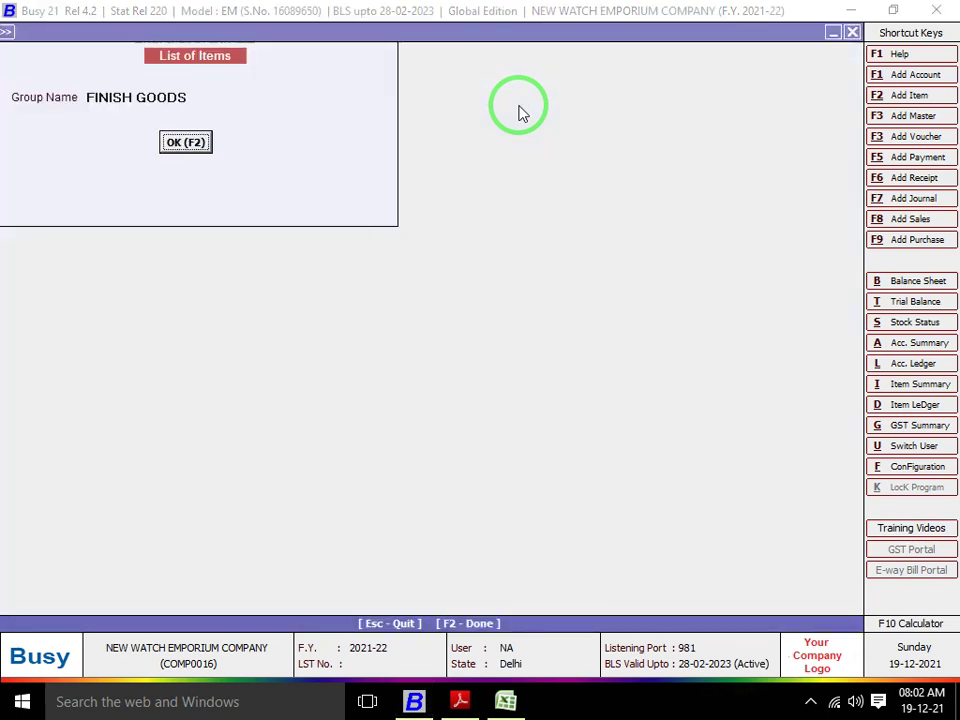
pyautogui.press('F2')
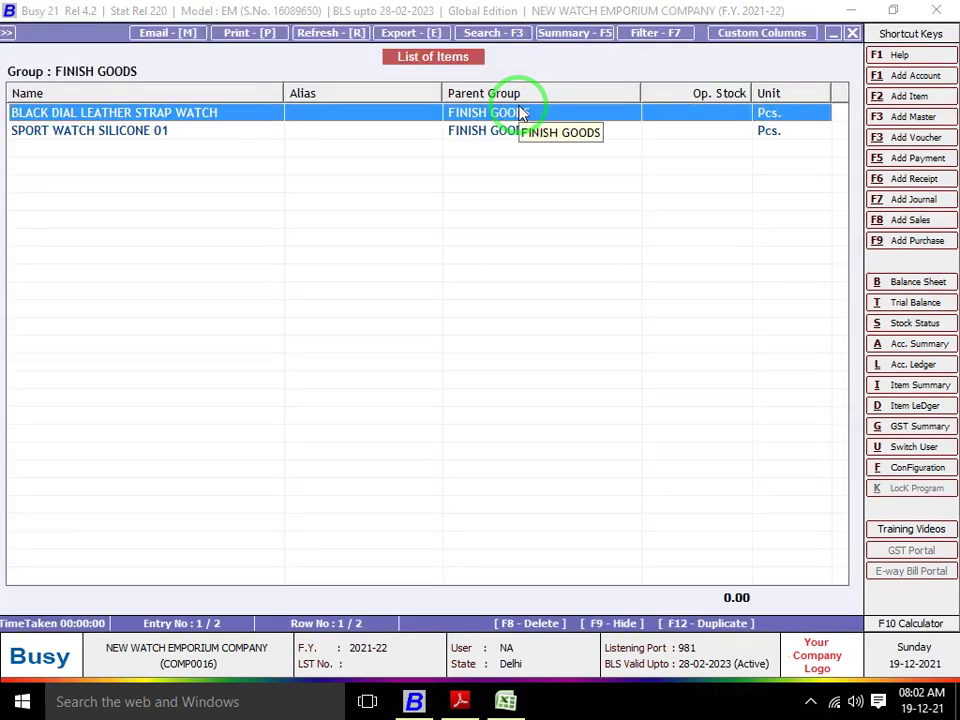
# Set the sales price of the BLACK DIAL LEATHER STRAP WATCH item to 2090.79 from the Excel calculation and save the master
pyautogui.press('Return')
pyautogui.press('Return')
pyautogui.press('Return')
pyautogui.press('Return')
pyautogui.press('Return')
pyautogui.press('Return')
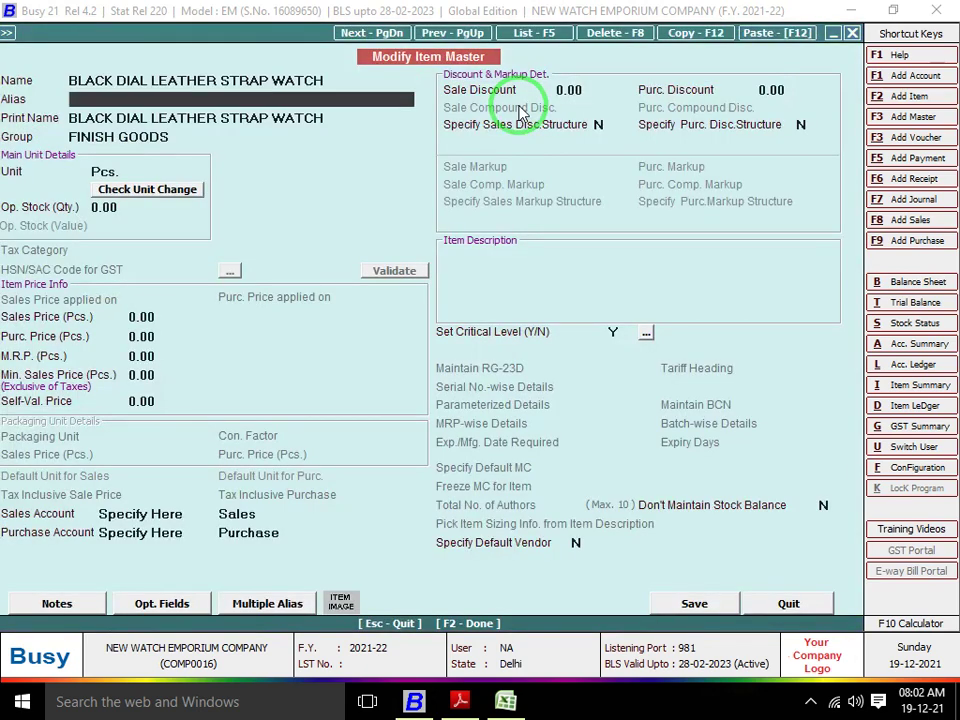
pyautogui.press('Return')
pyautogui.press('Return')
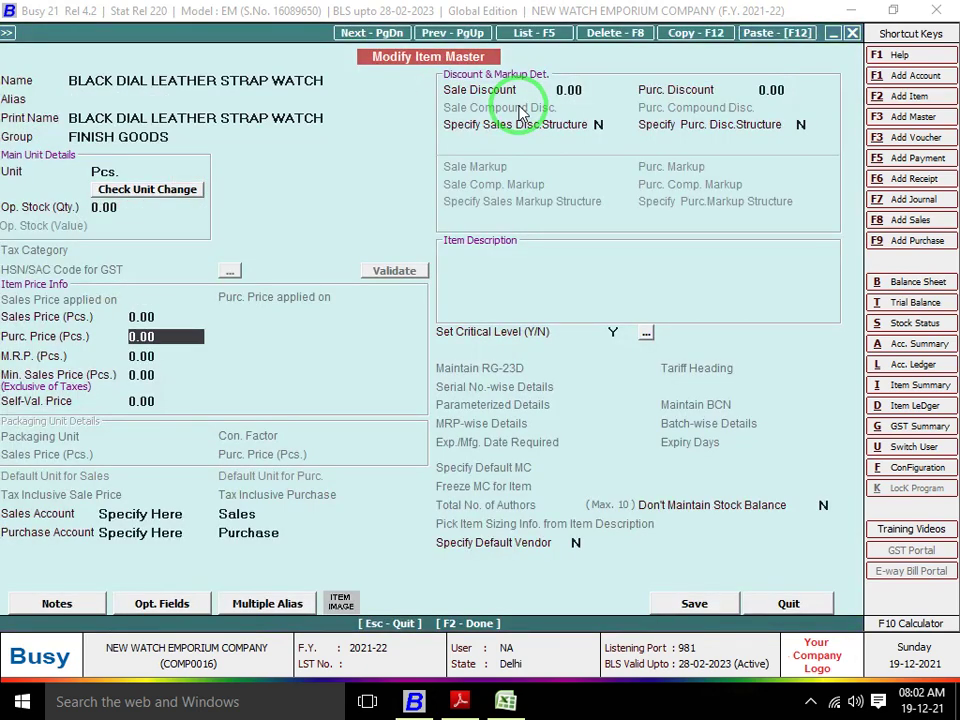
pyautogui.press('Up')
pyautogui.hotkey('alt', 'Tab')
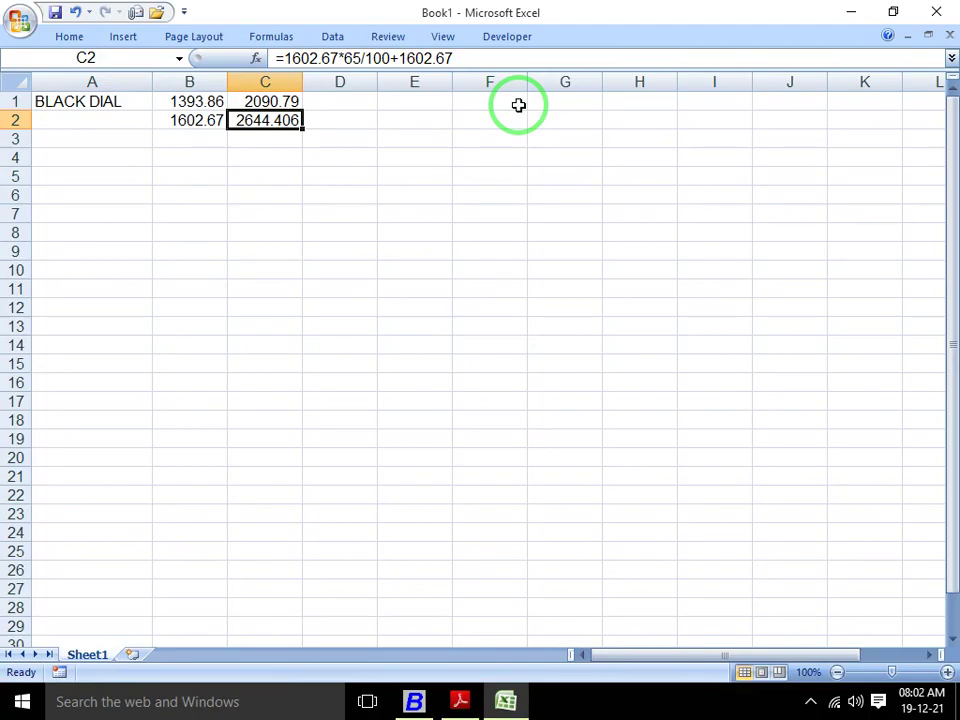
pyautogui.hotkey('alt', 'Tab')
pyautogui.write('2,')
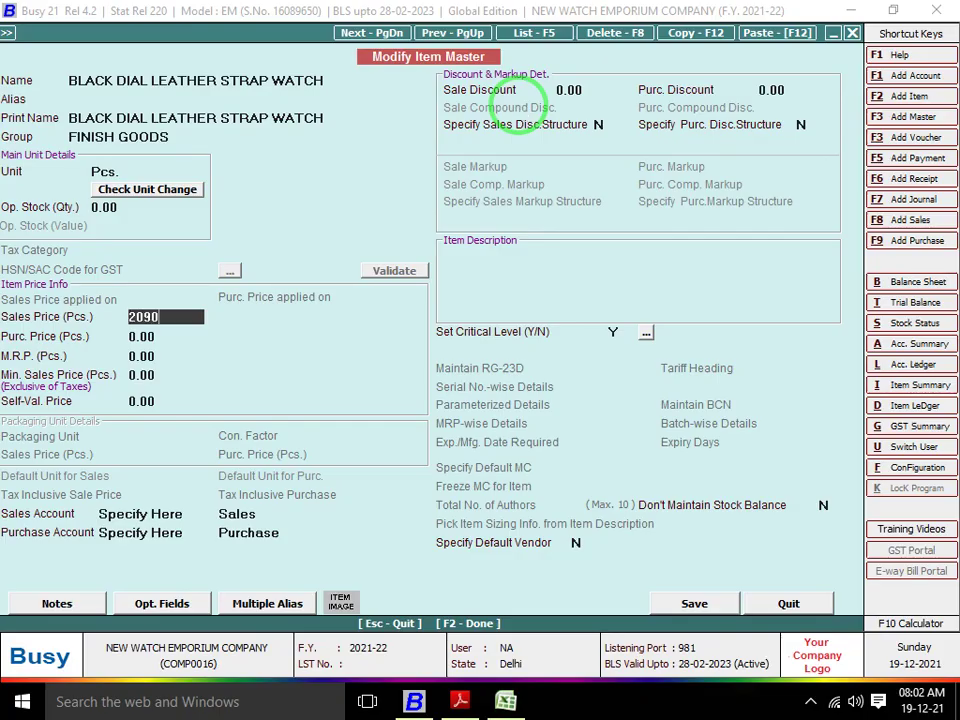
pyautogui.write('090.7')
pyautogui.hotkey('alt', 'Tab')
pyautogui.hotkey('alt', 'Tab')
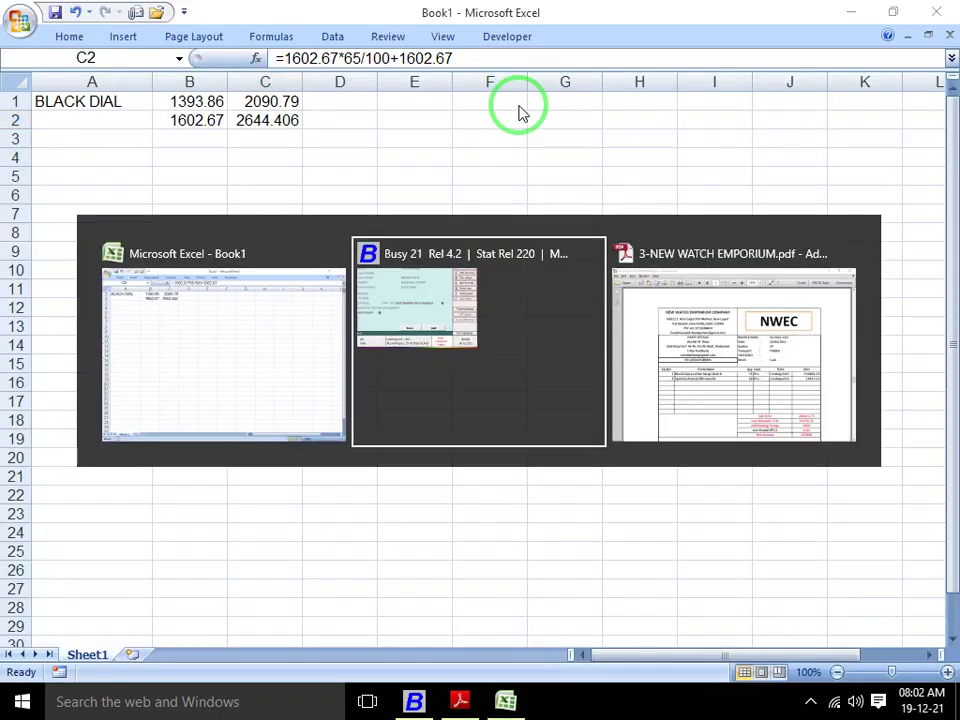
pyautogui.write('90.79')
pyautogui.press('Return')
pyautogui.press('Return')
pyautogui.press('Return')
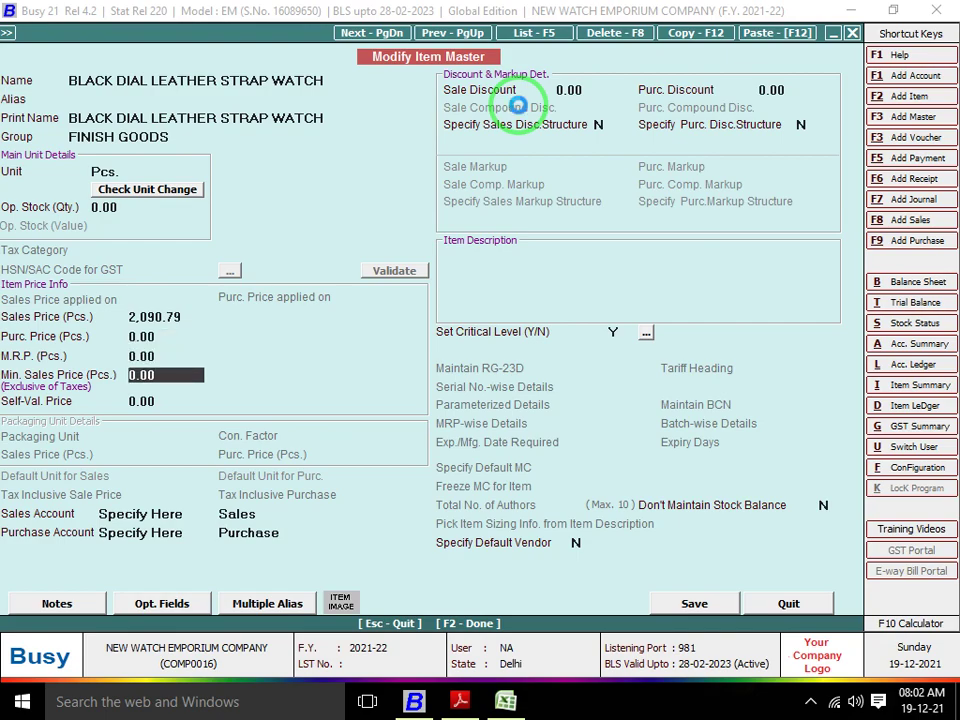
pyautogui.press('F1')
pyautogui.hotkey('alt', 'F4')
pyautogui.press('F2')
pyautogui.press('Return')
# Set the sales price of the SPORT WATCH SILICONE 01 item to 2644.40 from the Excel calculation and save the master
pyautogui.press('Down')
pyautogui.press('Return')
pyautogui.press('Return')
pyautogui.press('Return')
pyautogui.press('Return')
pyautogui.press('Return')
pyautogui.press('Return')
pyautogui.press('Return')
pyautogui.press('Return')
pyautogui.press('Up')
pyautogui.hotkey('alt', 'Tab')
pyautogui.hotkey('alt', 'Tab')
pyautogui.write('26')
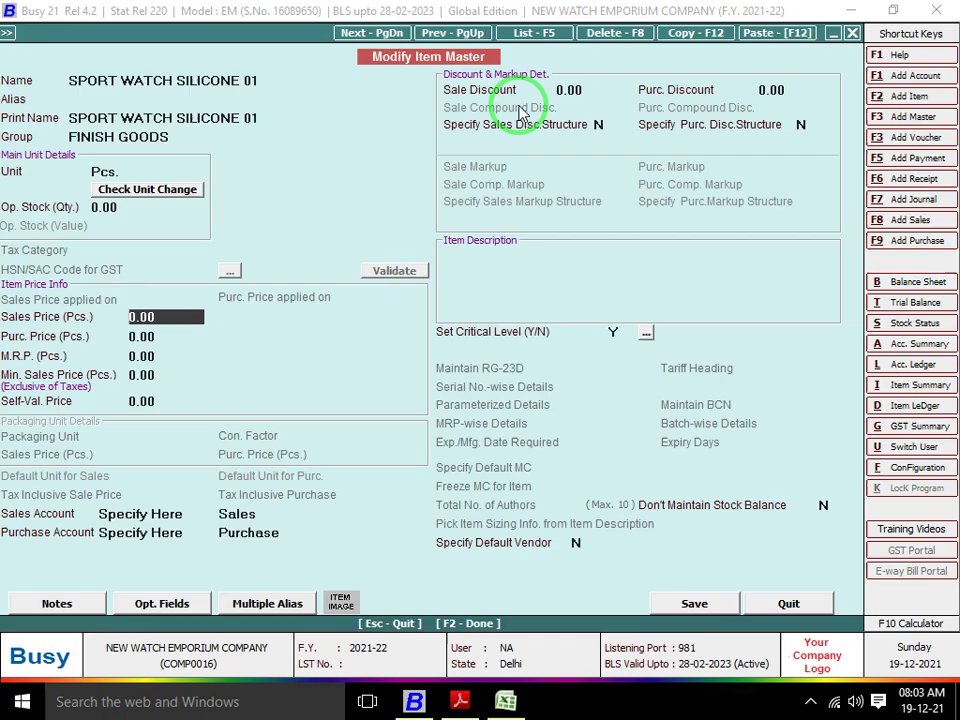
pyautogui.write('44')
pyautogui.hotkey('alt', 'Tab')
pyautogui.hotkey('alt', 'Tab')
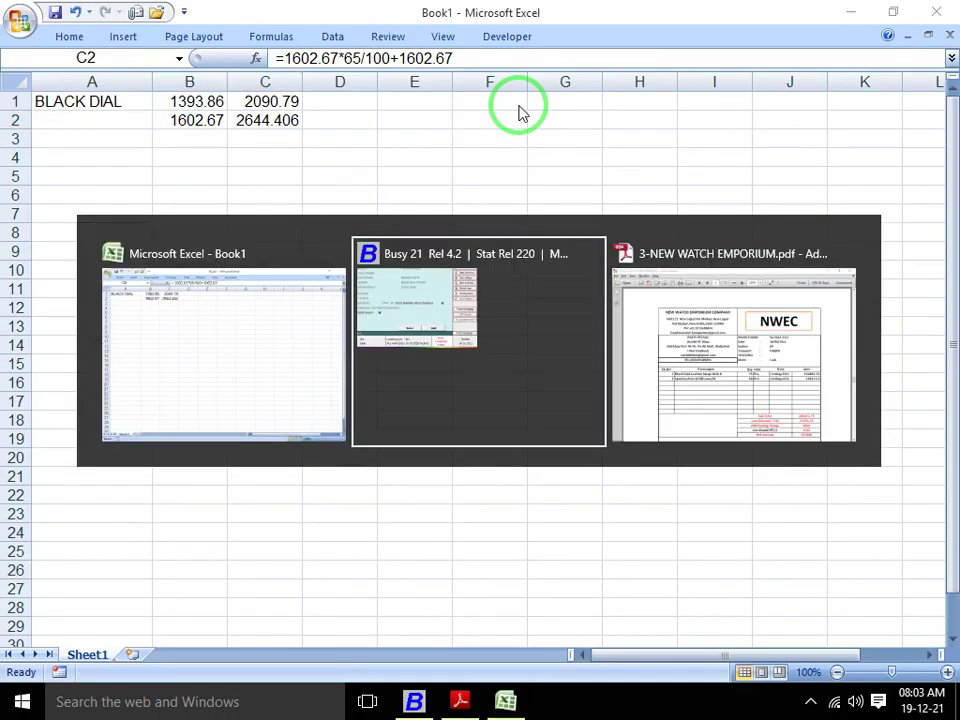
pyautogui.write('.40')
pyautogui.press('Return')
pyautogui.press('Return')
pyautogui.press('Return')
pyautogui.press('F2')
pyautogui.press('Return')
# Close the item list and start a new sales voucher
pyautogui.press('Escape')
pyautogui.press('Escape')
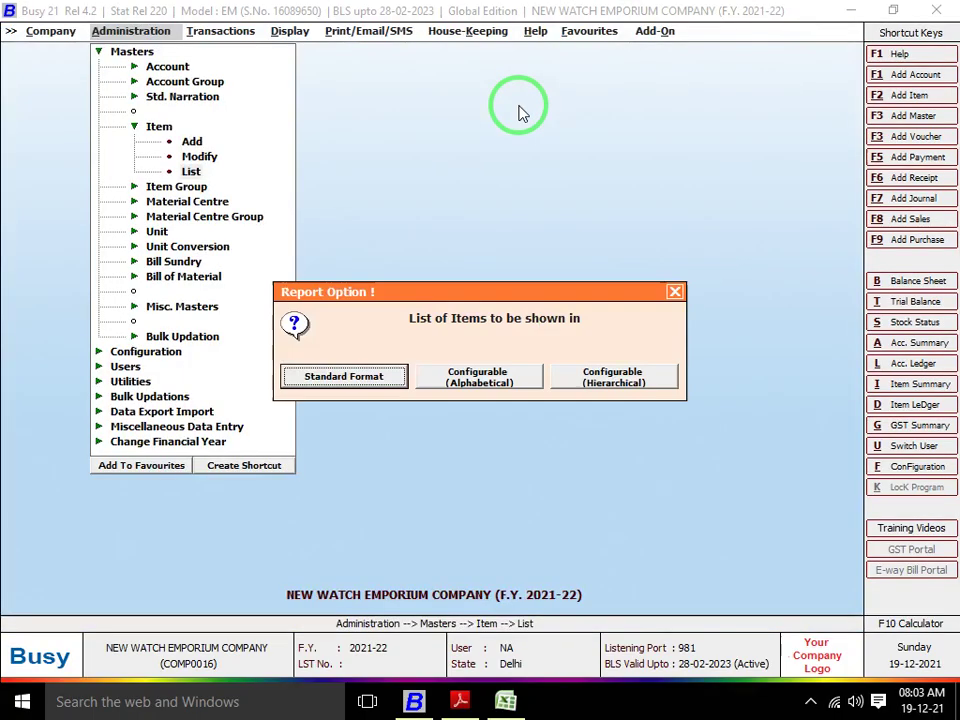
pyautogui.press('Escape')
pyautogui.press('Right')
pyautogui.press('Up')
pyautogui.press('Up')
pyautogui.press('Up')
pyautogui.press('Up')
pyautogui.press('Up')
pyautogui.press('Up')
pyautogui.press('Up')
pyautogui.press('Up')
pyautogui.press('Up')
pyautogui.press('Up')
pyautogui.press('Up')
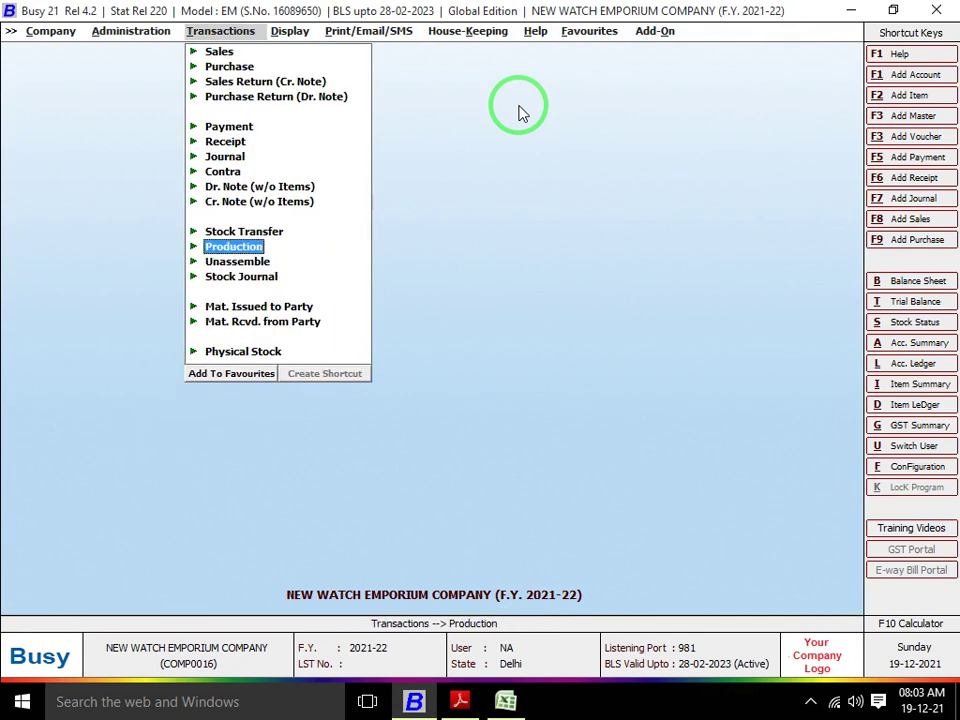
pyautogui.press('Up')
pyautogui.press('Return')
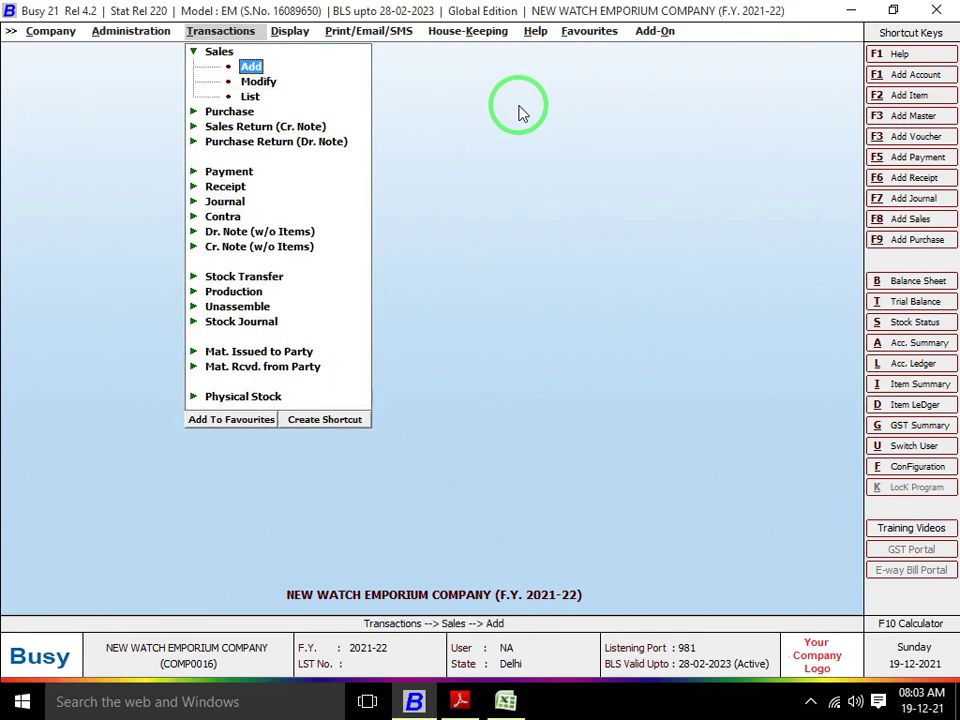
pyautogui.press('Return')
pyautogui.press('Return')
# Look up the Prince Watch Company invoice on page 7 of the PDF and date the sales voucher 26-04-2021 in Busy
pyautogui.hotkey('alt', 'Tab')
pyautogui.hotkey('alt', 'Tab')
pyautogui.hotkey('alt', 'Tab')
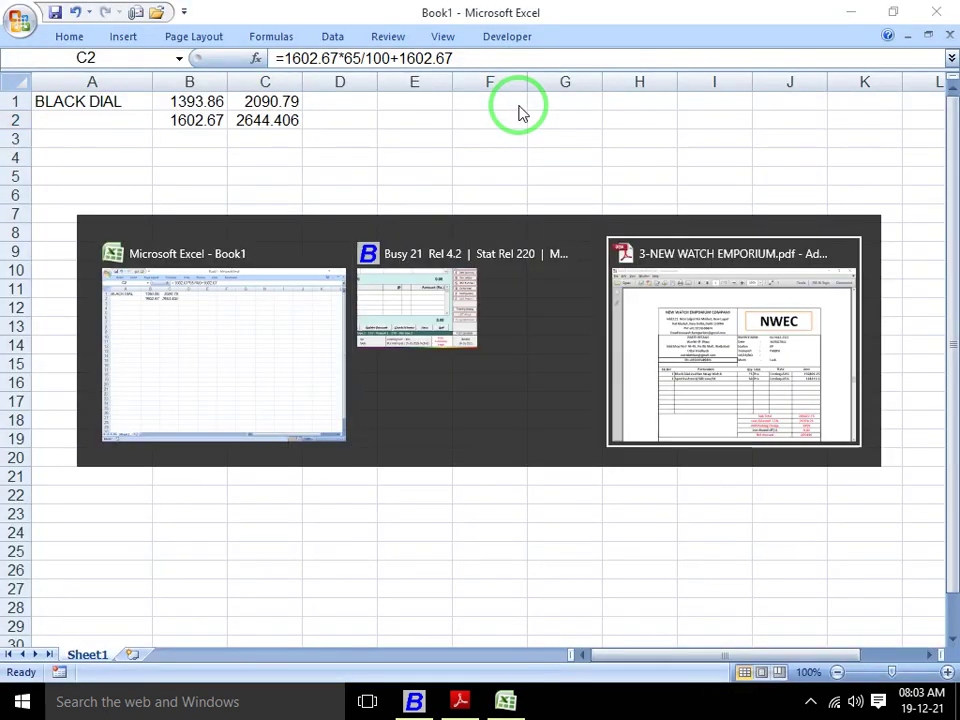
pyautogui.press('Left')
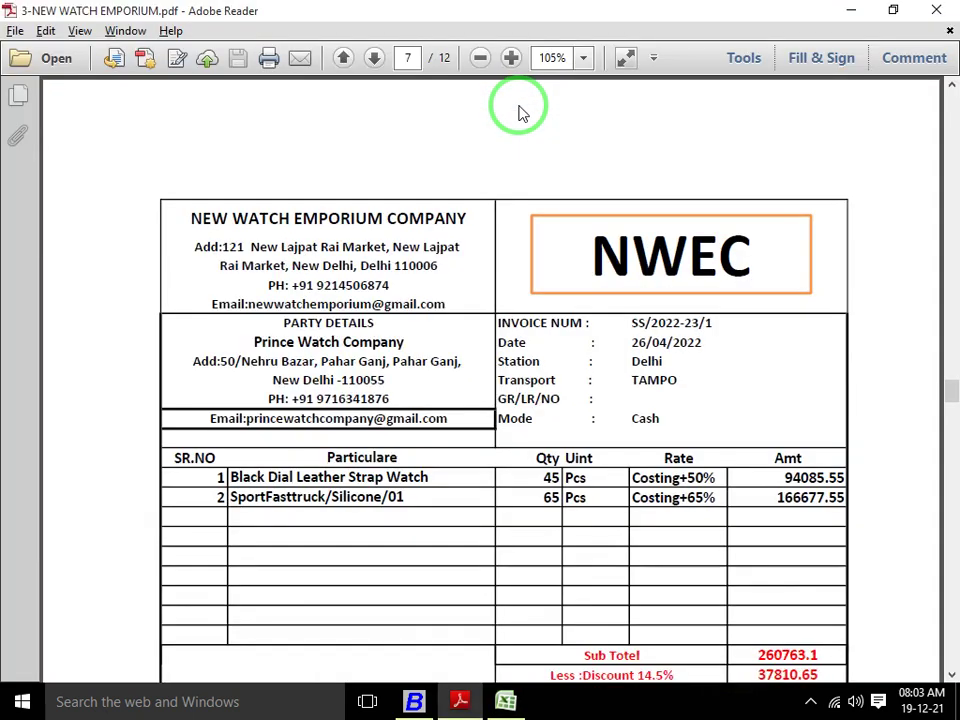
pyautogui.press('Left')
pyautogui.press('Right')
pyautogui.scroll(-2, 519, 112)
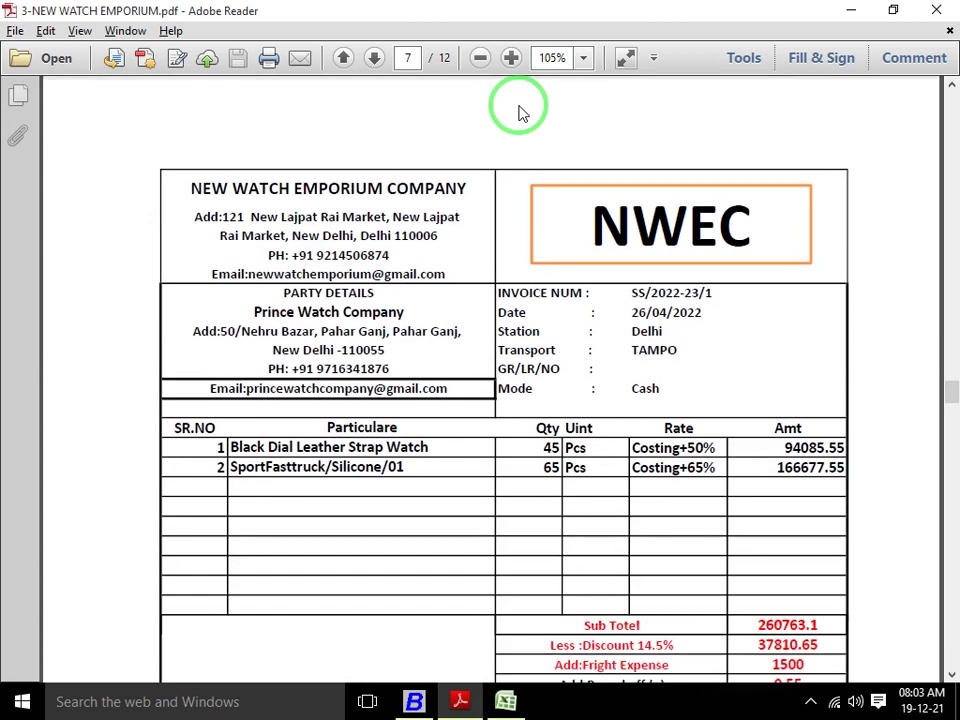
pyautogui.scroll(-1, 519, 112)
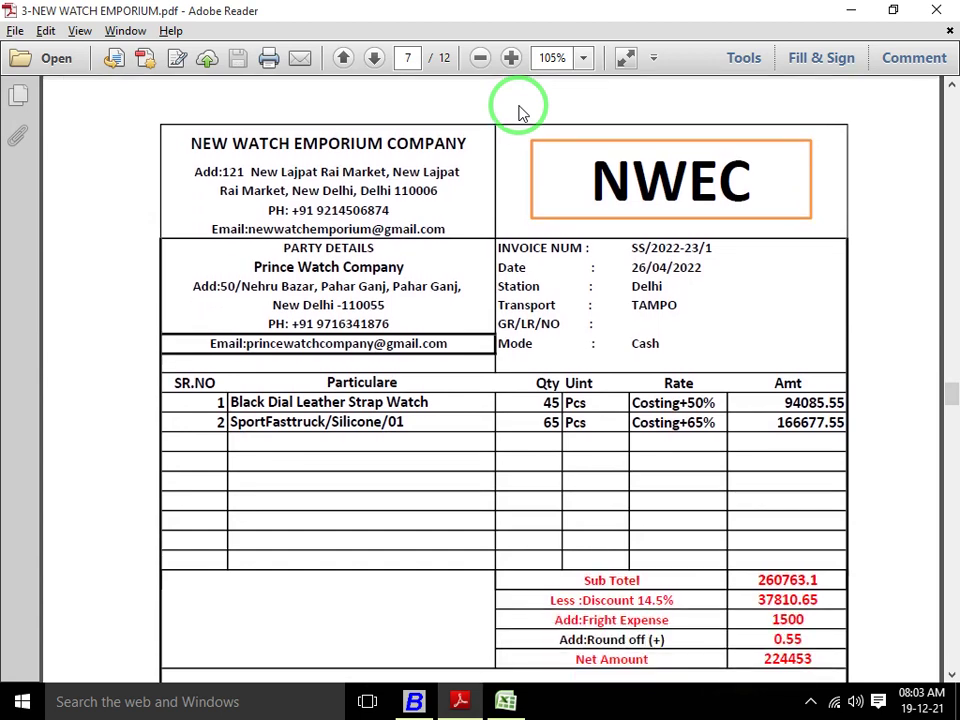
pyautogui.hotkey('alt', 'Tab')
pyautogui.hotkey('alt', 'Tab')
pyautogui.write('26')
pyautogui.press('Return')
# Add a new party account named PRINCE WATCH COMPANY under the Sundry Debtors group from within the sales voucher
pyautogui.hotkey('alt', 'Tab')
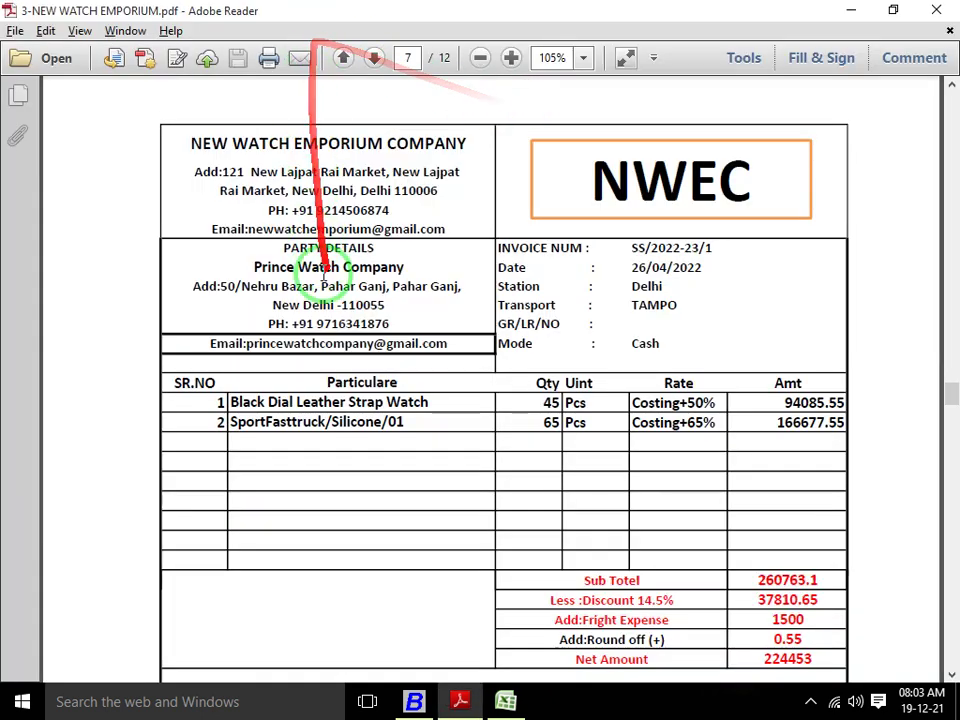
pyautogui.hotkey('alt', 'Tab')
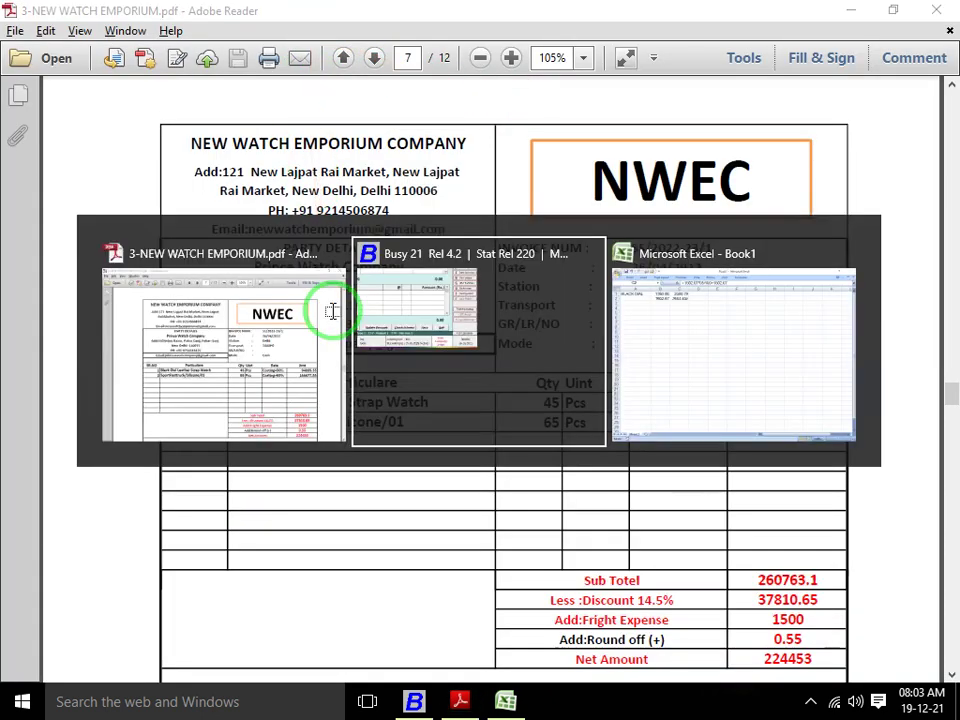
pyautogui.hotkey('alt', 'F1')
pyautogui.write('P')
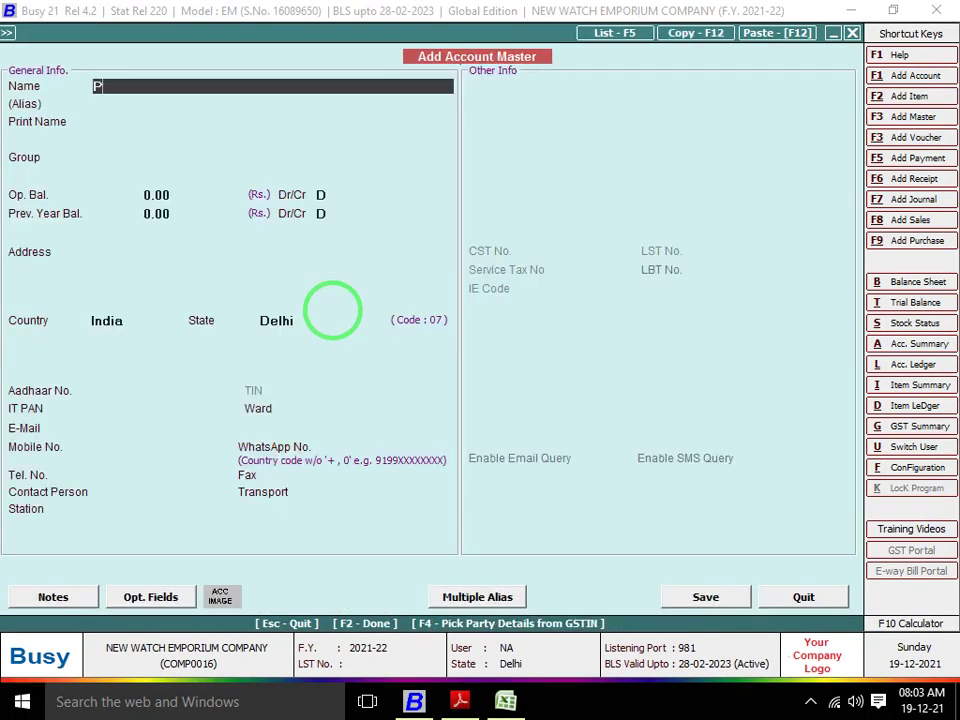
pyautogui.write('RINCE WAT')
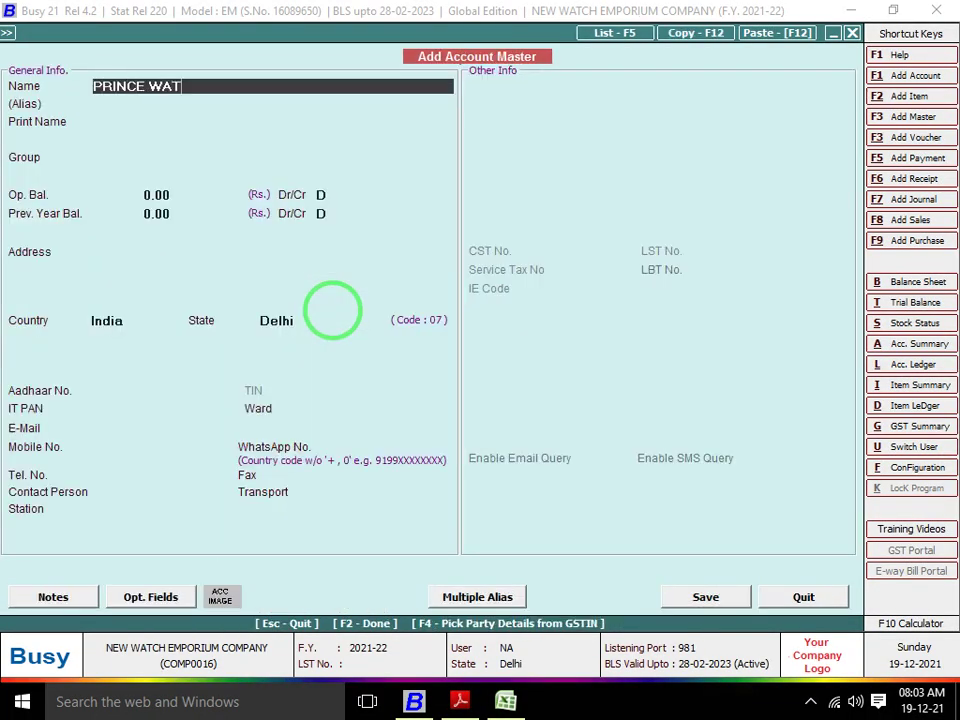
pyautogui.write('CH COMPANY')
pyautogui.press('Return')
pyautogui.press('Return')
pyautogui.write('SUN')
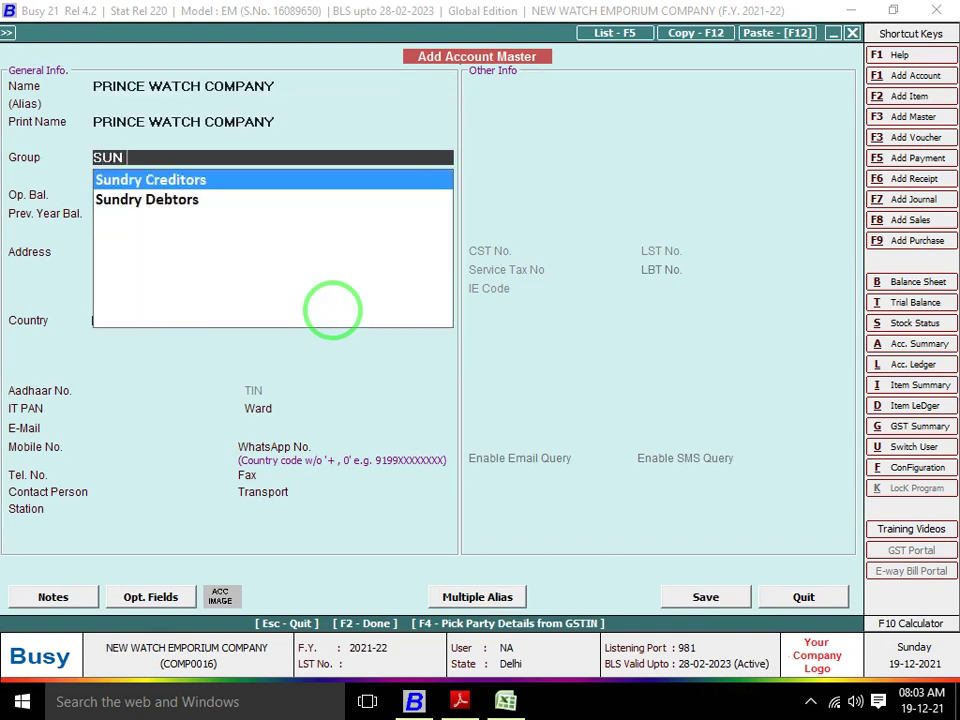
pyautogui.press('Return')
pyautogui.press('Up')
pyautogui.write('SUN')
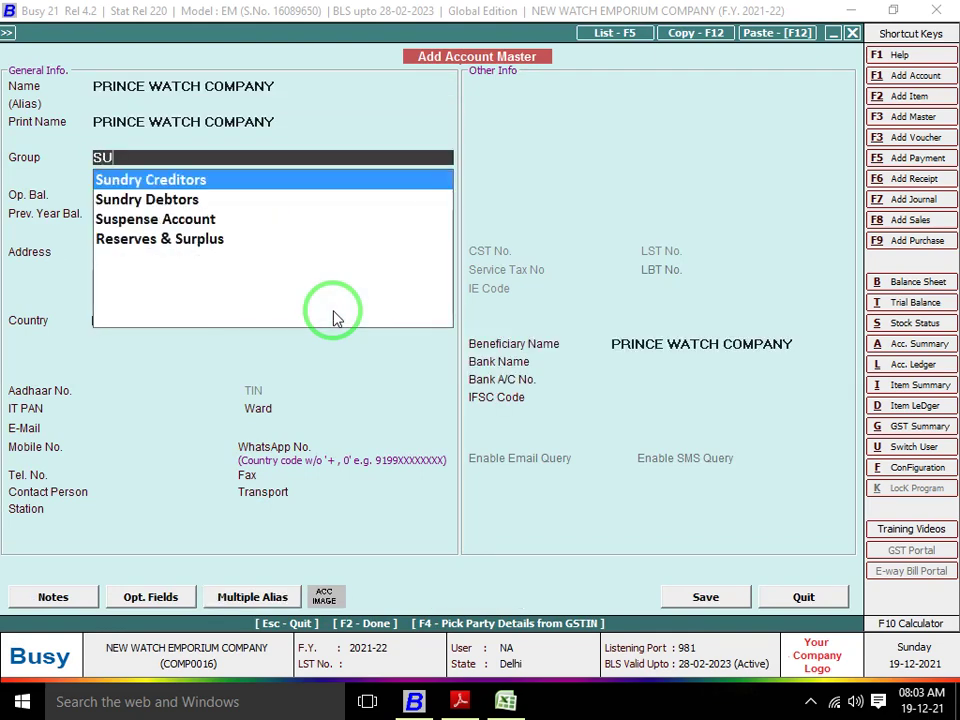
pyautogui.press('Down')
pyautogui.press('Return')
# Save the party account with its remaining details blank and use it in the sales voucher with Main Store as material centre
pyautogui.press('Return')
pyautogui.press('Return')
pyautogui.press('Return')
pyautogui.press('Return')
pyautogui.press('Return')
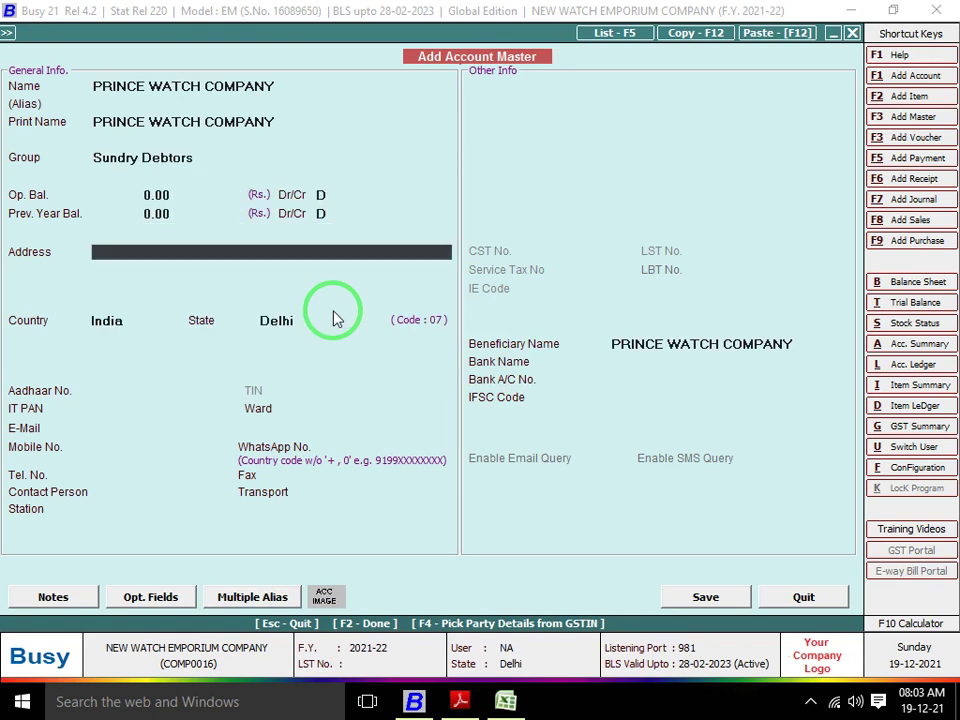
pyautogui.press('Return')
pyautogui.press('Return')
pyautogui.press('Return')
pyautogui.press('Return')
pyautogui.press('Return')
pyautogui.press('Return')
pyautogui.press('Return')
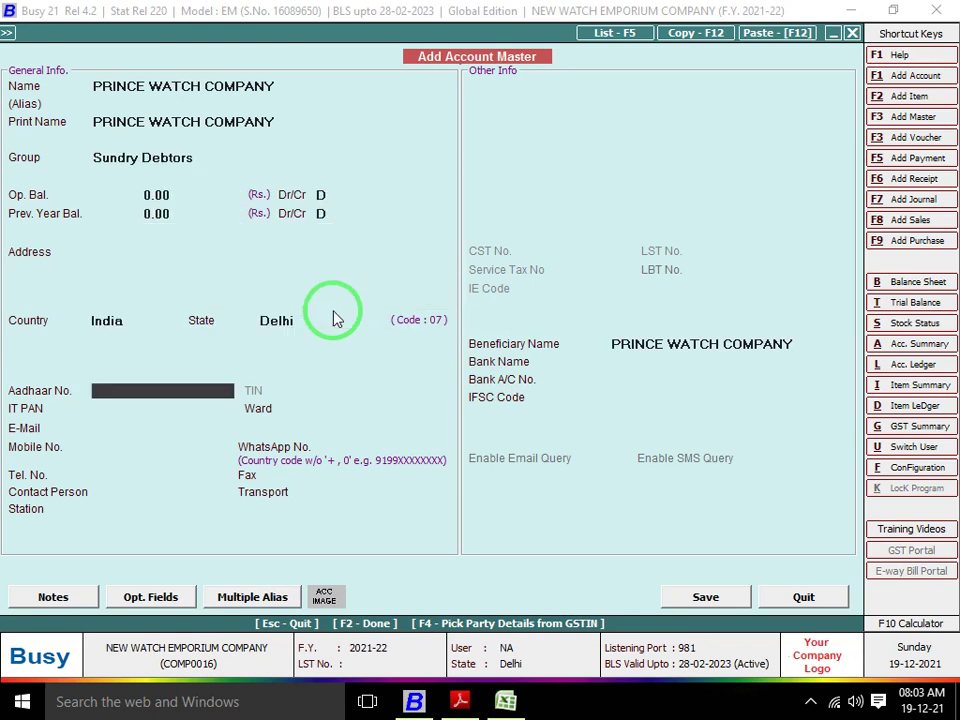
pyautogui.press('Return')
pyautogui.press('Return')
pyautogui.press('Return')
pyautogui.press('Return')
pyautogui.press('Return')
pyautogui.press('Return')
pyautogui.press('Return')
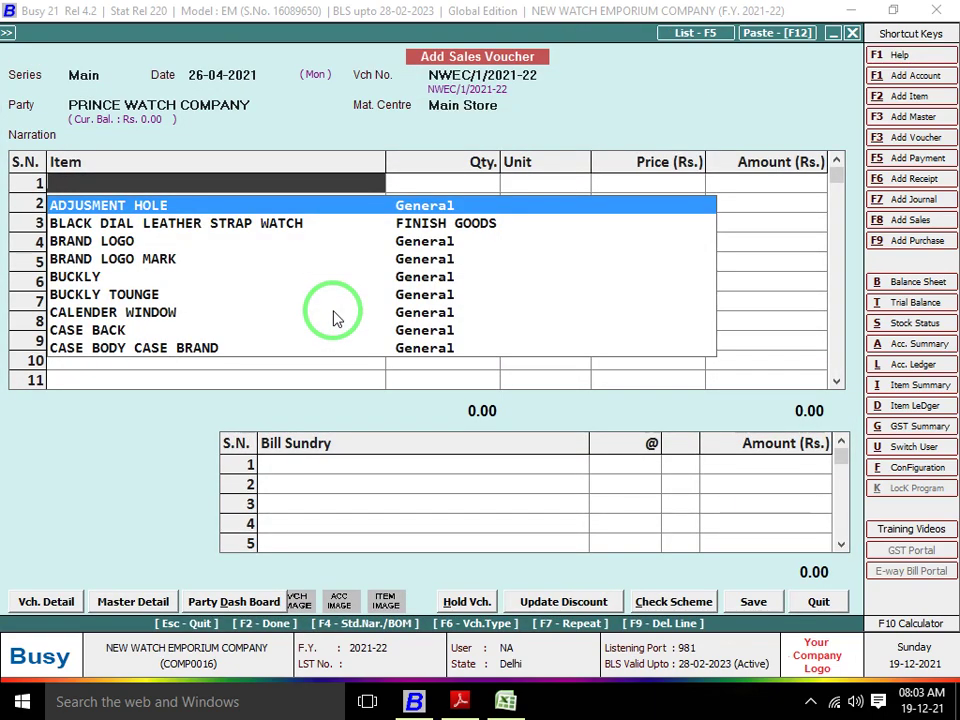
pyautogui.write('D')
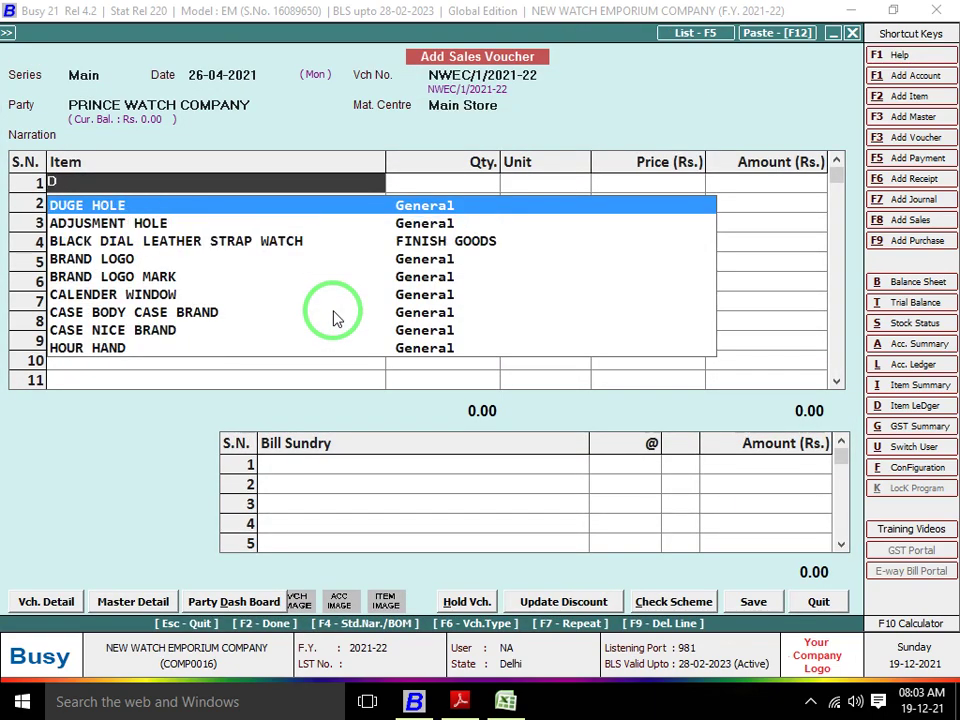
pyautogui.press('BackSpace')
pyautogui.write('F')
pyautogui.press('BackSpace')
pyautogui.press('Escape')
pyautogui.press('Return')
pyautogui.write('d')
pyautogui.press('BackSpace')
# Enter BLACK DIAL LEATHER STRAP WATCH on the first item line with quantity 45 Pcs. at its stored sales price
pyautogui.write('BLA')
pyautogui.press('Return')
pyautogui.hotkey('alt', 'Tab')
pyautogui.hotkey('alt', 'Tab')
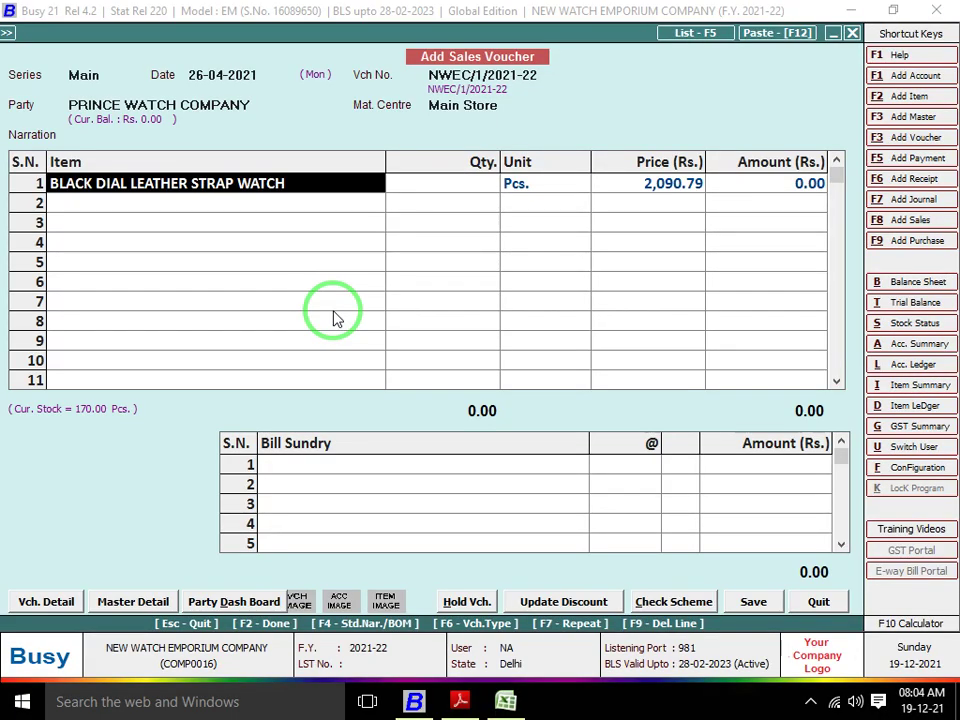
pyautogui.press('Return')
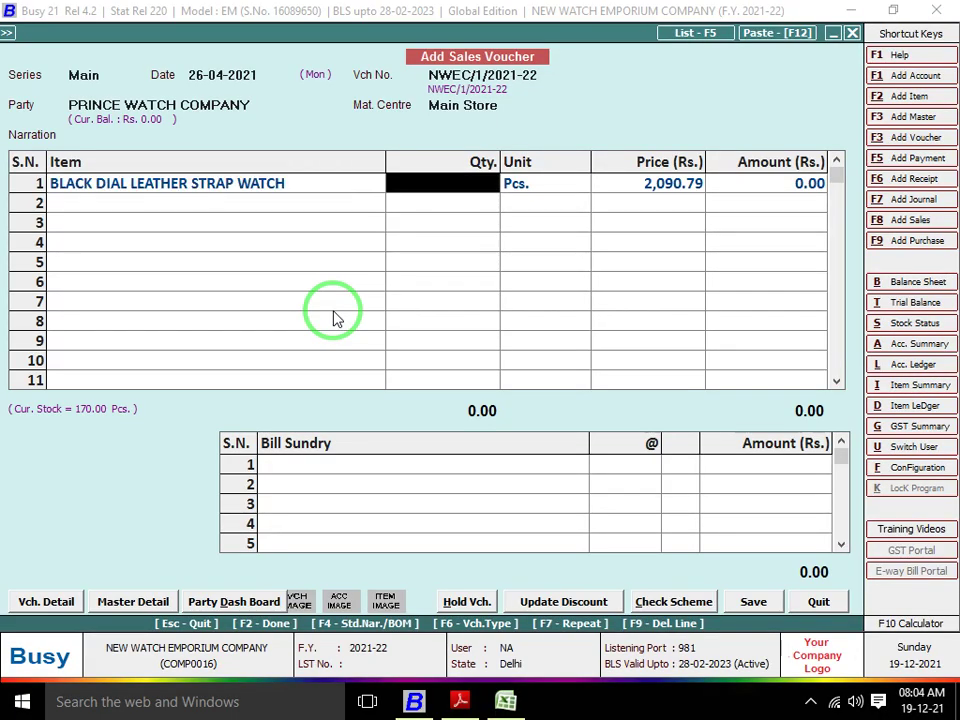
pyautogui.write('45')
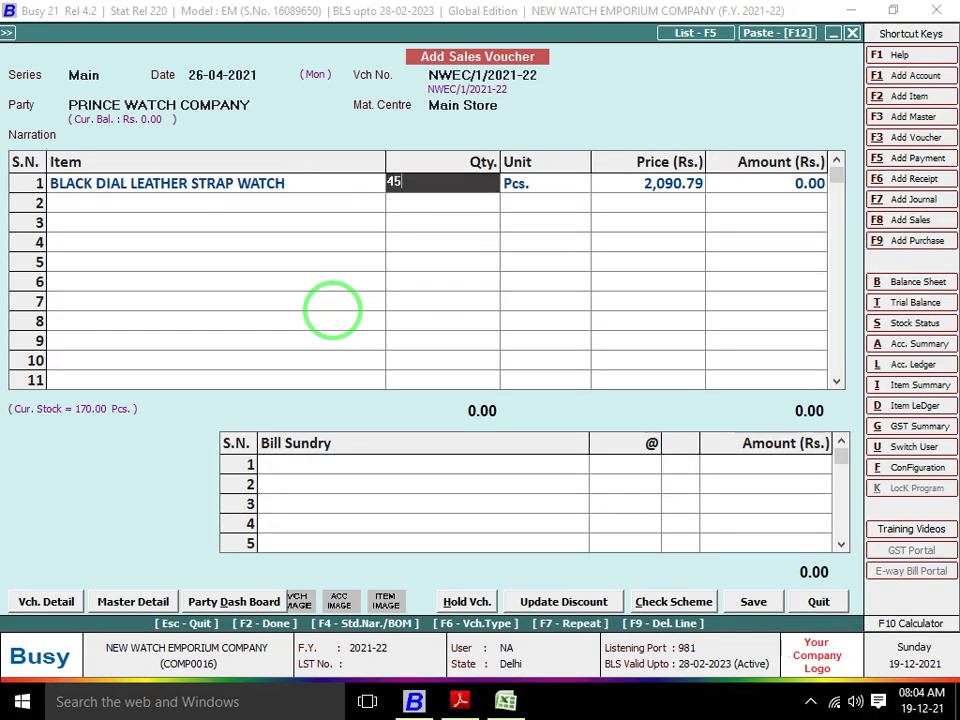
pyautogui.press('Return')
pyautogui.press('Return')
pyautogui.press('Return')
# Enter SPORT WATCH SILICONE 01 on the second item line with quantity 65 Pcs., as on the PDF invoice
pyautogui.hotkey('alt', 'Tab')
pyautogui.hotkey('alt', 'Tab')
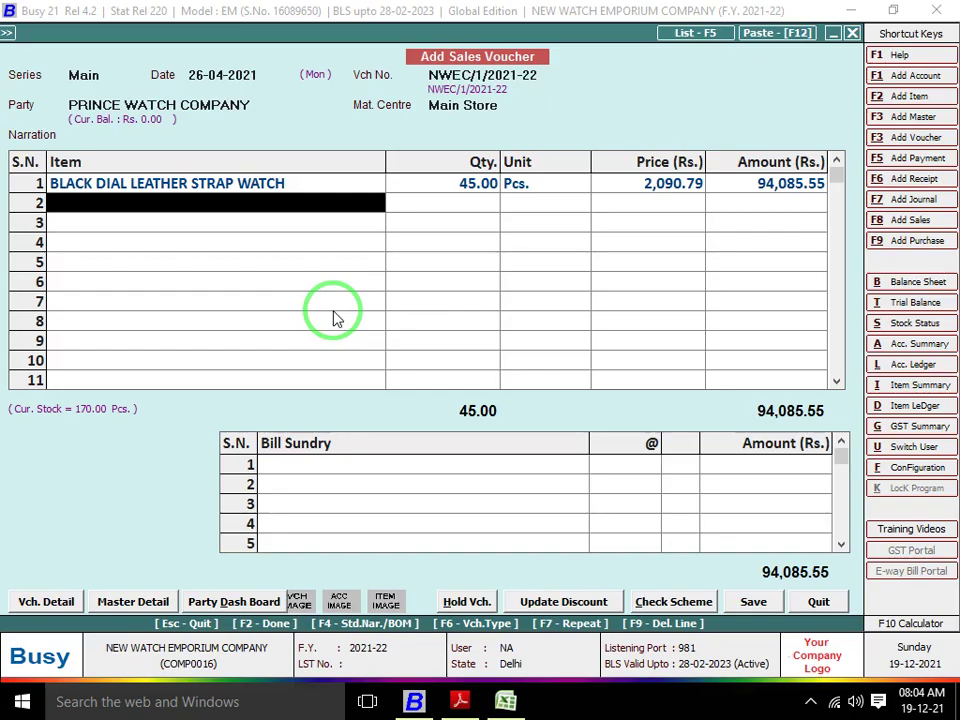
pyautogui.write('sPORT')
pyautogui.hotkey('alt', 'Tab')
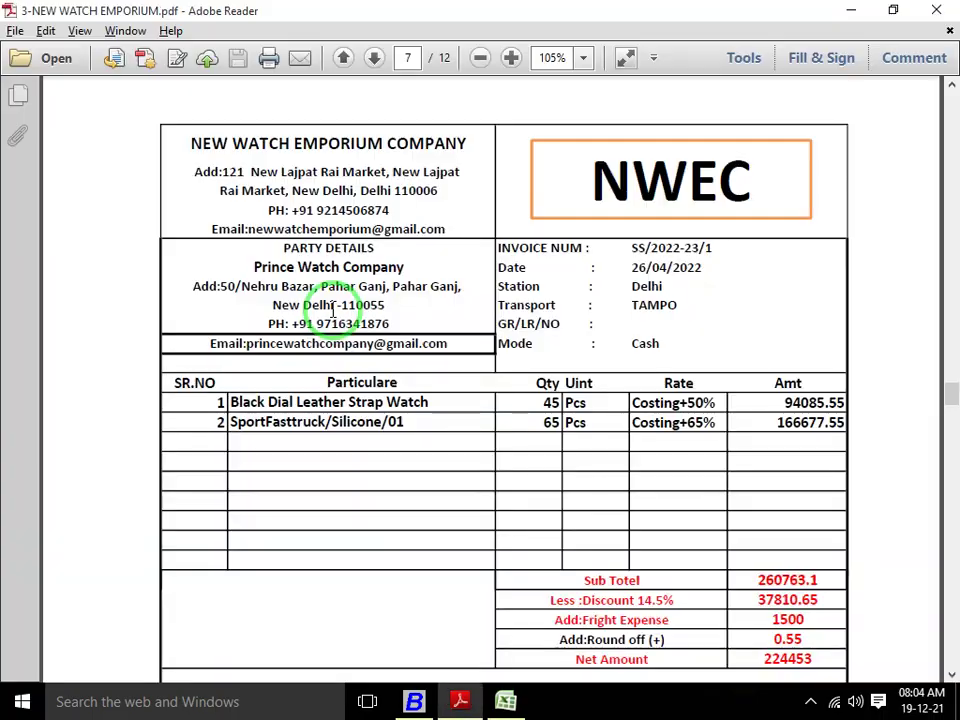
pyautogui.hotkey('alt', 'Tab')
pyautogui.press('Return')
pyautogui.write('65')
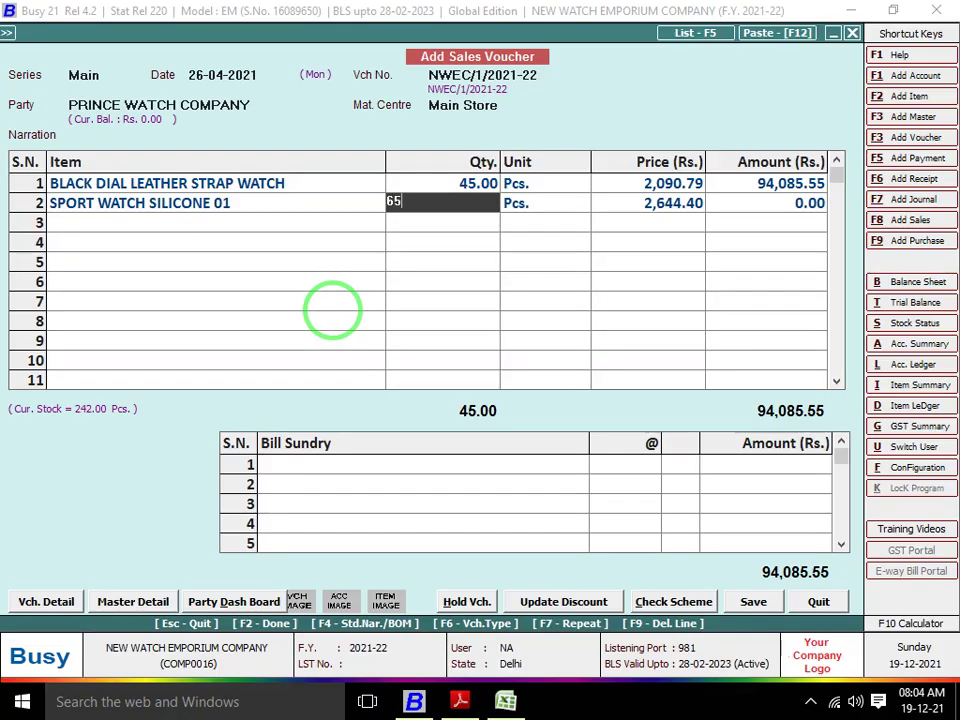
pyautogui.press('Return')
pyautogui.press('Return')
pyautogui.press('Return')
# Finish the item lines and add a Discount bill sundry of 14.5% according to the PDF invoice
pyautogui.hotkey('alt', 'Tab')
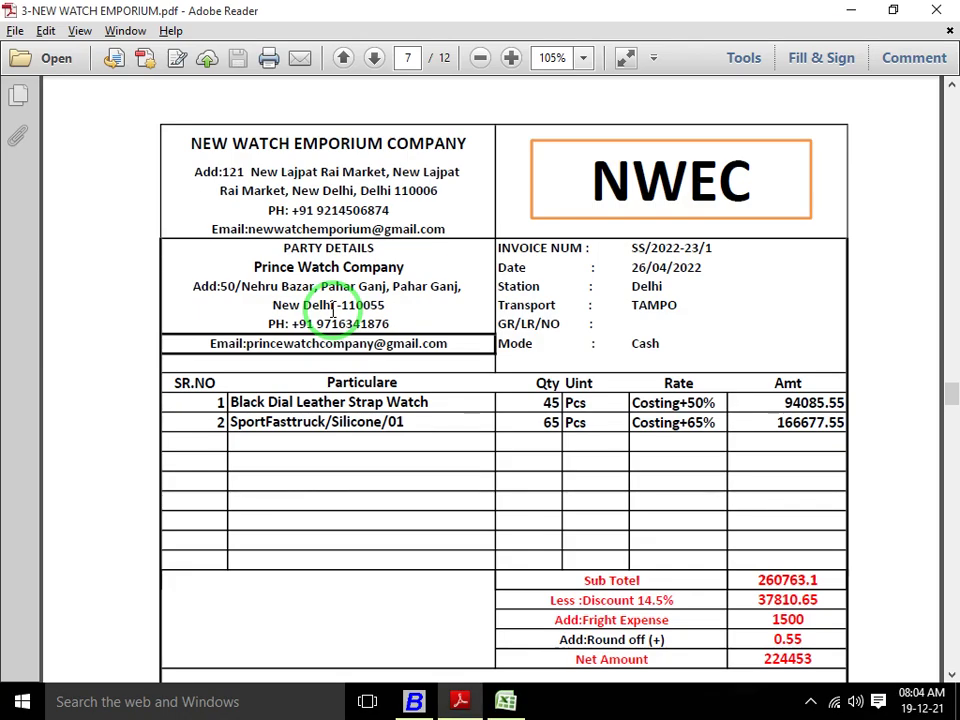
pyautogui.hotkey('alt', 'Tab')
pyautogui.press('Return')
pyautogui.write('dIS')
pyautogui.hotkey('alt', 'Tab')
pyautogui.hotkey('alt', 'Tab')
pyautogui.write('14.5')
pyautogui.press('Return')
# Add a Freight & Forwarding Charges bill sundry of 1500 according to the PDF invoice
pyautogui.hotkey('alt', 'Tab')
pyautogui.scroll(-3, 333, 312)
pyautogui.hotkey('alt', 'Tab')
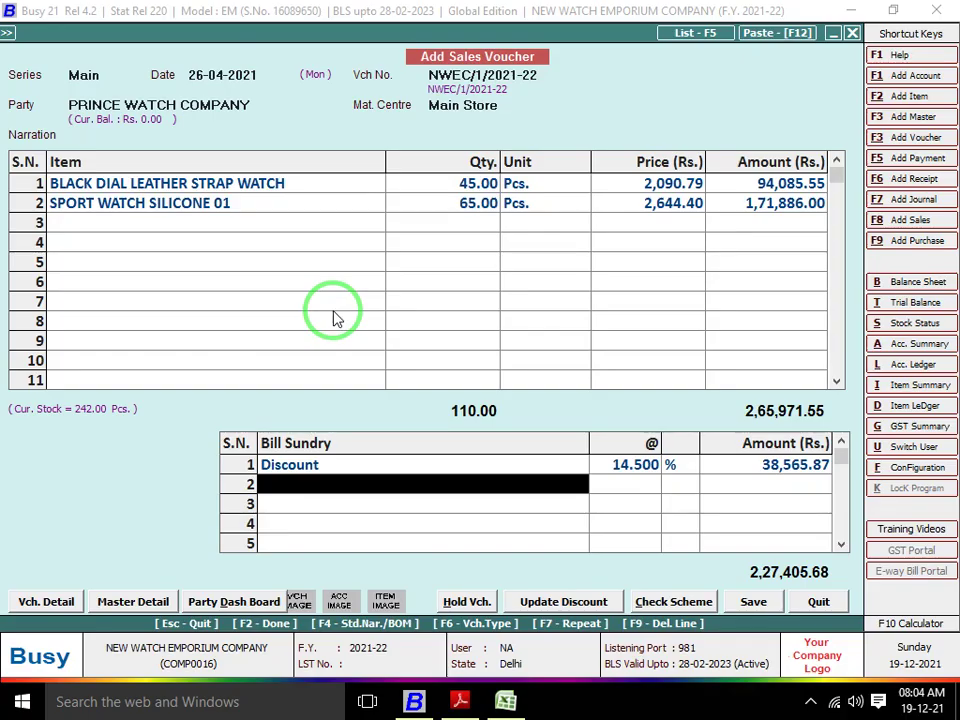
pyautogui.write('fre')
pyautogui.press('Return')
pyautogui.write('1500')
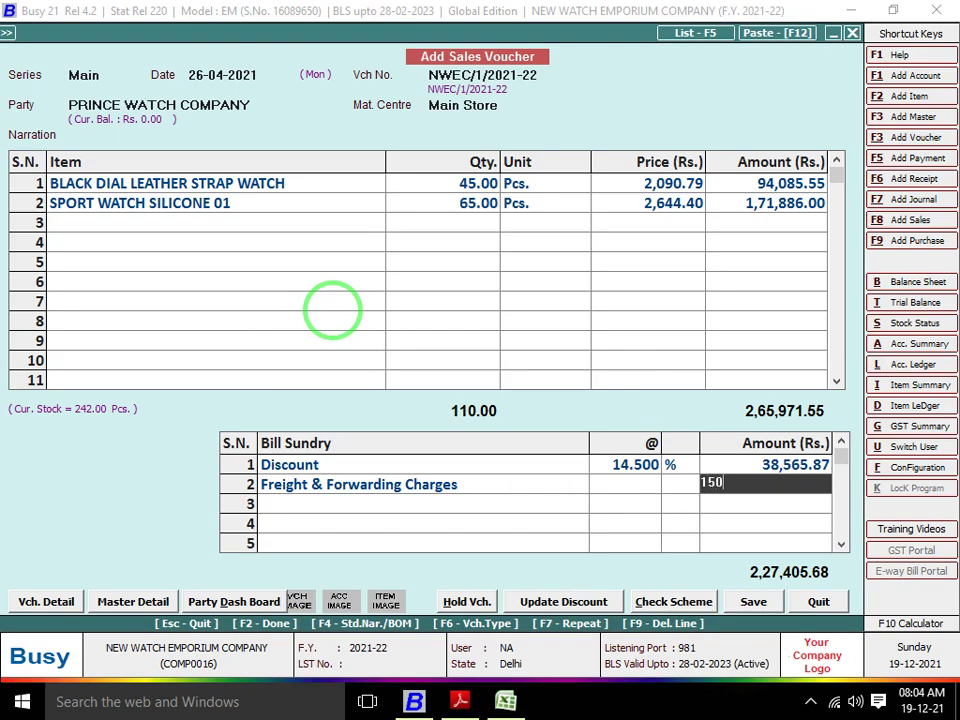
pyautogui.press('Return')
pyautogui.hotkey('alt', 'Tab')
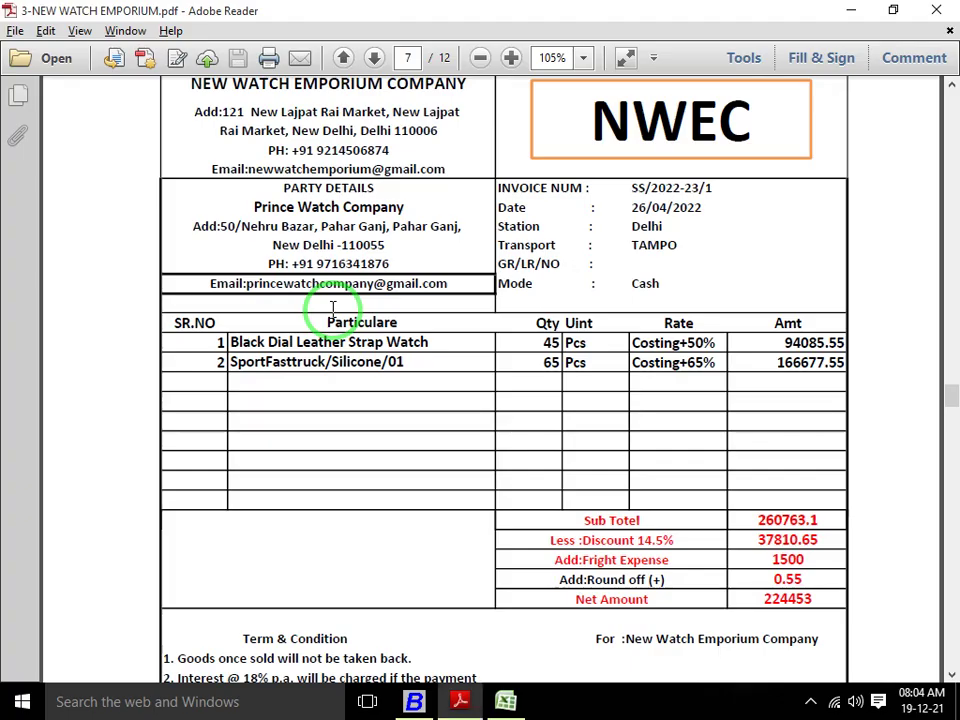
# Add a Rounded Off (+) bill sundry of 0.55 to the sales voucher according to the PDF invoice
pyautogui.hotkey('alt', 'Tab')
pyautogui.write('roun')
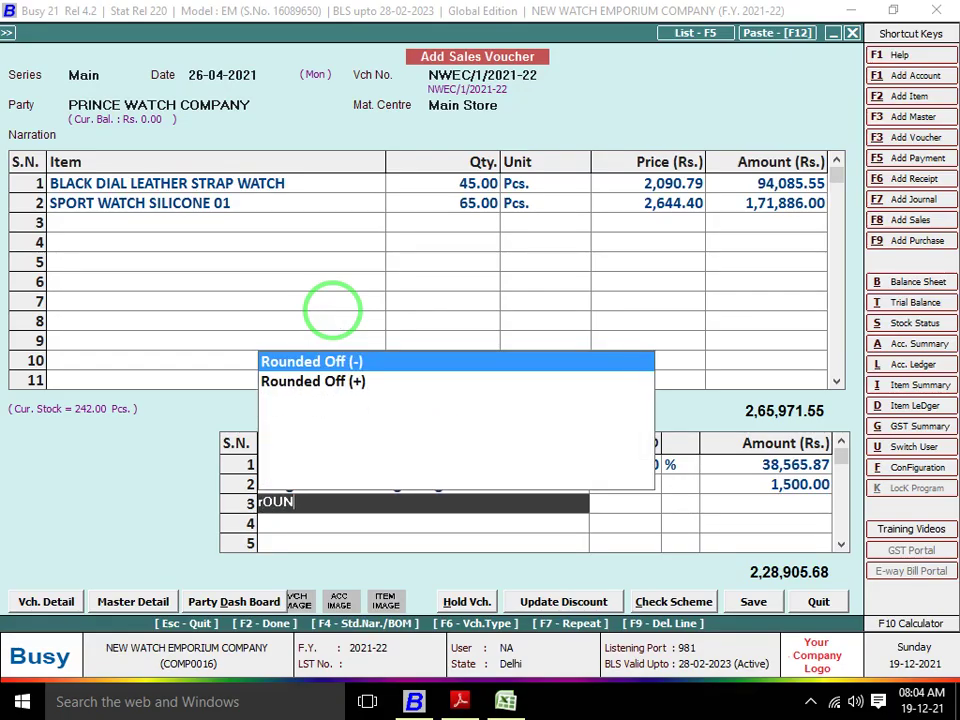
pyautogui.press('Down')
pyautogui.press('Return')
pyautogui.hotkey('alt', 'Tab')
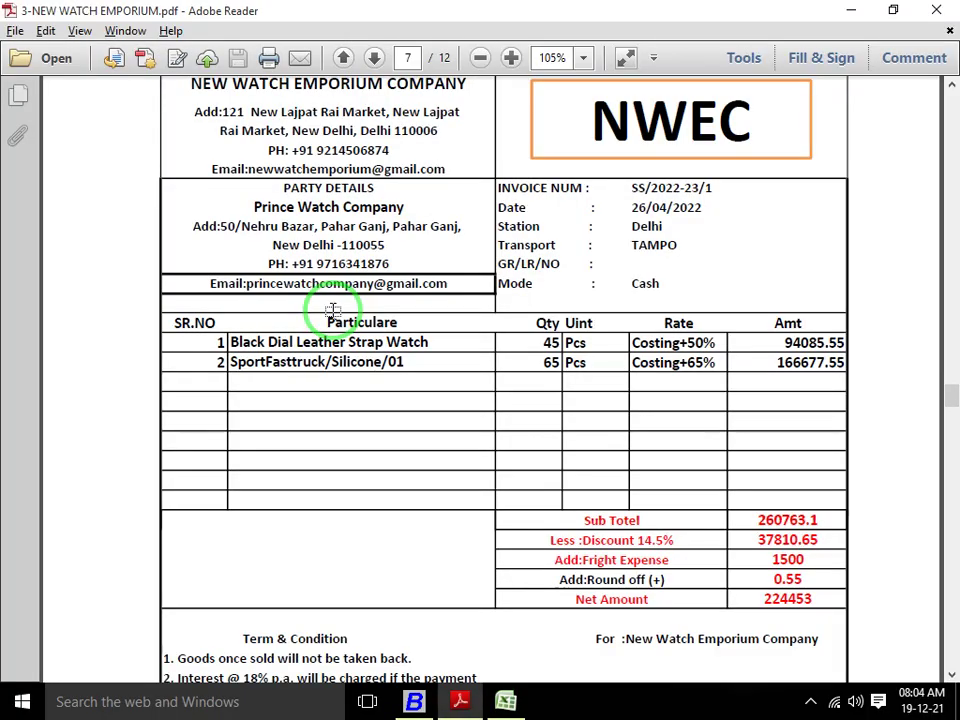
pyautogui.hotkey('alt', 'Tab')
pyautogui.write('0.55')
pyautogui.press('Return')
# Compare the voucher's item amounts, bill sundries and net total with those on the PDF invoice for Prince Watch Company
pyautogui.hotkey('alt', 'Tab')
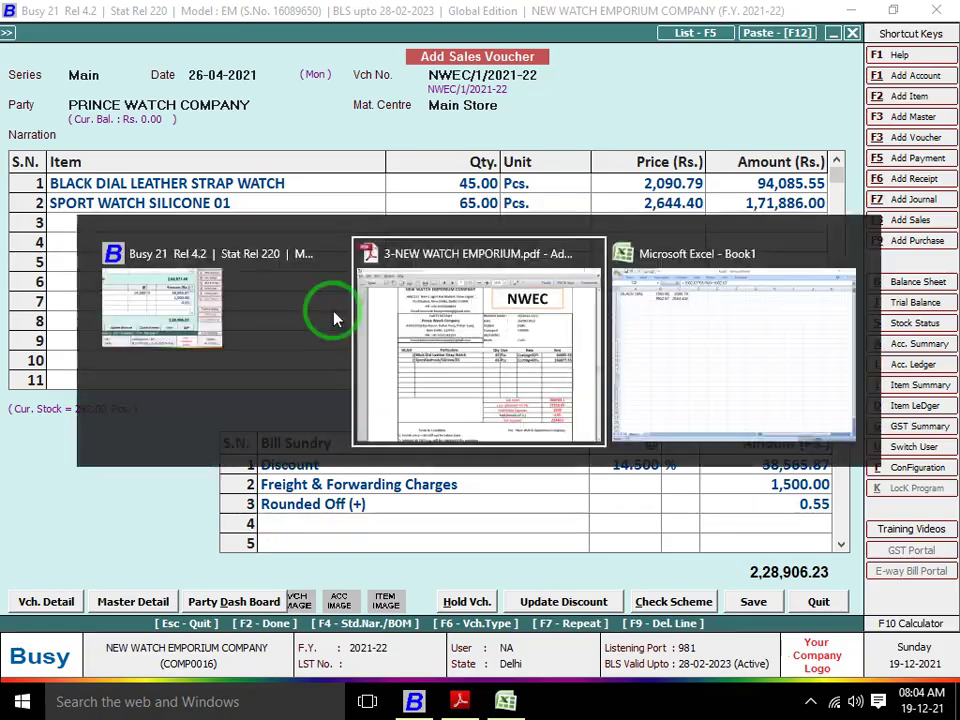
pyautogui.hotkey('alt', 'Tab')
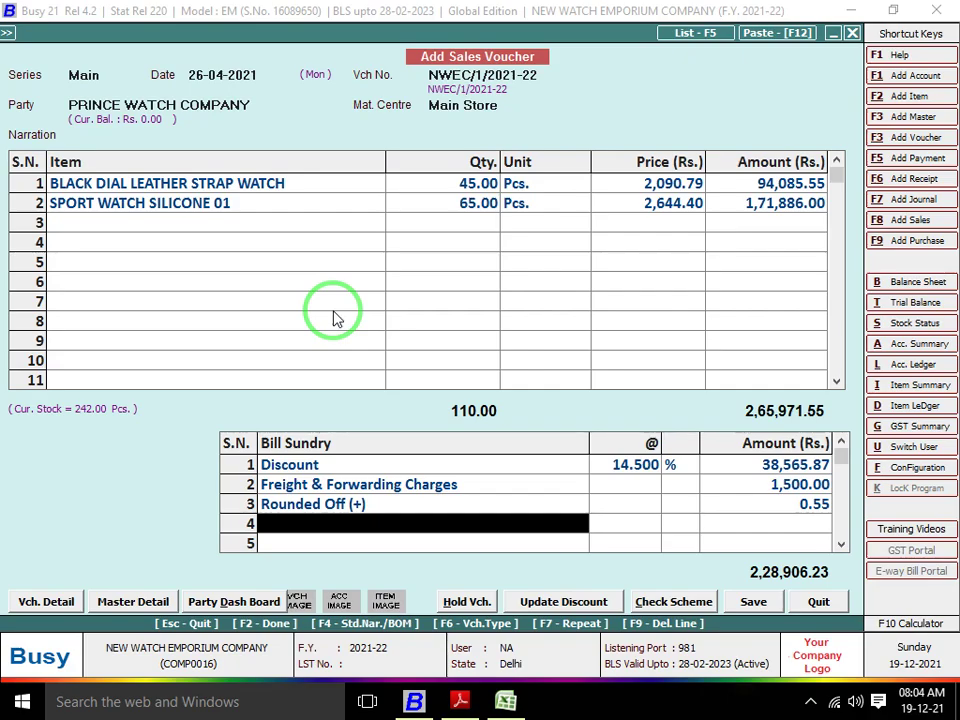
pyautogui.hotkey('alt', 'Tab')
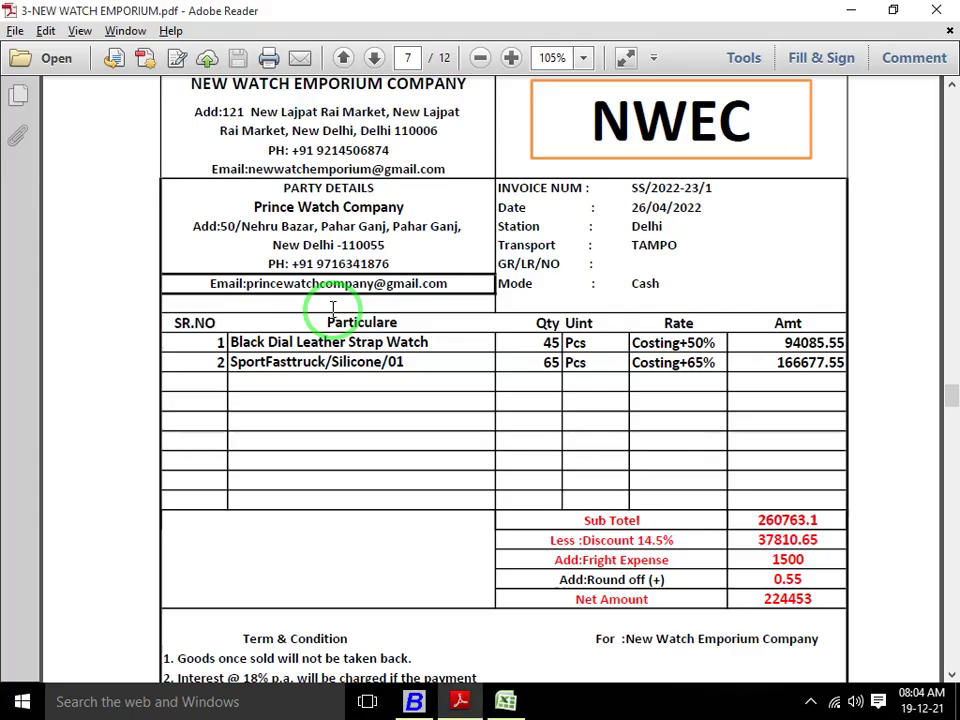
pyautogui.hotkey('alt', 'Tab')
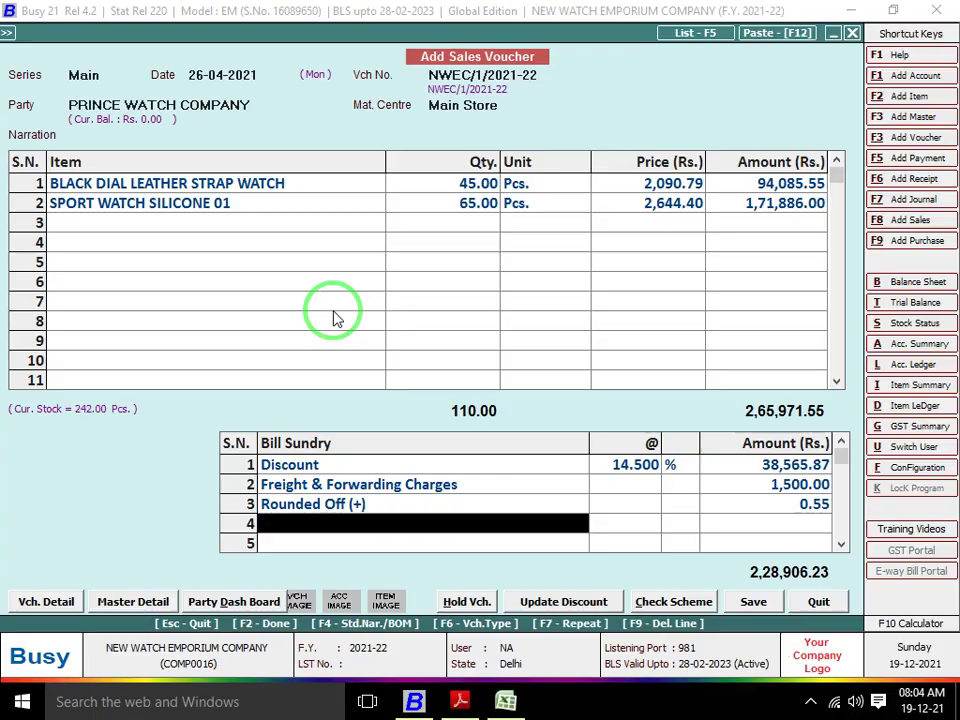
pyautogui.hotkey('alt', 'Tab')
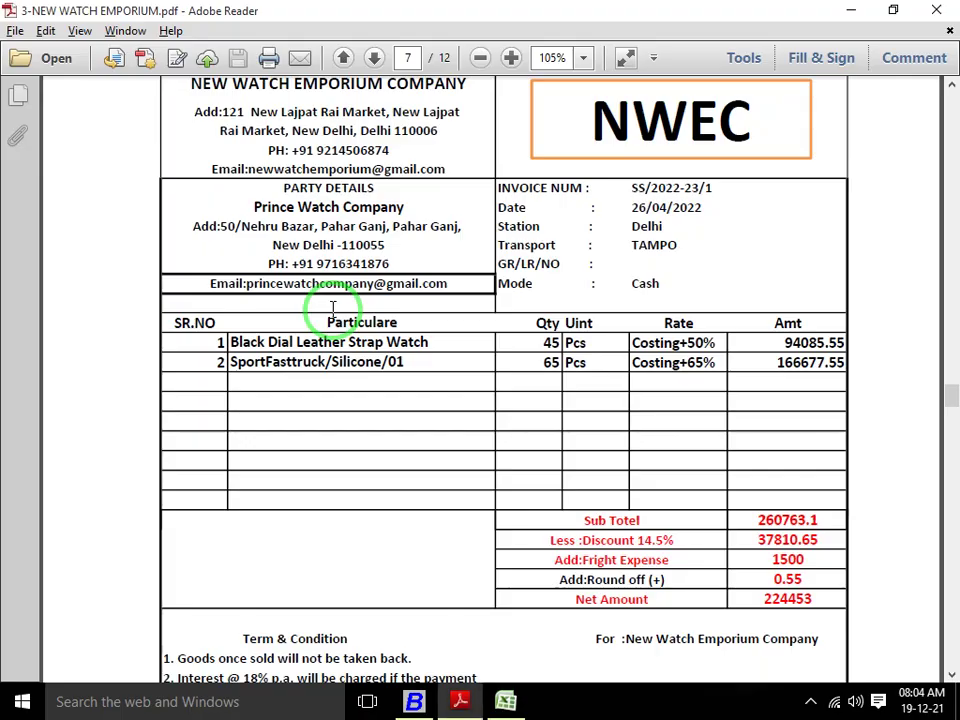
pyautogui.hotkey('alt', 'Tab')
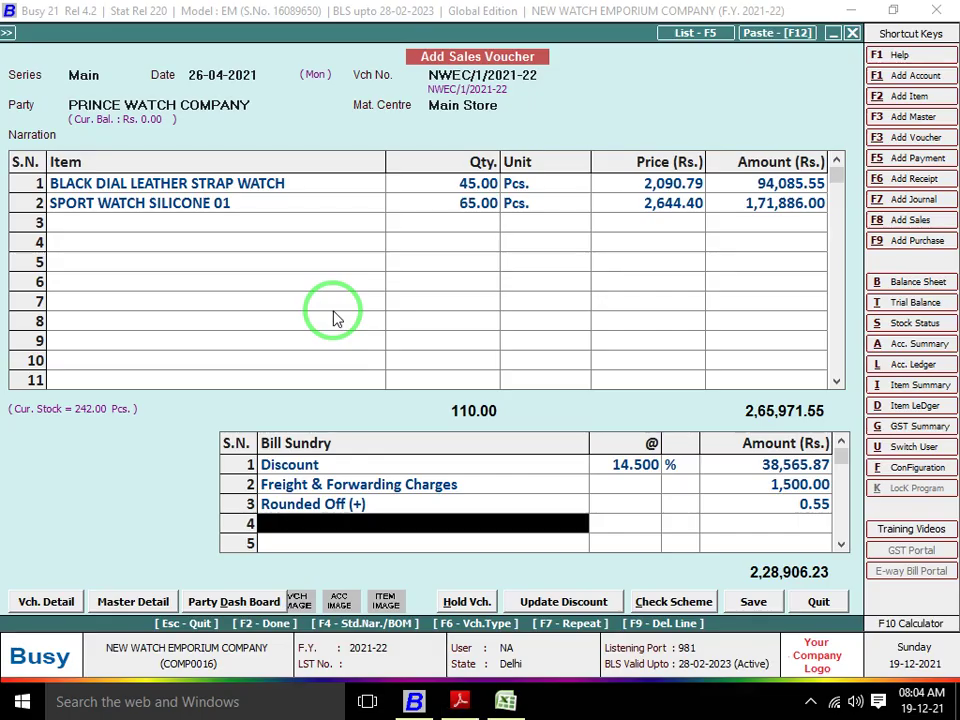
pyautogui.hotkey('alt', 'Tab')
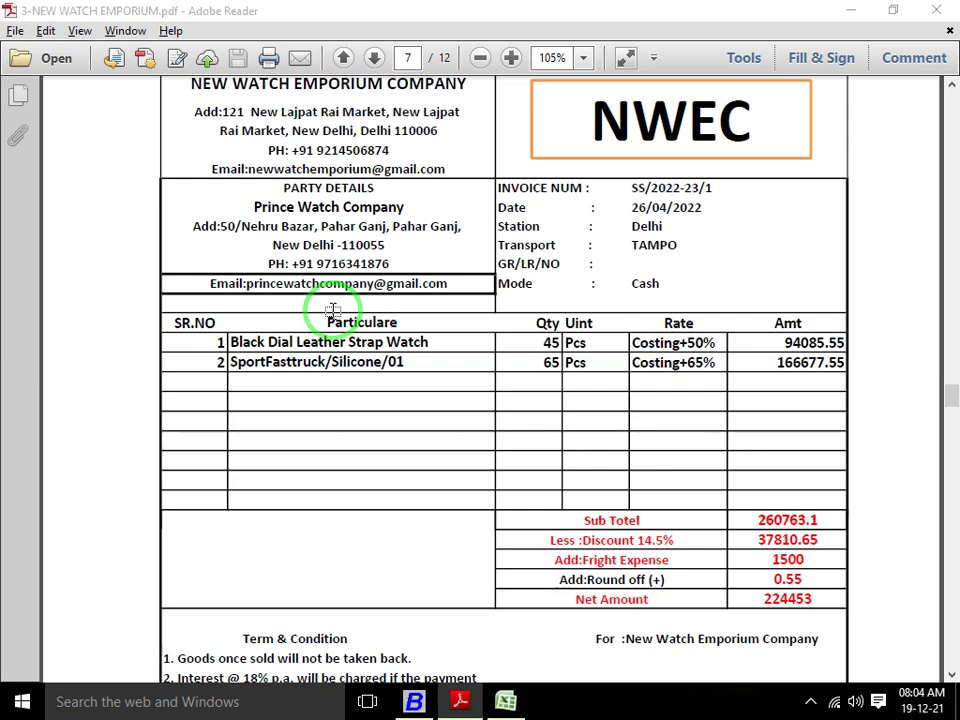
pyautogui.hotkey('alt', 'Tab')
pyautogui.hotkey('alt', 'Tab')
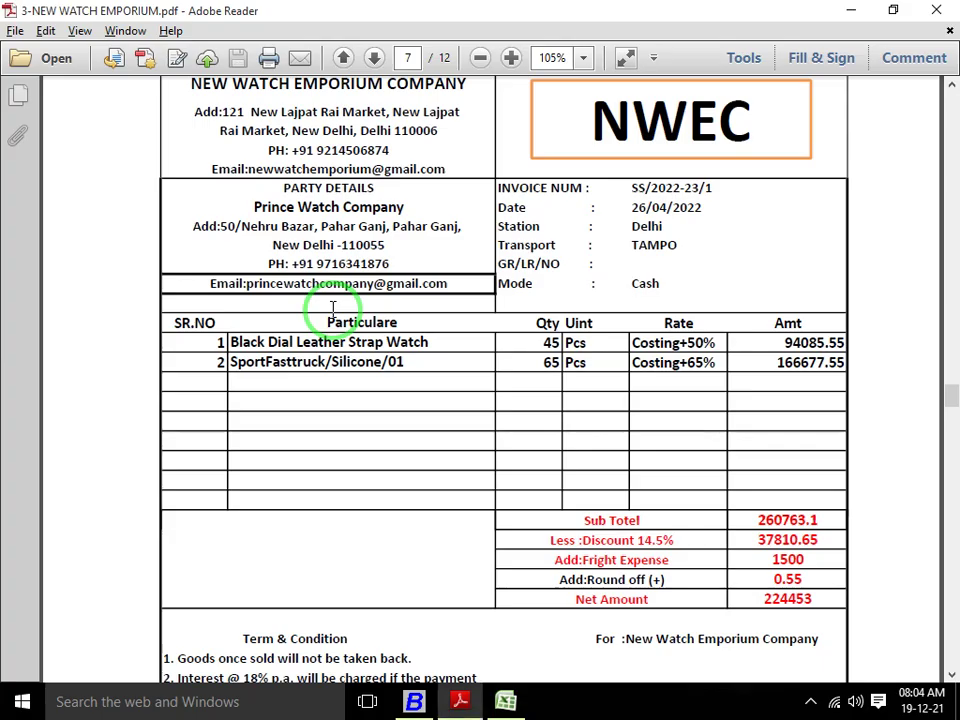
# Finish the bill sundry entries and save the Prince Watch Company sales voucher
pyautogui.hotkey('alt', 'Tab')
pyautogui.click(336, 318)
pyautogui.press('Return')
pyautogui.press('Return')
pyautogui.press('n')
# Switch to the PDF in Adobe Reader and go to its Cash Book page
pyautogui.hotkey('alt', 'Tab')
pyautogui.scroll(-5, 333, 310)
pyautogui.scroll(-20, 333, 310)
pyautogui.scroll(-2, 333, 310)
pyautogui.scroll(-12, 336, 318)
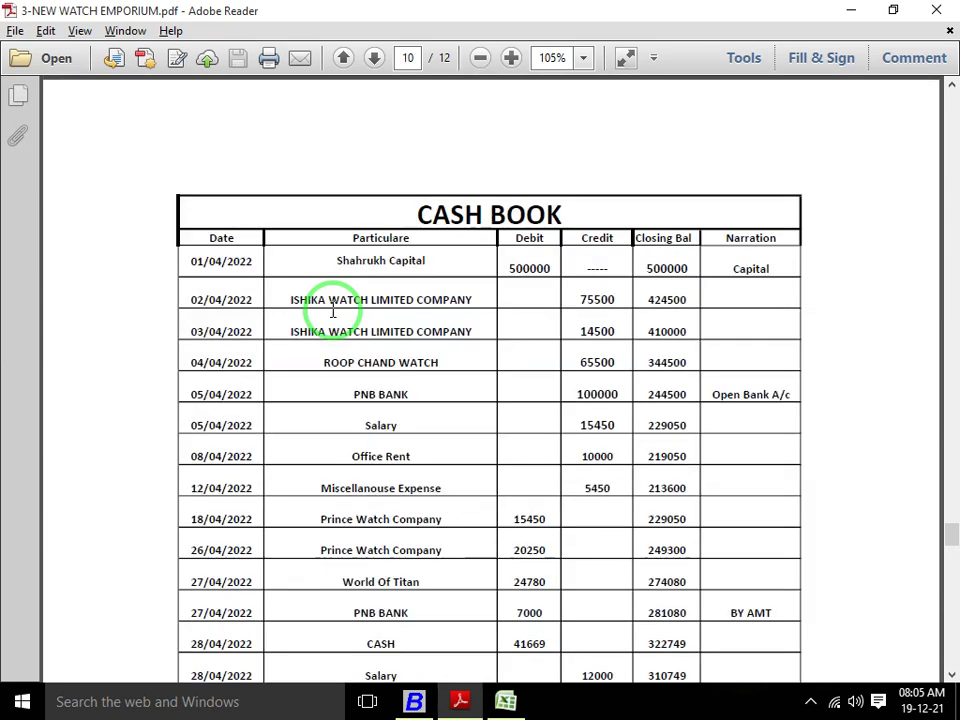